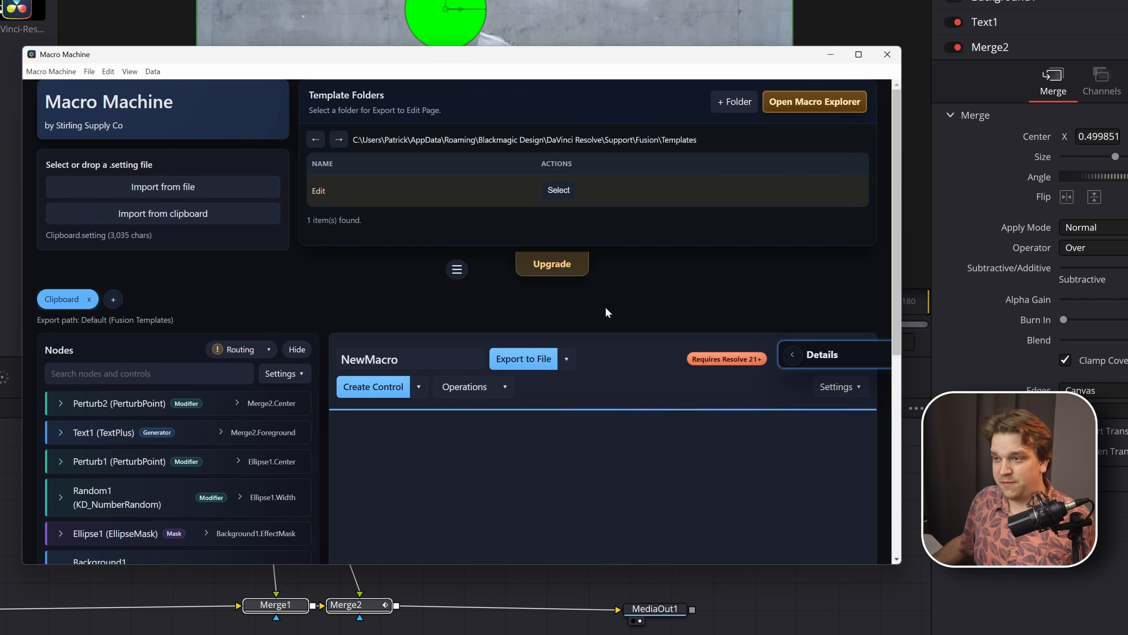
# - Open Macro Explorer and look through the installed .drfx packs in the Templates folder, noting which are enabled or disabled
pyautogui.click(807, 110)
pyautogui.moveTo(414, 61); pyautogui.dragTo(401, 59)
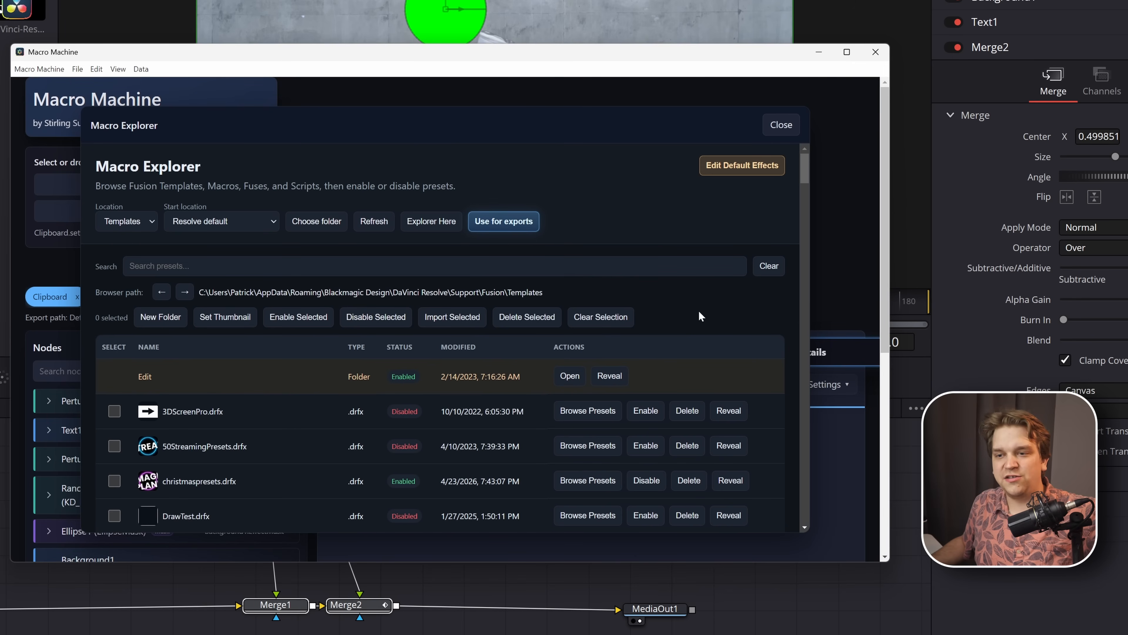
pyautogui.scroll(-2, 228, 420)
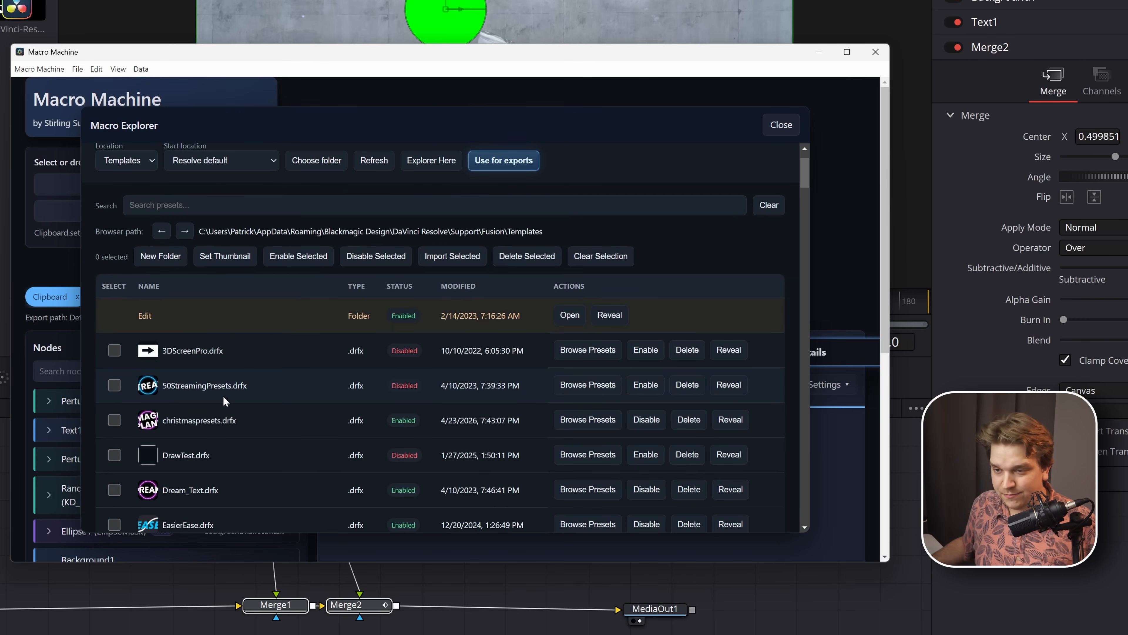
pyautogui.scroll(-10, 224, 401)
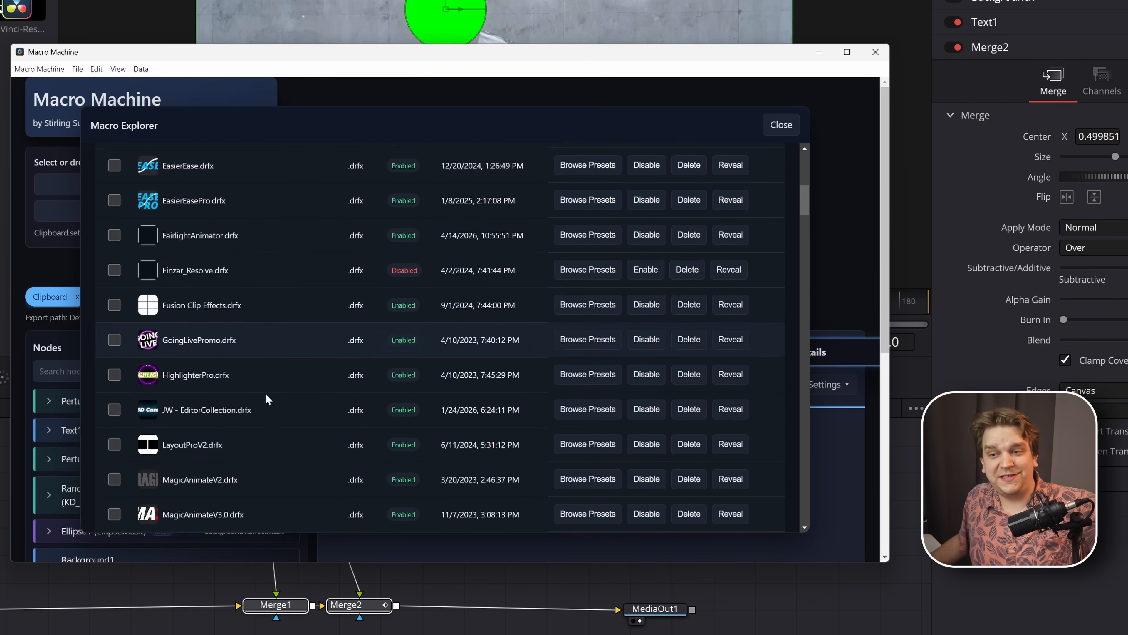
pyautogui.scroll(-7, 265, 393)
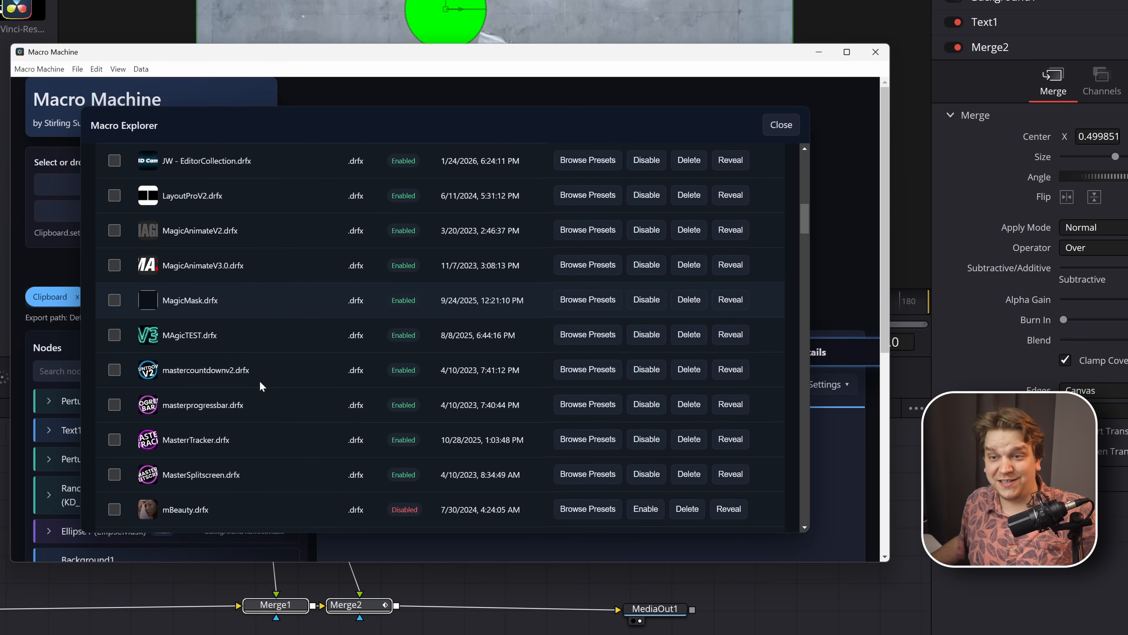
pyautogui.scroll(-7, 249, 392)
pyautogui.scroll(9, 233, 427)
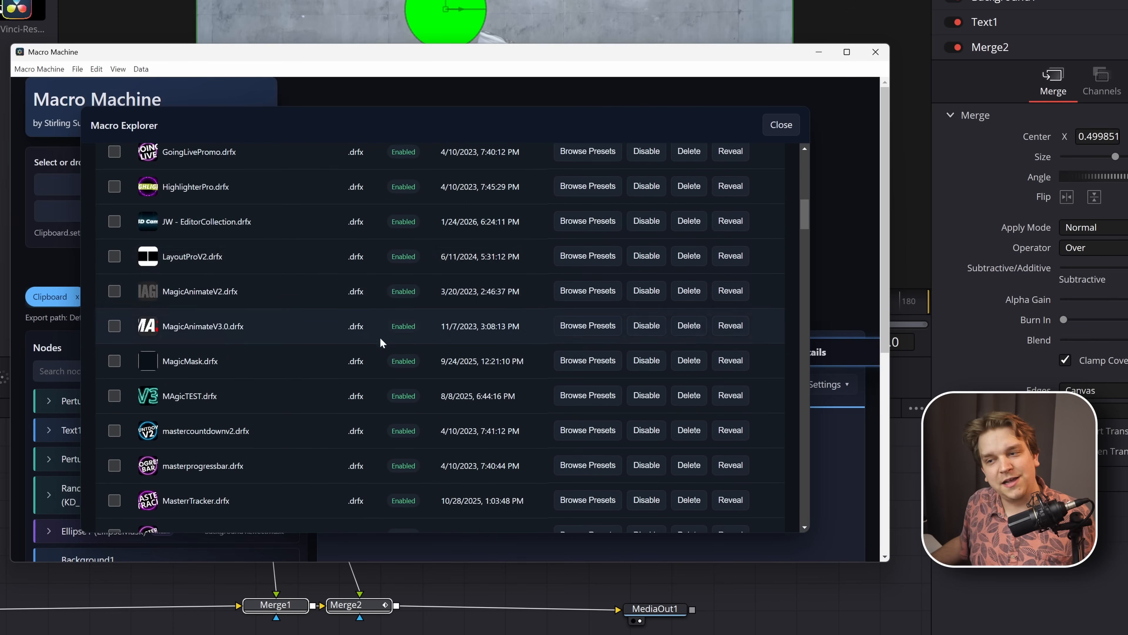
pyautogui.scroll(-9, 399, 374)
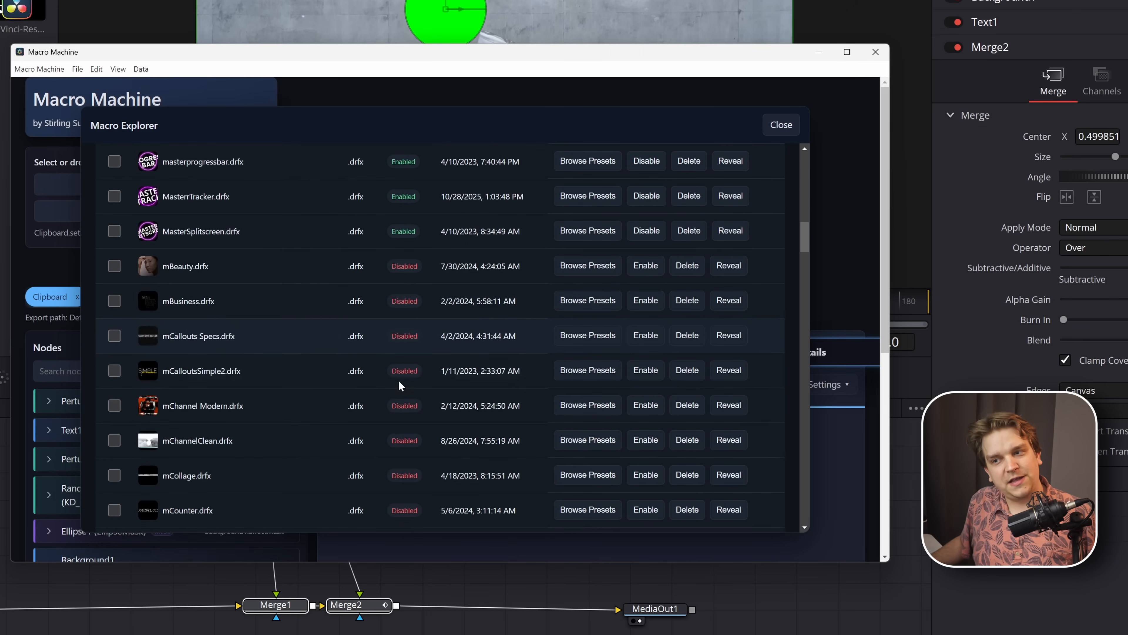
pyautogui.scroll(13, 277, 403)
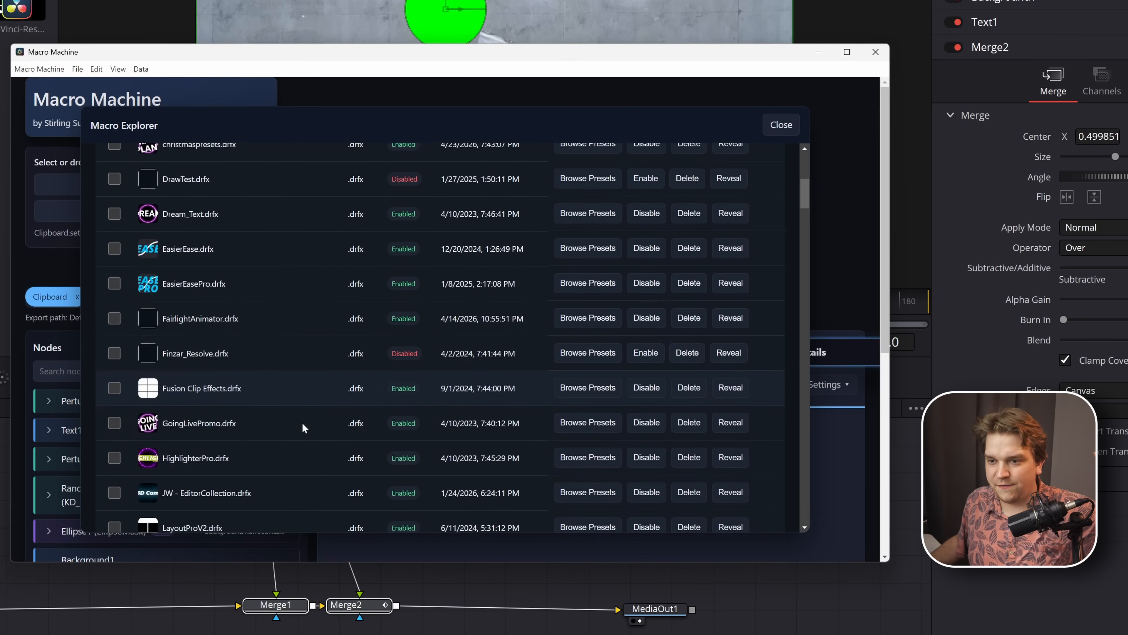
# - Disable the LayoutProV2.drfx pack in the Templates list
pyautogui.scroll(-2, 266, 315)
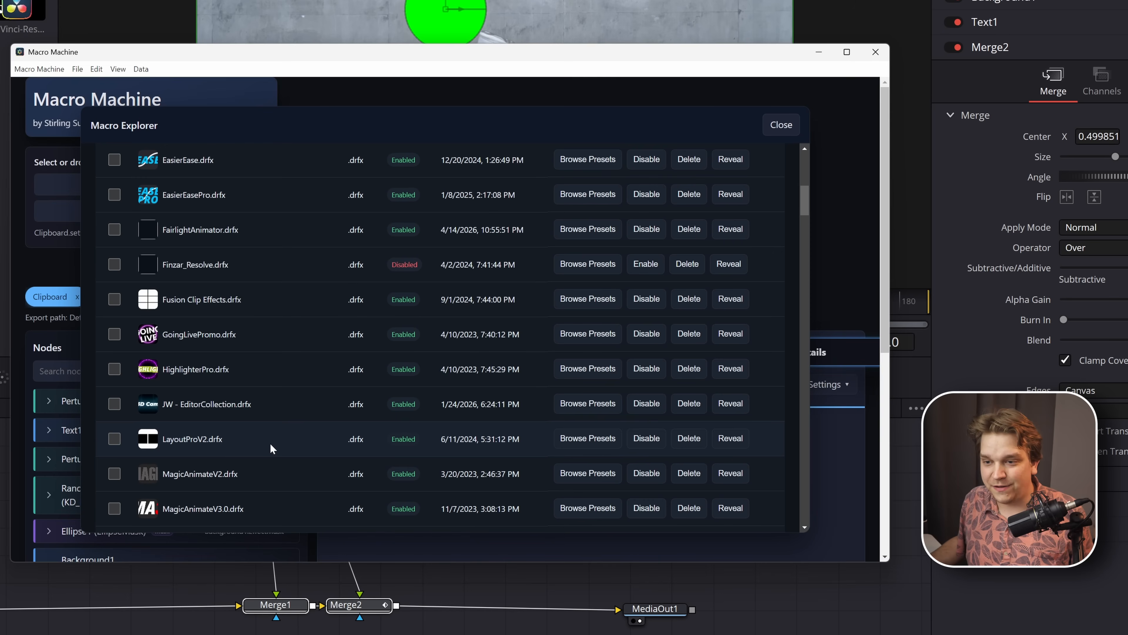
pyautogui.click(114, 439)
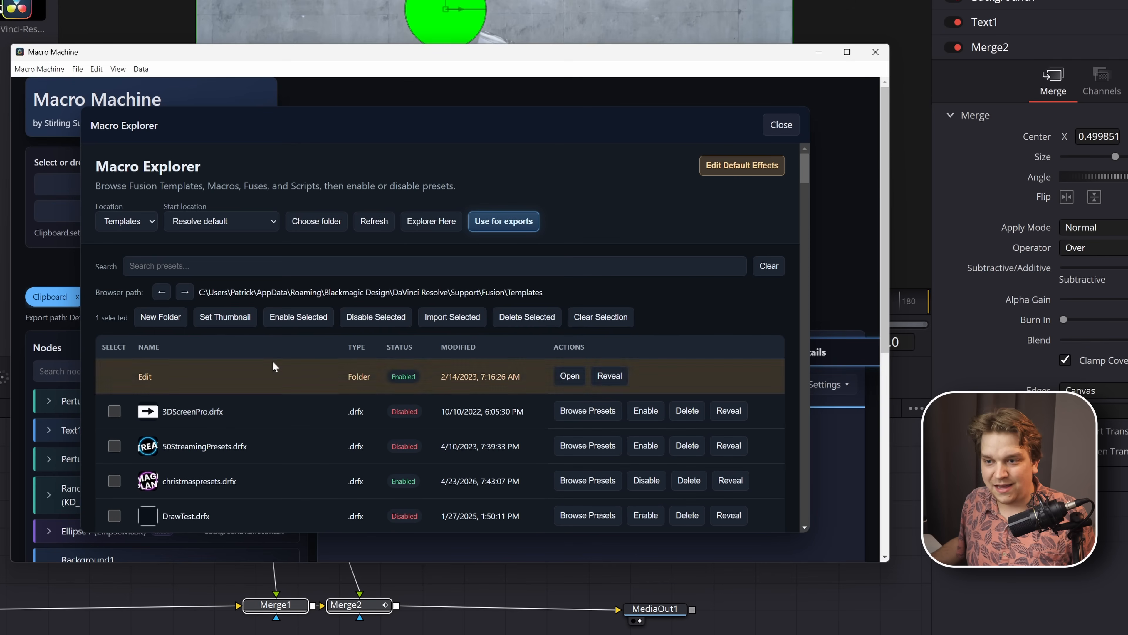
pyautogui.click(369, 325)
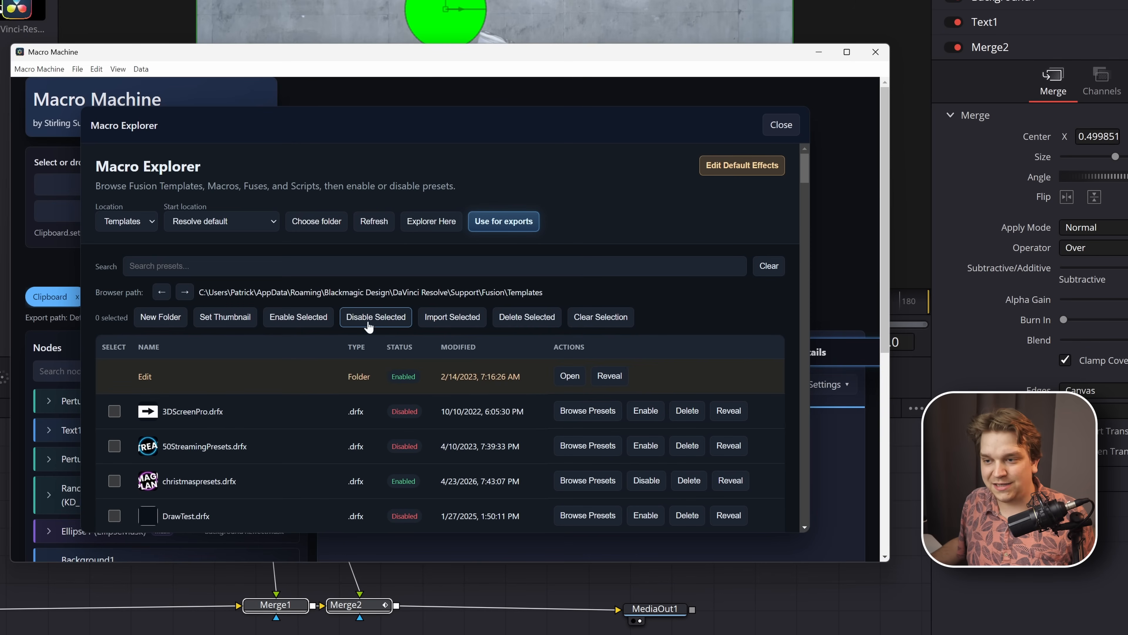
# - Enable the LayoutProV2.drfx pack again
pyautogui.scroll(-9, 273, 450)
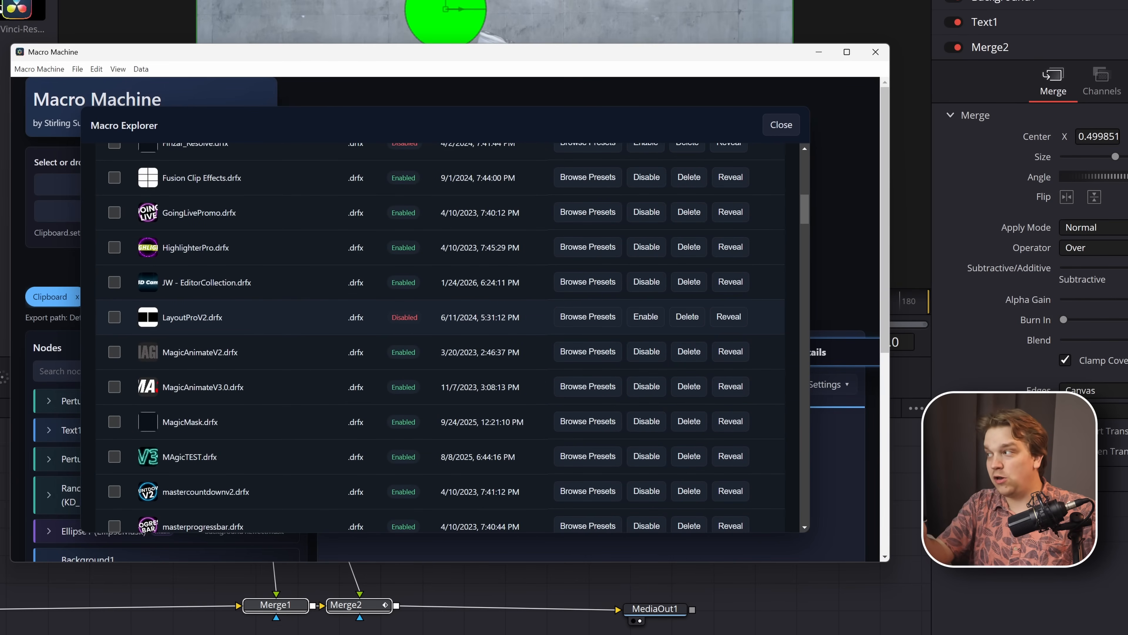
pyautogui.click(114, 317)
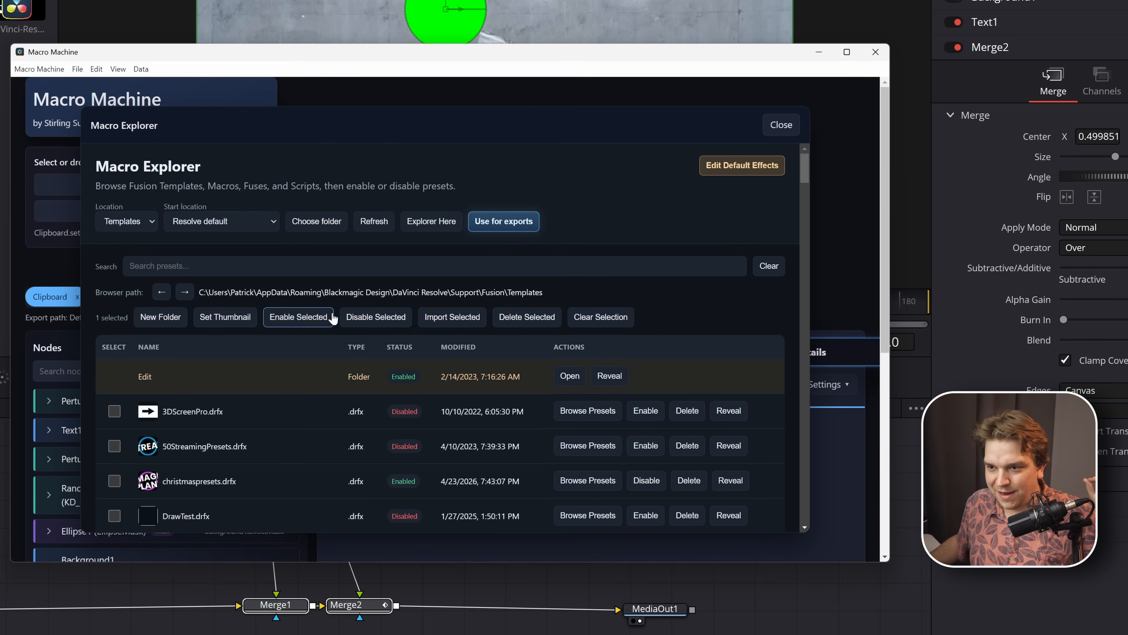
pyautogui.click(314, 317)
# - Browse the presets inside LayoutProV2.drfx and disable COMBO_LayoutProV2_2_1, COMBO_LayoutProV2_3_3, COMBO_LayoutProV2_4_1 and LayoutProV2_12_1
pyautogui.scroll(-10, 310, 441)
pyautogui.scroll(-3, 292, 441)
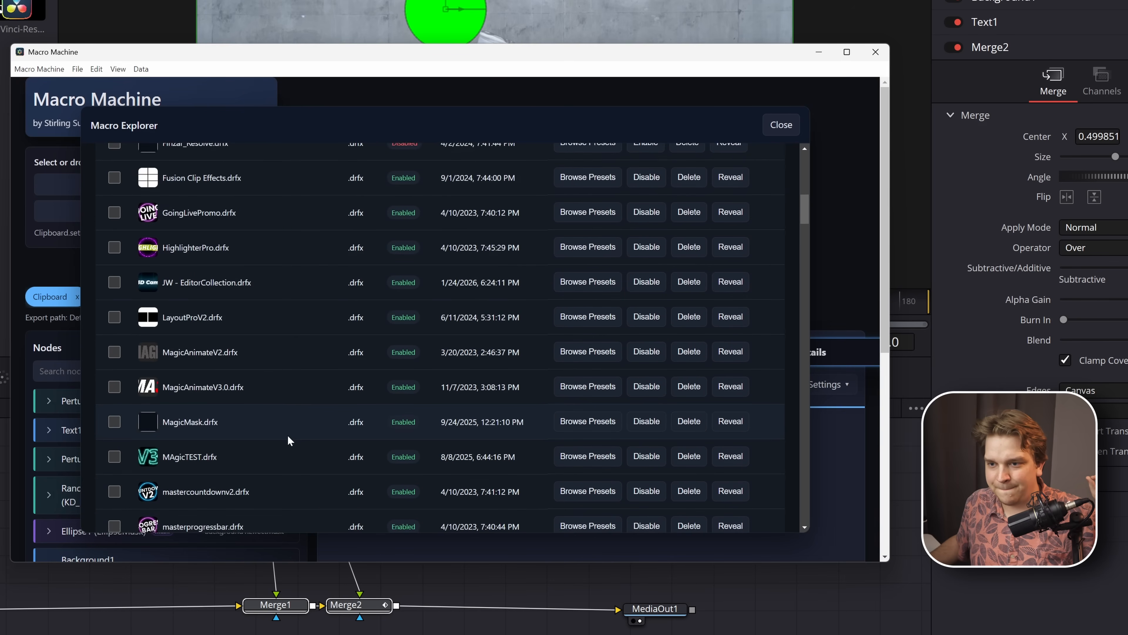
pyautogui.doubleClick(228, 311)
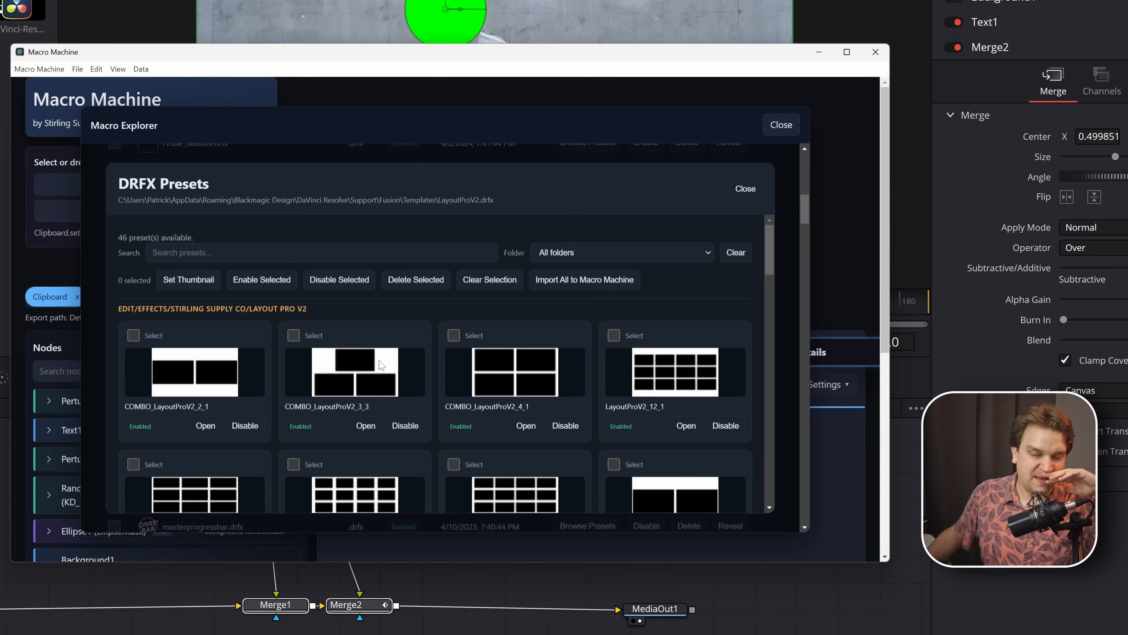
pyautogui.scroll(-4, 371, 360)
pyautogui.scroll(-3, 373, 351)
pyautogui.scroll(8, 375, 311)
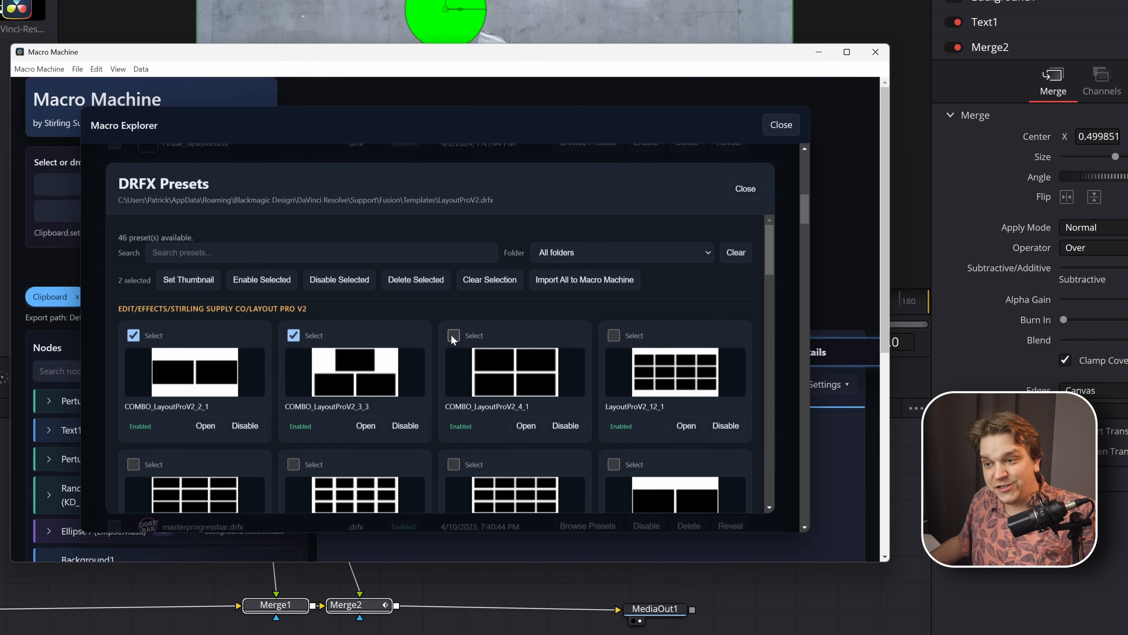
pyautogui.click(351, 281)
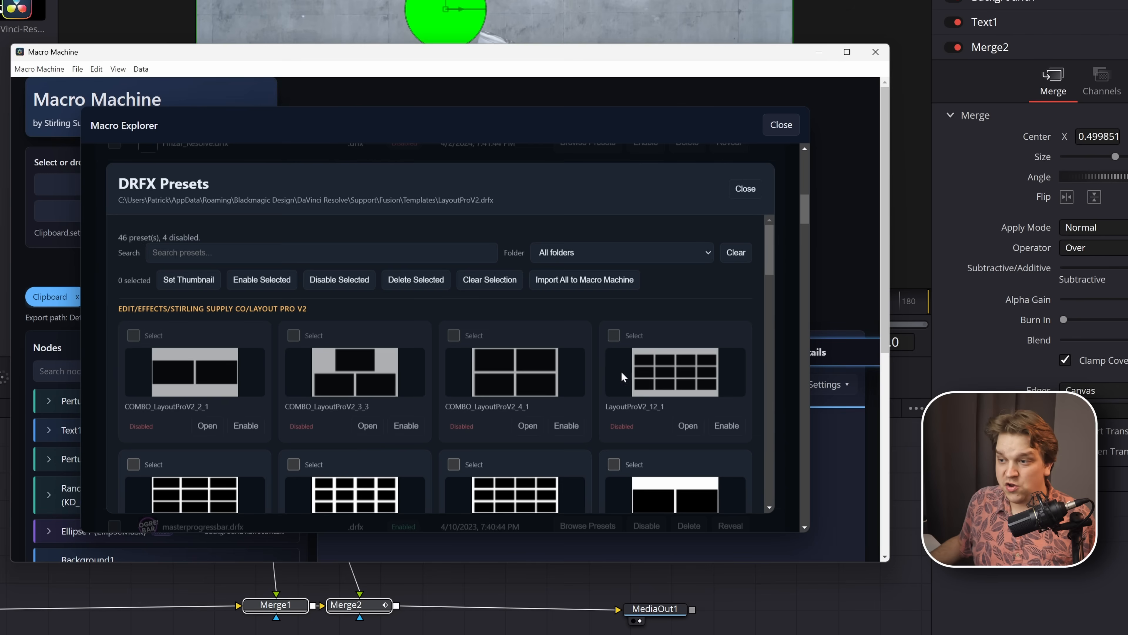
# - Select the LayoutProV2_2_1 preset and close the preset browser of the LayoutProV2 pack
pyautogui.scroll(-3, 623, 377)
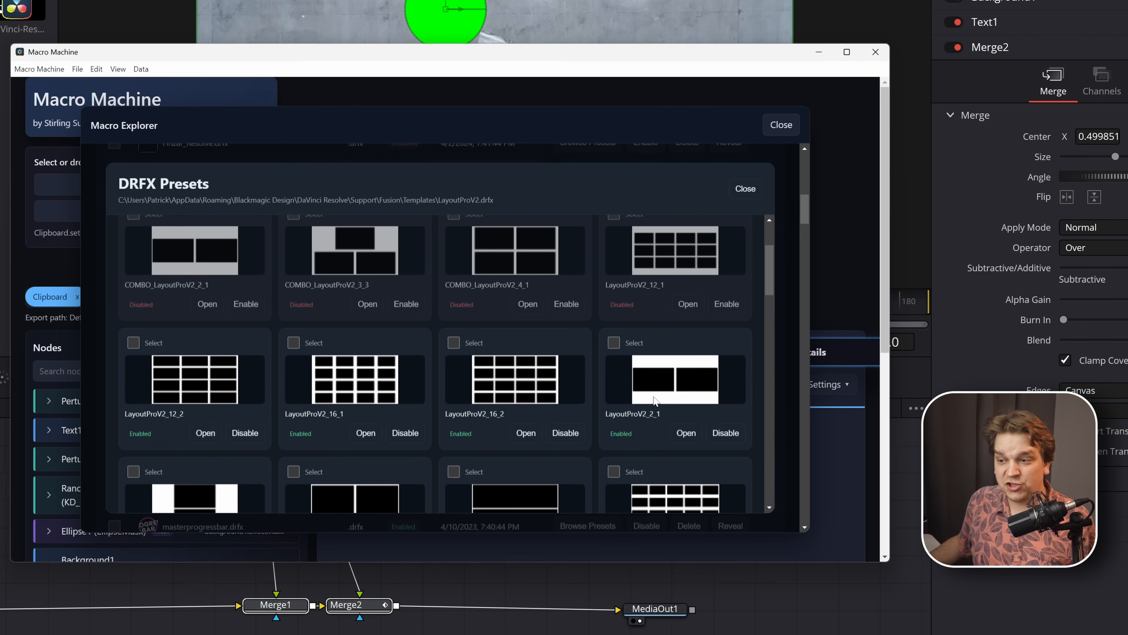
pyautogui.click(614, 341)
pyautogui.scroll(2, 370, 300)
pyautogui.scroll(1, 177, 241)
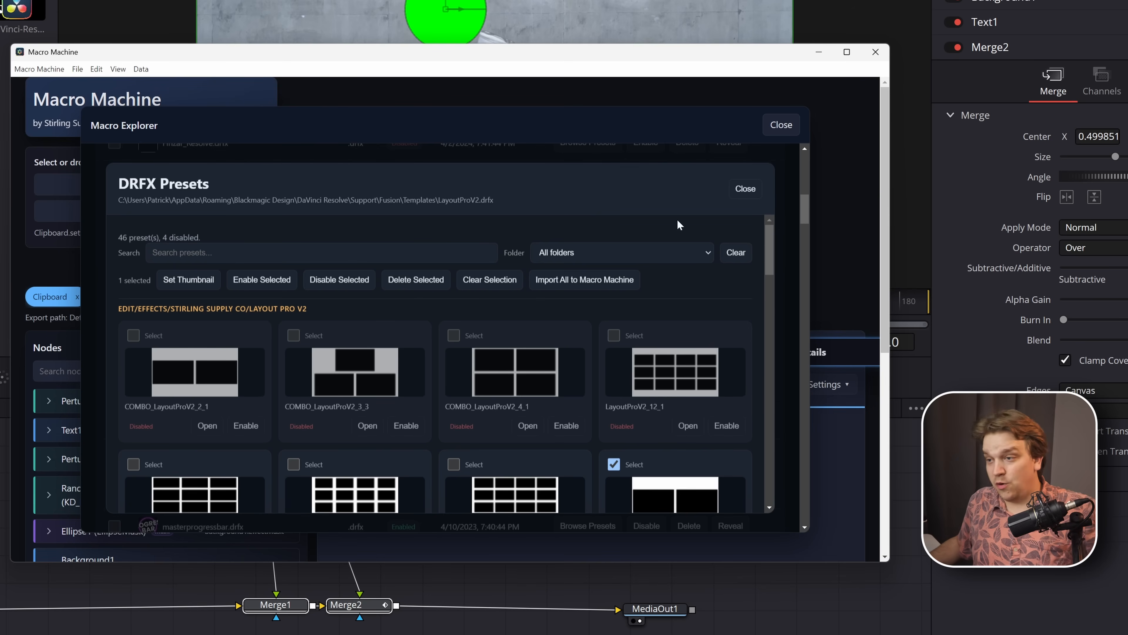
pyautogui.click(747, 189)
# - Browse the presets inside christmaspresets.drfx and open SSC_Rectangle Mask for editing
pyautogui.scroll(9, 511, 355)
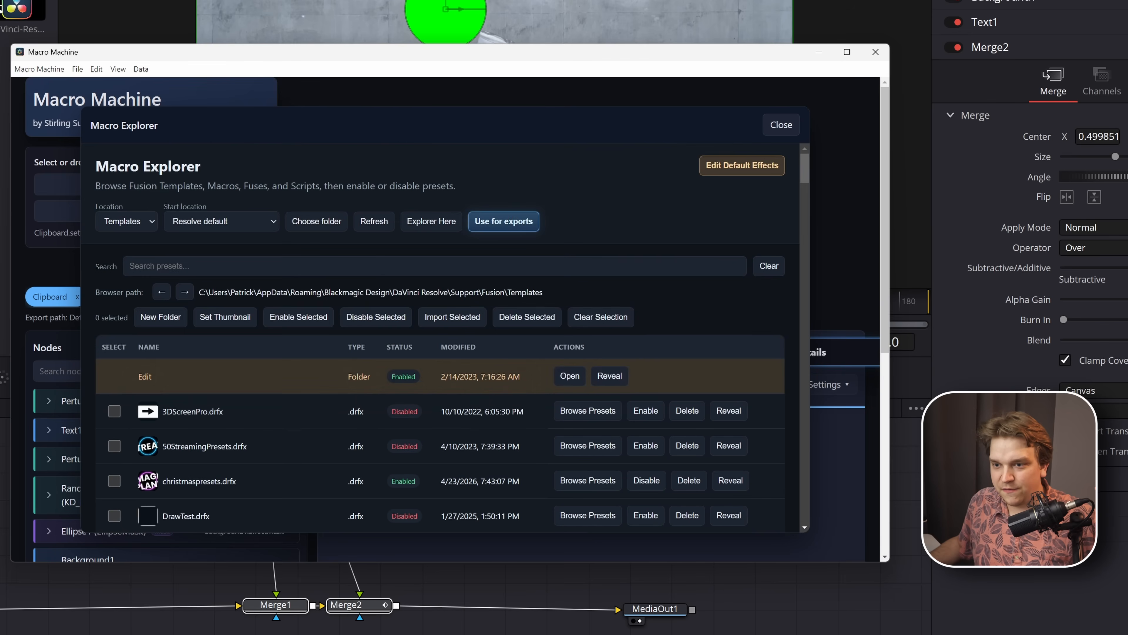
pyautogui.scroll(-2, 464, 395)
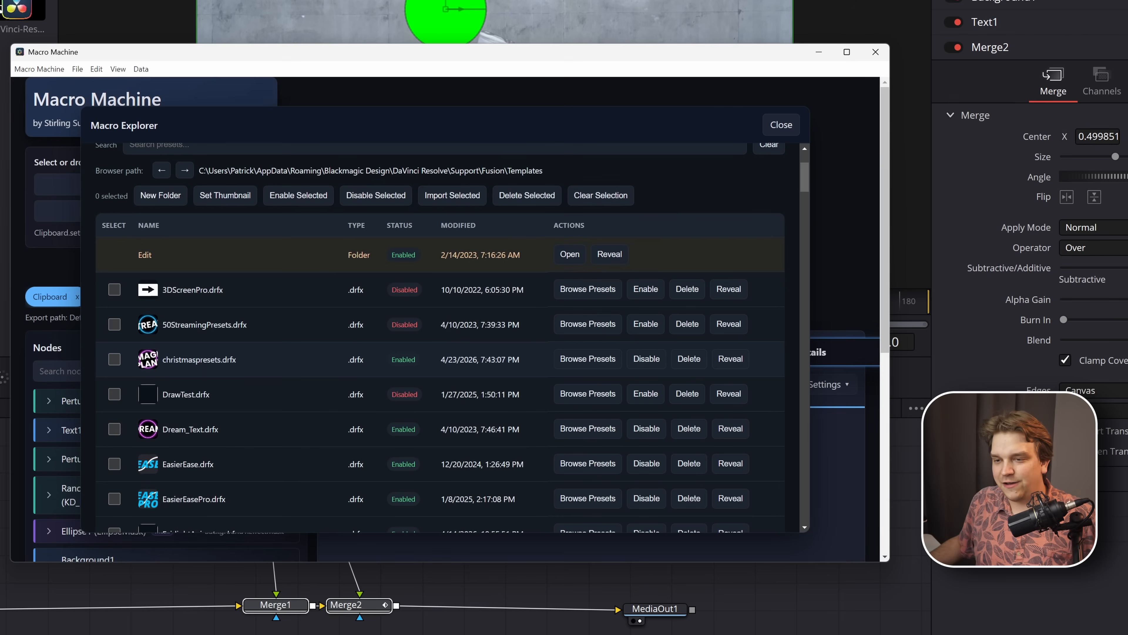
pyautogui.doubleClick(186, 360)
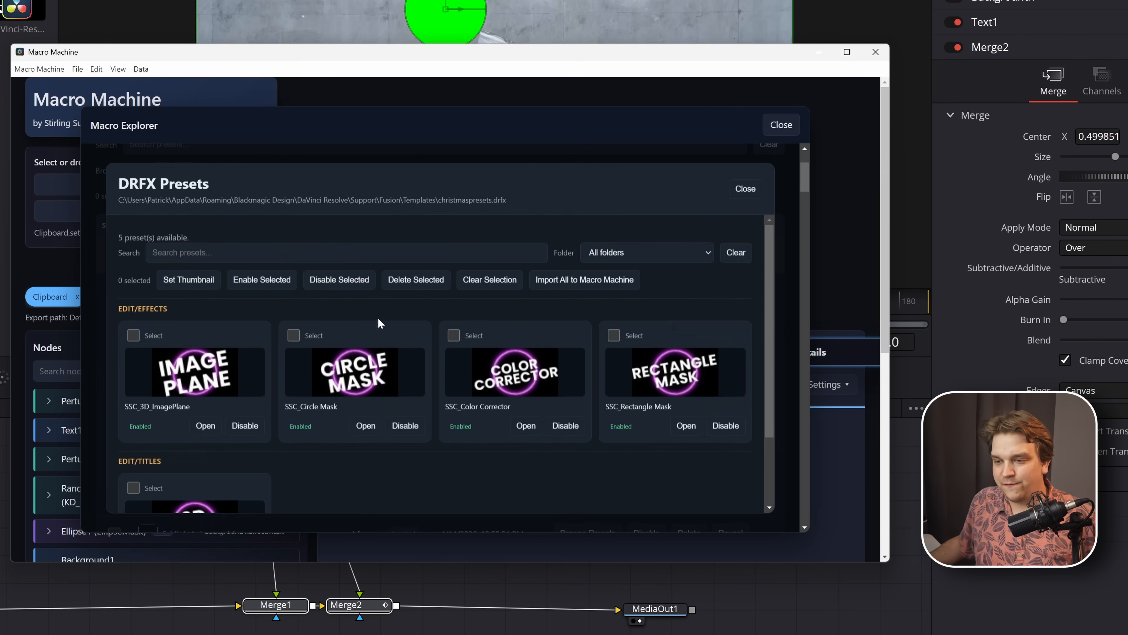
pyautogui.scroll(-2, 408, 274)
pyautogui.scroll(2, 421, 432)
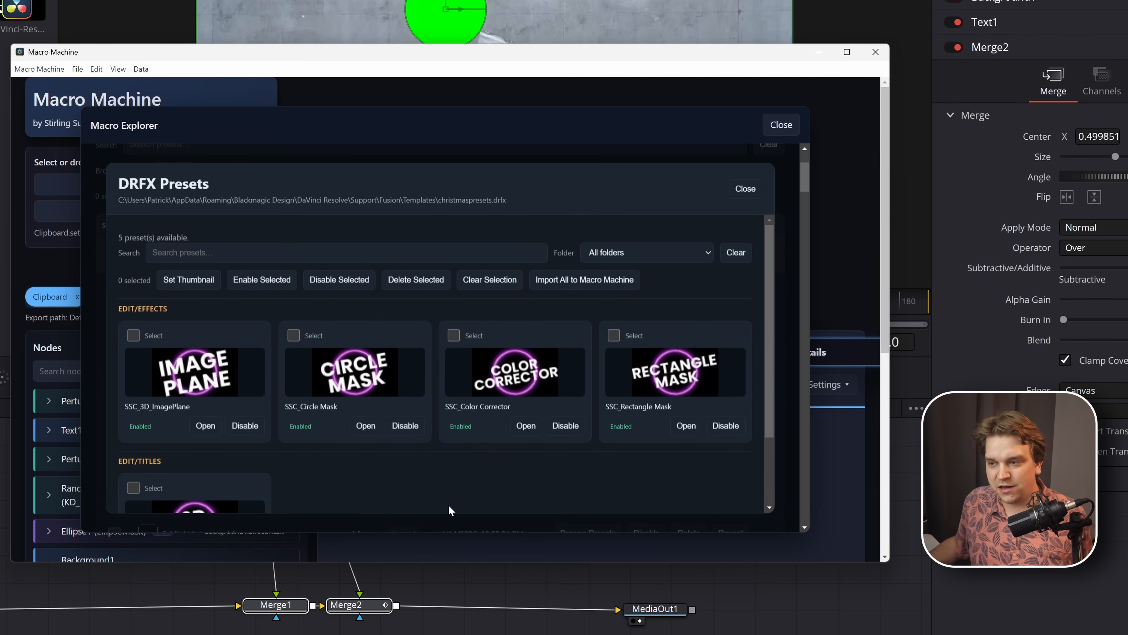
pyautogui.scroll(-2, 391, 476)
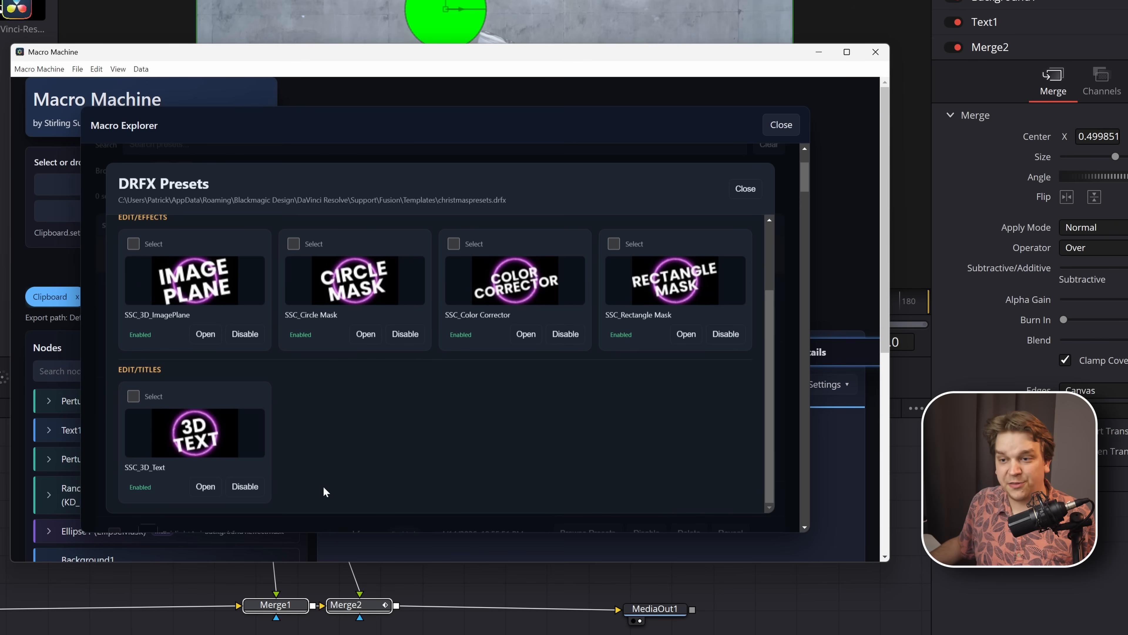
pyautogui.scroll(2, 400, 466)
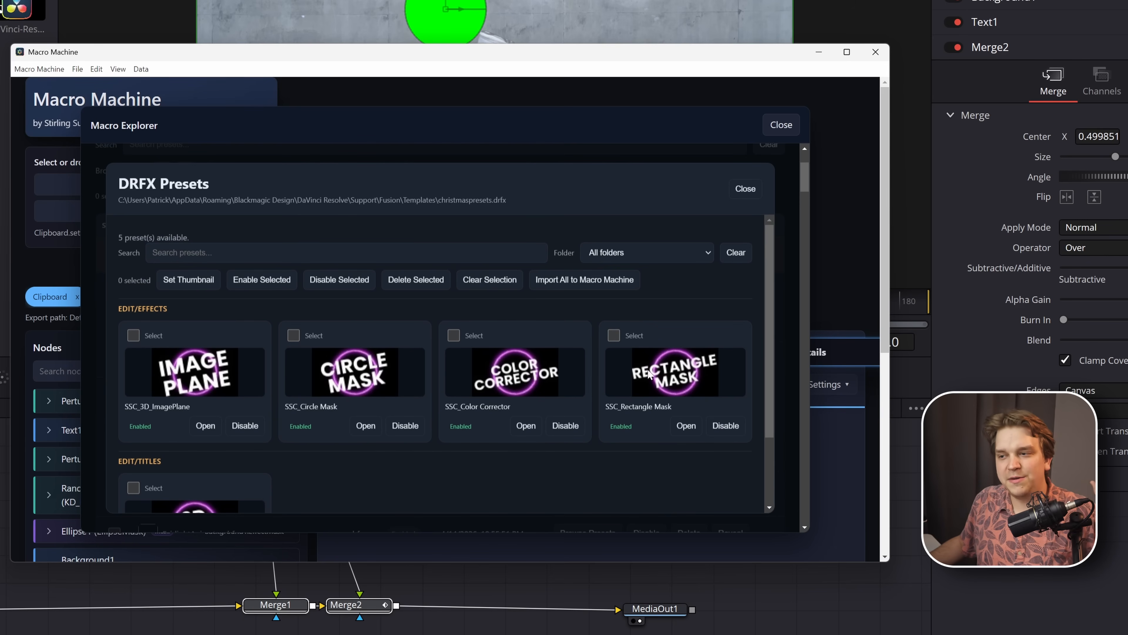
pyautogui.click(685, 427)
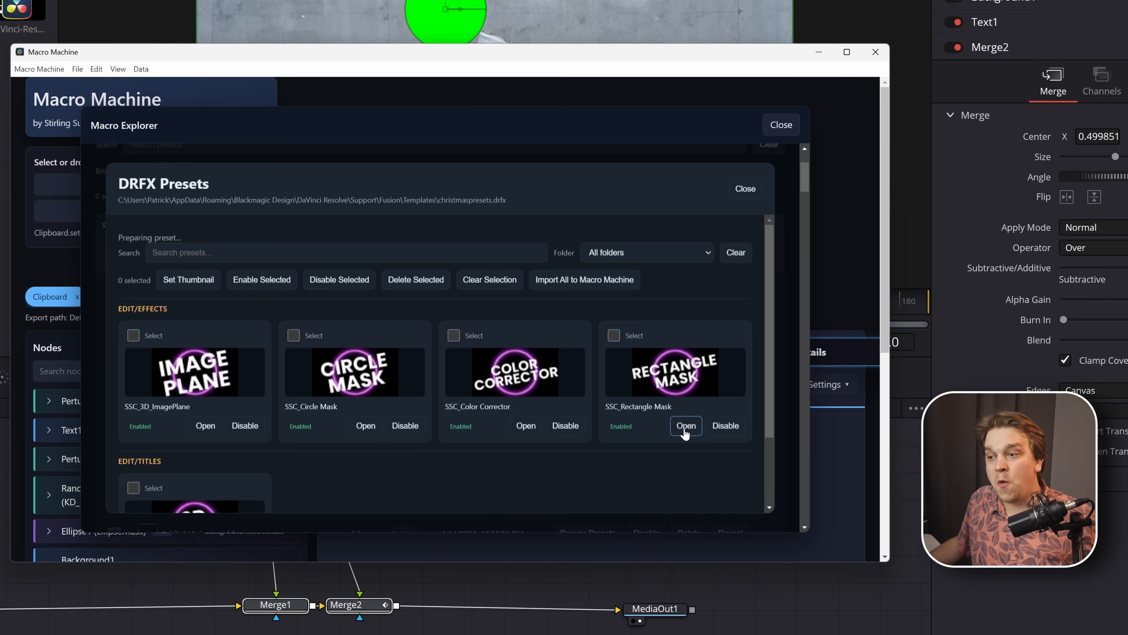
# - Close Macro Explorer, view the Clipboard macro and return to the SSC_RectangleMask macro
pyautogui.click(781, 125)
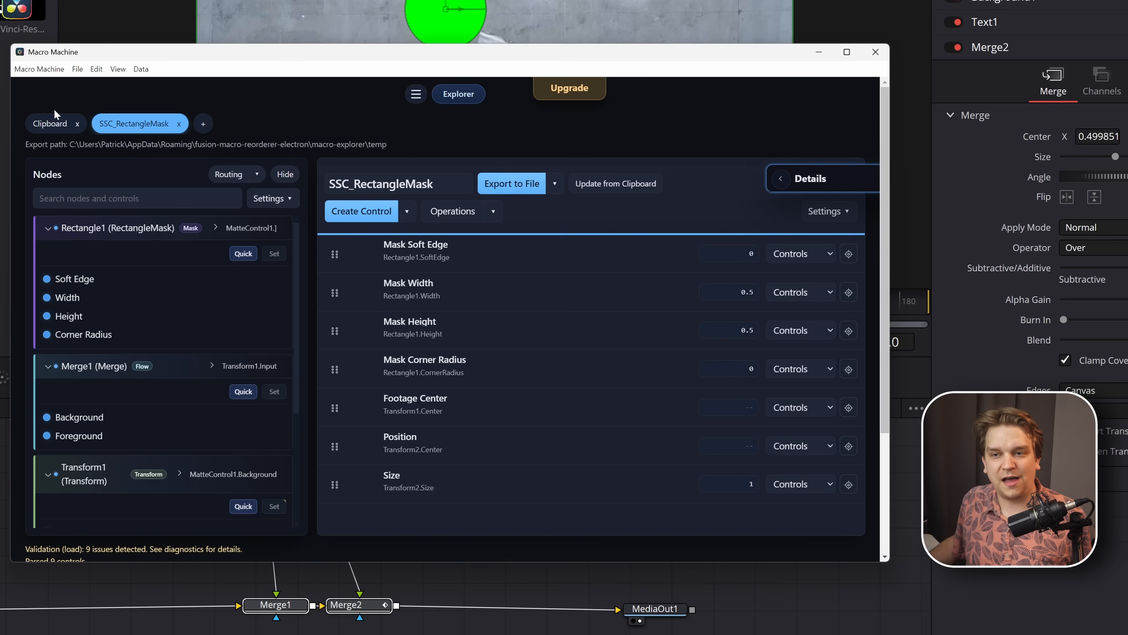
pyautogui.click(44, 127)
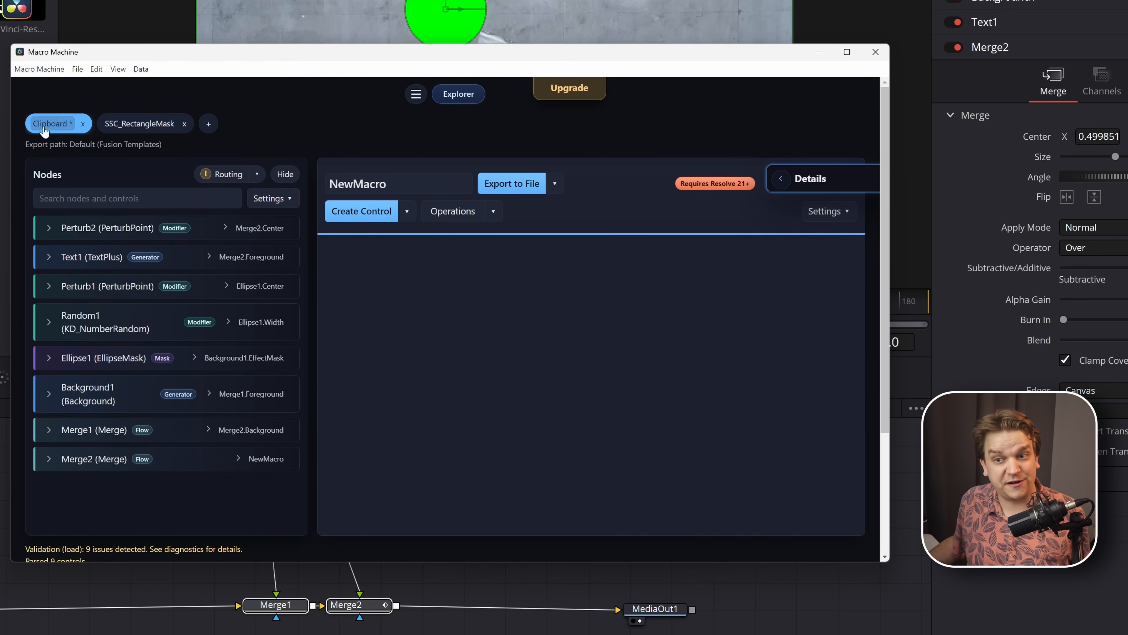
pyautogui.click(133, 129)
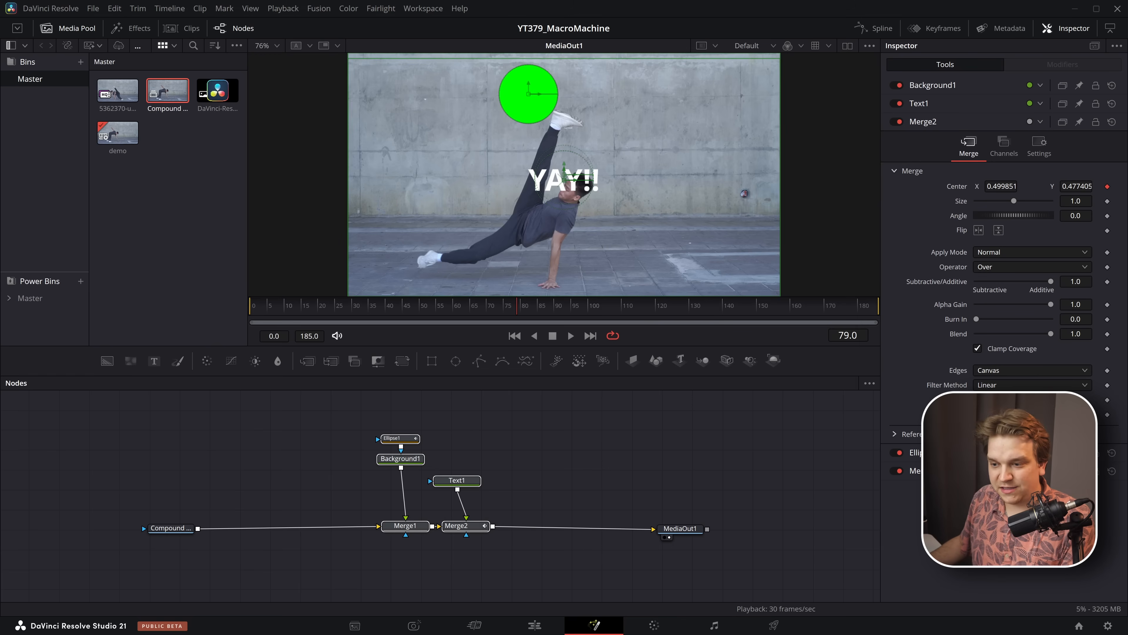
# - In DaVinci Resolve, go to the Edit page and add the compound clip after the last clip on Video 1
pyautogui.click(535, 626)
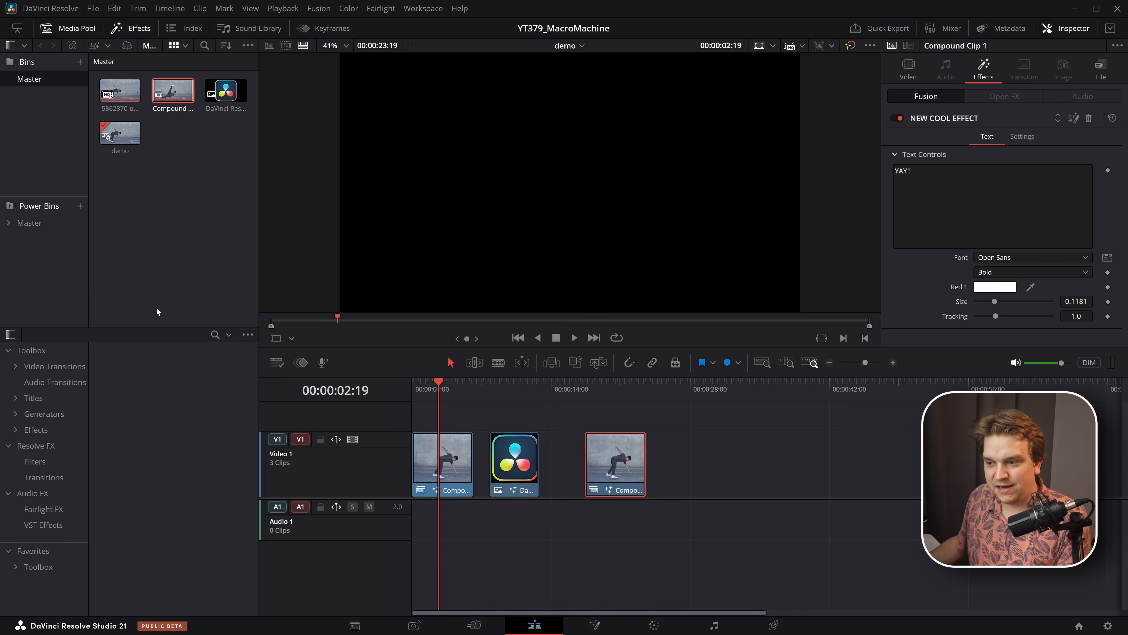
pyautogui.moveTo(173, 91); pyautogui.dragTo(671, 471)
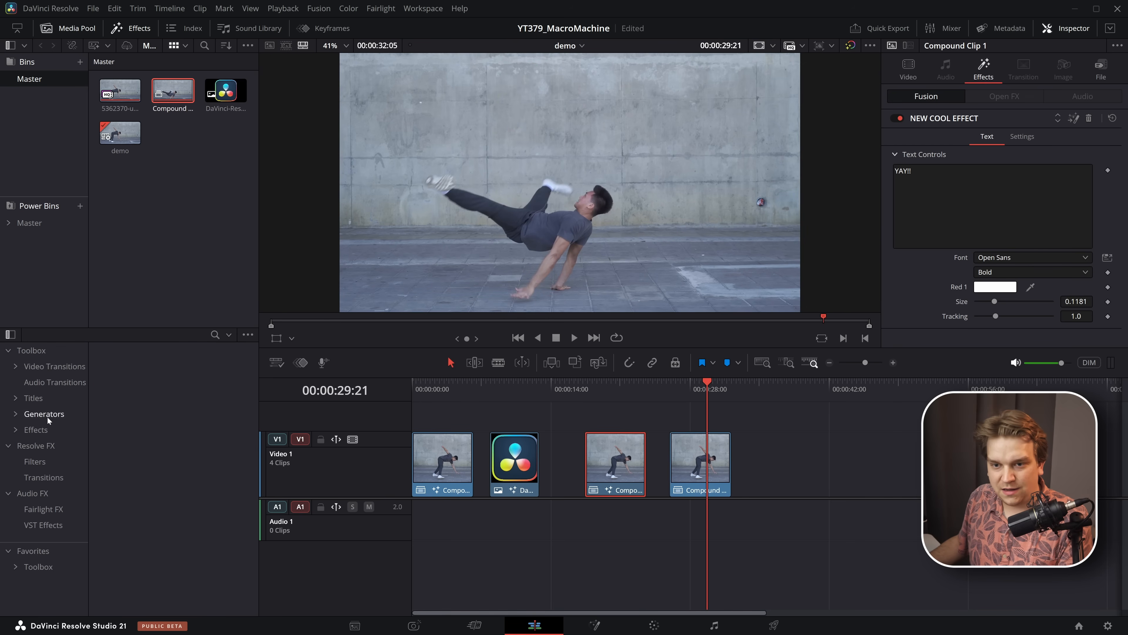
# - Search the effects for "rect" and apply SSC_Rectangle Mask to the newly added compound clip
pyautogui.click(35, 430)
pyautogui.click(214, 334)
pyautogui.write('rect')
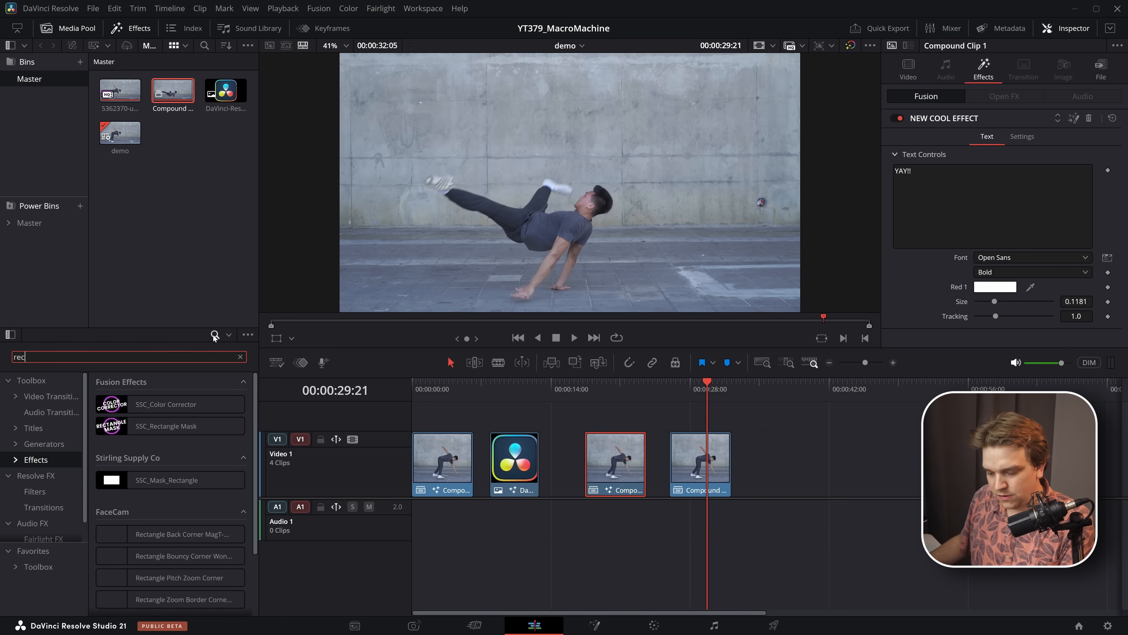
pyautogui.click(142, 434)
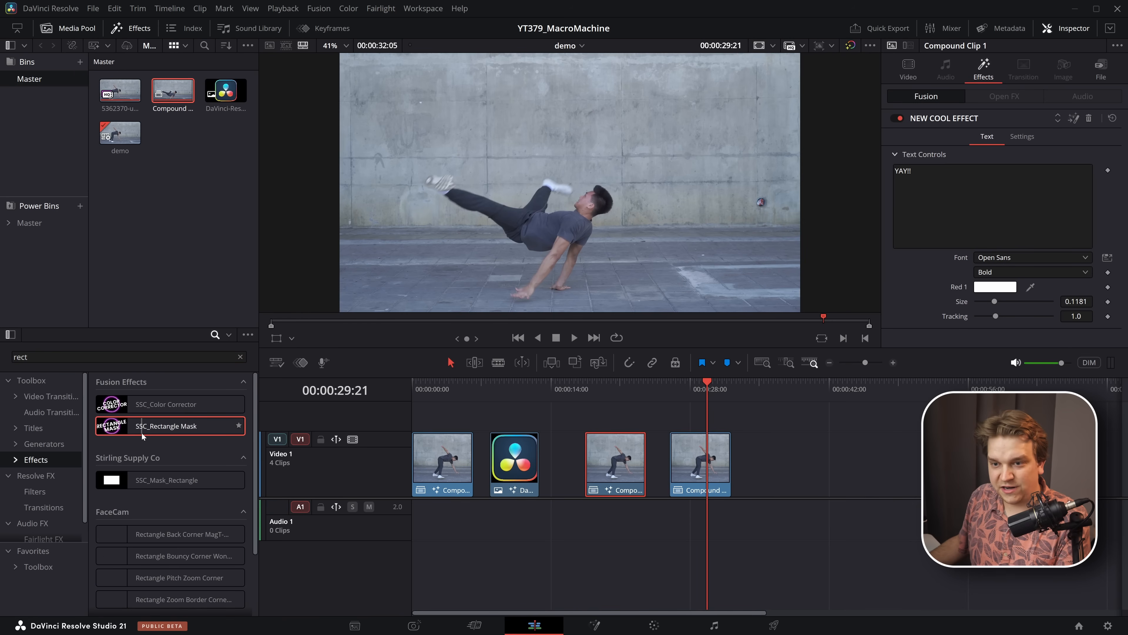
pyautogui.moveTo(141, 433); pyautogui.dragTo(700, 467)
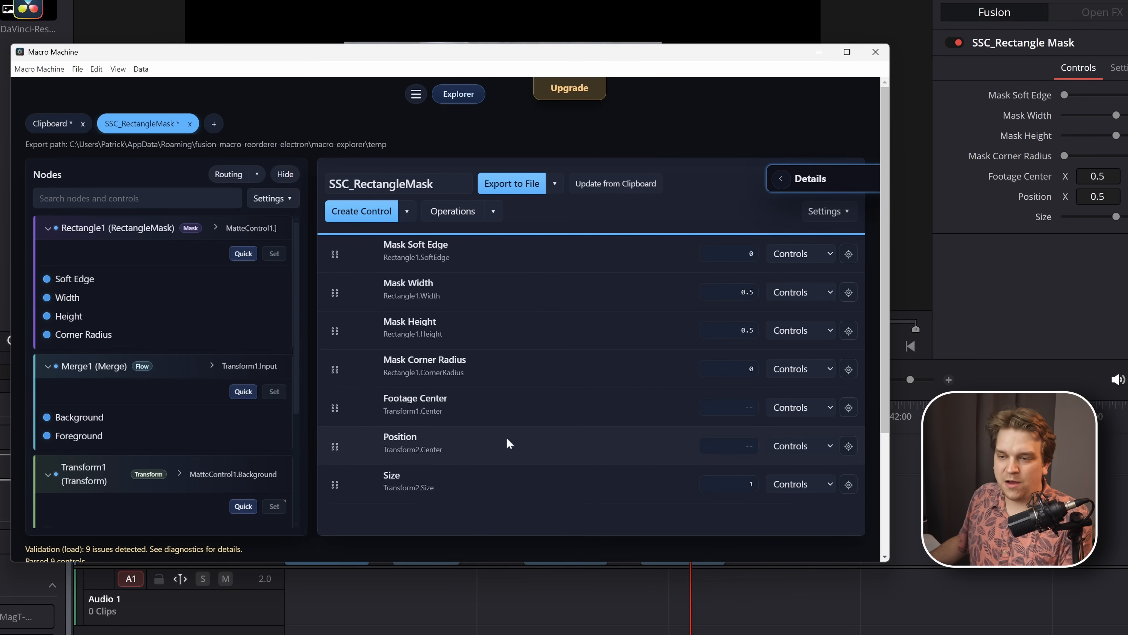
# - Back in Macro Machine, move the Position and Size controls together above Mask Soft Edge in the SSC_RectangleMask macro
pyautogui.click(508, 443)
pyautogui.keyDown('shift'); pyautogui.click(483, 475); pyautogui.keyUp('shift')
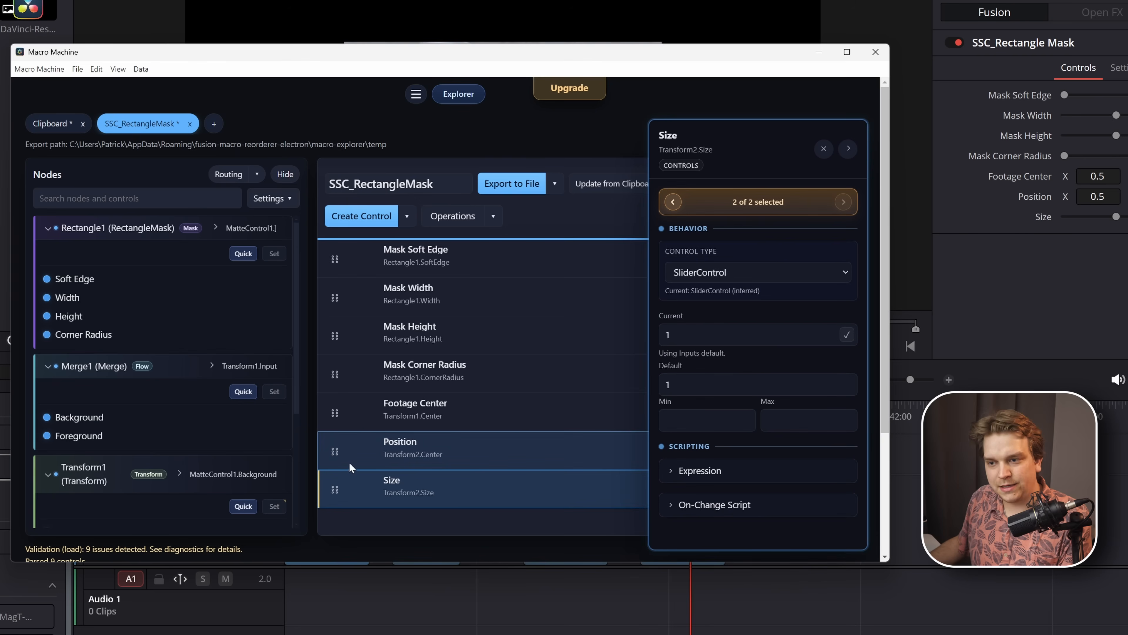
pyautogui.moveTo(335, 453); pyautogui.dragTo(351, 249)
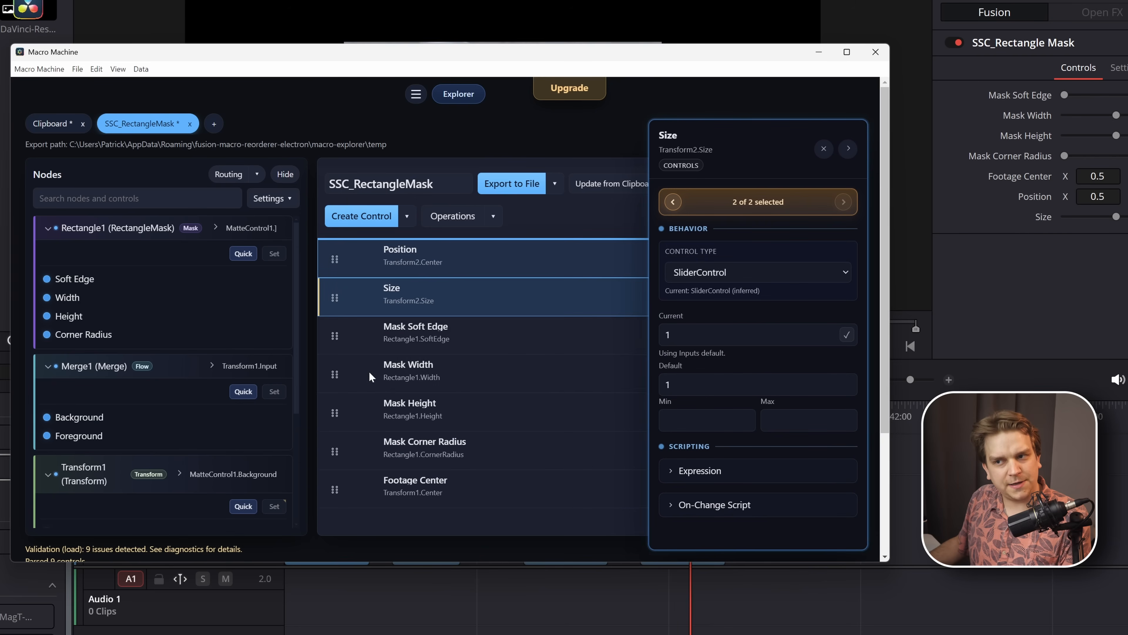
# - Collapse the control details and export the reordered SSC_RectangleMask macro back to its source DRFX
pyautogui.click(848, 149)
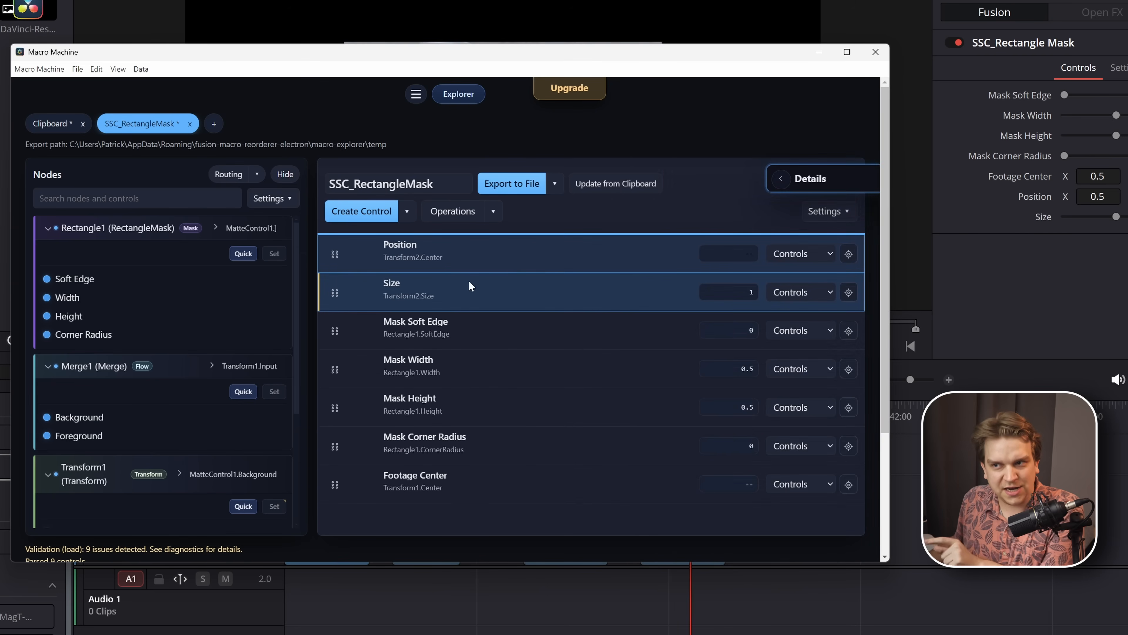
pyautogui.click(555, 184)
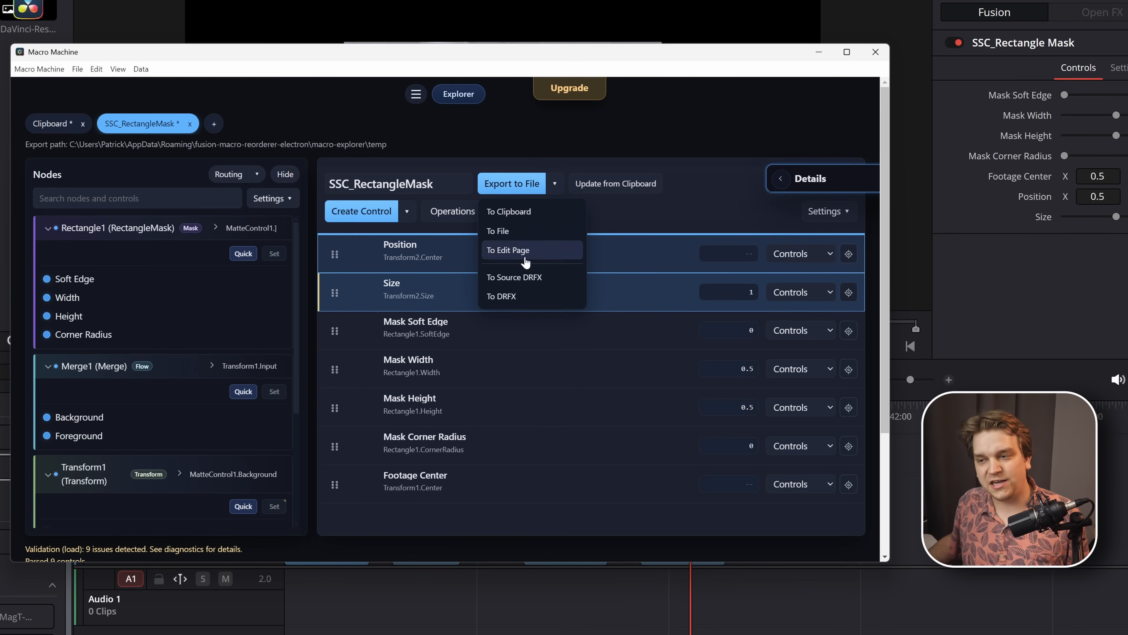
pyautogui.click(515, 284)
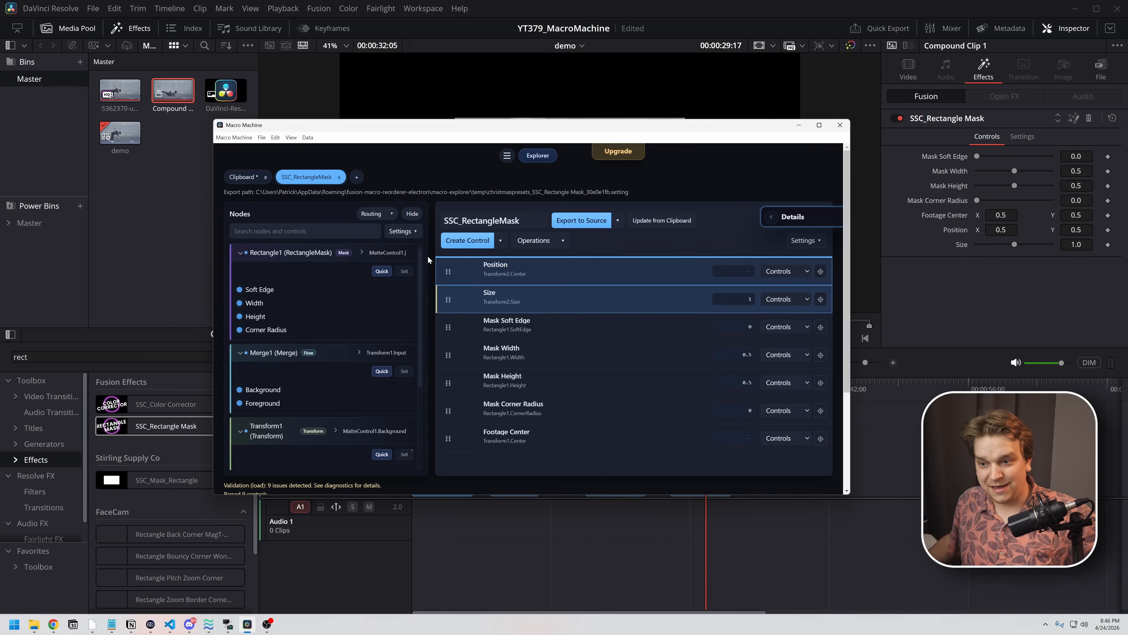
# - In DaVinci Resolve, add the compound clip after the last clip on Video 1 and apply SSC_Rectangle Mask to it
pyautogui.click(177, 317)
pyautogui.moveTo(172, 91); pyautogui.dragTo(761, 480)
pyautogui.click(781, 382)
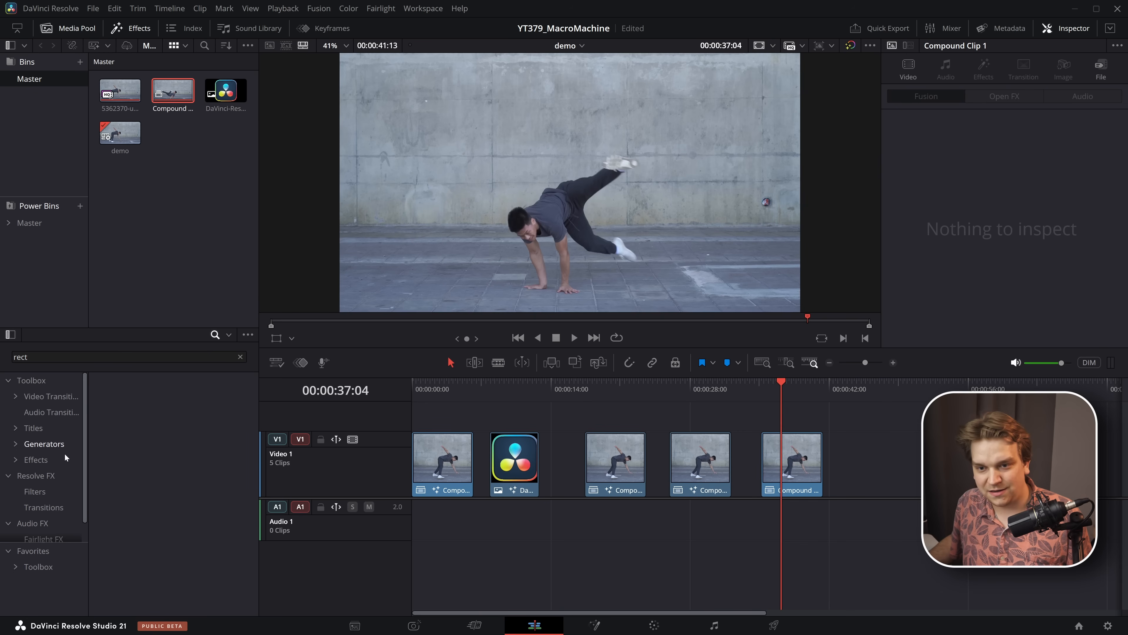
pyautogui.moveTo(153, 428); pyautogui.dragTo(787, 492)
pyautogui.click(788, 491)
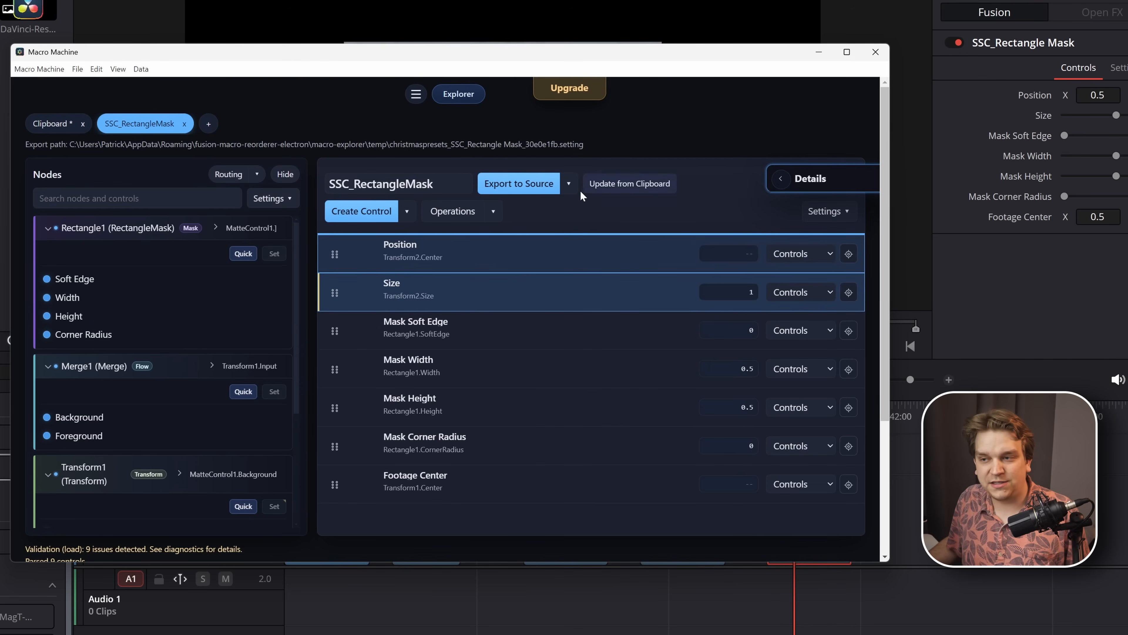
# - Back in Macro Machine, set the export target to Edit Page and choose the Edit\Effects\TEST template folder
pyautogui.click(569, 184)
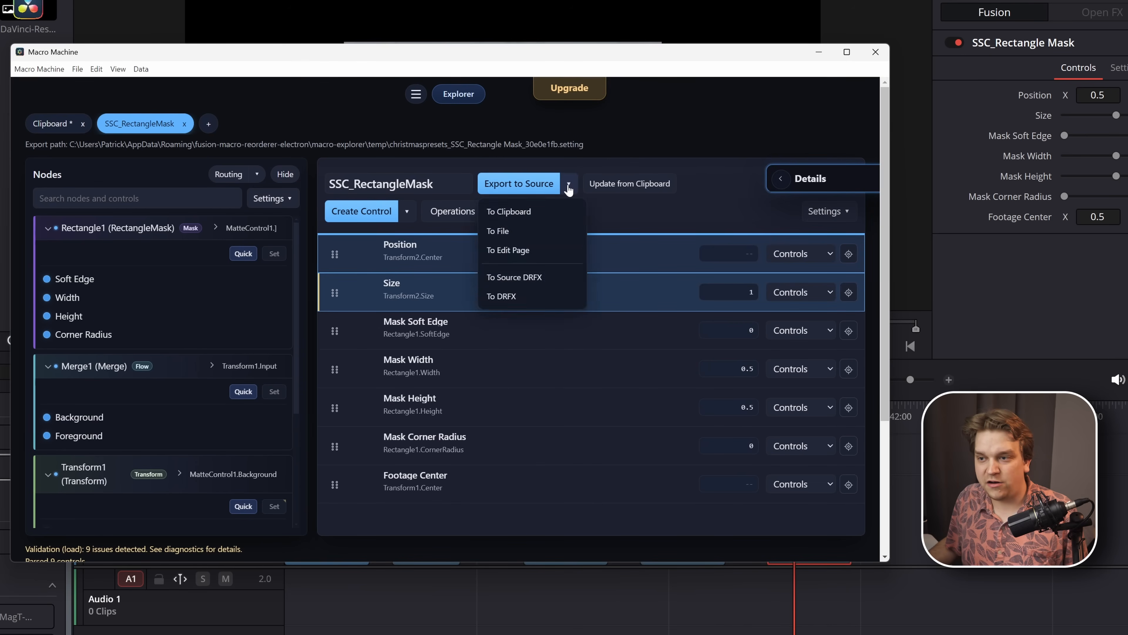
pyautogui.click(517, 251)
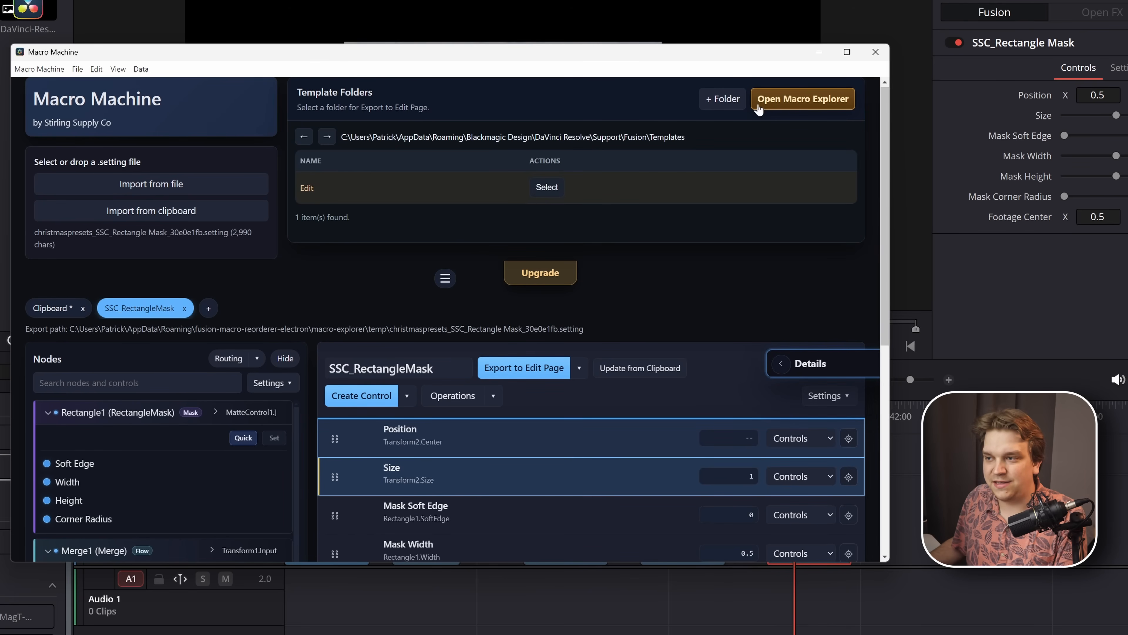
pyautogui.click(354, 186)
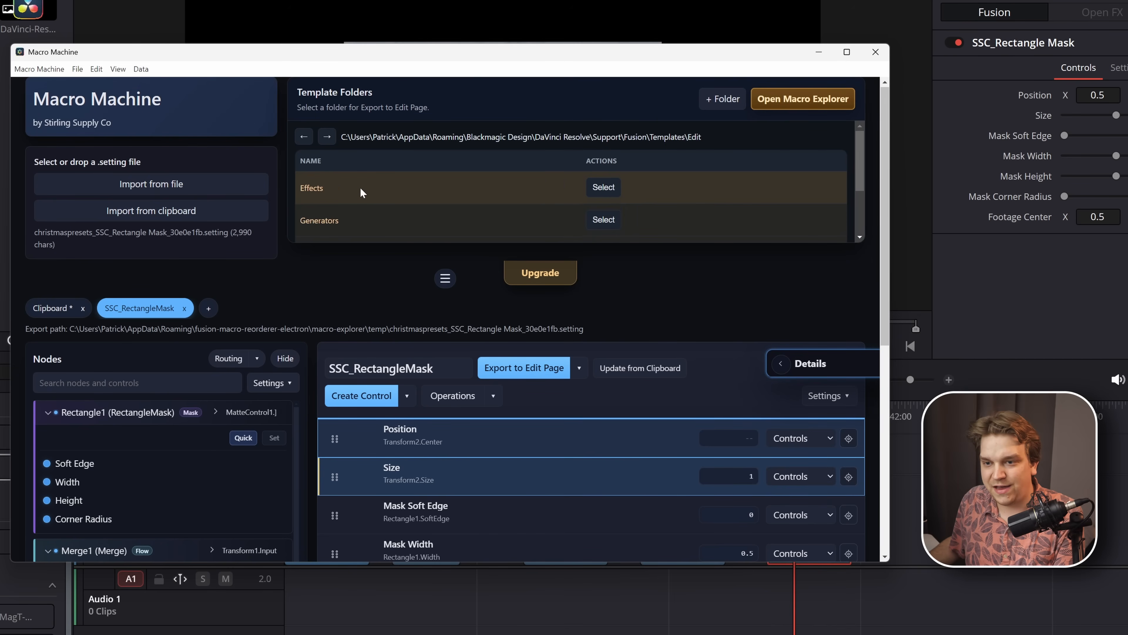
pyautogui.click(360, 187)
pyautogui.scroll(-2, 386, 185)
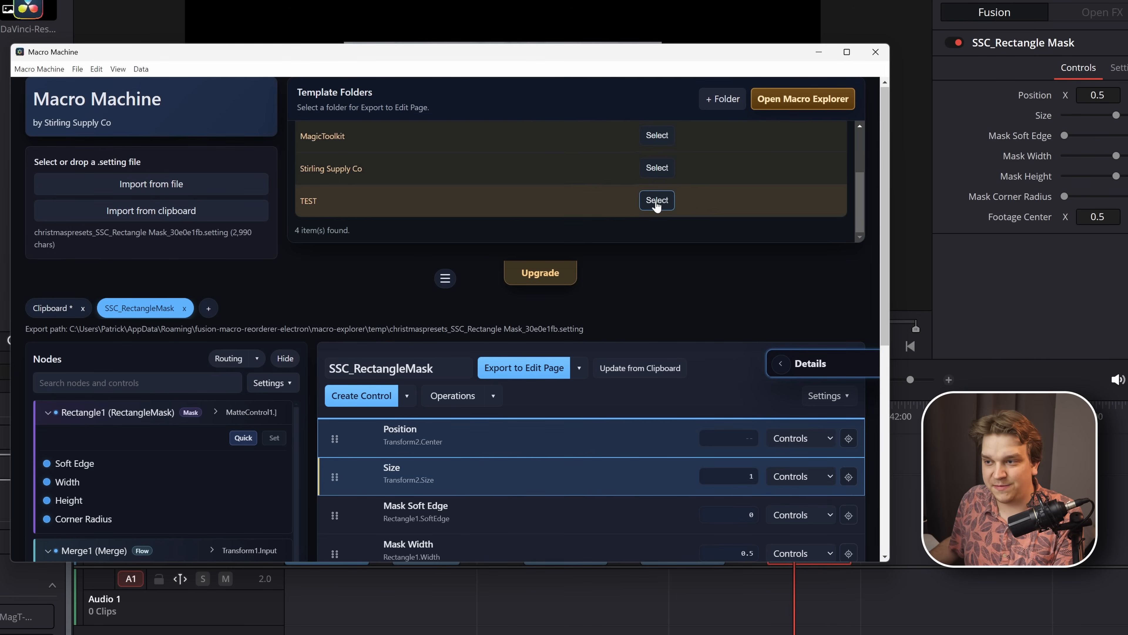
pyautogui.click(657, 200)
# - Rename the macro as SSC_RectangleMask_ALT
pyautogui.click(437, 368)
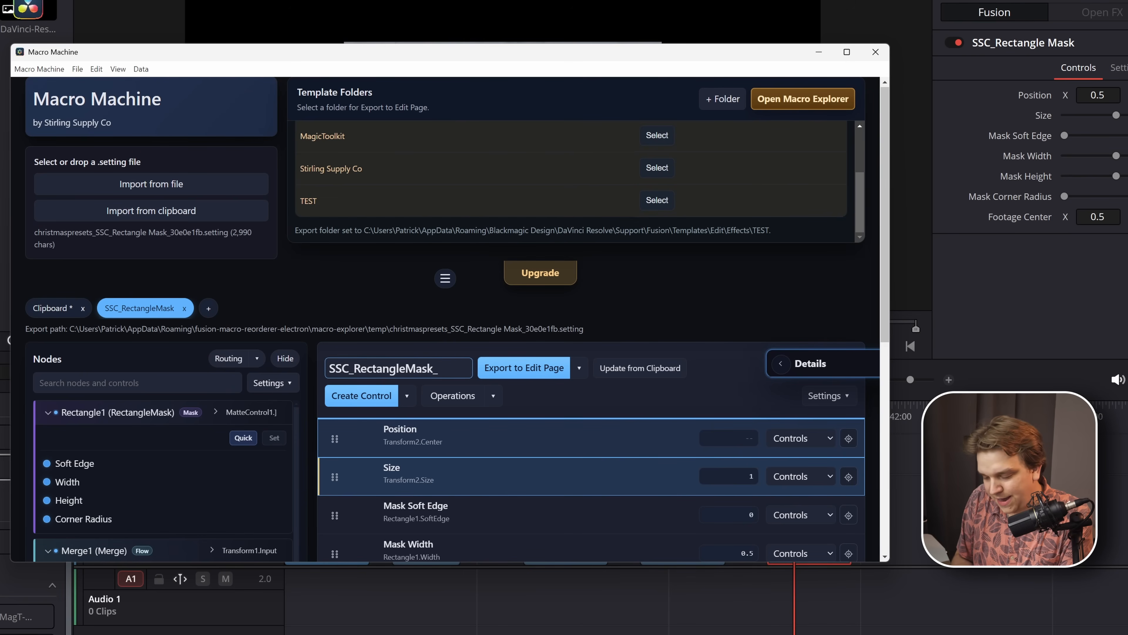
pyautogui.write('_ALT')
pyautogui.press('Return')
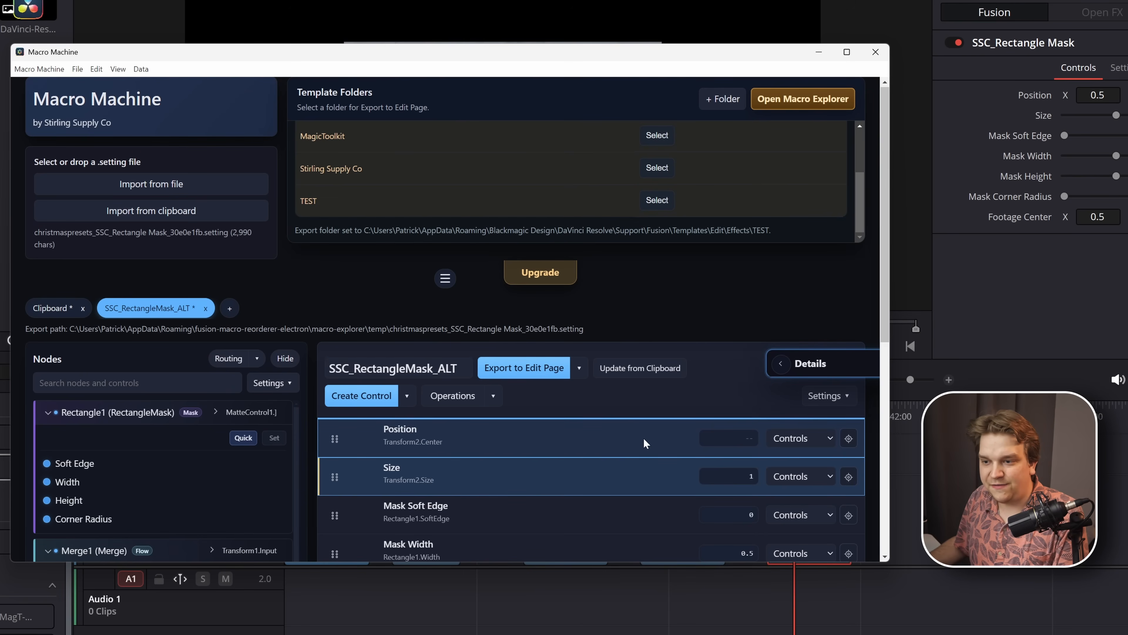
# - Move the Footage Center control above Position and export SSC_RectangleMask_ALT to the Edit page
pyautogui.scroll(-4, 644, 437)
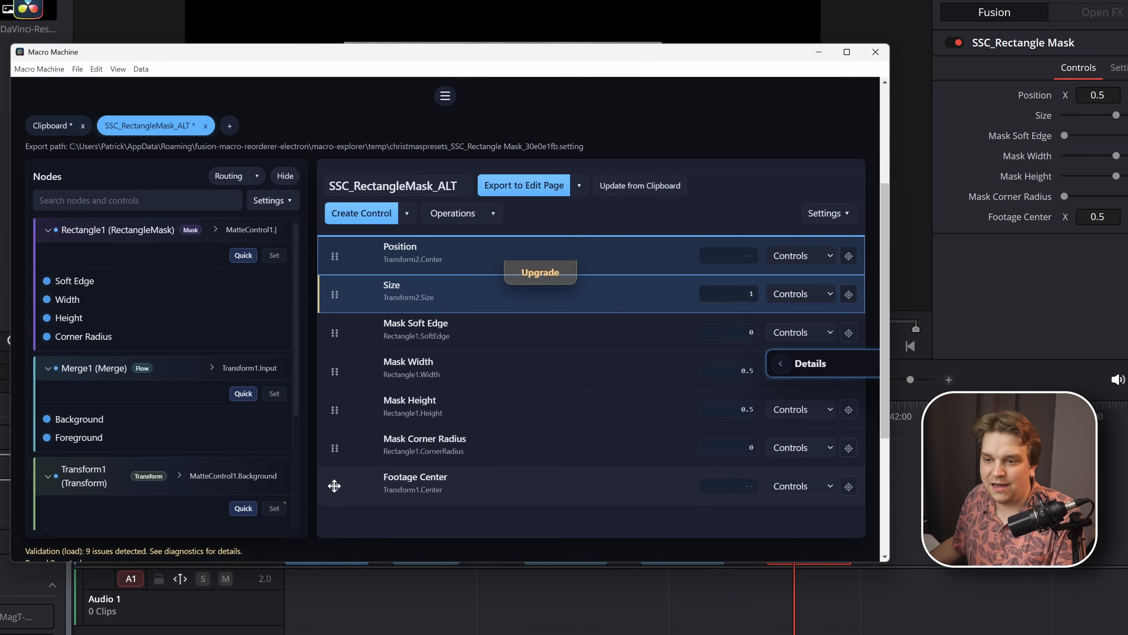
pyautogui.moveTo(334, 485); pyautogui.dragTo(342, 331)
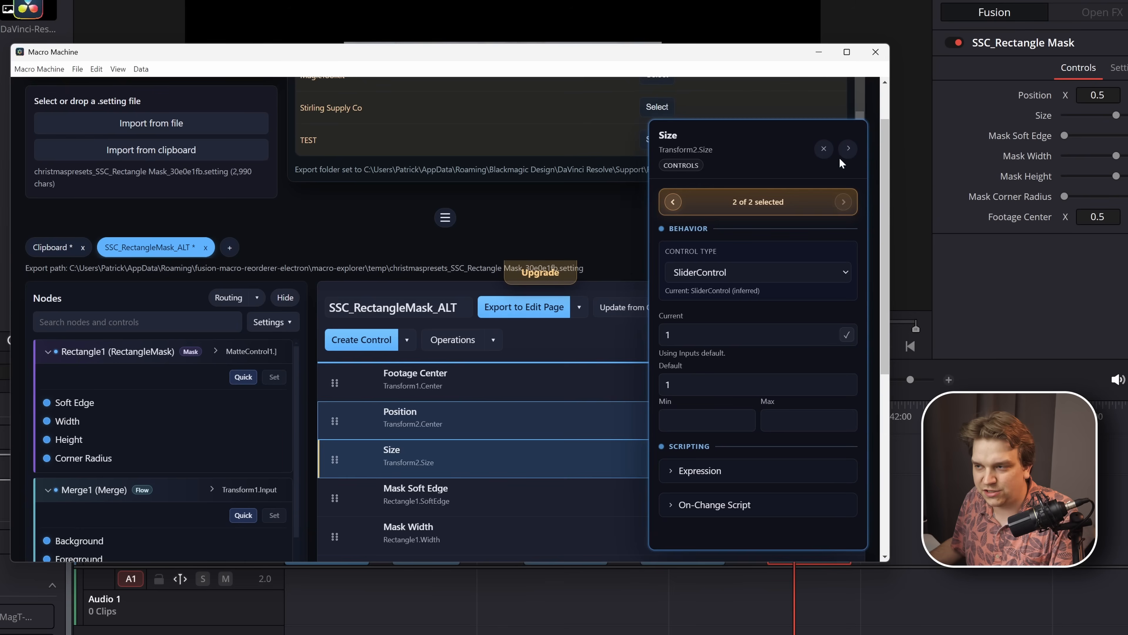
pyautogui.click(848, 150)
pyautogui.click(531, 311)
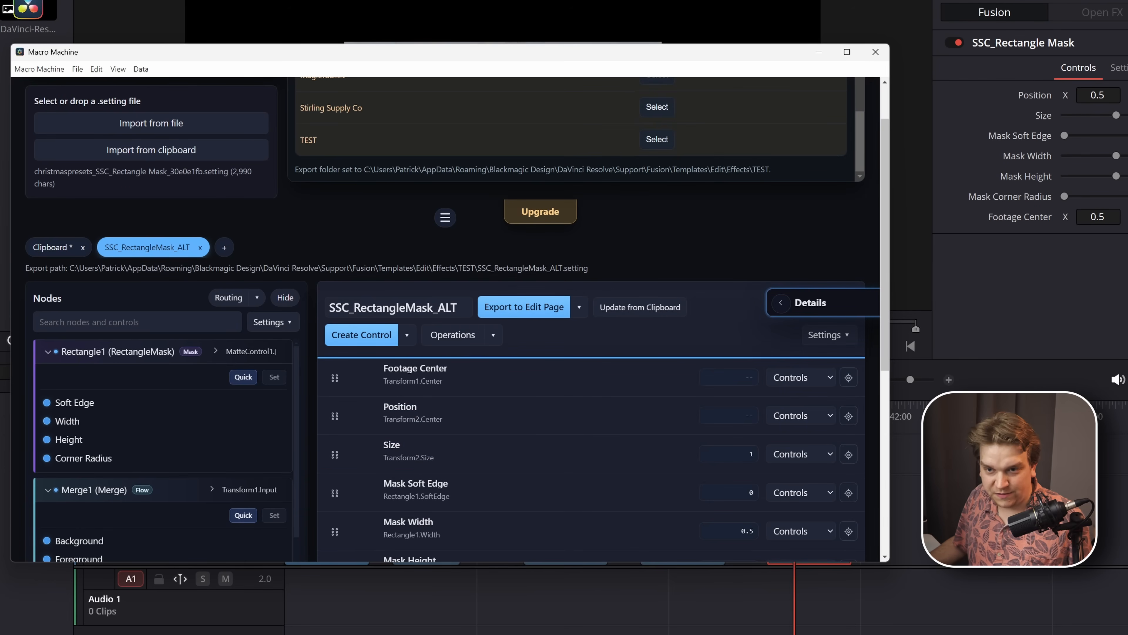
# - In DaVinci Resolve, add another compound clip at the end of Video 1, search the effects for "rect" and apply SSC_RectangleMask_ALT to it
pyautogui.click(908, 527)
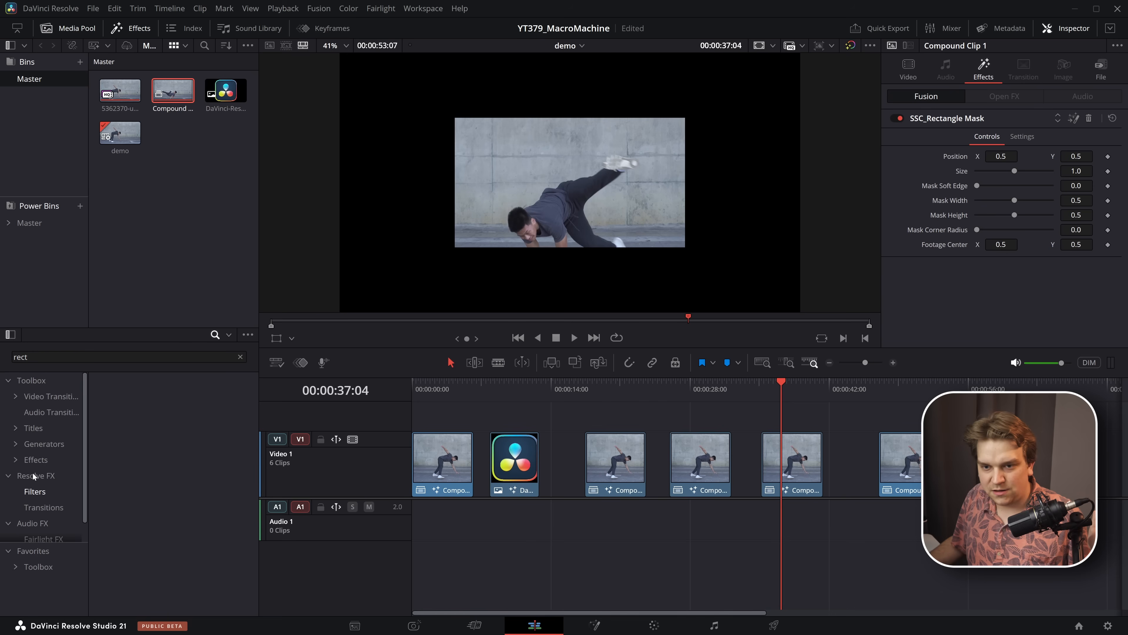
pyautogui.click(31, 460)
pyautogui.click(184, 426)
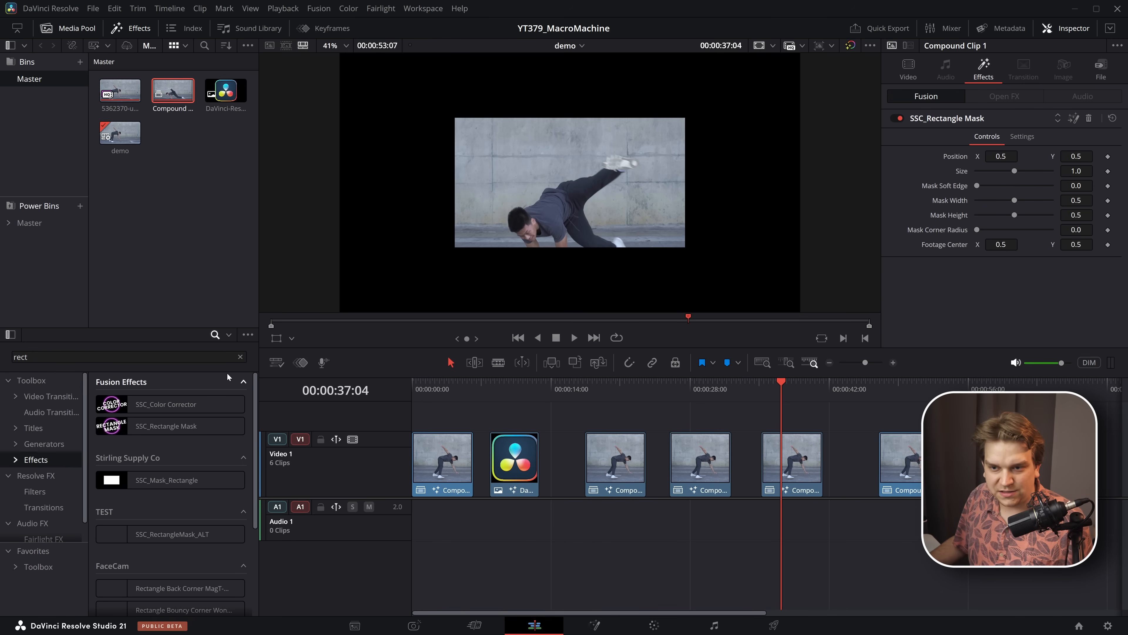
pyautogui.click(241, 357)
pyautogui.write('rec')
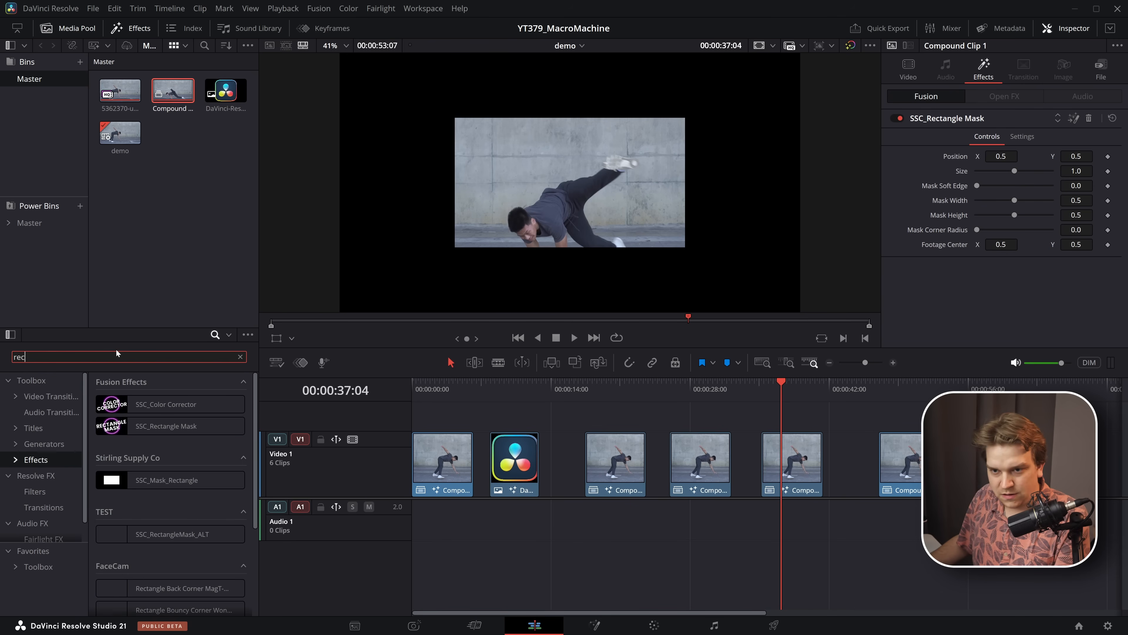
pyautogui.write('t')
pyautogui.moveTo(184, 539); pyautogui.dragTo(911, 449)
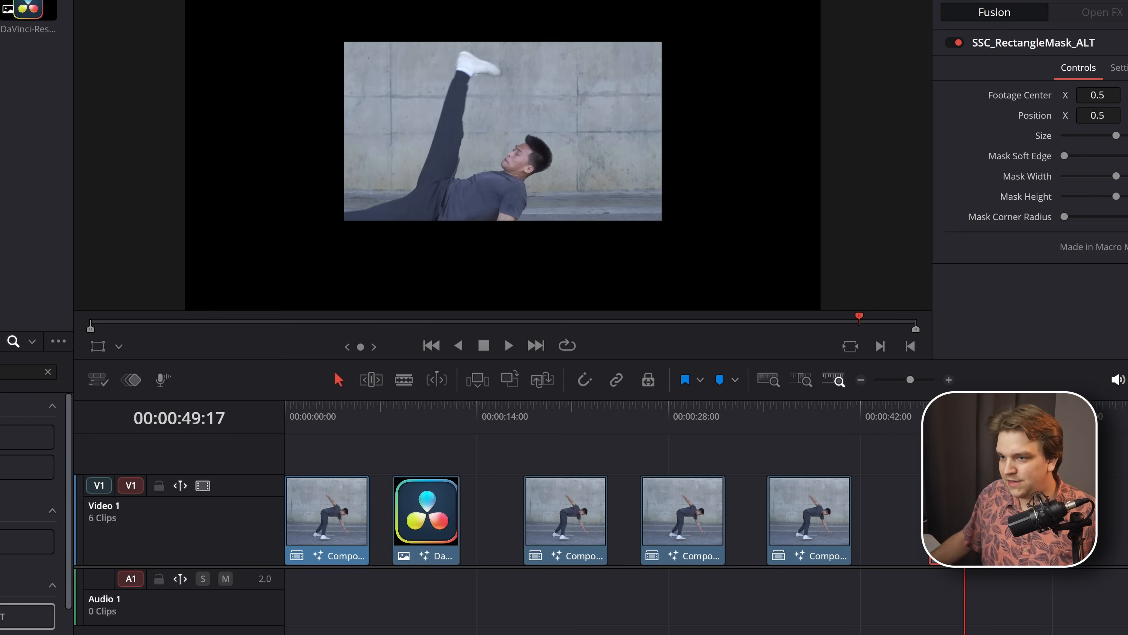
# - In Macro Machine, request editing of the default effects from Macro Explorer and agree to relaunch as Administrator
pyautogui.hotkey('alt', 'Tab')
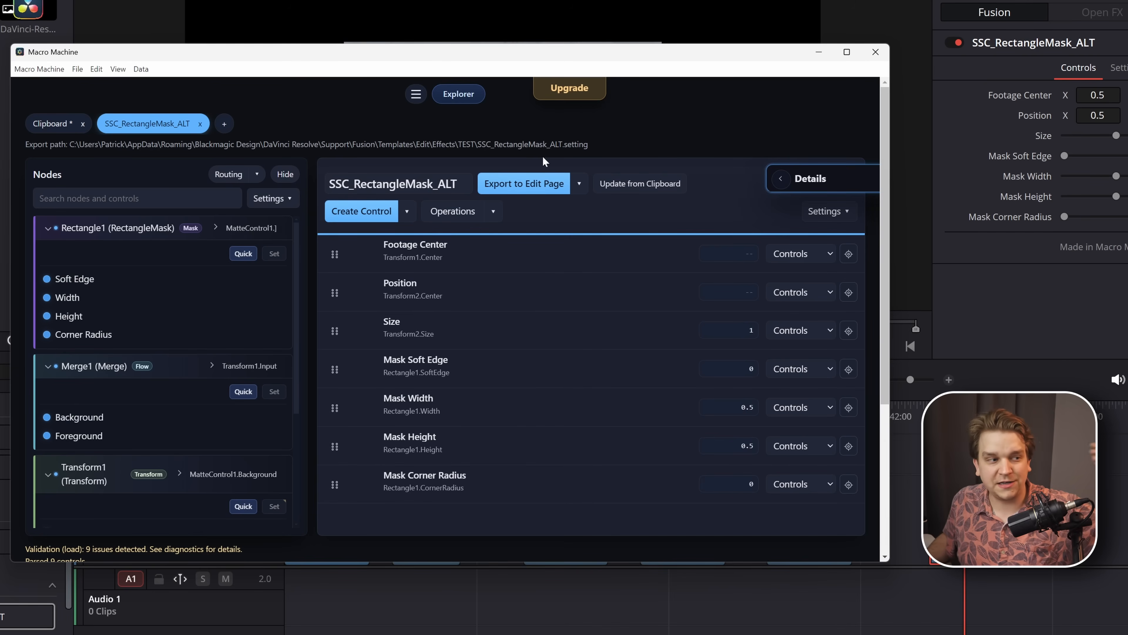
pyautogui.click(449, 94)
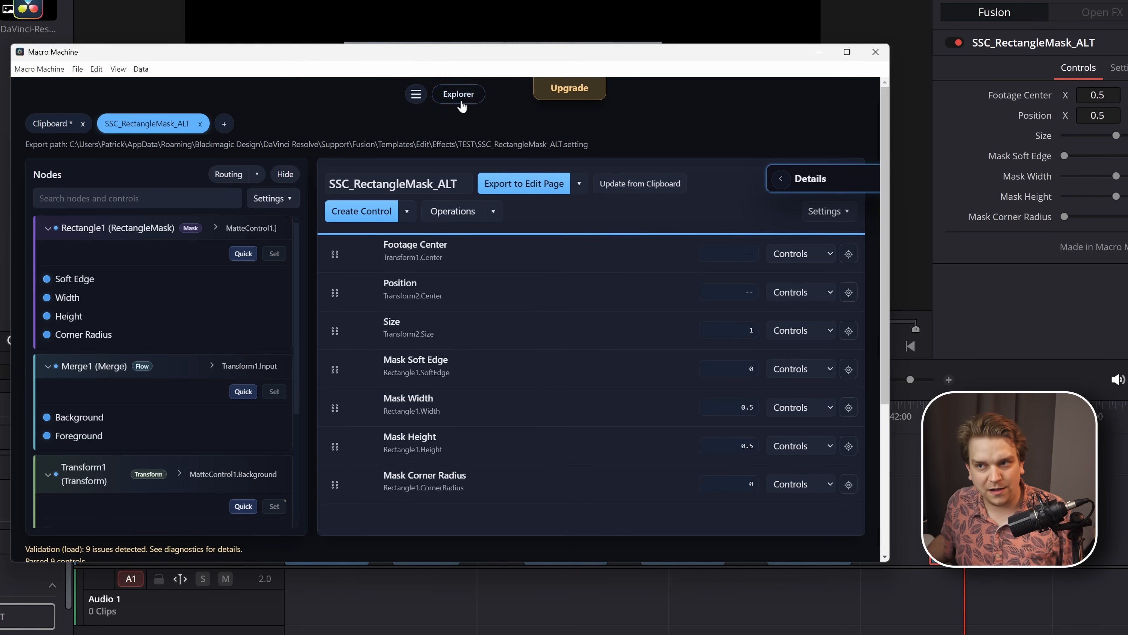
pyautogui.click(743, 195)
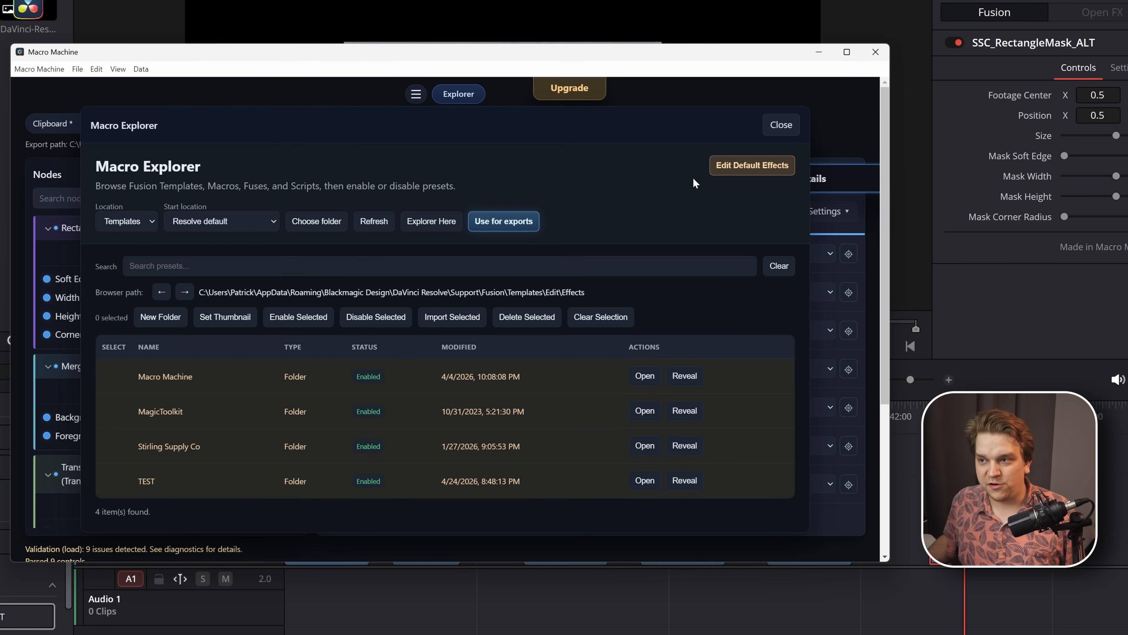
pyautogui.click(741, 172)
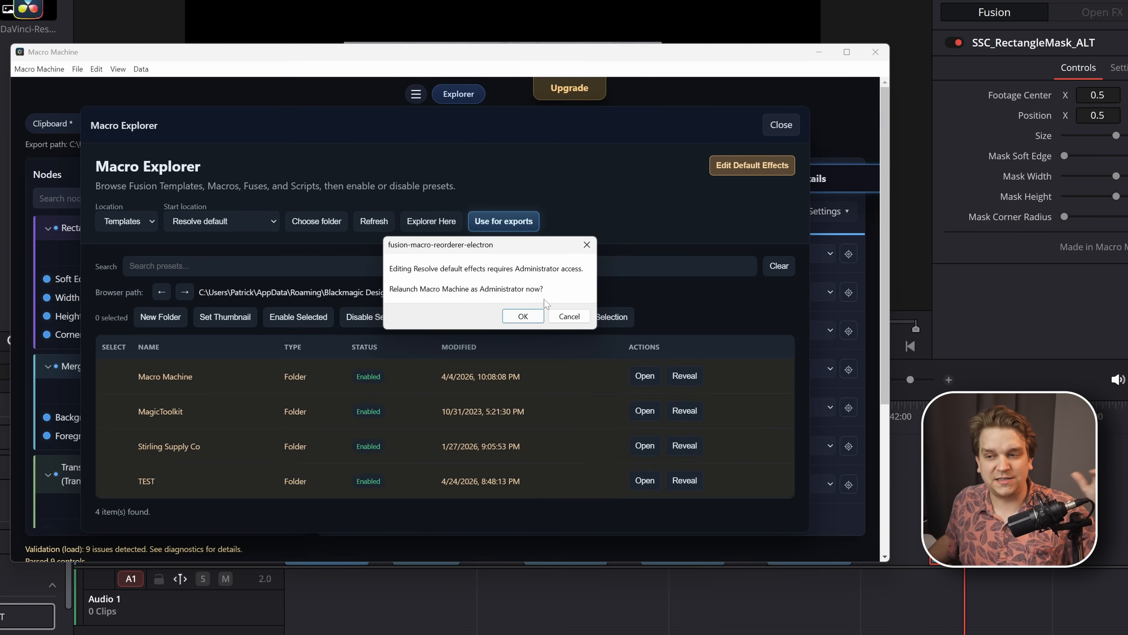
pyautogui.click(532, 318)
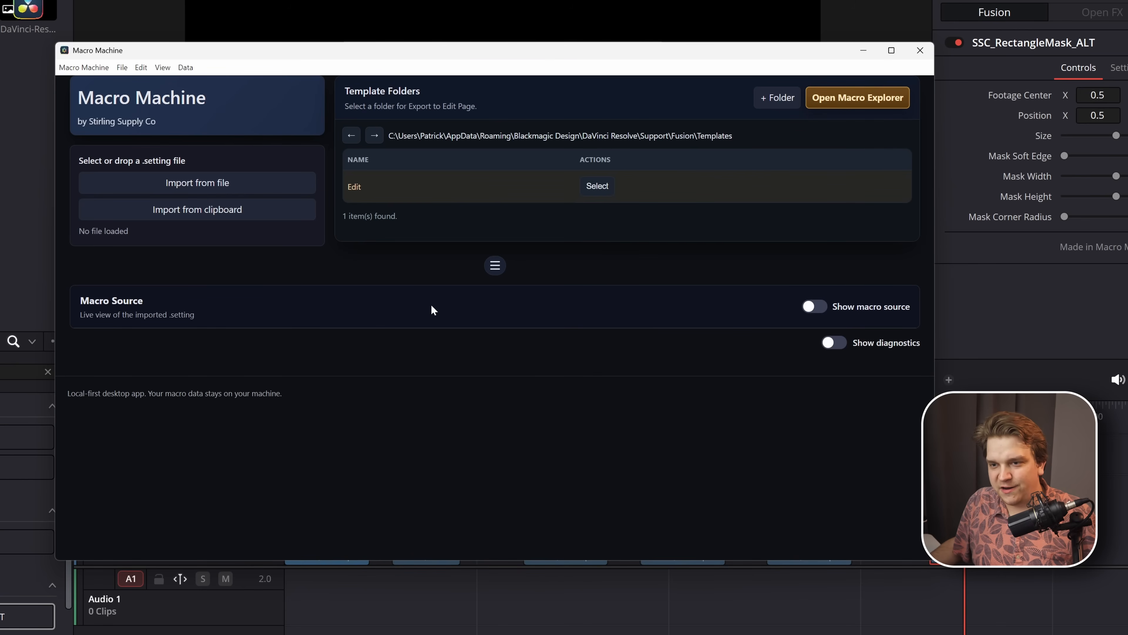
# - Browse the default effects presets in Macro Explorer, open the Binoculars preset for editing and close the explorer
pyautogui.click(852, 98)
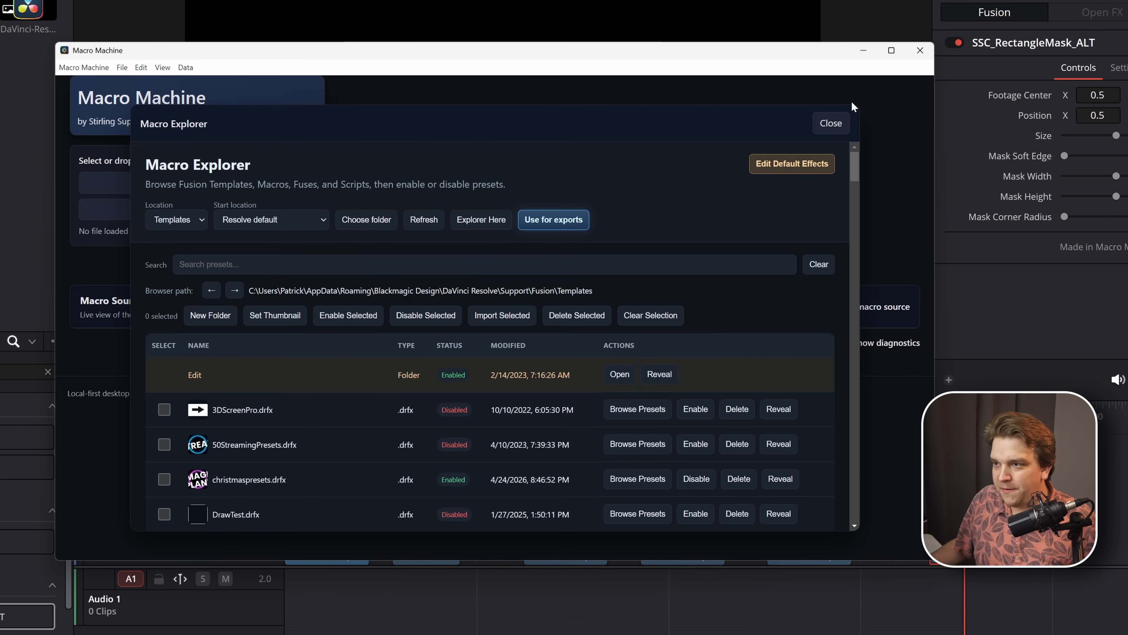
pyautogui.click(777, 174)
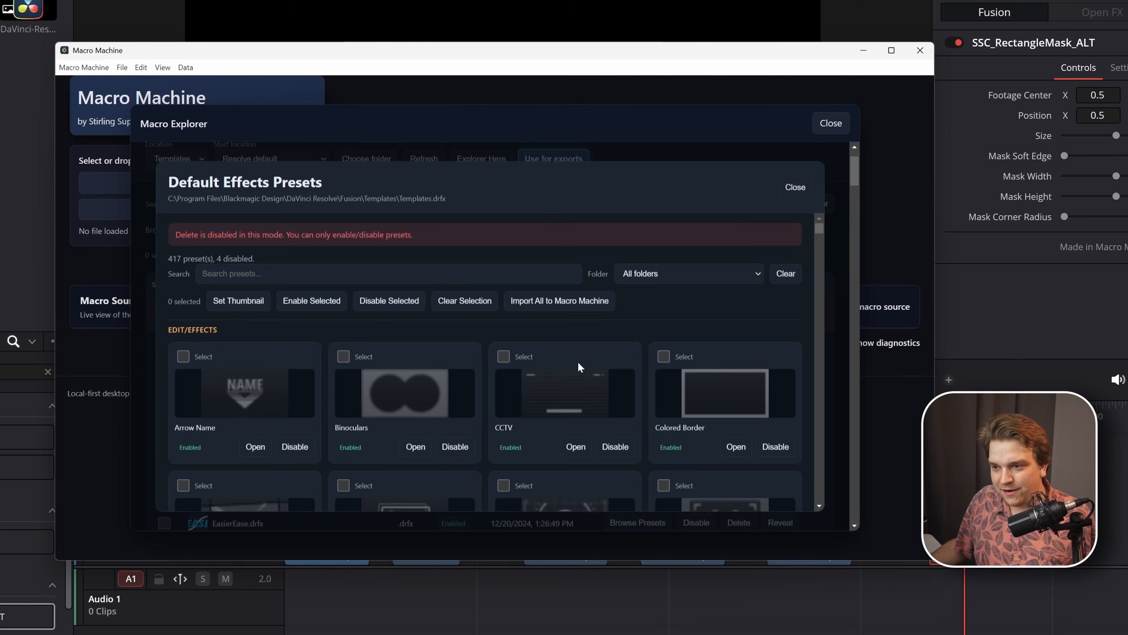
pyautogui.scroll(-4, 544, 379)
pyautogui.scroll(-5, 545, 379)
pyautogui.scroll(10, 545, 379)
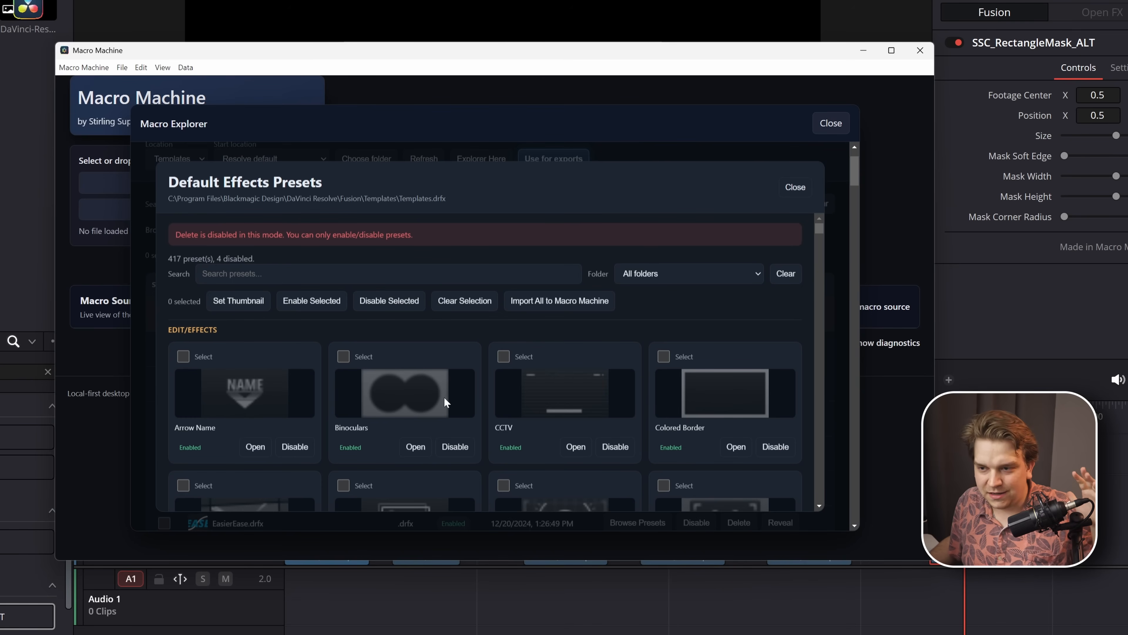
pyautogui.click(417, 453)
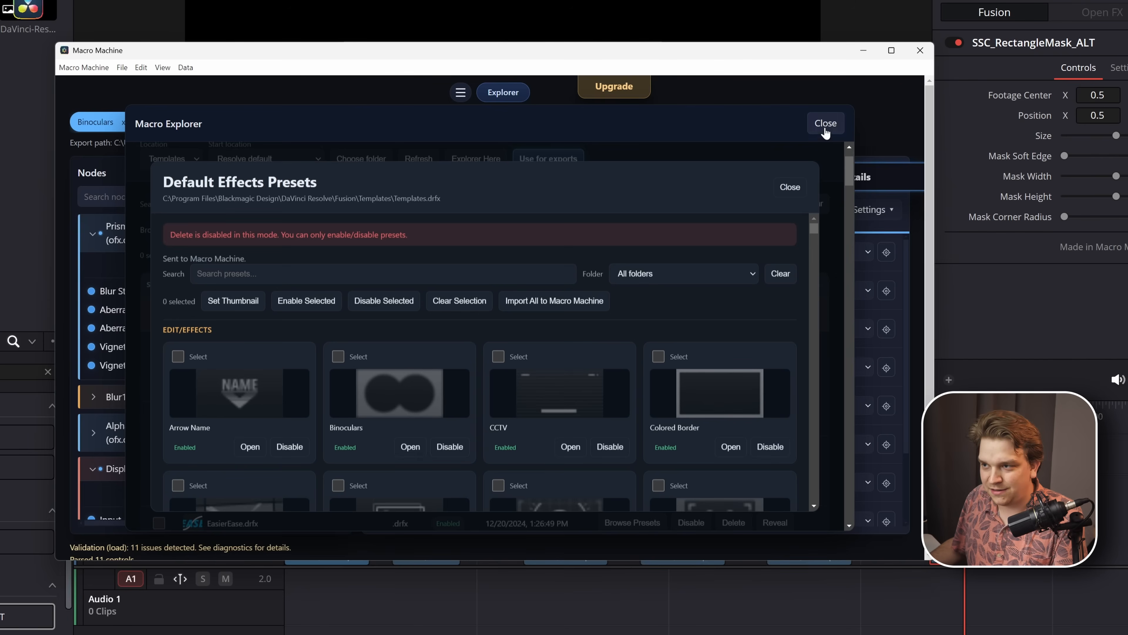
pyautogui.click(823, 126)
# - Move the Eye Position control above Eye Height at the start of the Binoculars control list
pyautogui.scroll(-6, 531, 378)
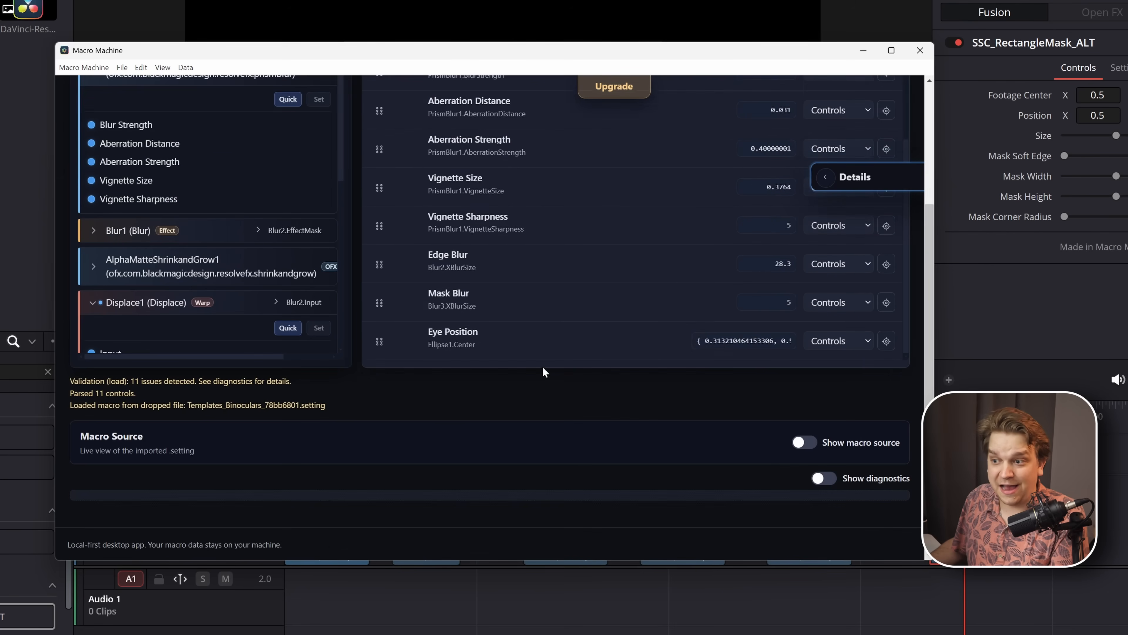
pyautogui.scroll(8, 510, 300)
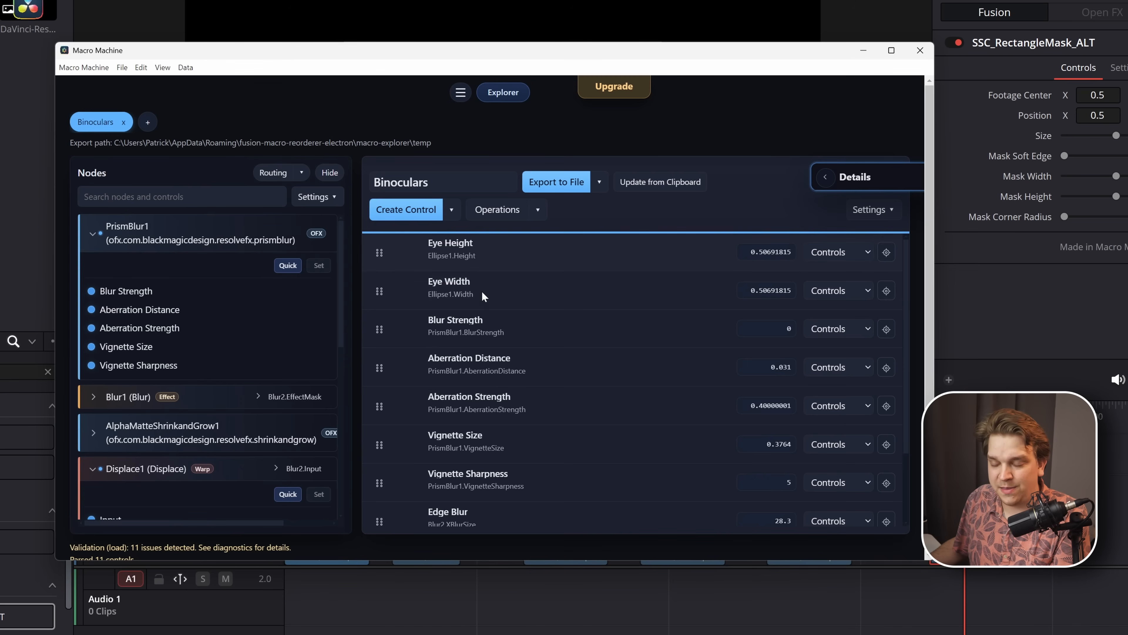
pyautogui.scroll(-2, 466, 333)
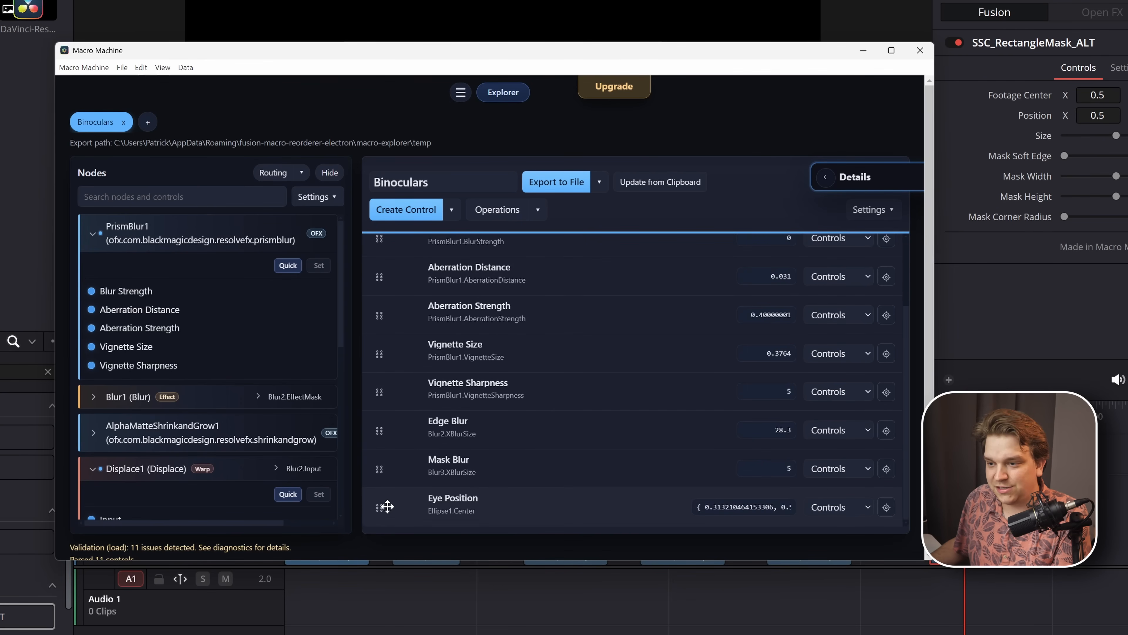
pyautogui.moveTo(387, 506); pyautogui.dragTo(415, 233)
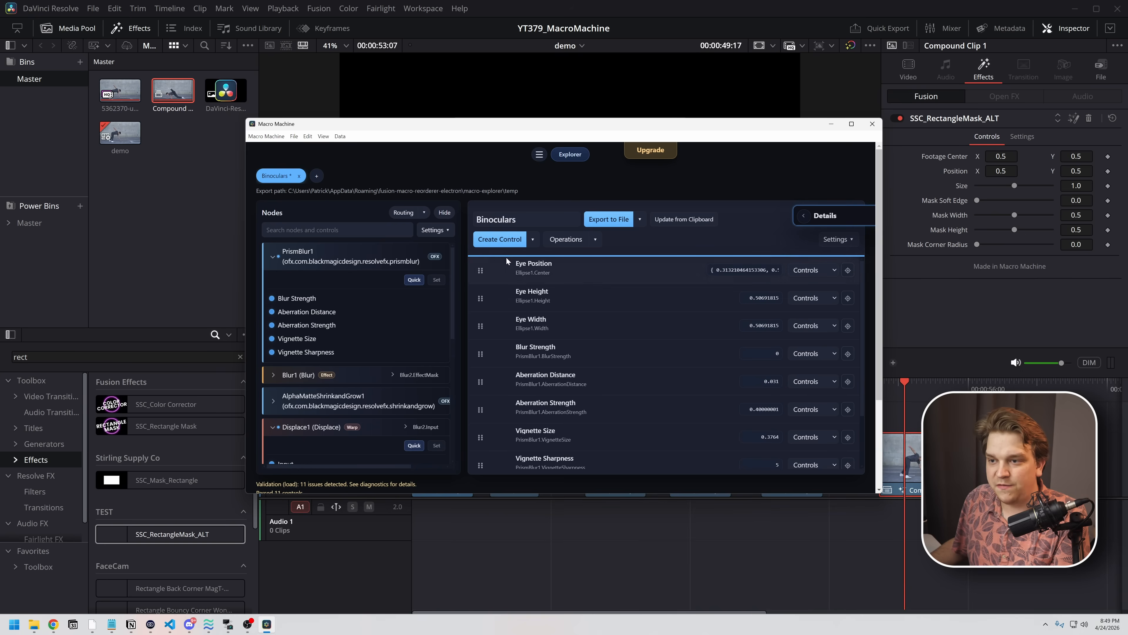
# - In DaVinci Resolve, clear the effects search and replace SSC_RectangleMask_ALT on the last clip with the default Binoculars effect
pyautogui.click(160, 273)
pyautogui.click(240, 356)
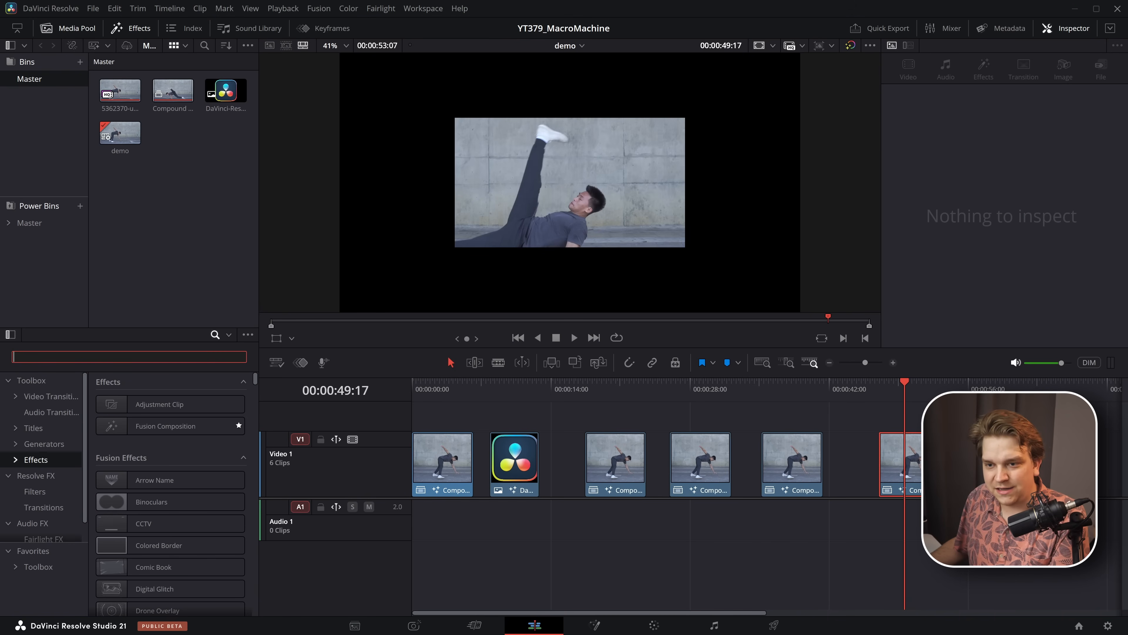
pyautogui.click(893, 483)
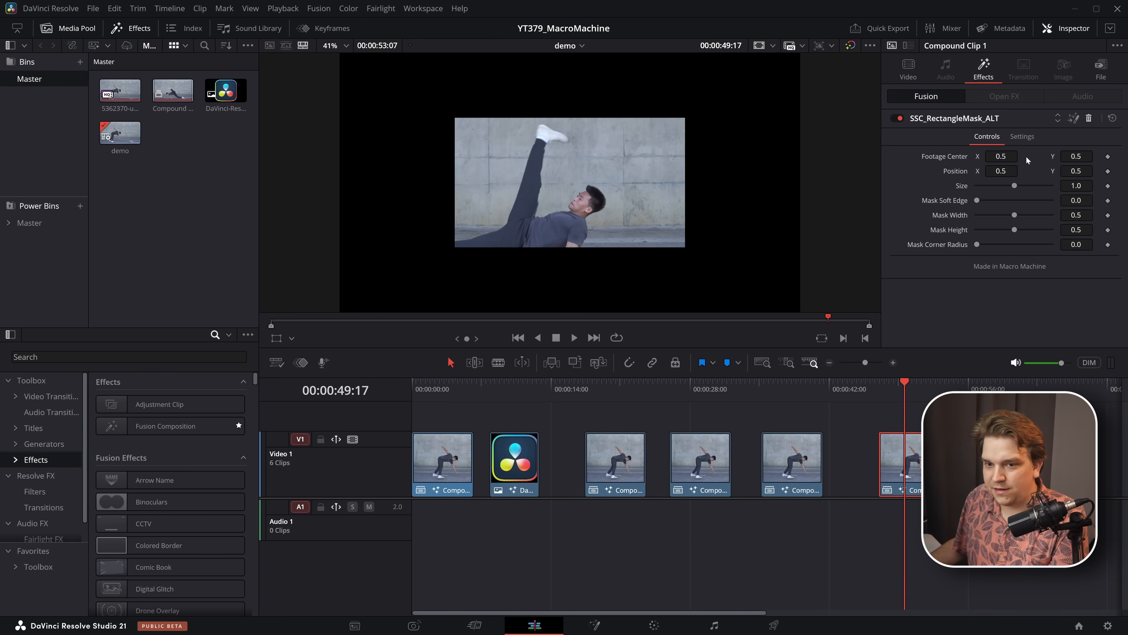
pyautogui.click(1089, 118)
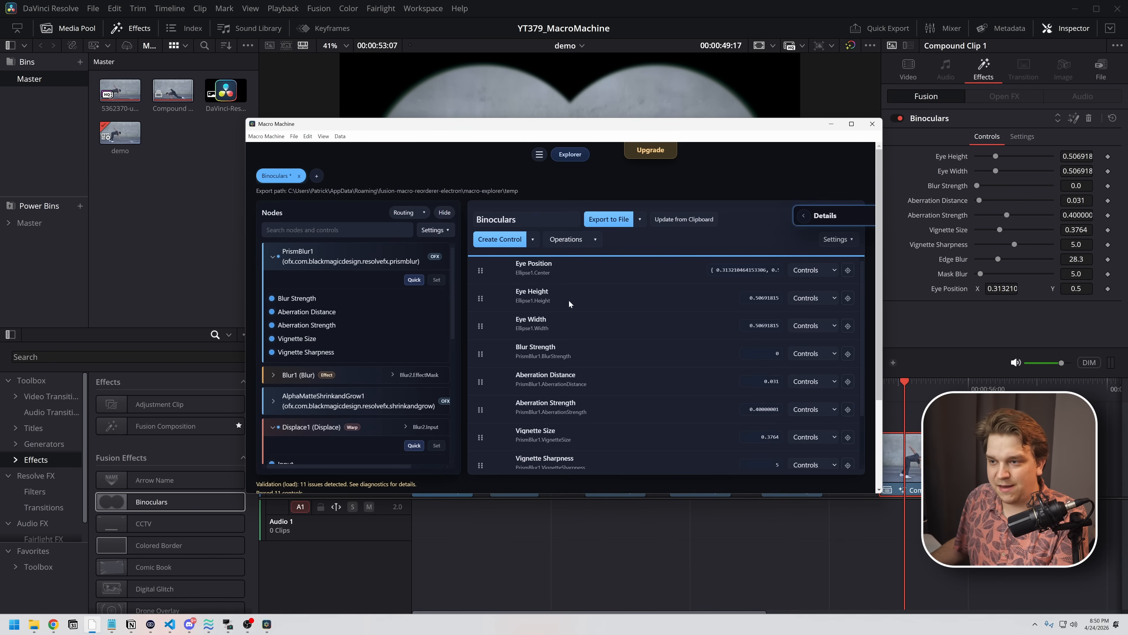
# - Export the reordered Binoculars preset to its source DRFX, and in DaVinci Resolve apply the Binoculars effect to the last clip again
pyautogui.click(640, 219)
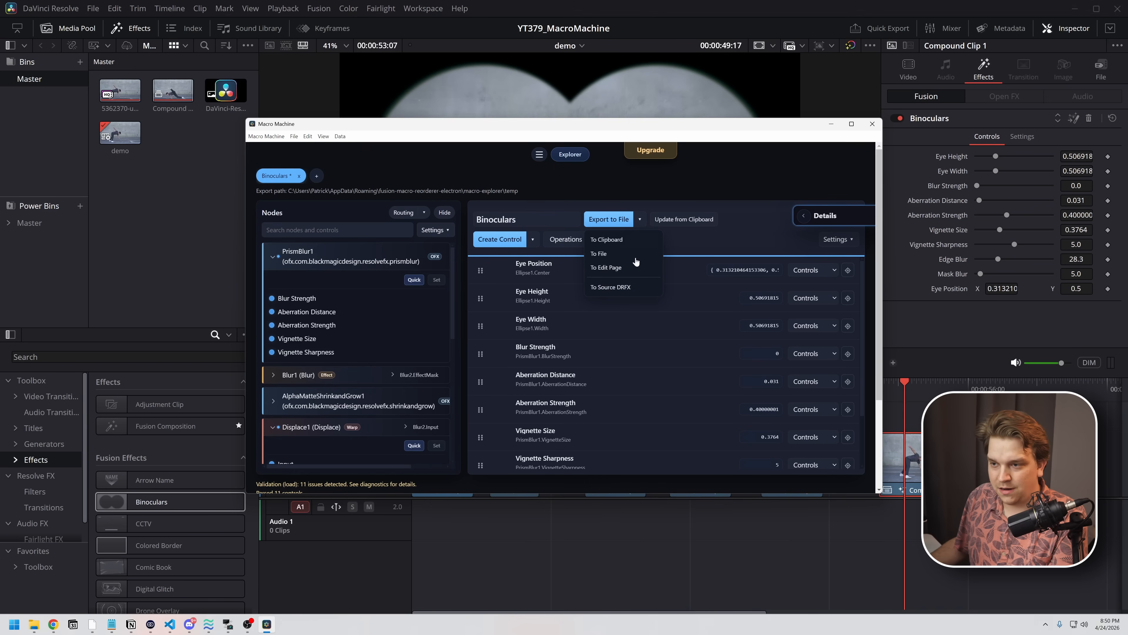
pyautogui.click(615, 287)
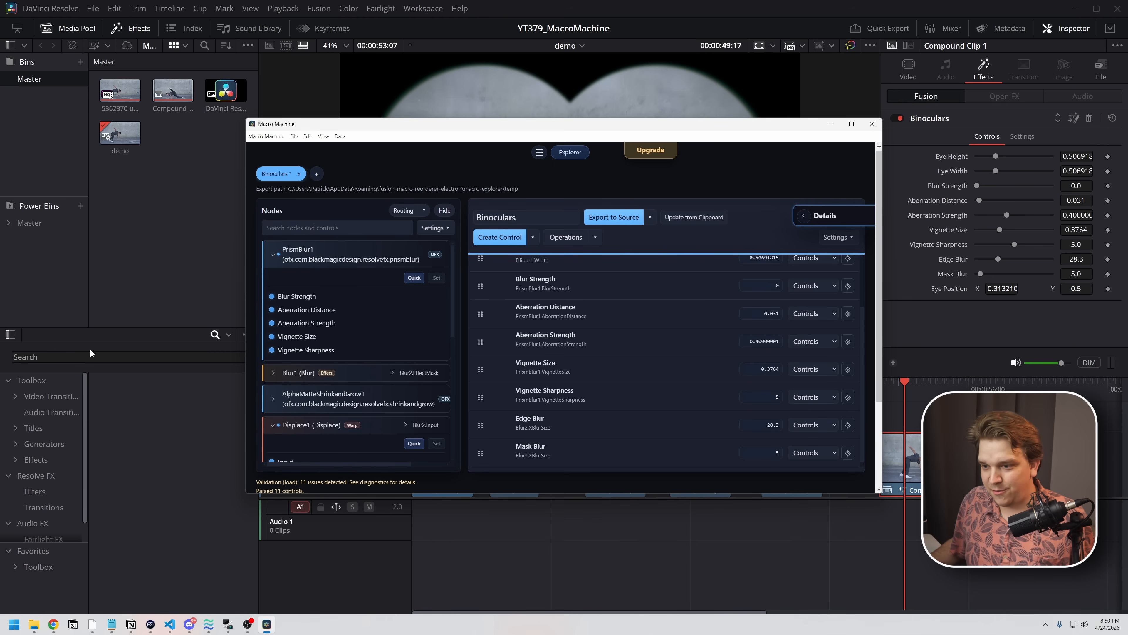
pyautogui.click(654, 562)
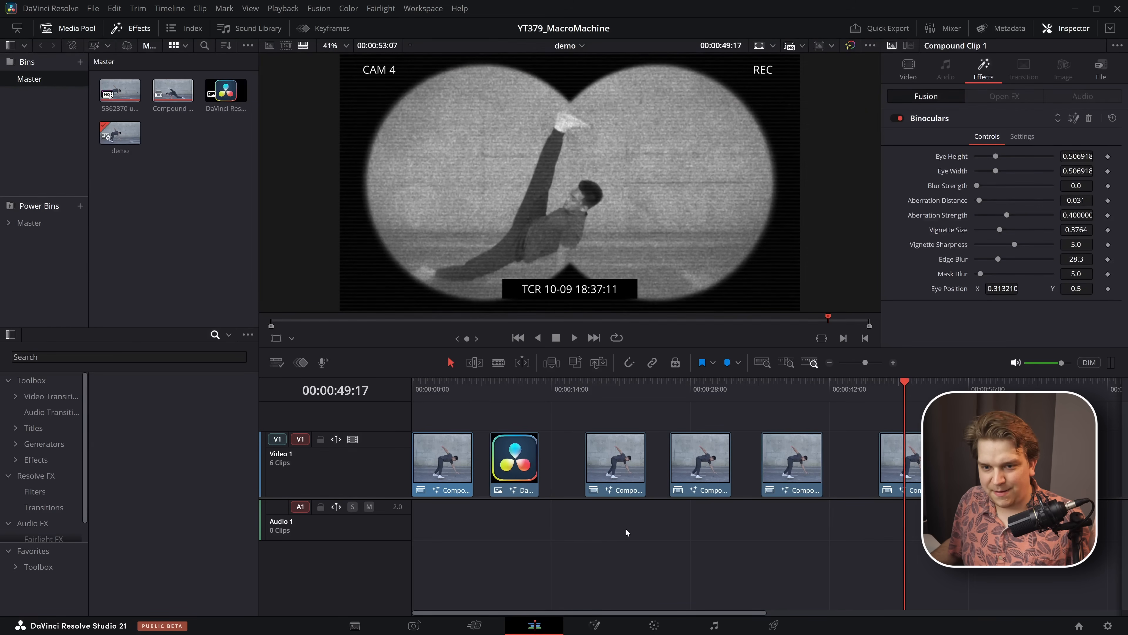
pyautogui.click(30, 463)
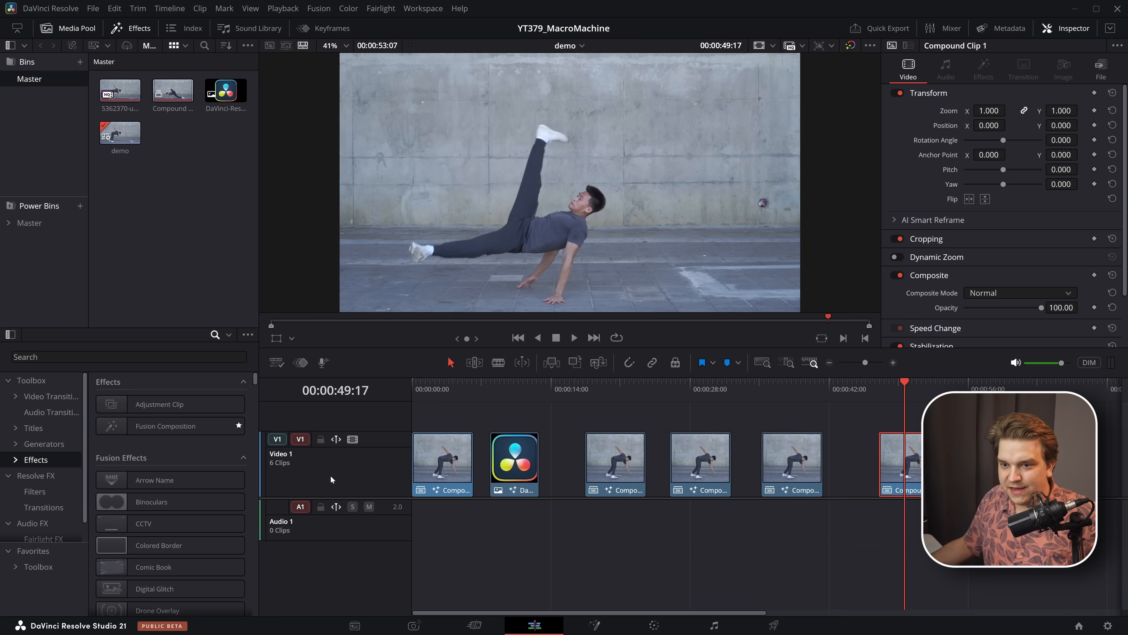
pyautogui.moveTo(176, 498); pyautogui.dragTo(390, 478)
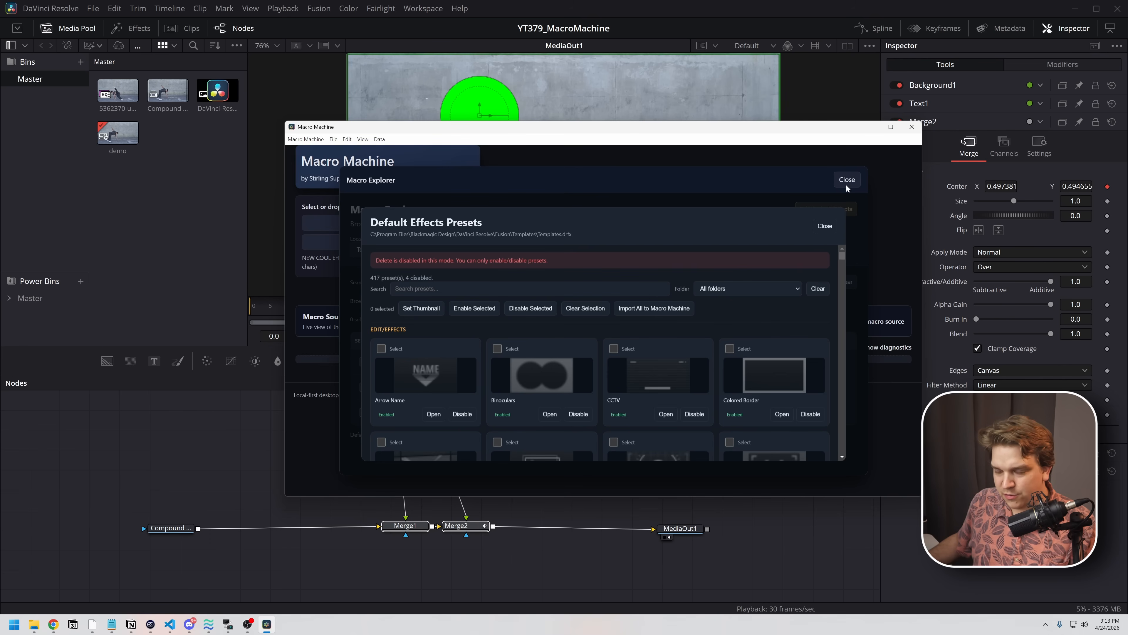
# - In Macro Machine, leave the default effects presets and import the copied Fusion nodes from the clipboard
pyautogui.click(825, 226)
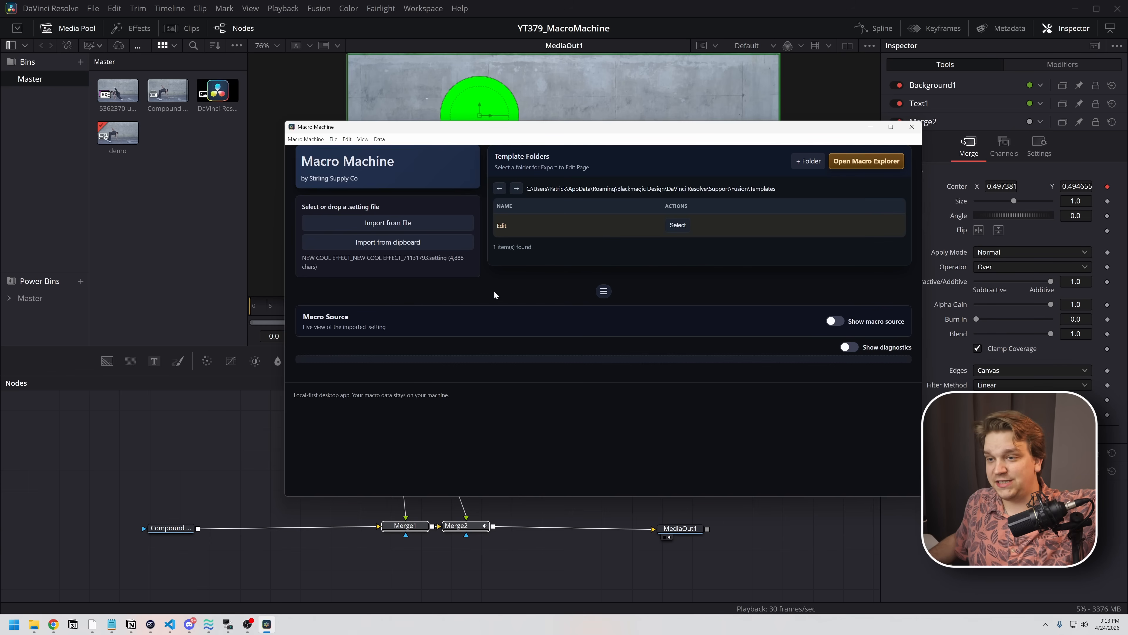
pyautogui.click(431, 247)
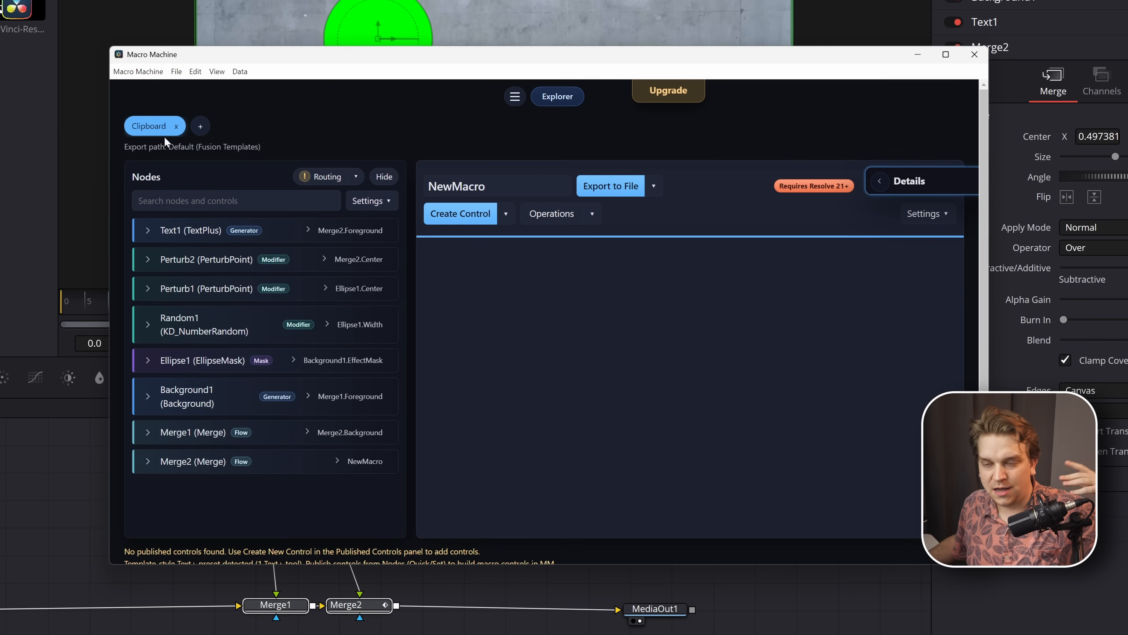
# - Examine the Clipboard macro's tab options and the choices for importing another macro from a file or the clipboard
pyautogui.rightClick(140, 129)
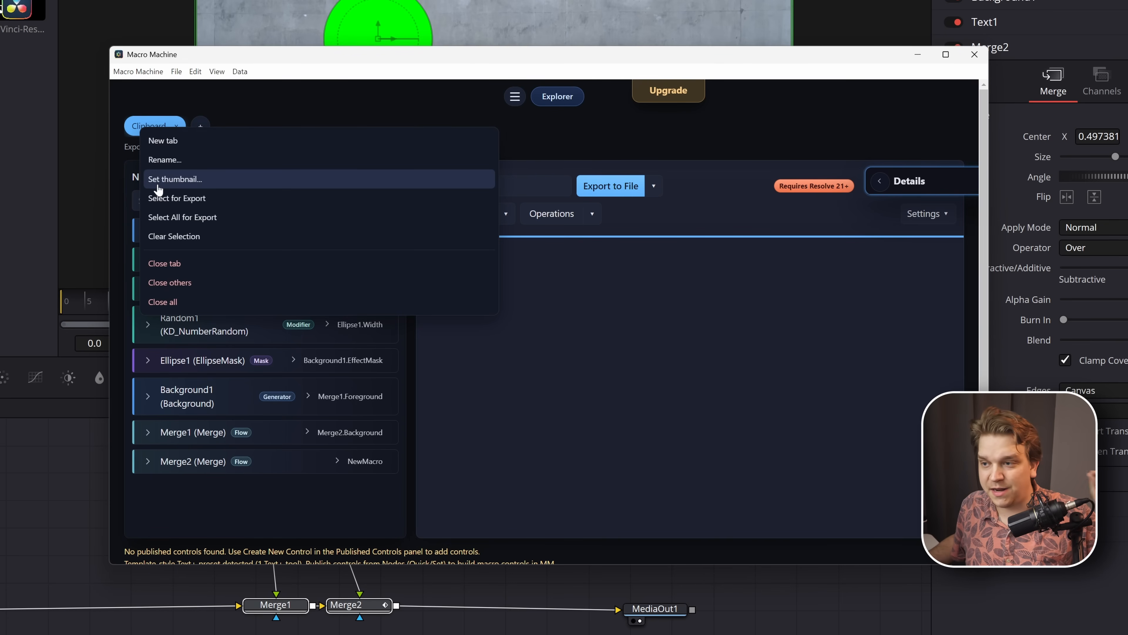
pyautogui.click(271, 115)
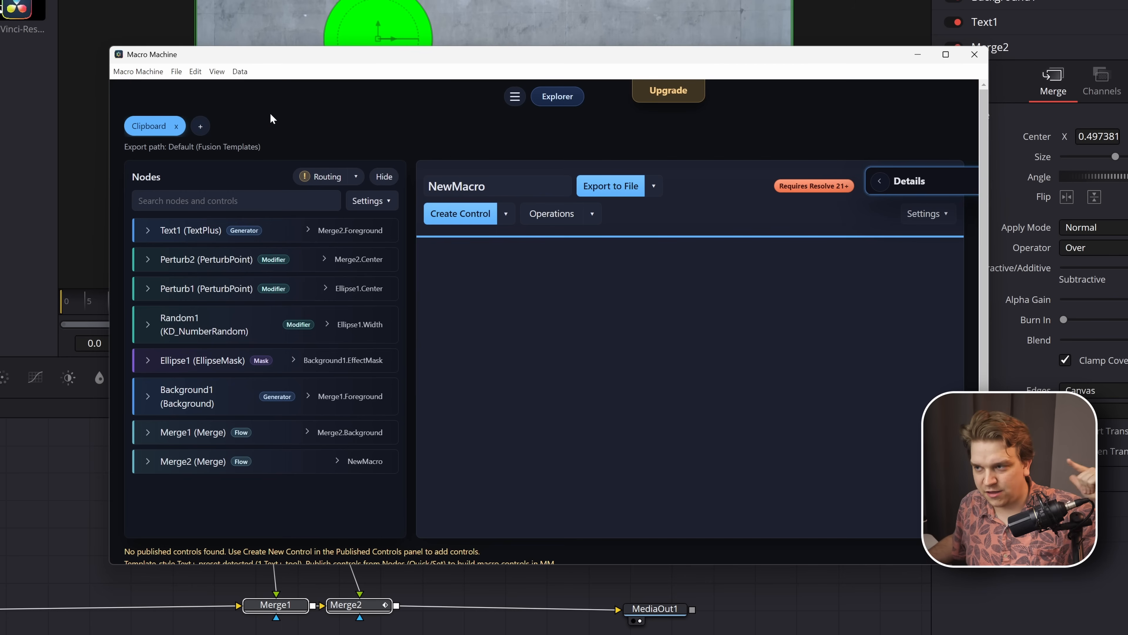
pyautogui.click(201, 129)
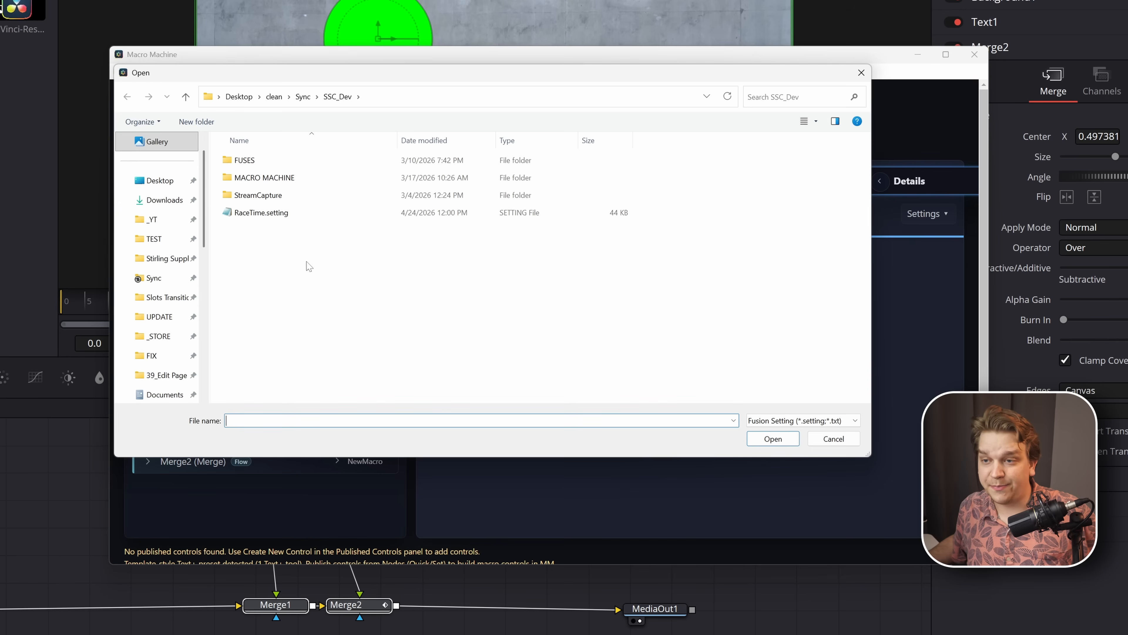
pyautogui.click(834, 439)
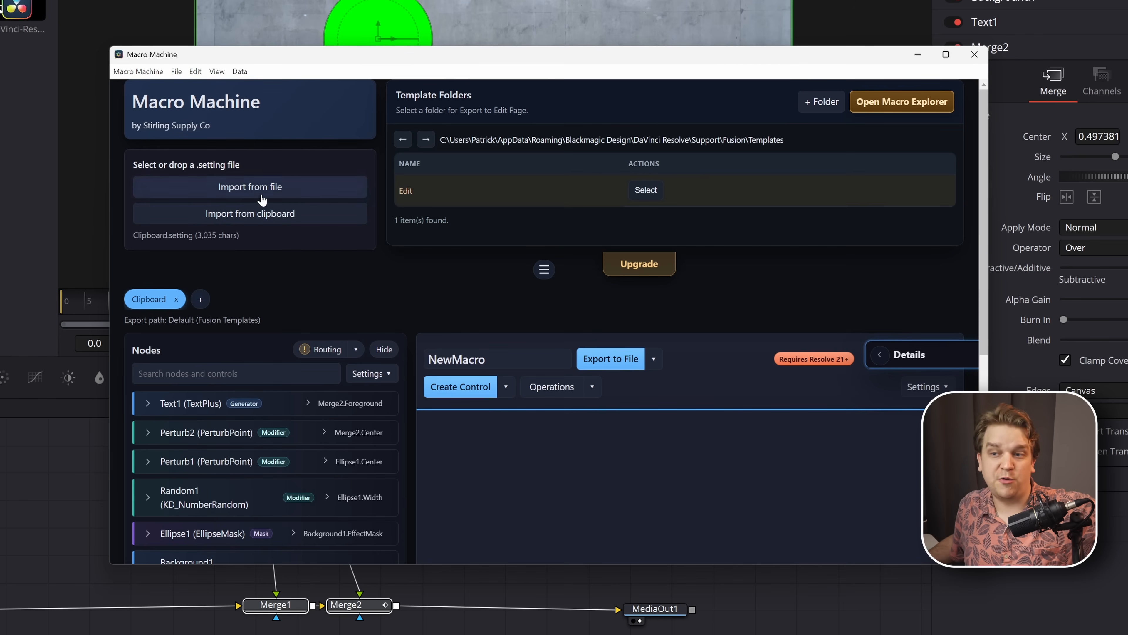
pyautogui.click(542, 271)
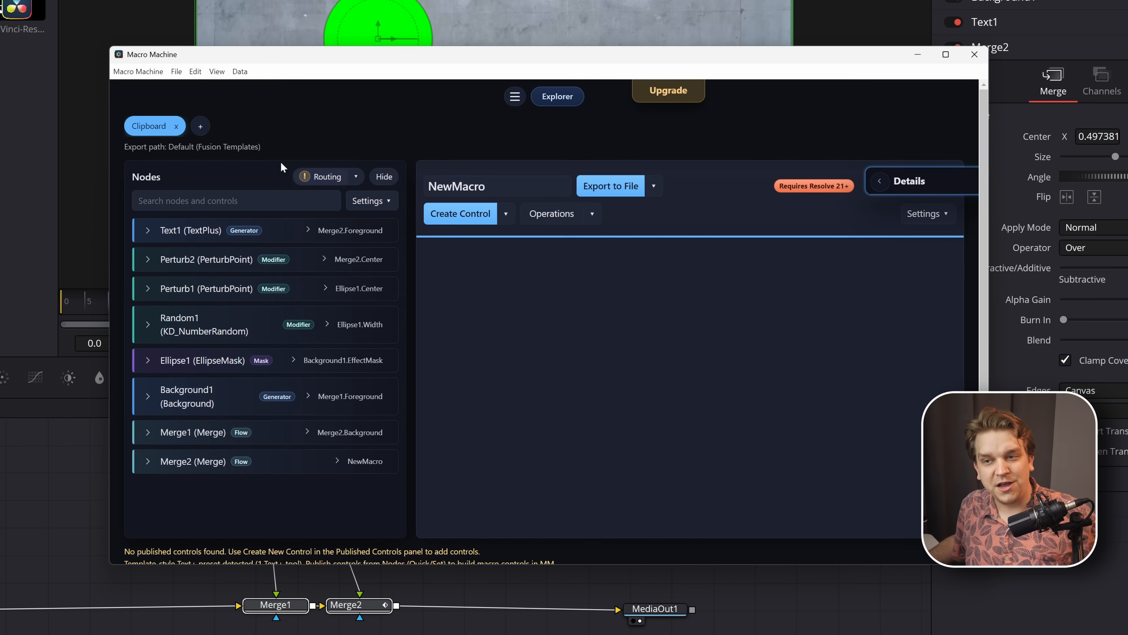
pyautogui.click(199, 129)
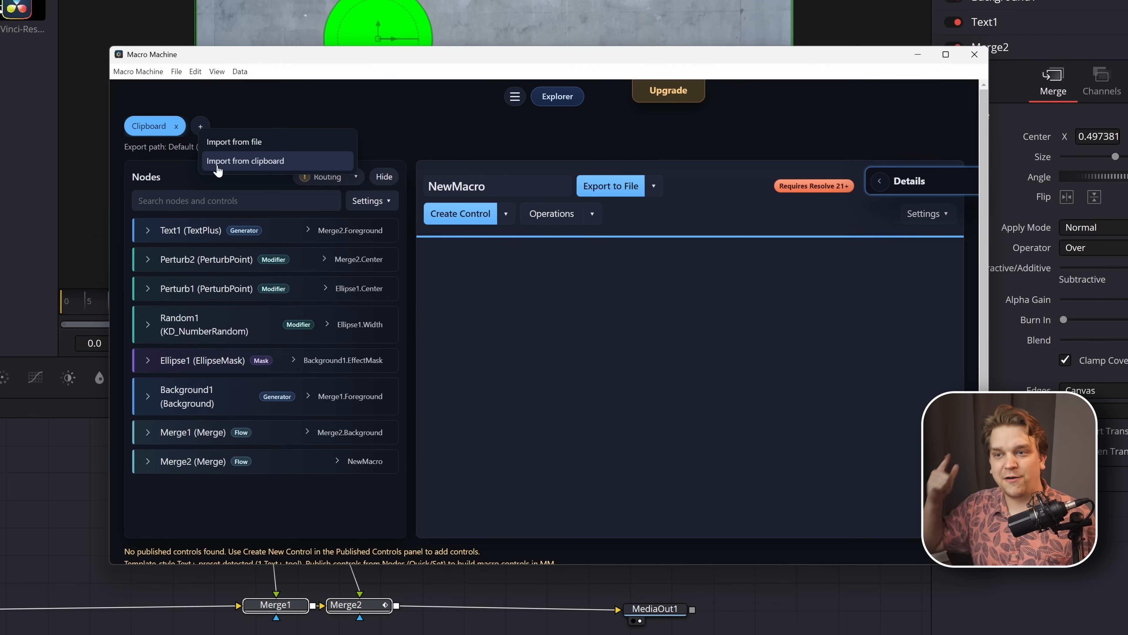
pyautogui.click(396, 124)
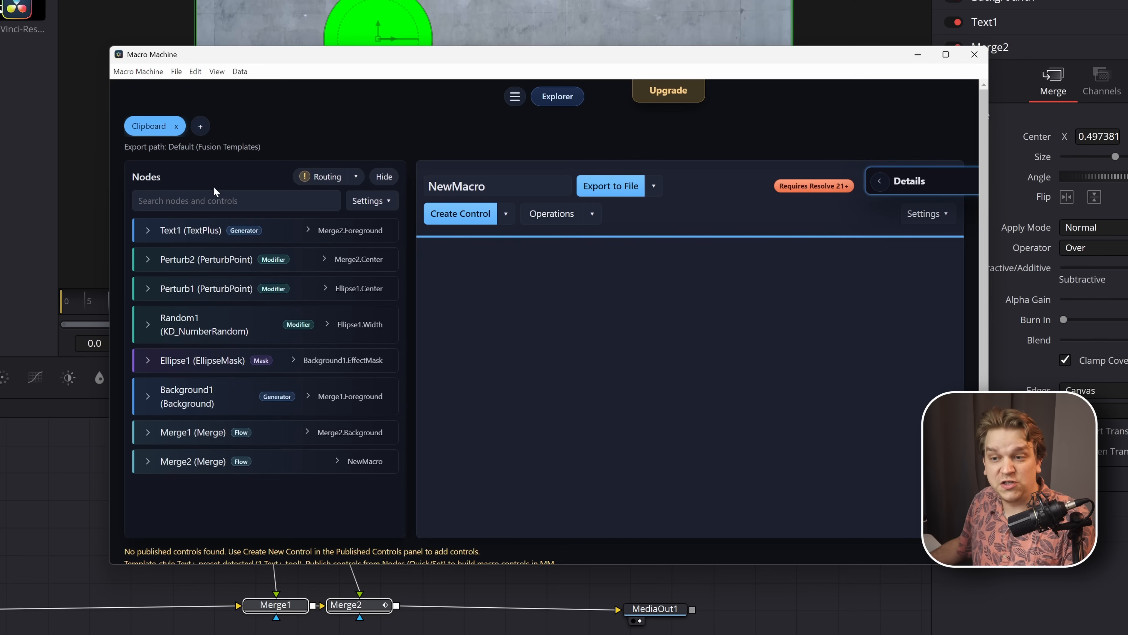
# - Publish the Styled Text, Font / Style, Size and Color controls of the Text1 node in NewMacro
pyautogui.click(148, 231)
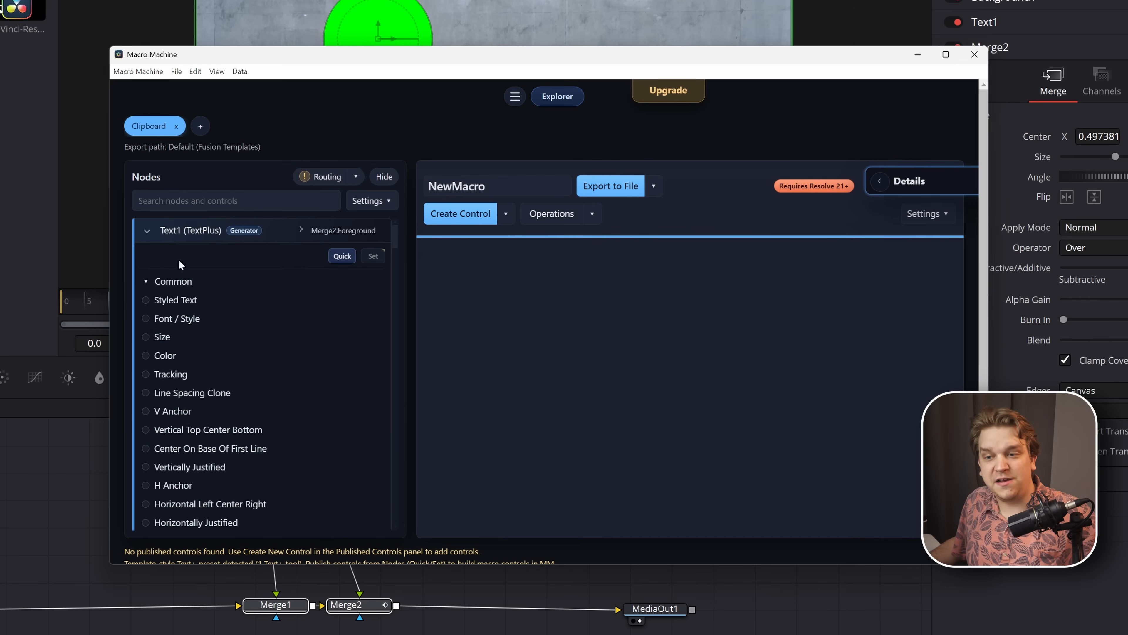
pyautogui.scroll(-10, 218, 351)
pyautogui.scroll(10, 260, 361)
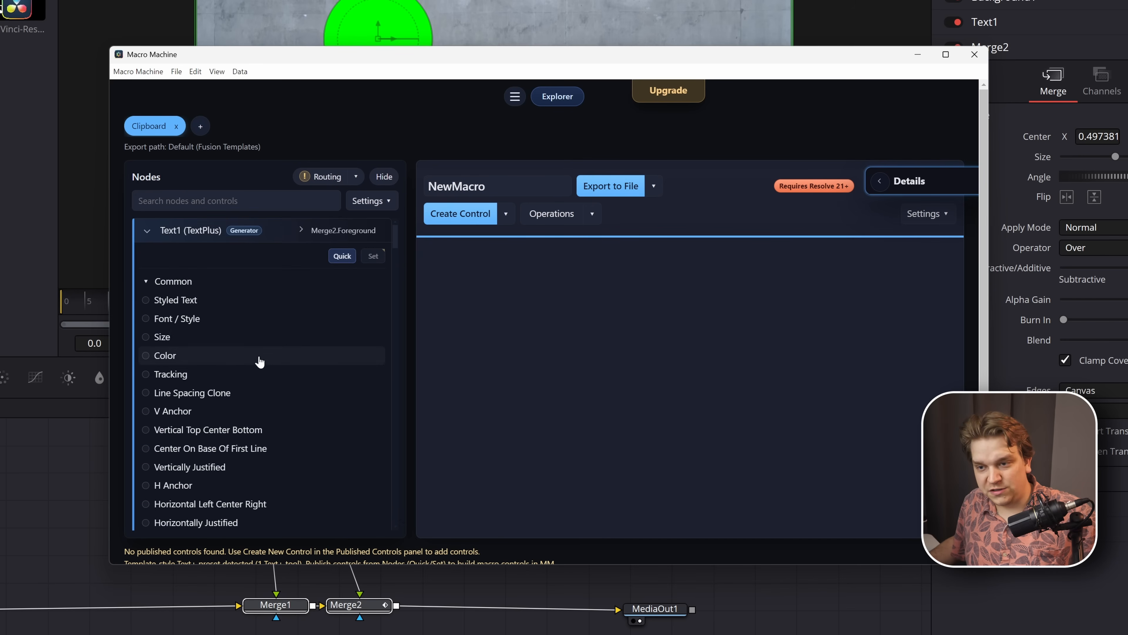
pyautogui.click(178, 300)
pyautogui.click(180, 319)
pyautogui.click(176, 337)
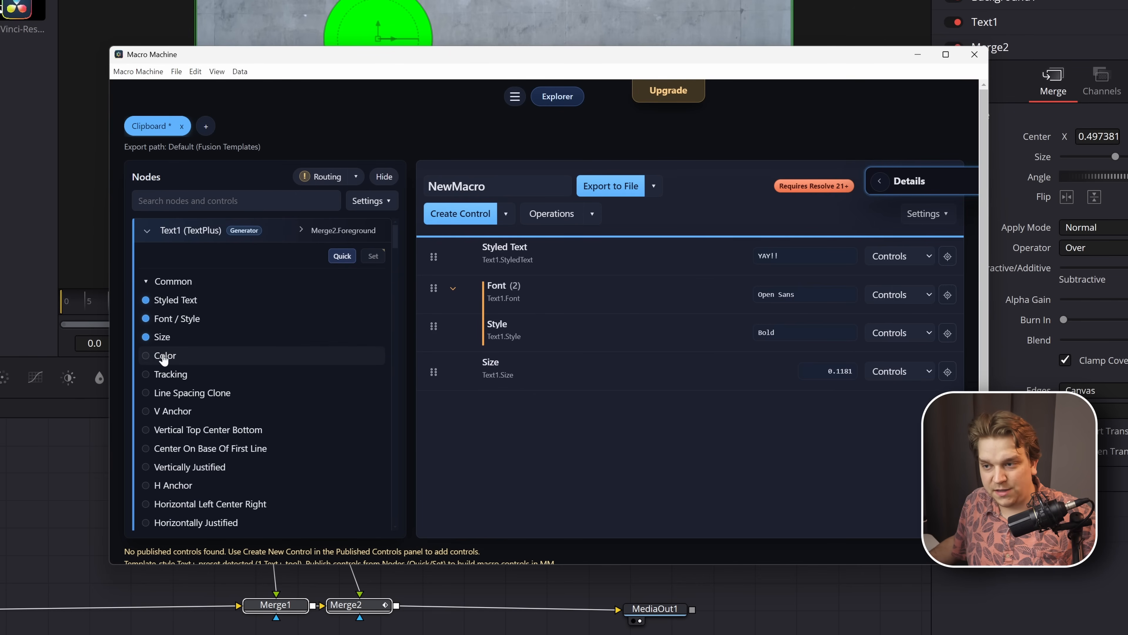
pyautogui.click(178, 356)
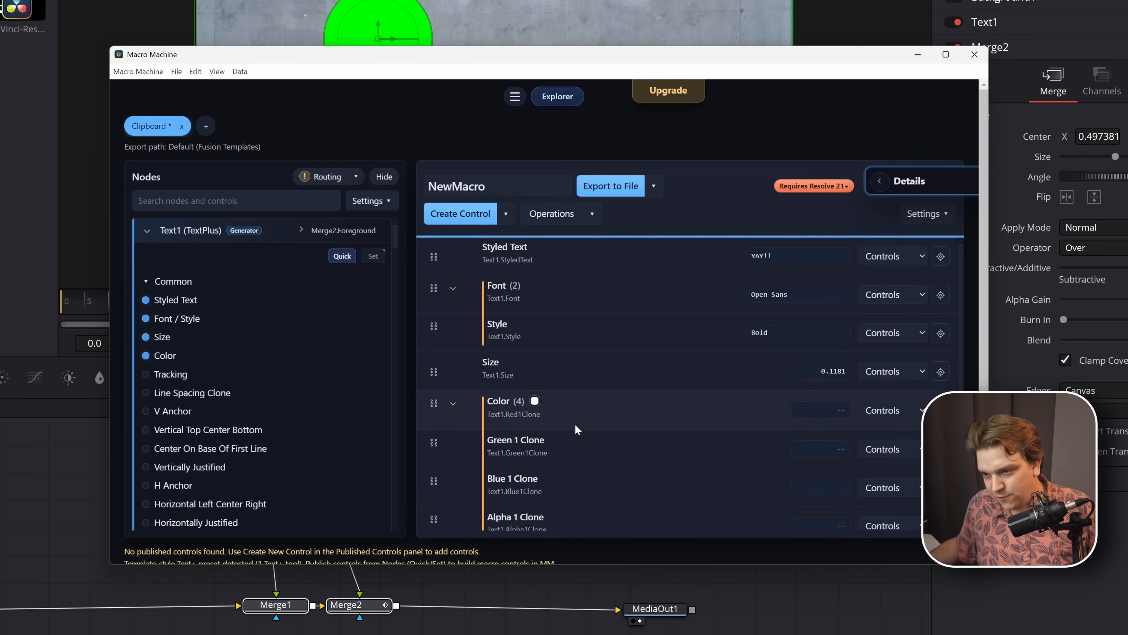
# - Delete all published controls from NewMacro and collapse the Text1 node
pyautogui.click(600, 439)
pyautogui.hotkey('ctrl', 'a')
pyautogui.press('Delete')
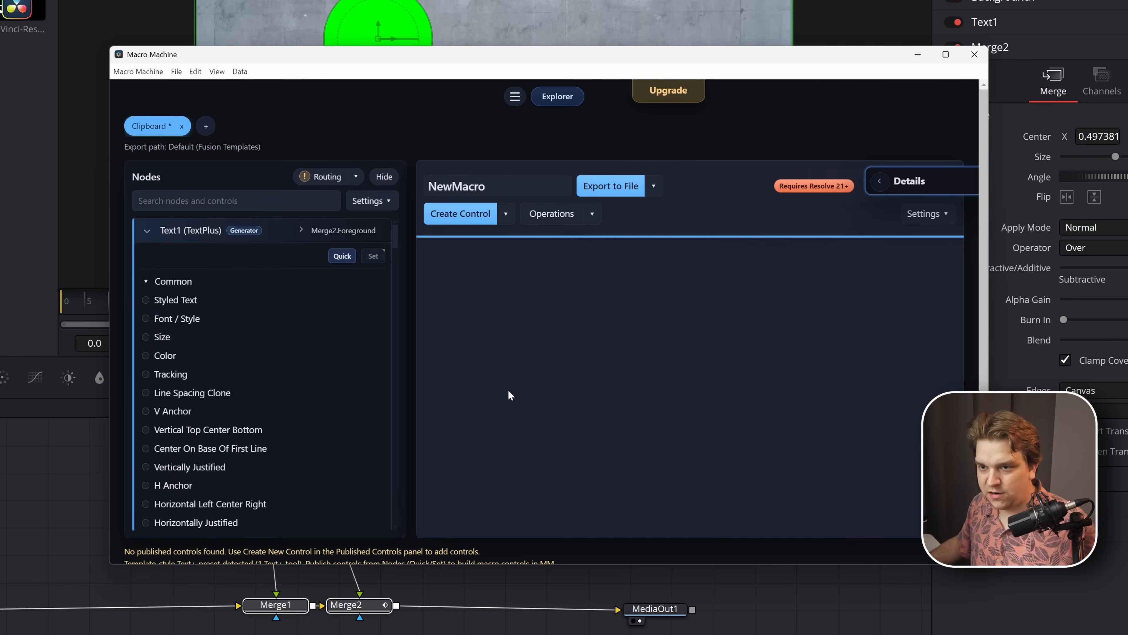
pyautogui.click(147, 234)
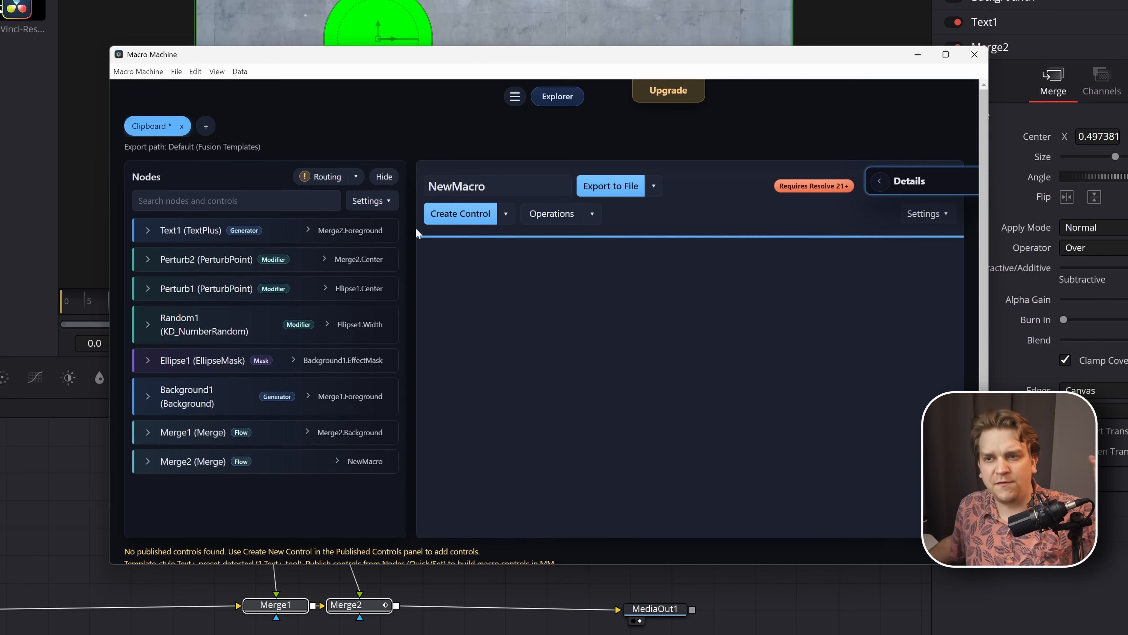
# - Publish only the Styled Text, Font / Style and Size controls of the Text1 node
pyautogui.click(373, 201)
pyautogui.click(153, 238)
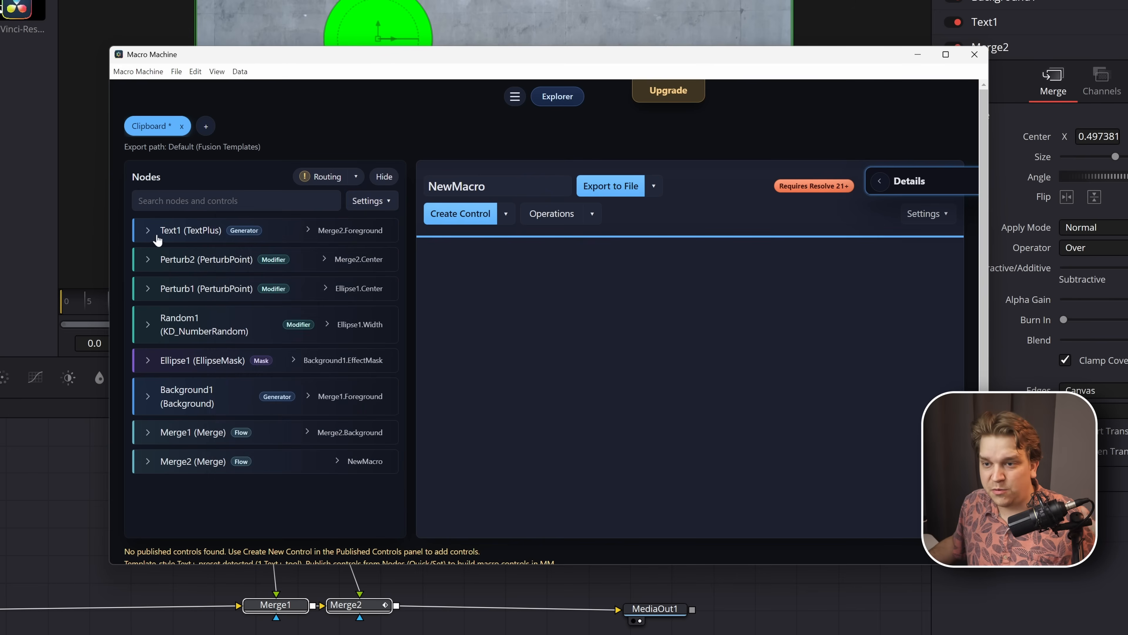
pyautogui.click(154, 237)
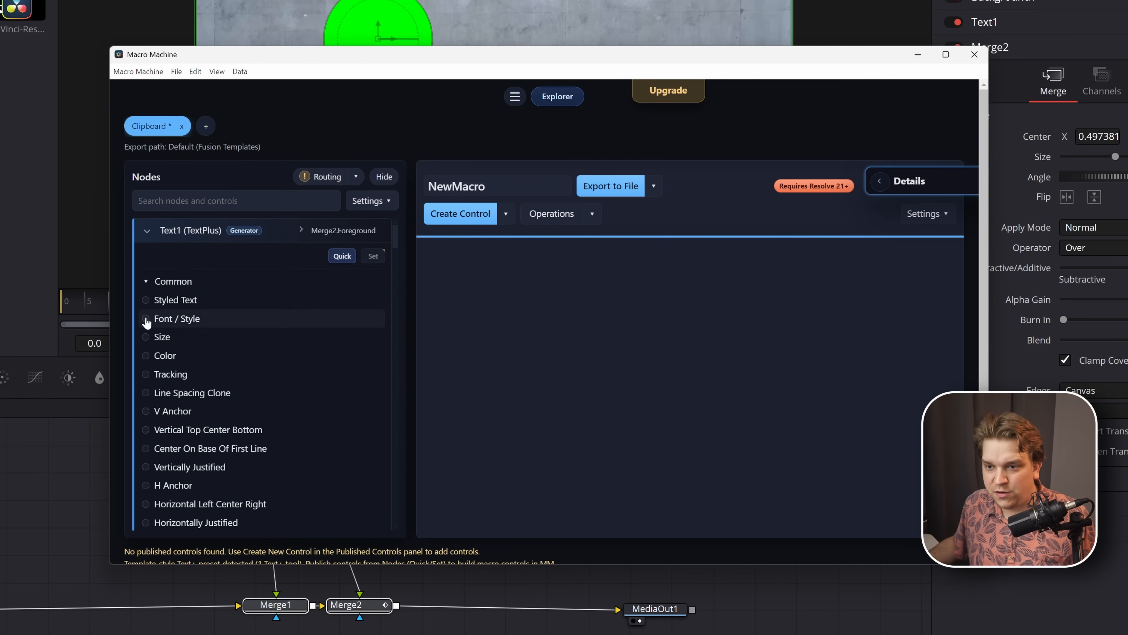
pyautogui.click(165, 301)
pyautogui.click(169, 319)
pyautogui.click(162, 336)
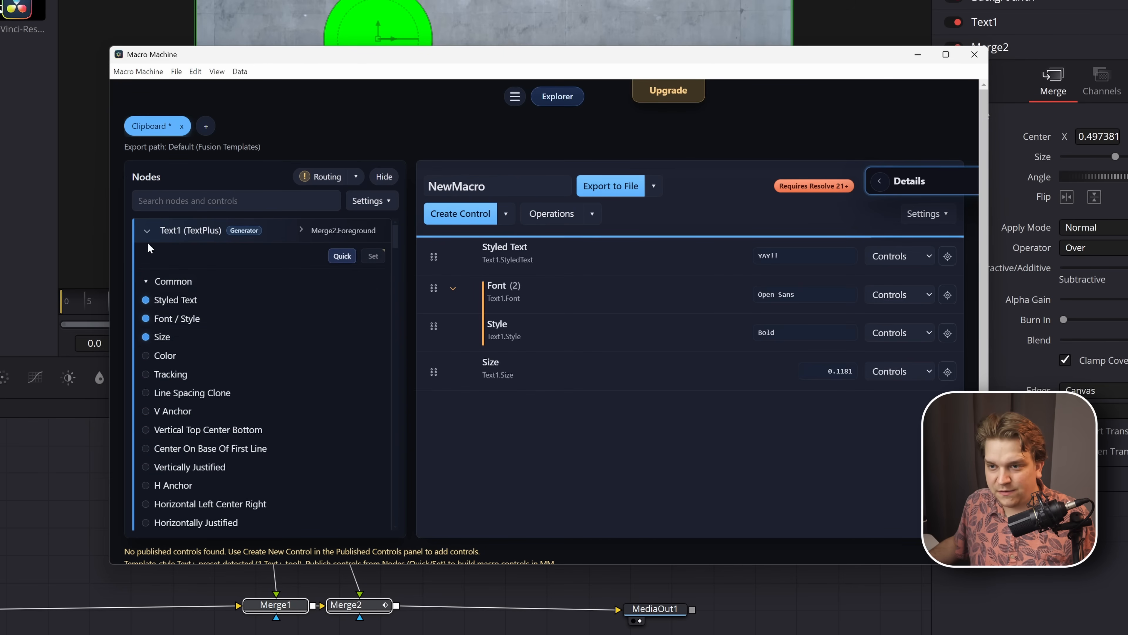
# - Try the All controls and Collapsed control views for the node list, looking through the node parameters
pyautogui.click(143, 232)
pyautogui.click(371, 201)
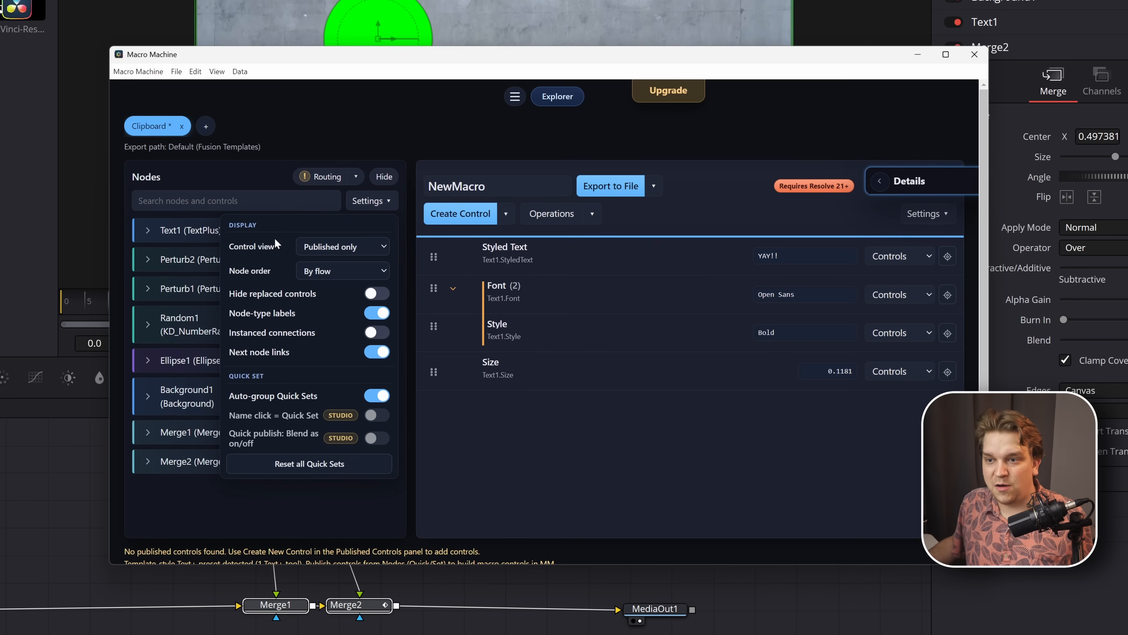
pyautogui.click(336, 252)
pyautogui.click(325, 261)
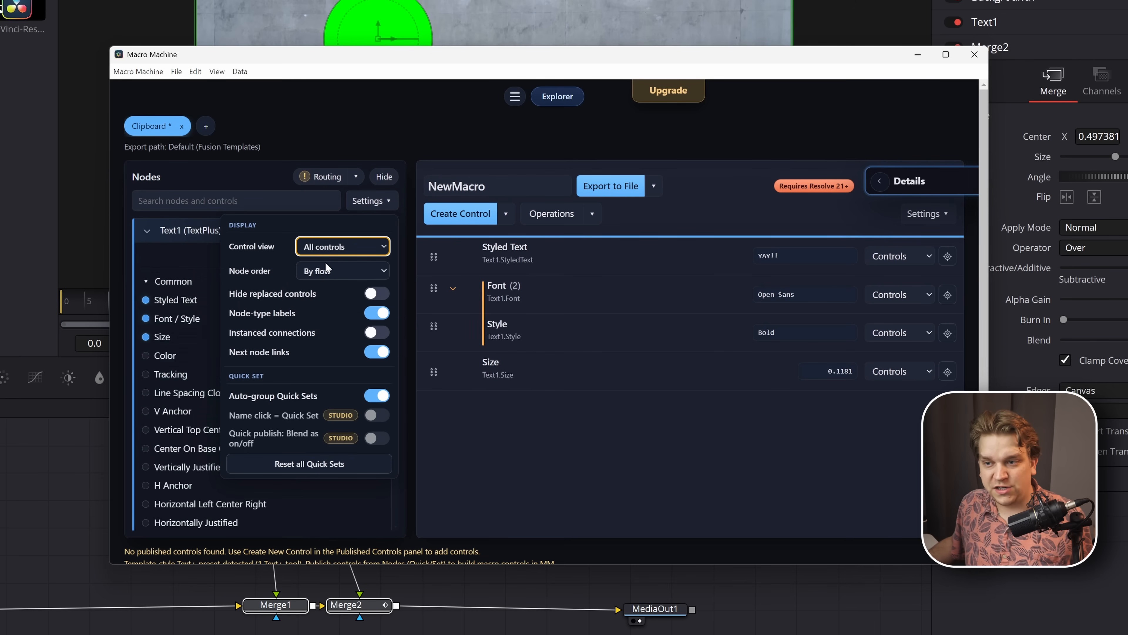
pyautogui.scroll(-15, 185, 374)
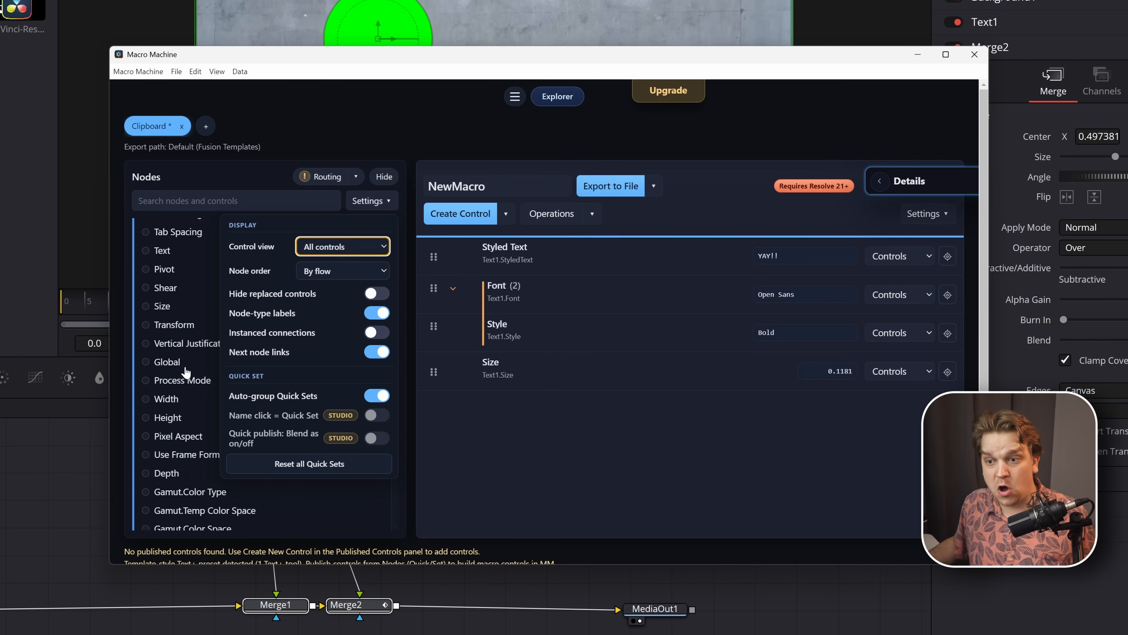
pyautogui.scroll(-5, 186, 372)
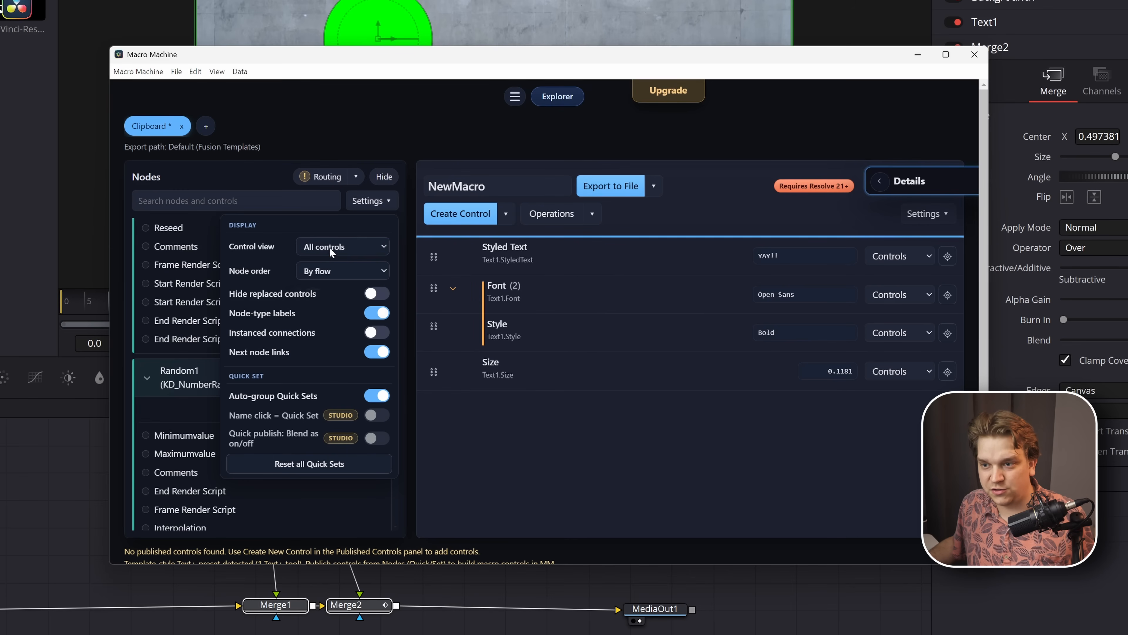
pyautogui.click(329, 247)
pyautogui.click(333, 279)
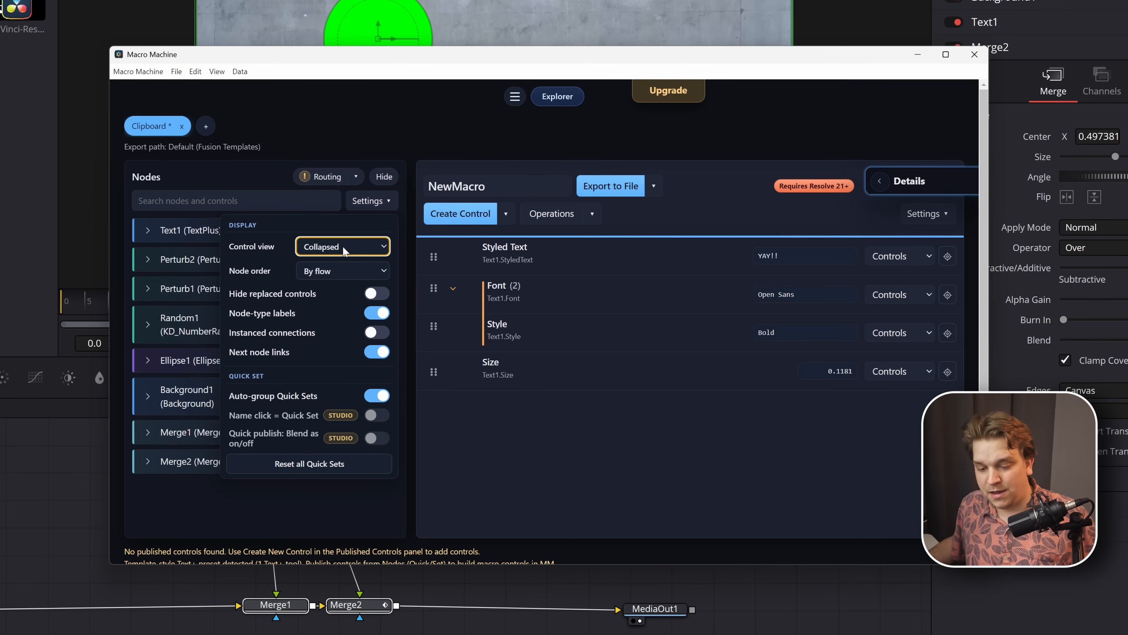
# - Set the node list's control view to Published only and check the controls listed under Text1
pyautogui.click(345, 252)
pyautogui.click(341, 274)
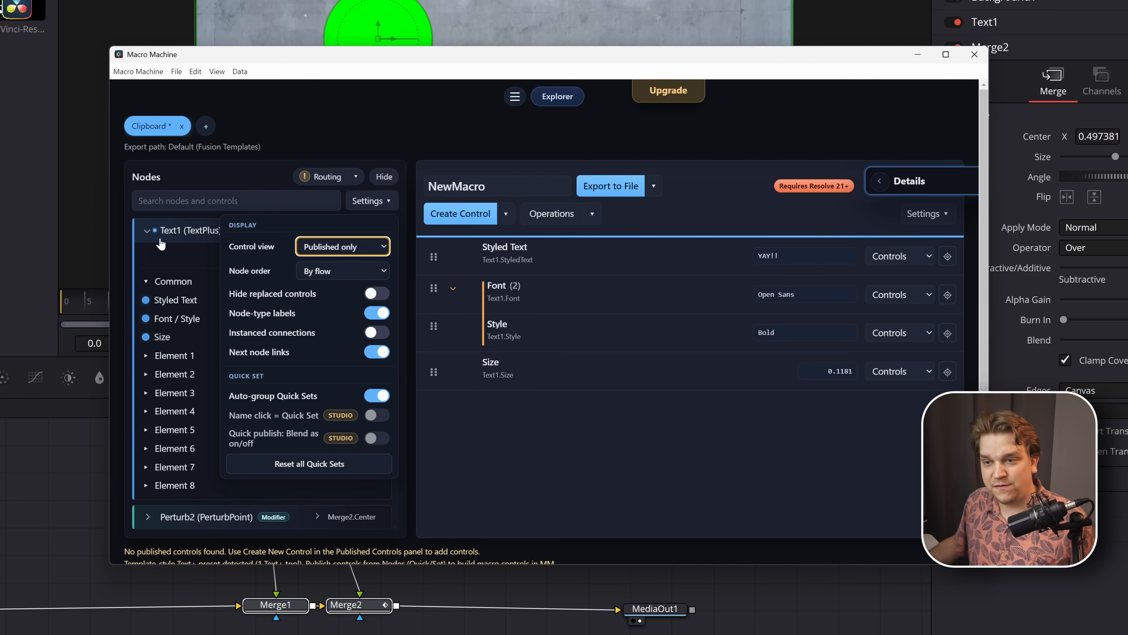
pyautogui.click(383, 147)
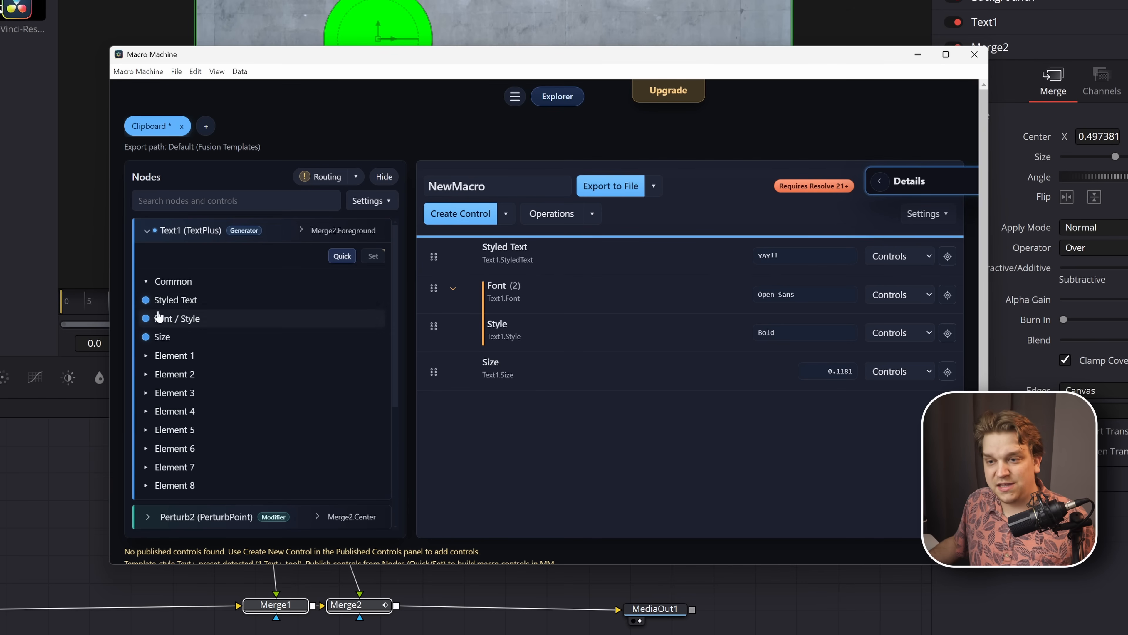
pyautogui.scroll(-5, 164, 337)
pyautogui.scroll(5, 212, 453)
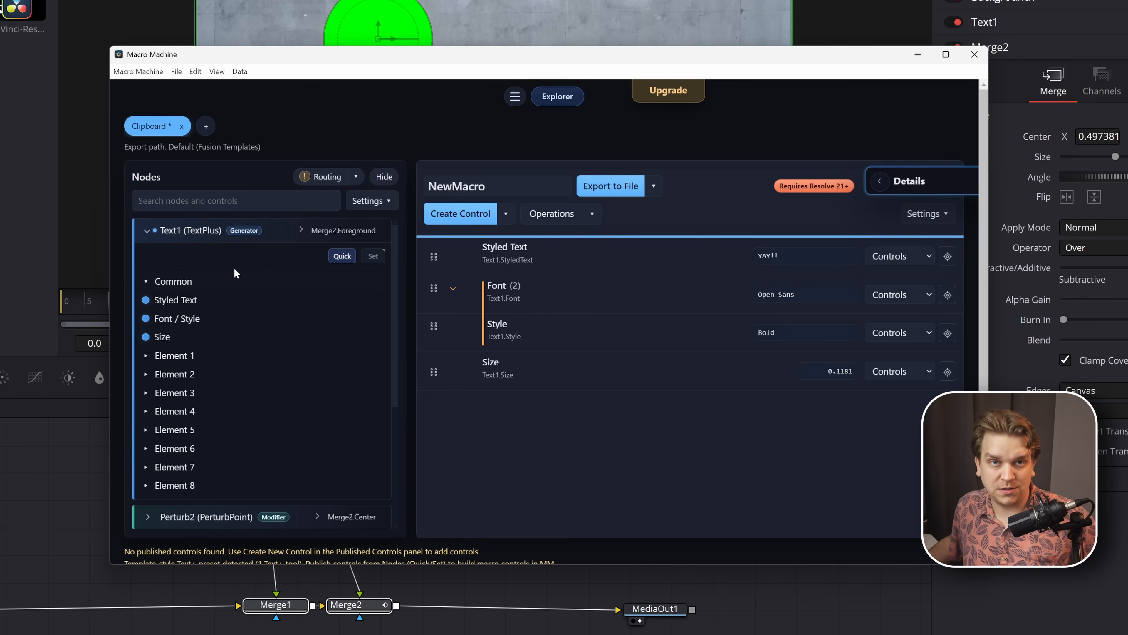
# - Try the Comp order sorting for the node list, and set the node order to A-Z
pyautogui.click(384, 200)
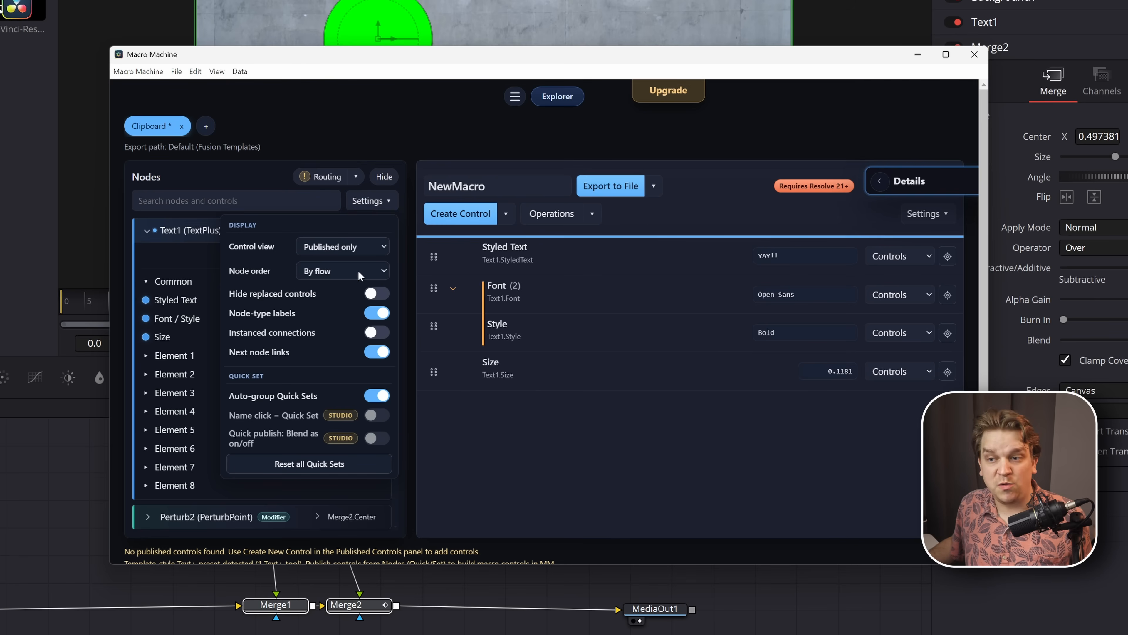
pyautogui.click(329, 271)
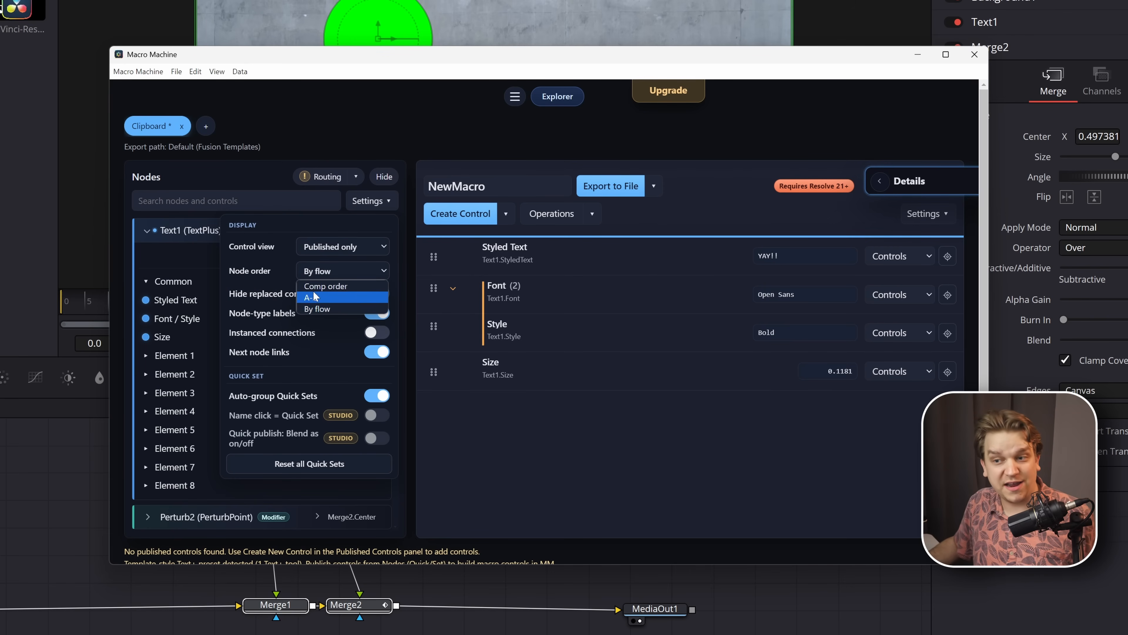
pyautogui.click(321, 286)
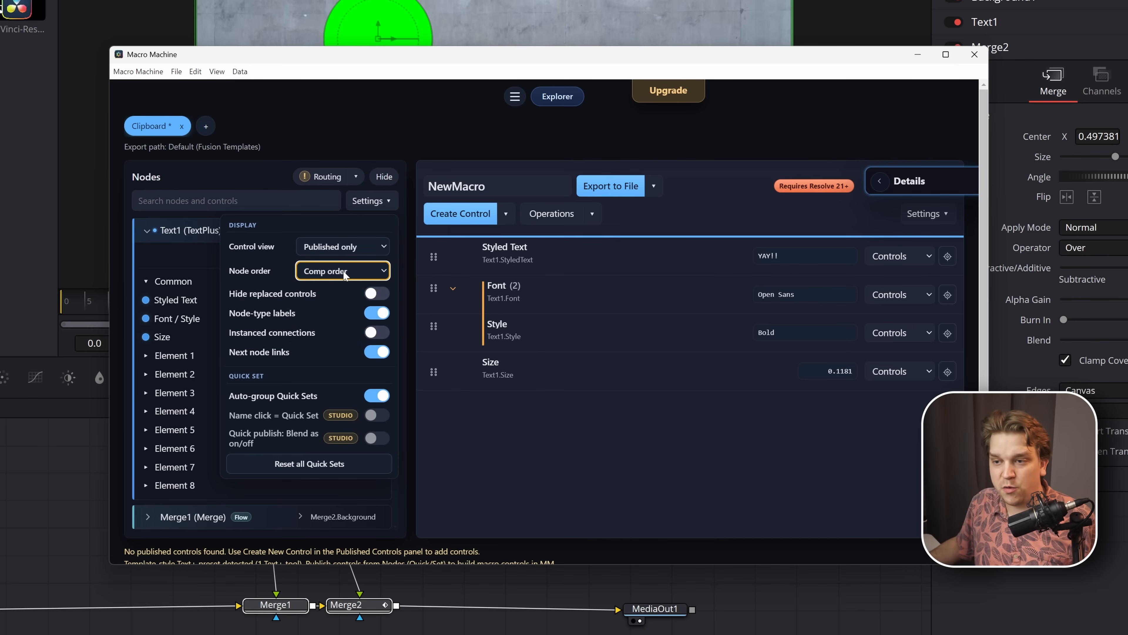
pyautogui.click(331, 270)
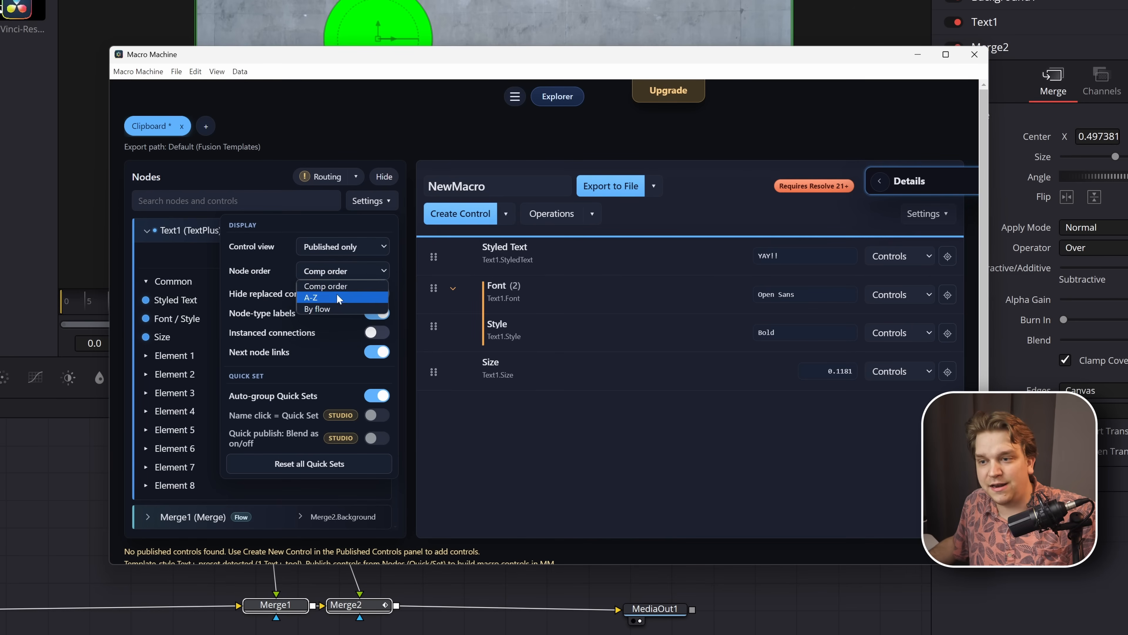
pyautogui.click(336, 295)
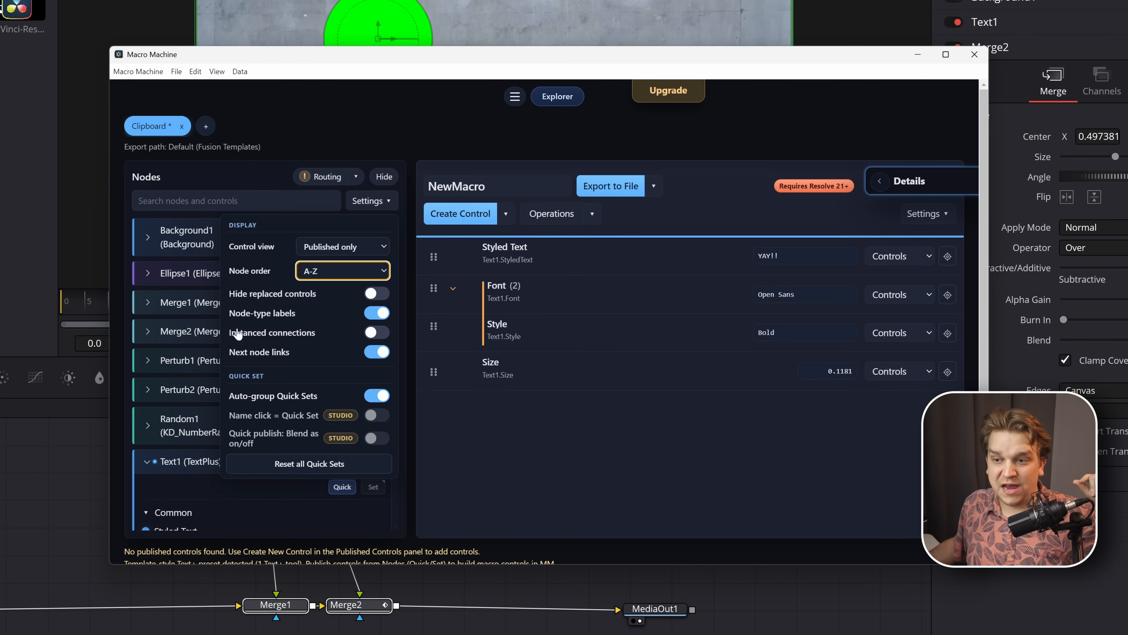
# - Try the node list without node-type labels and turn the labels back on
pyautogui.click(376, 316)
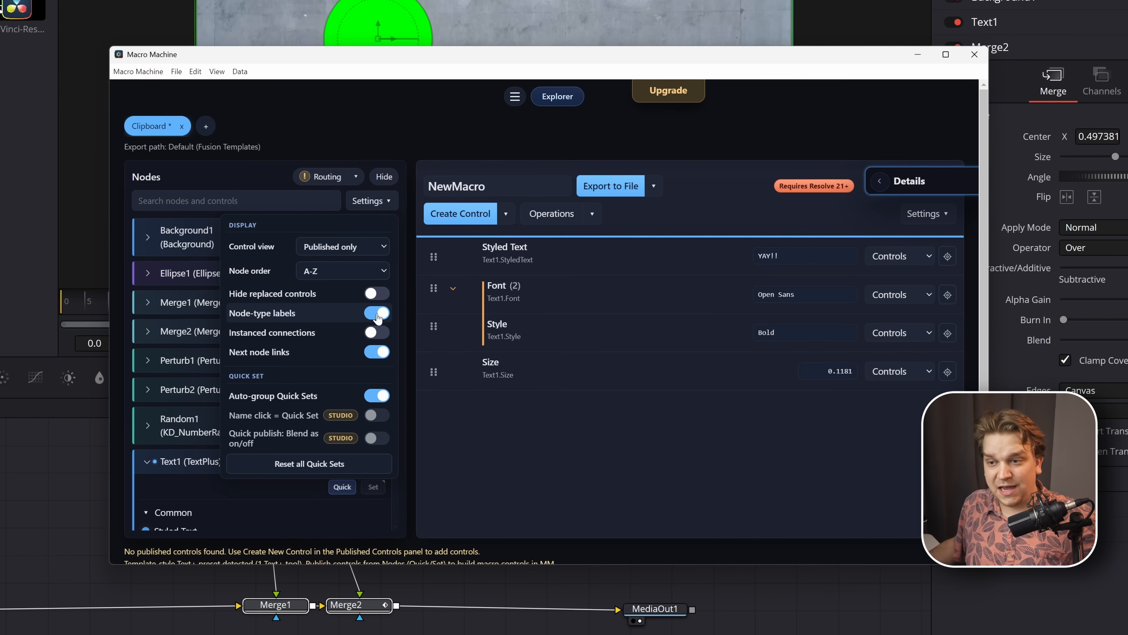
pyautogui.click(307, 144)
pyautogui.click(379, 206)
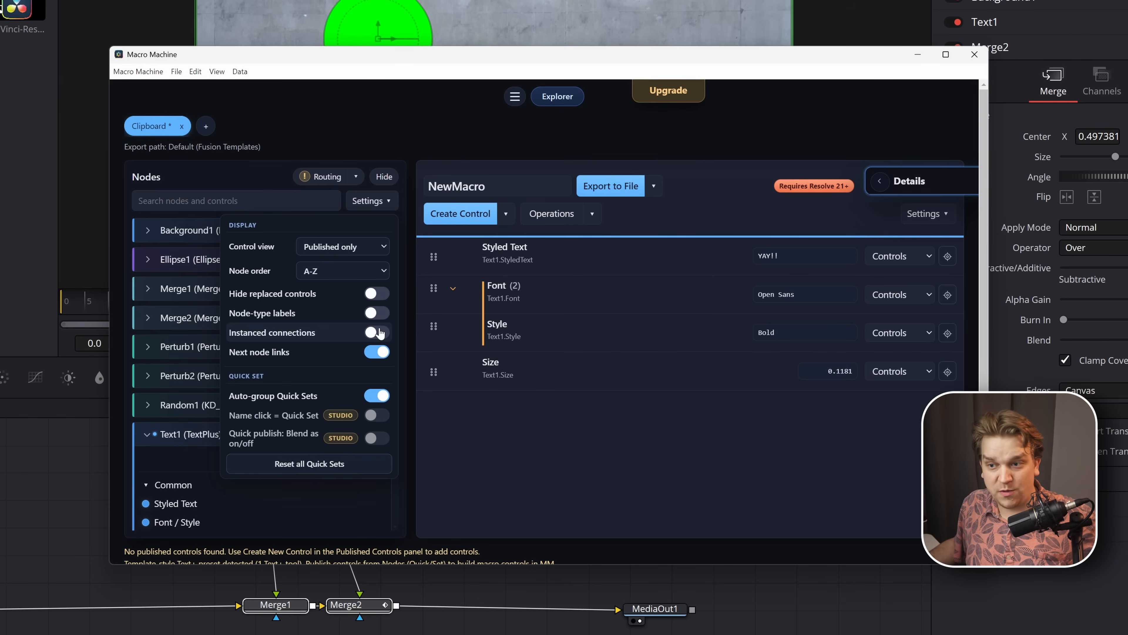
pyautogui.click(375, 313)
pyautogui.click(301, 145)
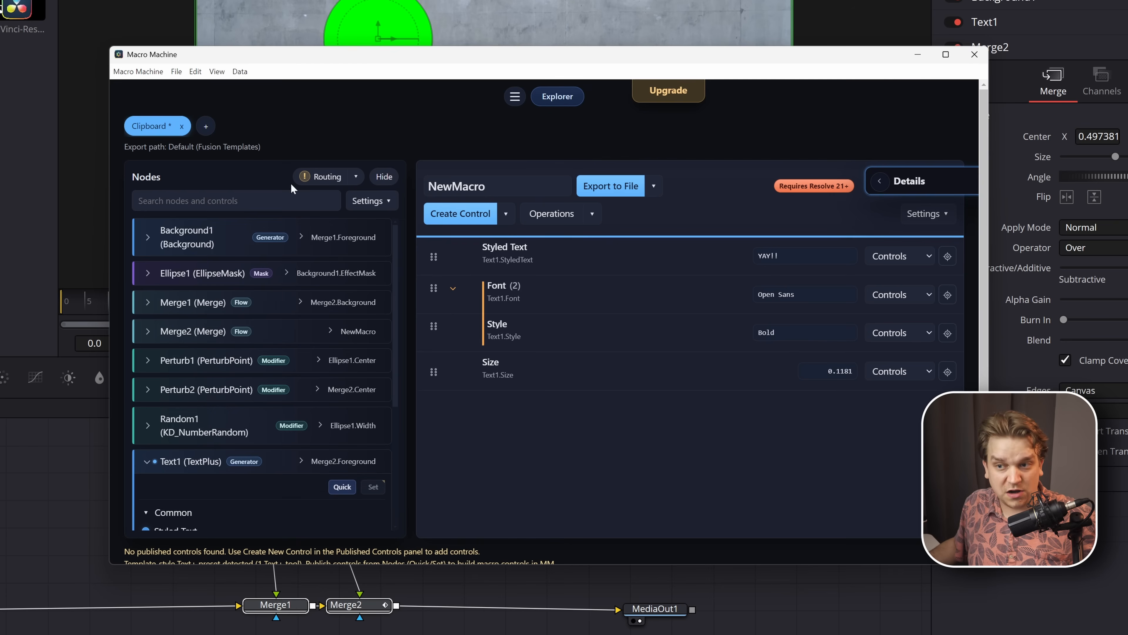
# - Turn off the Next node links display in the node list
pyautogui.click(390, 201)
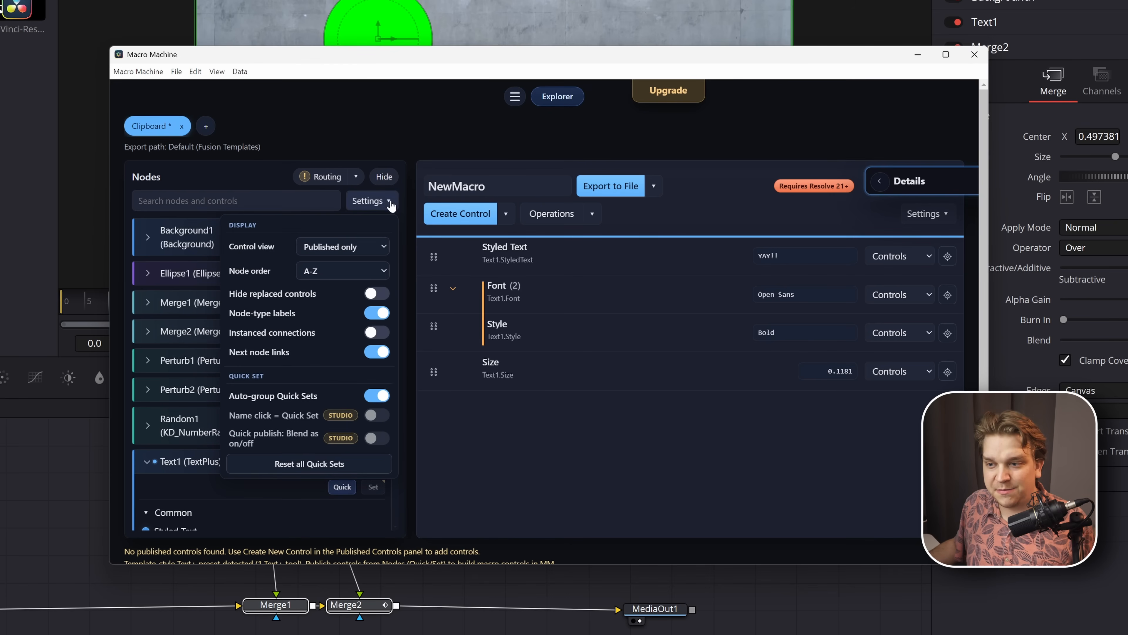
pyautogui.click(368, 333)
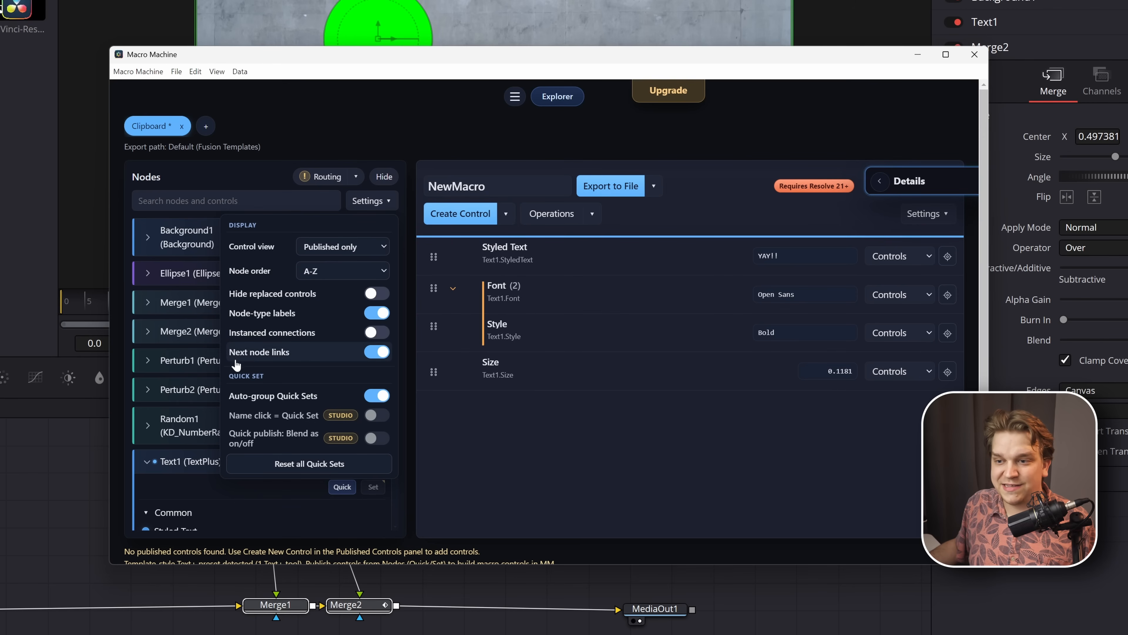
pyautogui.click(347, 204)
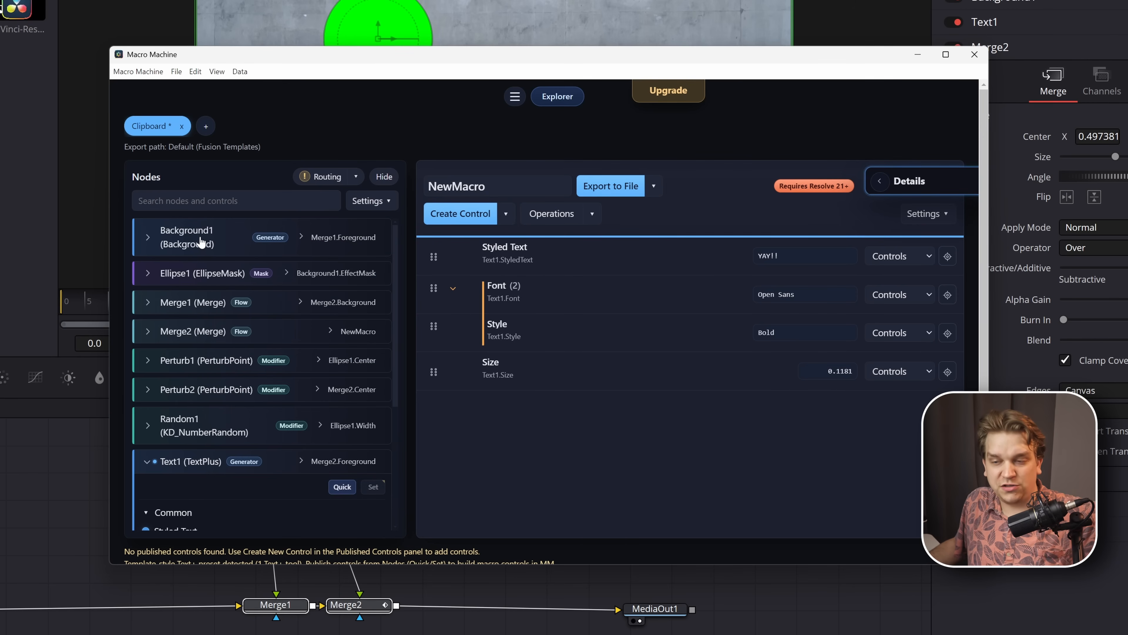
pyautogui.click(372, 200)
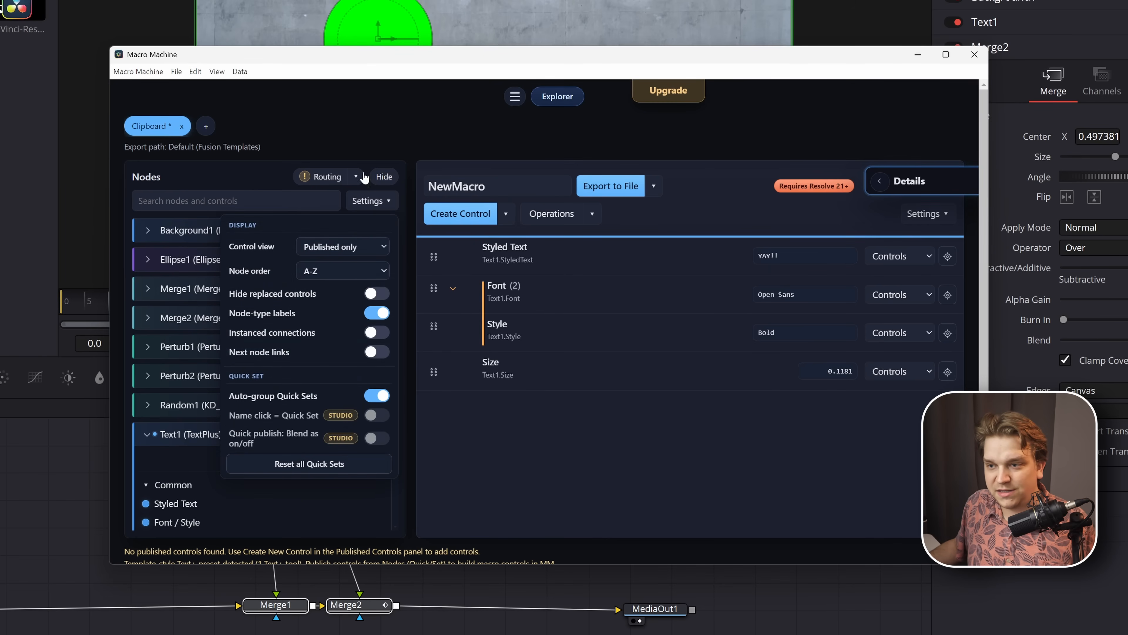
pyautogui.click(387, 198)
pyautogui.click(384, 212)
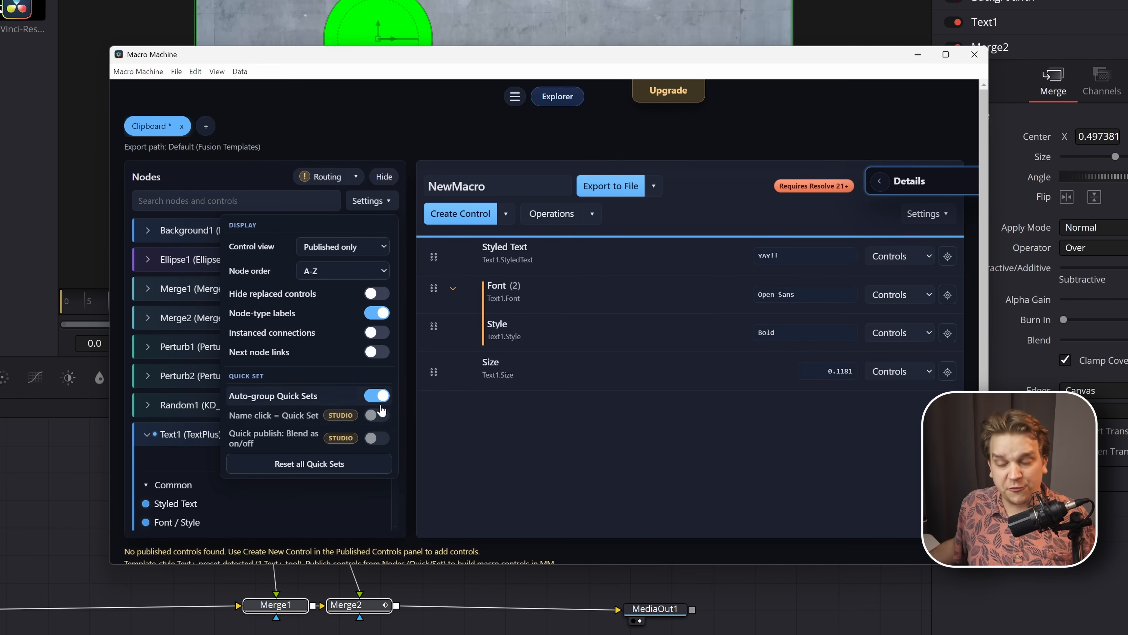
# - Delete all four published Text1 controls from NewMacro and bring the Text1 node's controls into view
pyautogui.click(541, 372)
pyautogui.keyDown('shift'); pyautogui.click(550, 271); pyautogui.keyUp('shift')
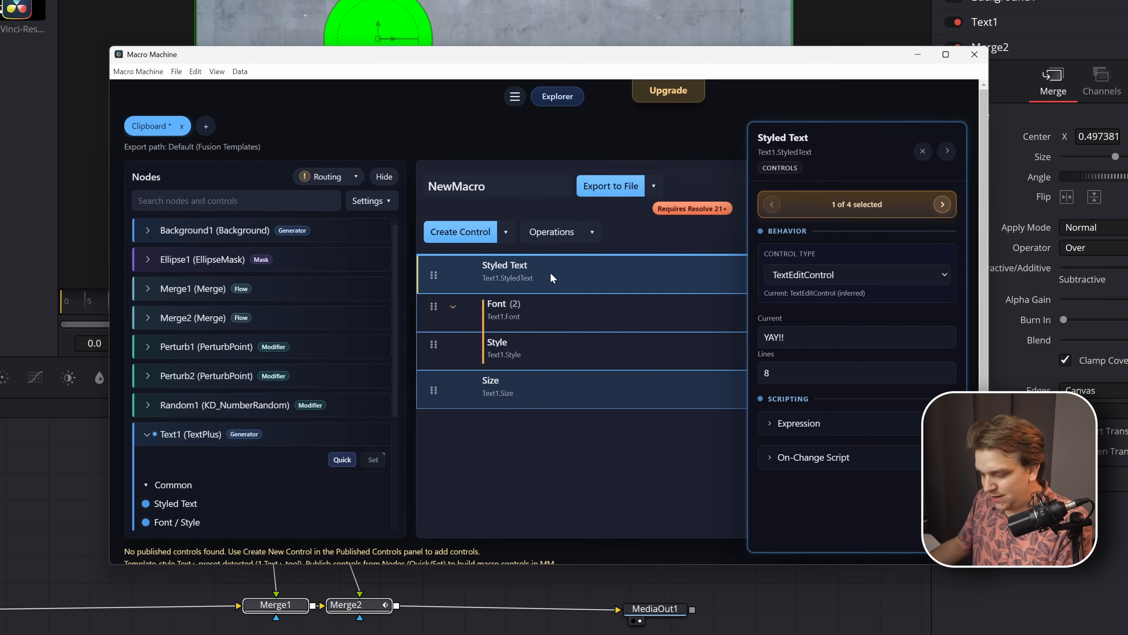
pyautogui.press('Delete')
pyautogui.scroll(-3, 236, 389)
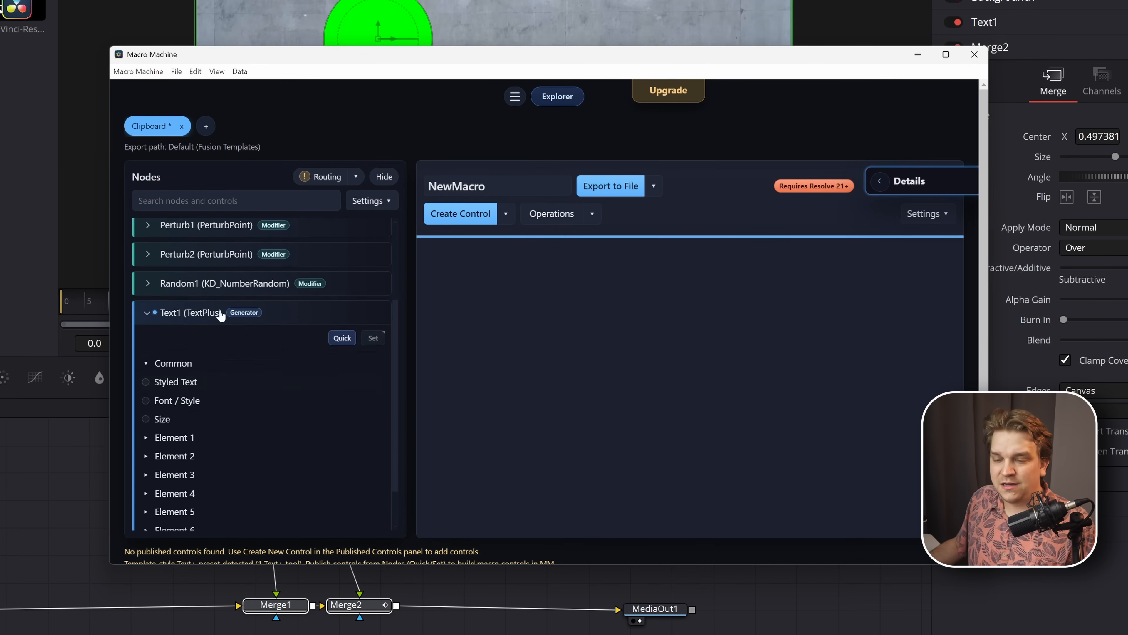
pyautogui.scroll(-1, 289, 390)
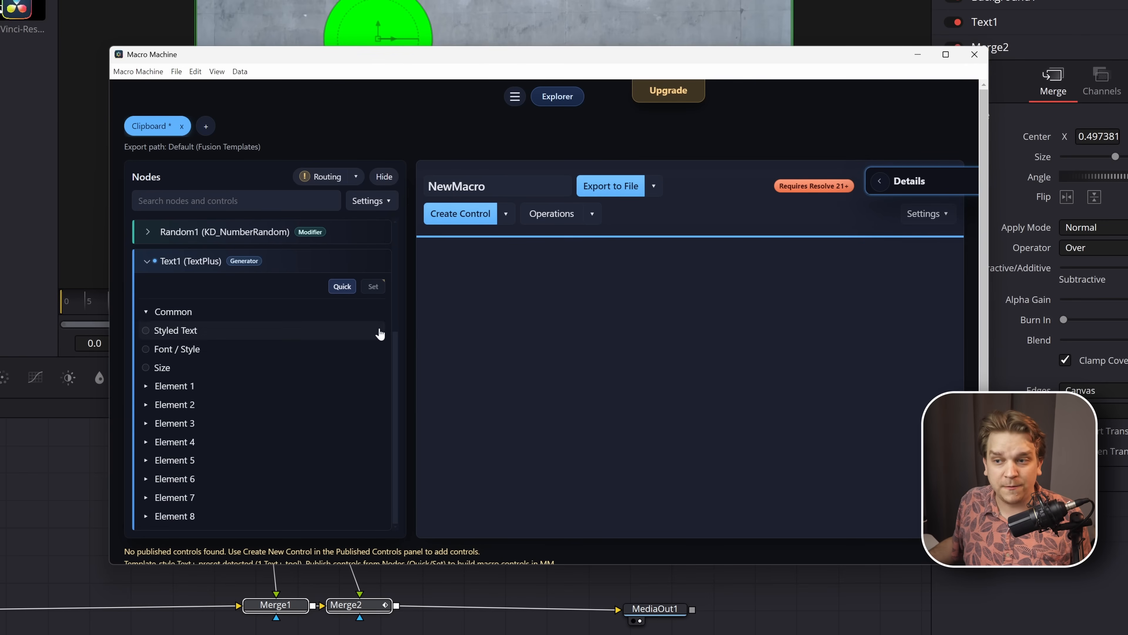
# - Quick-publish Text1's Styled Text, Font / Style, Size and Color as an automatically grouped set, and collapse the group
pyautogui.click(342, 287)
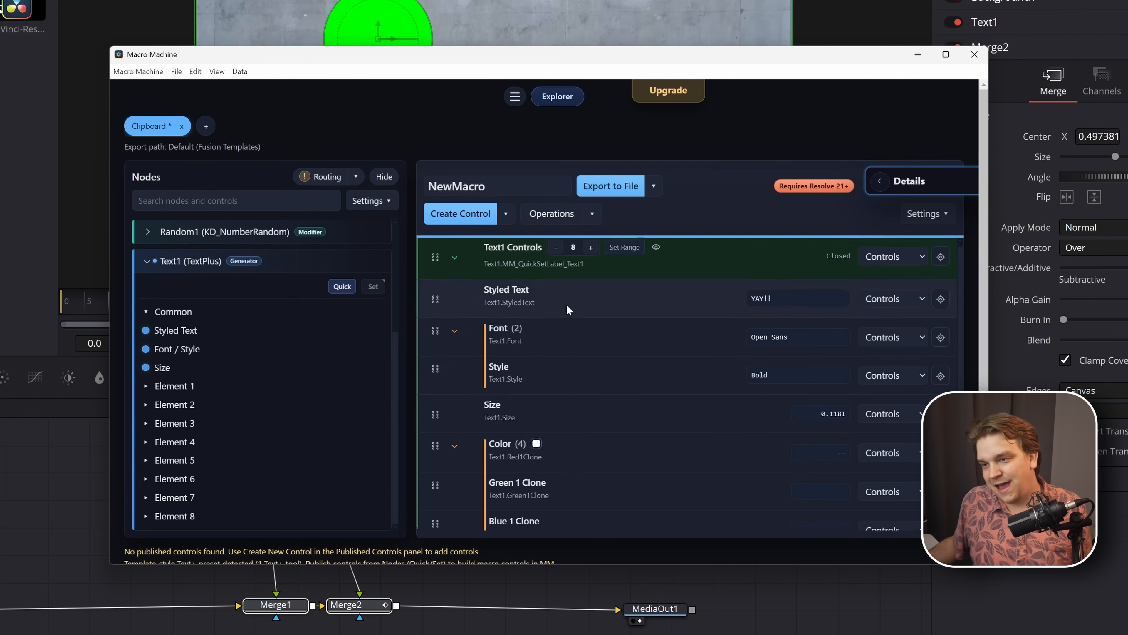
pyautogui.scroll(-2, 571, 418)
pyautogui.scroll(2, 490, 259)
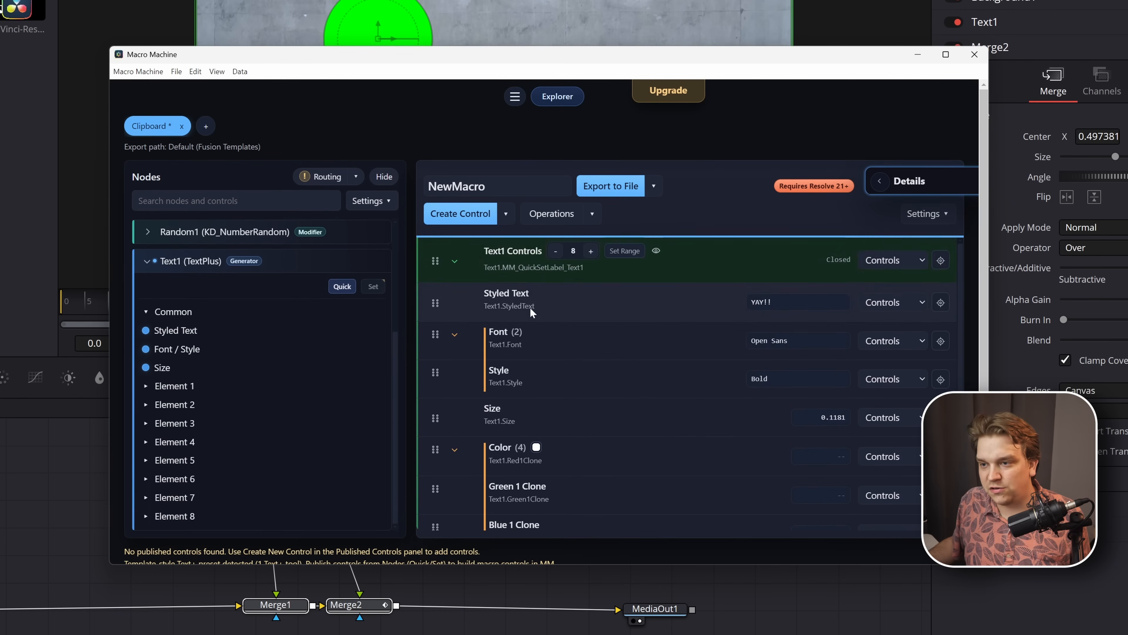
pyautogui.click(454, 262)
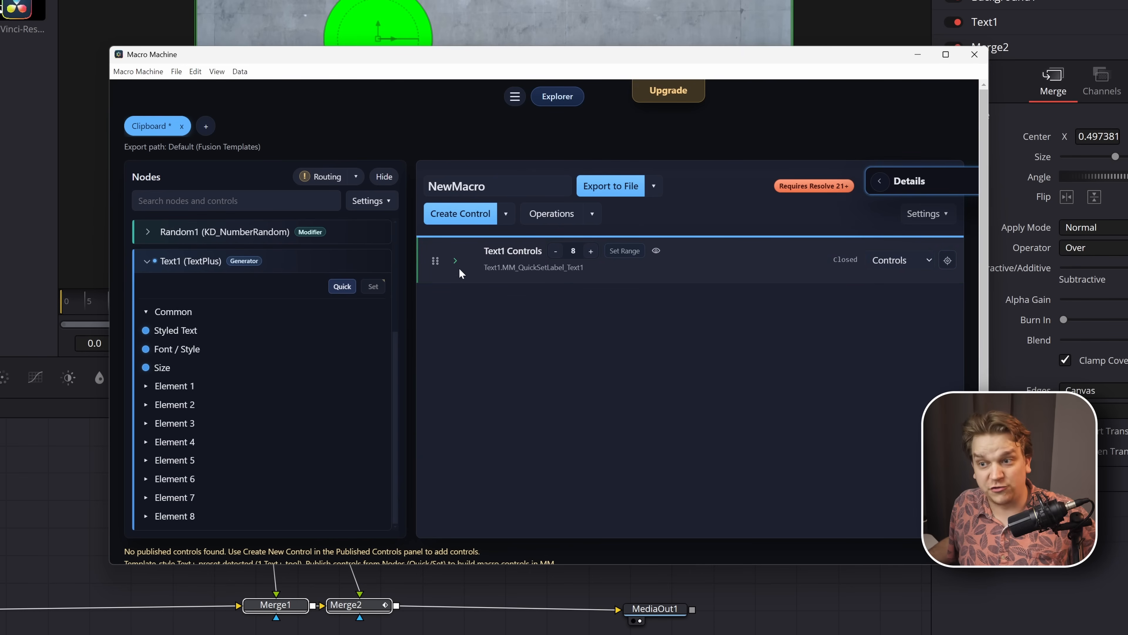
# - Turn off Auto-group Quick Sets and delete all the published Text1 controls from NewMacro
pyautogui.click(372, 201)
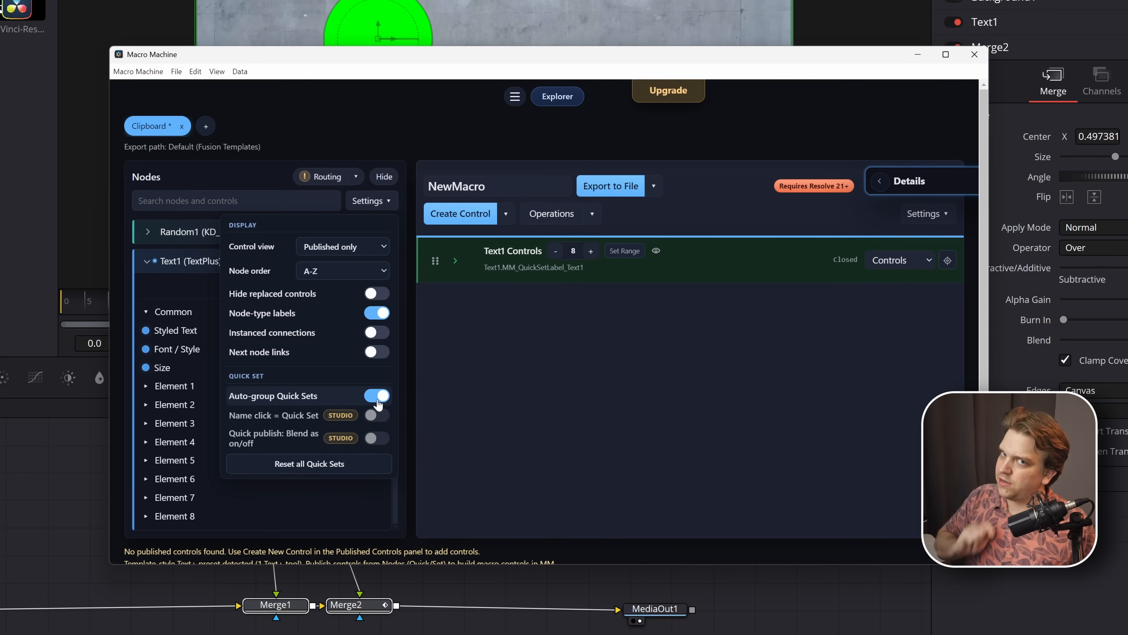
pyautogui.click(592, 341)
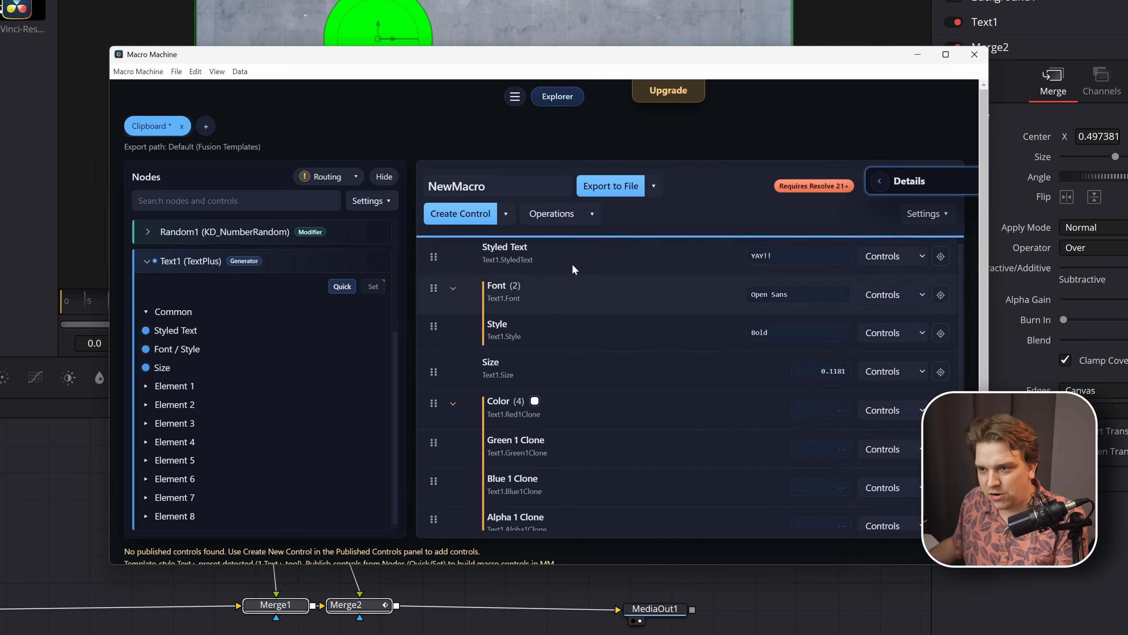
pyautogui.click(572, 264)
pyautogui.keyDown('shift'); pyautogui.click(571, 511); pyautogui.keyUp('shift')
pyautogui.press('Delete')
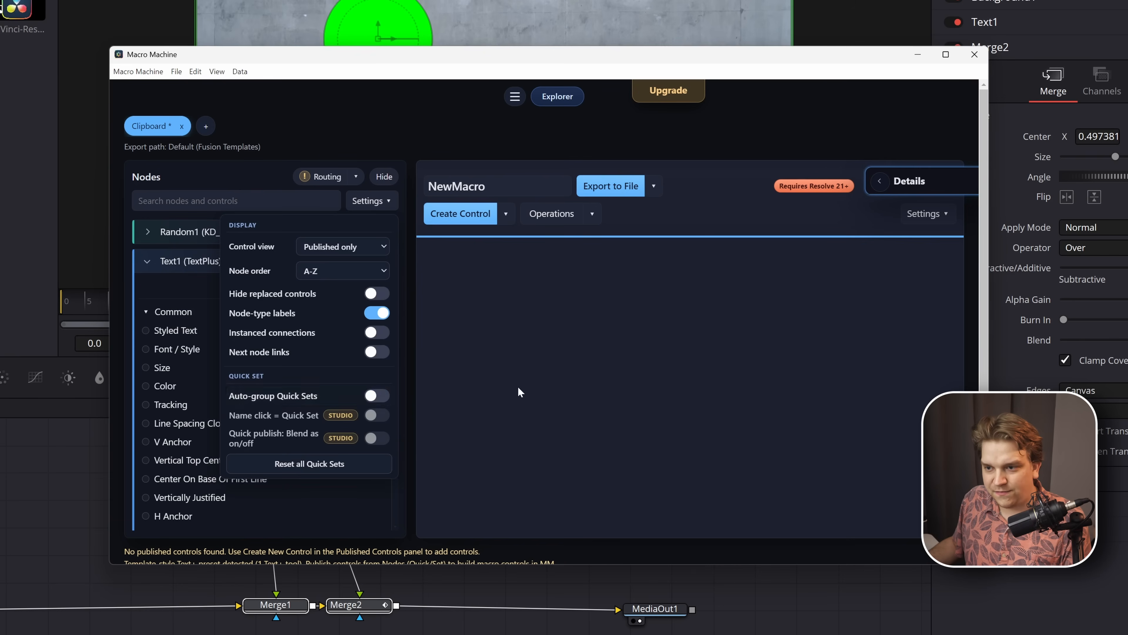
# - Show the full list of Text1 controls and quick-publish Styled Text, Font / Style, Size and Color without a group
pyautogui.click(517, 386)
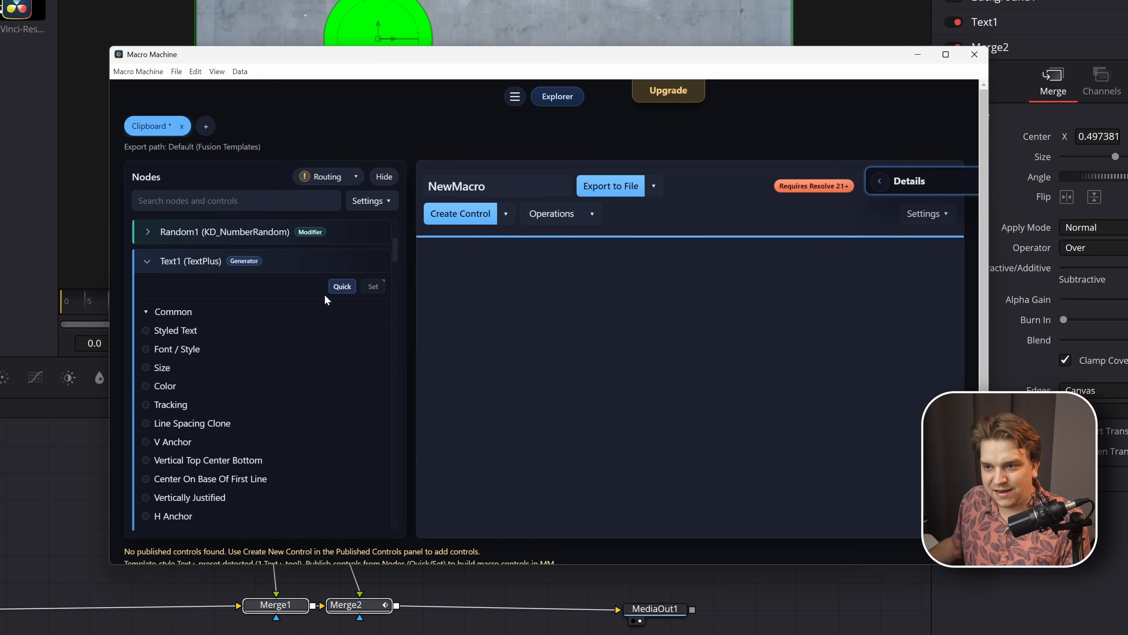
pyautogui.click(342, 287)
pyautogui.scroll(-1, 605, 422)
pyautogui.scroll(1, 609, 413)
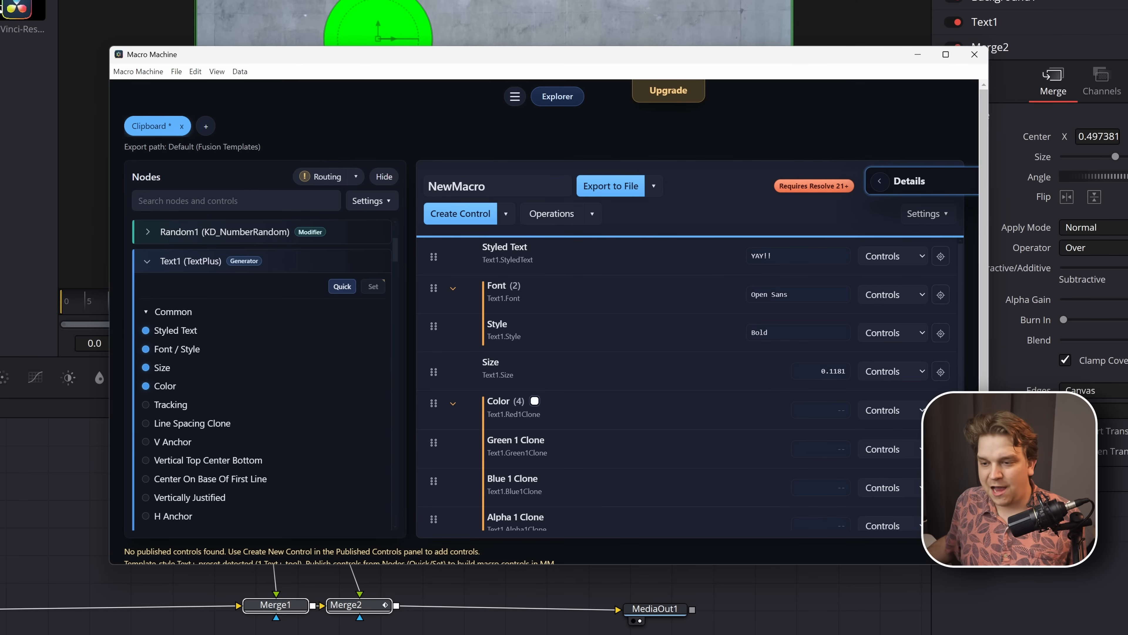
# - Enable the suggested Background input of Merge1 as a macro-level input and save the routing
pyautogui.moveTo(283, 58); pyautogui.dragTo(528, 0)
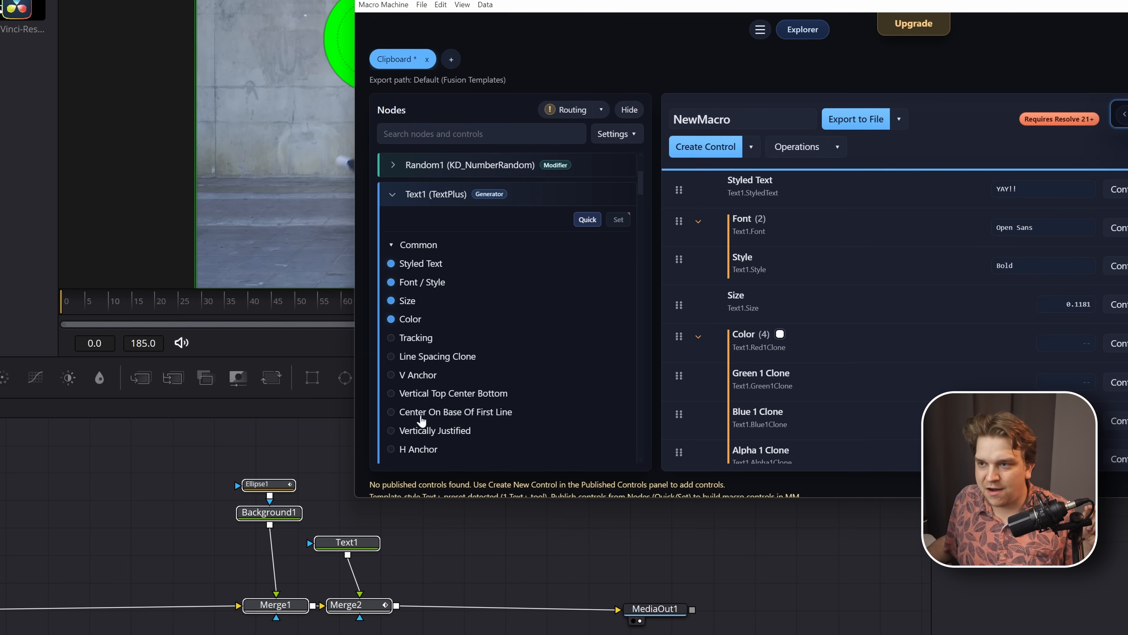
pyautogui.click(562, 113)
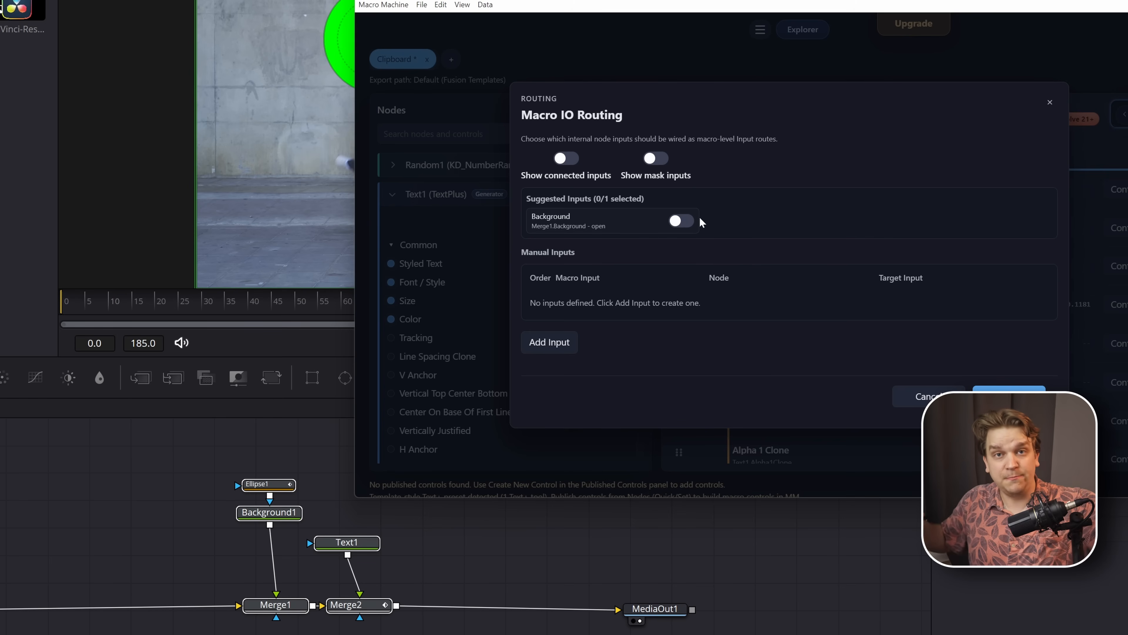
pyautogui.click(684, 221)
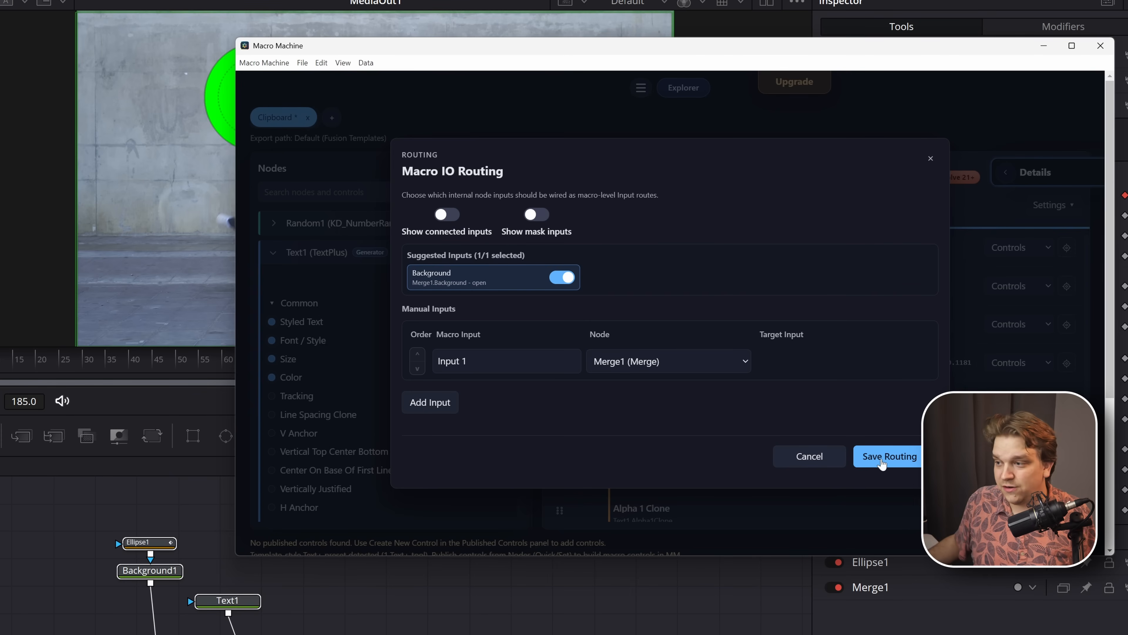
pyautogui.click(882, 462)
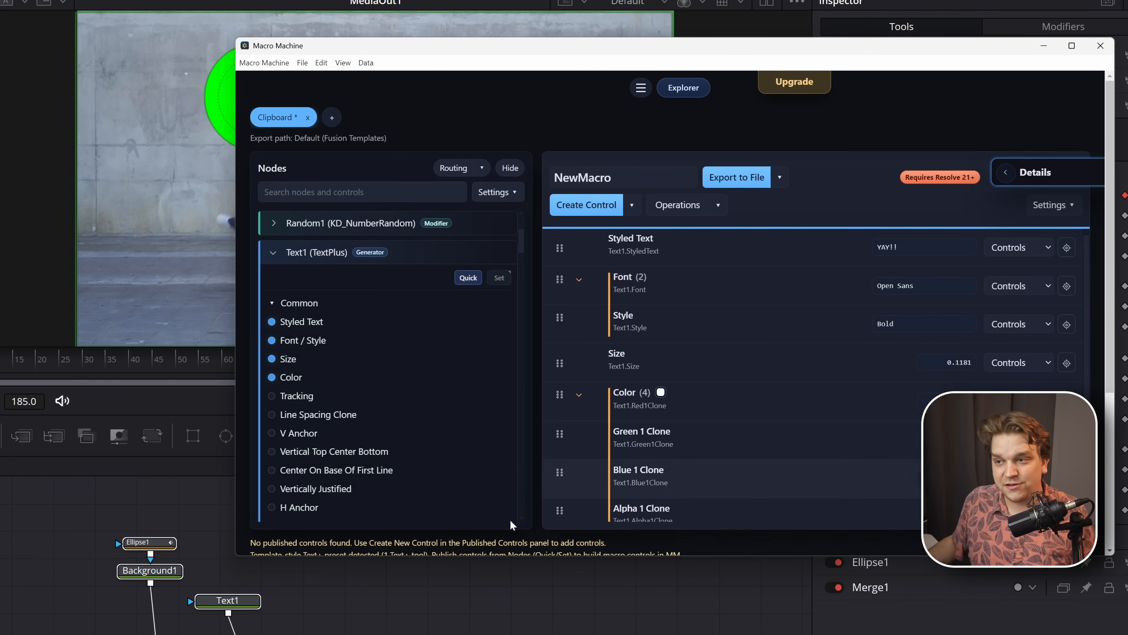
# - Check the routed inputs in the quick routing list and in the full Macro IO Routing dialog
pyautogui.click(482, 171)
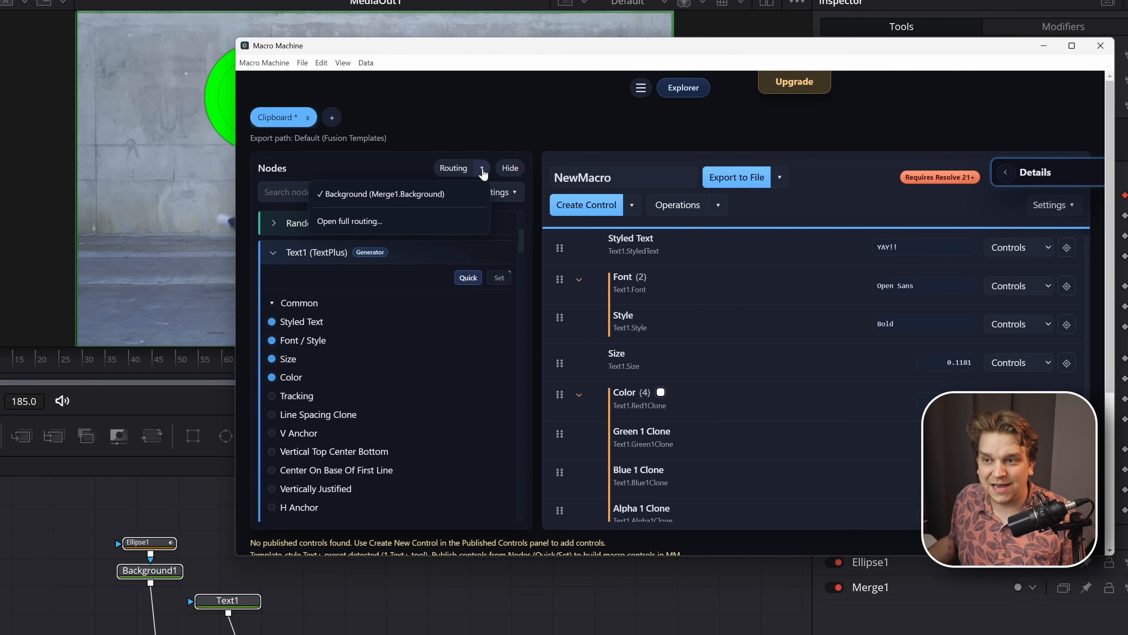
pyautogui.click(483, 173)
pyautogui.click(482, 171)
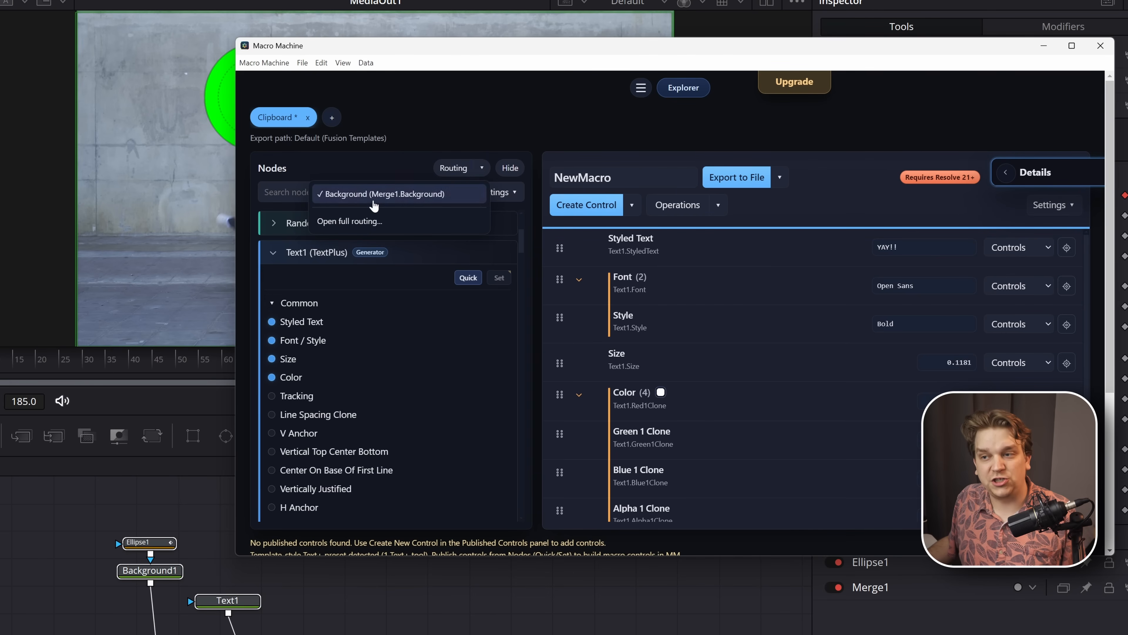
pyautogui.click(439, 177)
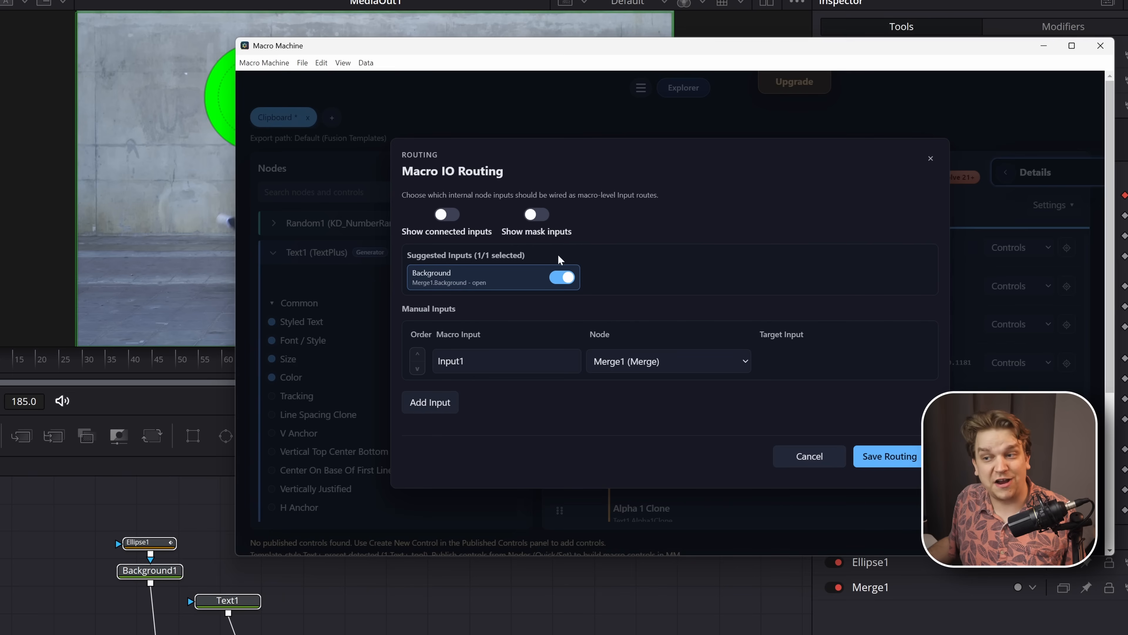
pyautogui.click(930, 158)
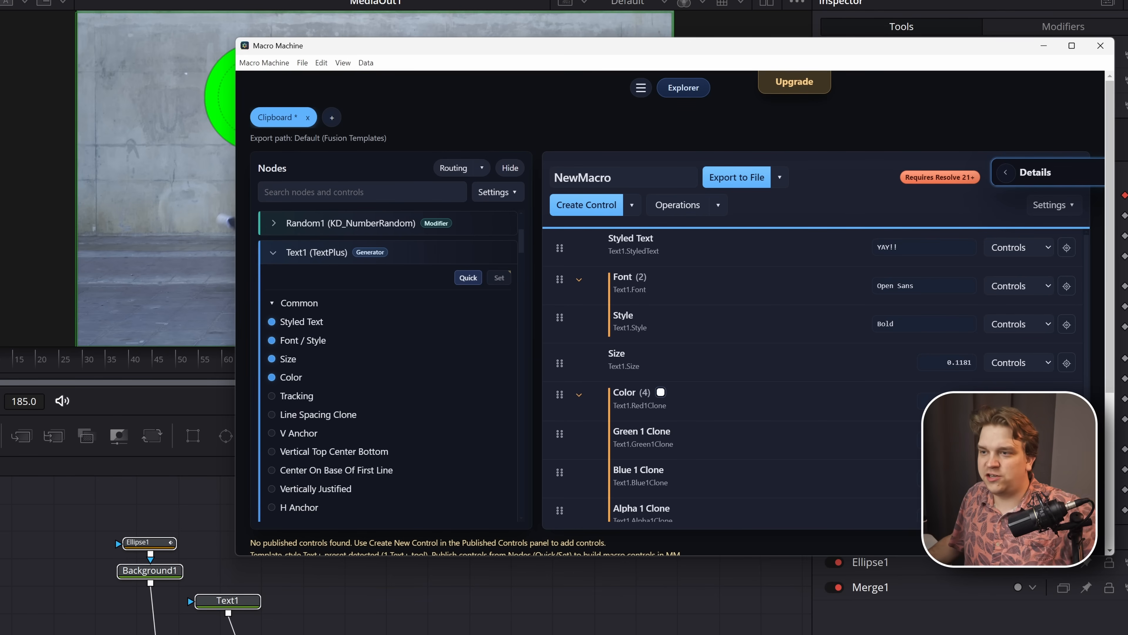
# - Hide the node list to expose the NewMacro details, trying it shown once before hiding it again
pyautogui.click(509, 168)
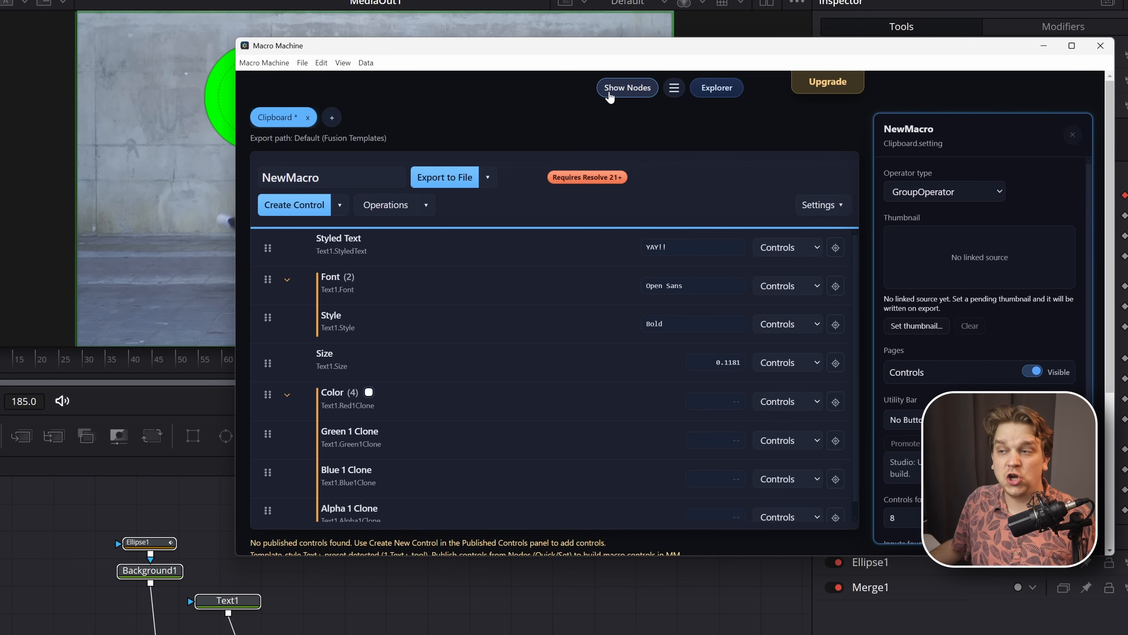
pyautogui.click(627, 91)
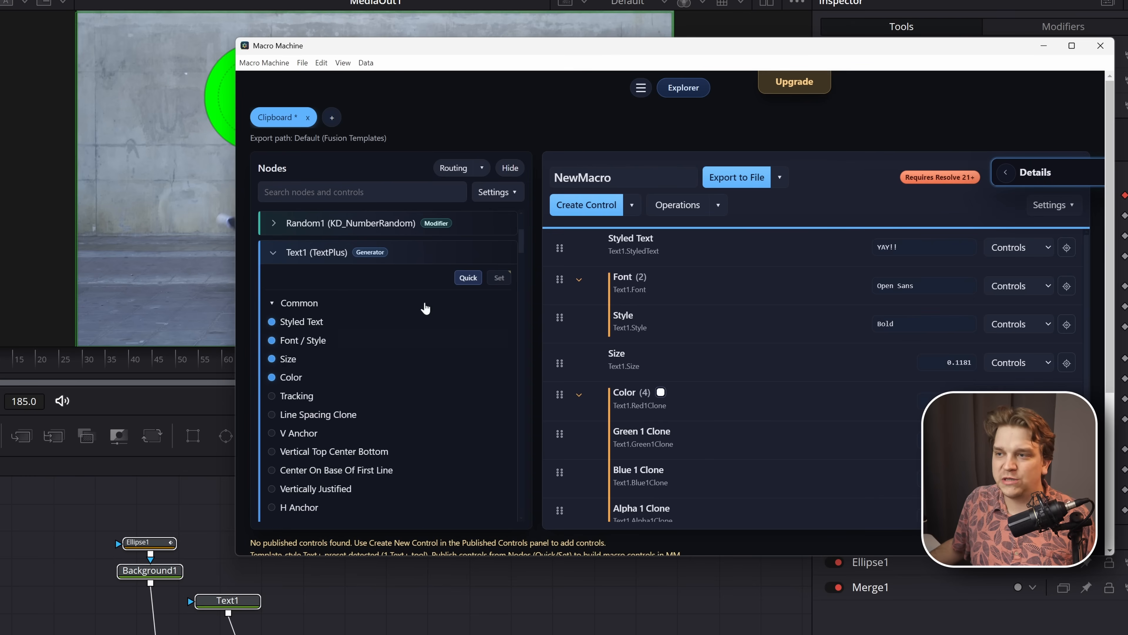
pyautogui.click(509, 168)
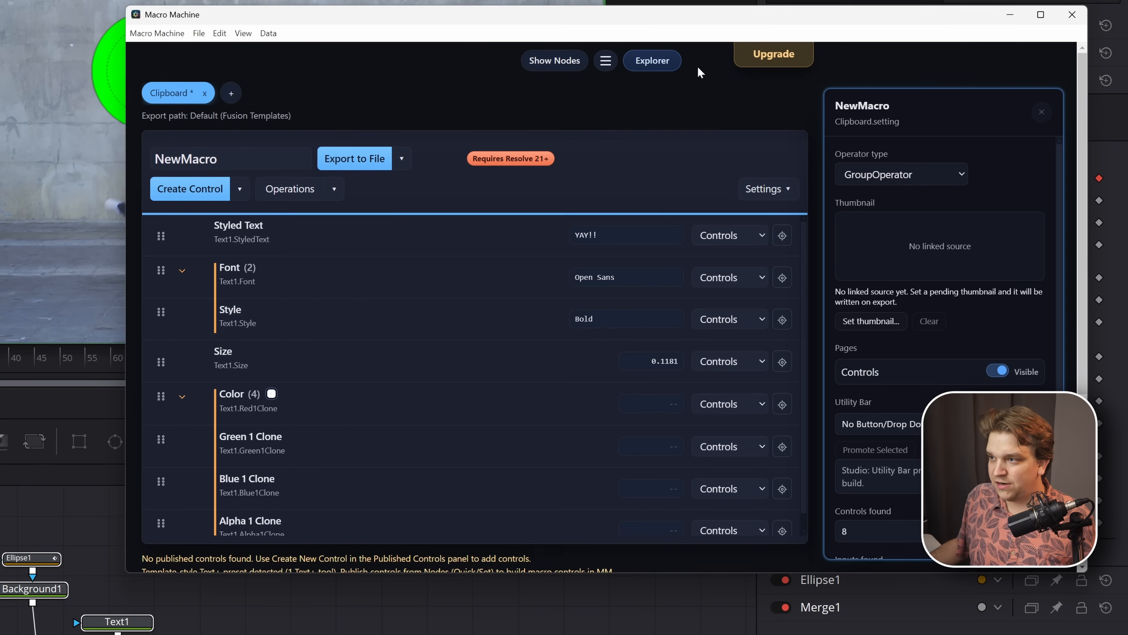
# - Inspect the properties of individual published controls, including Font and Color, and clear the selection to return to the macro details
pyautogui.click(510, 362)
pyautogui.click(463, 325)
pyautogui.click(383, 280)
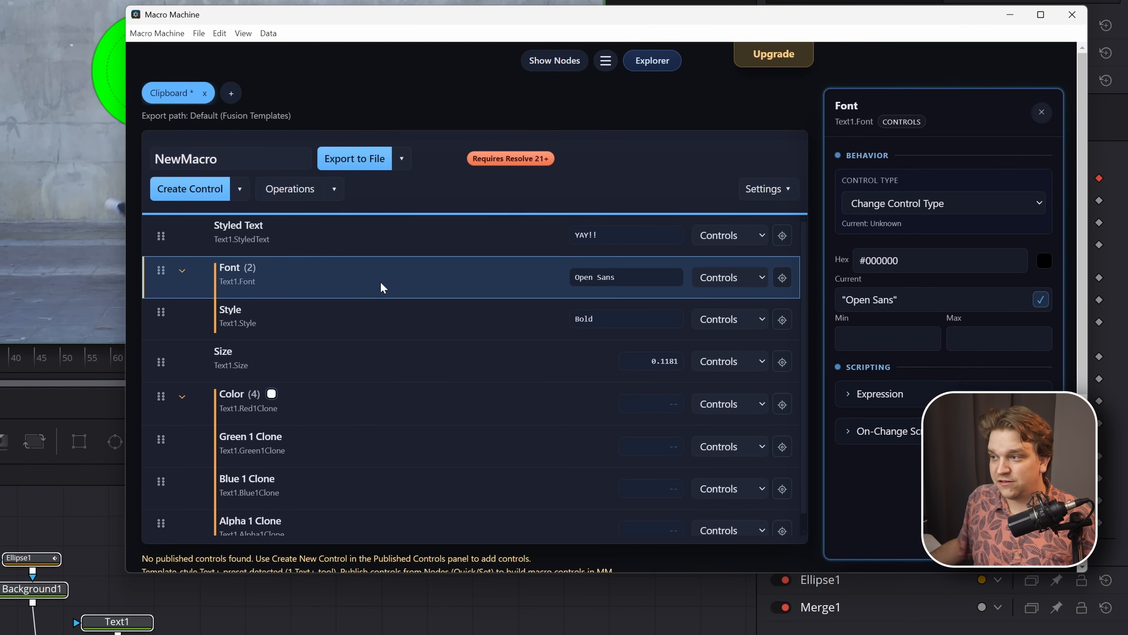
pyautogui.click(404, 423)
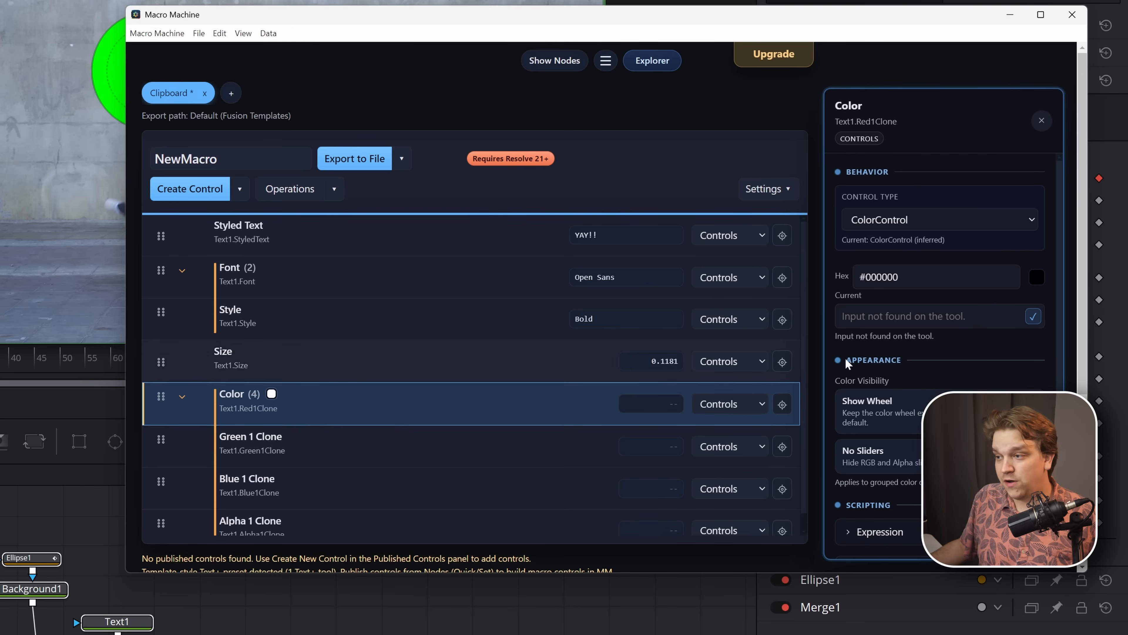
pyautogui.click(341, 415)
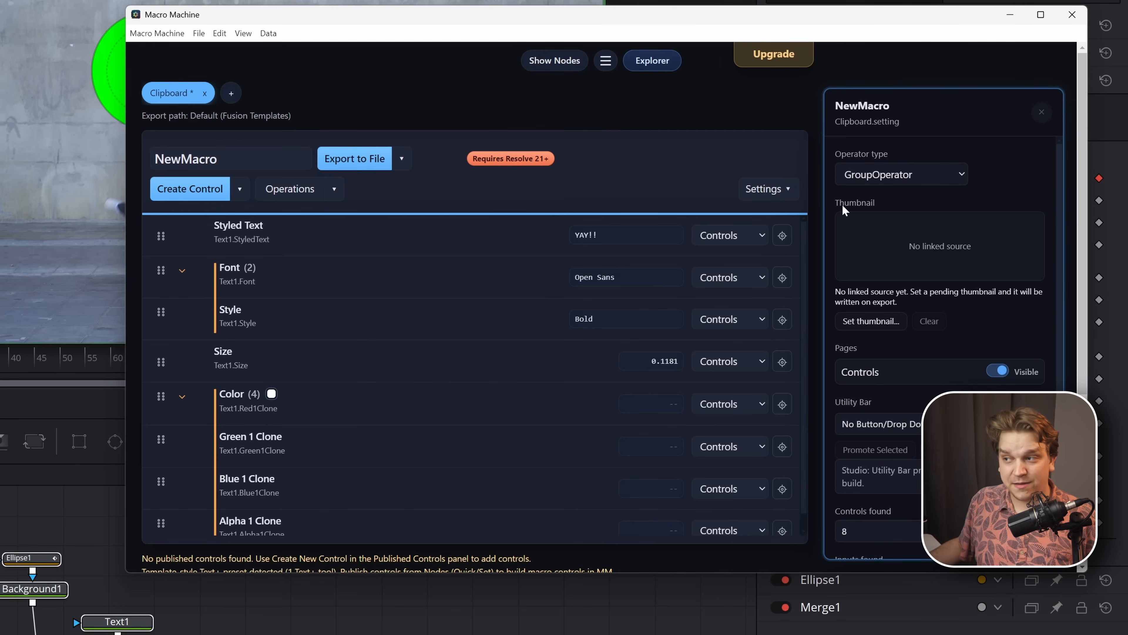
# - Review the macro-level details, from operator type and thumbnail down to the utility bar and DRFX link
pyautogui.click(870, 174)
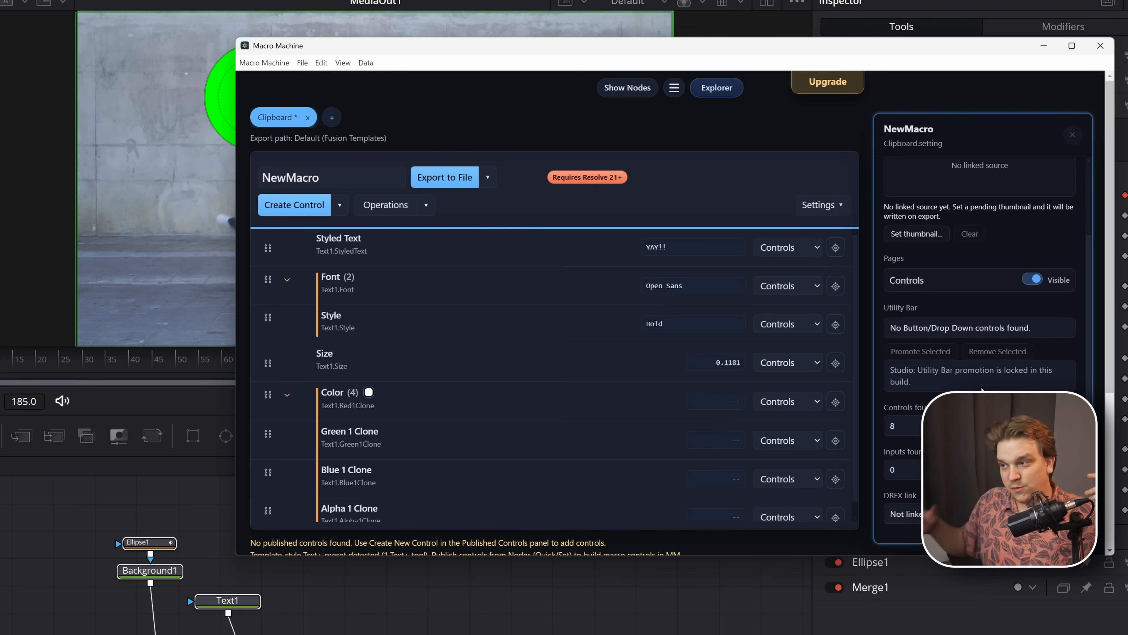
pyautogui.scroll(2, 982, 390)
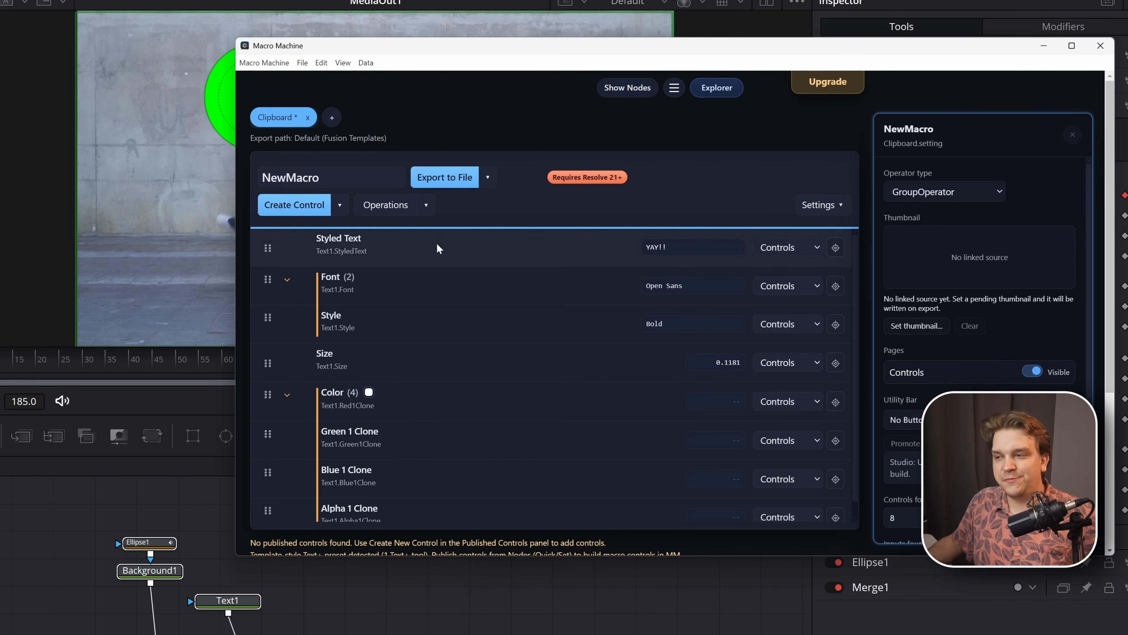
pyautogui.scroll(-2, 467, 360)
pyautogui.scroll(-4, 466, 356)
pyautogui.scroll(4, 488, 393)
# - Rename the macro as NEWER ONE
pyautogui.doubleClick(290, 177)
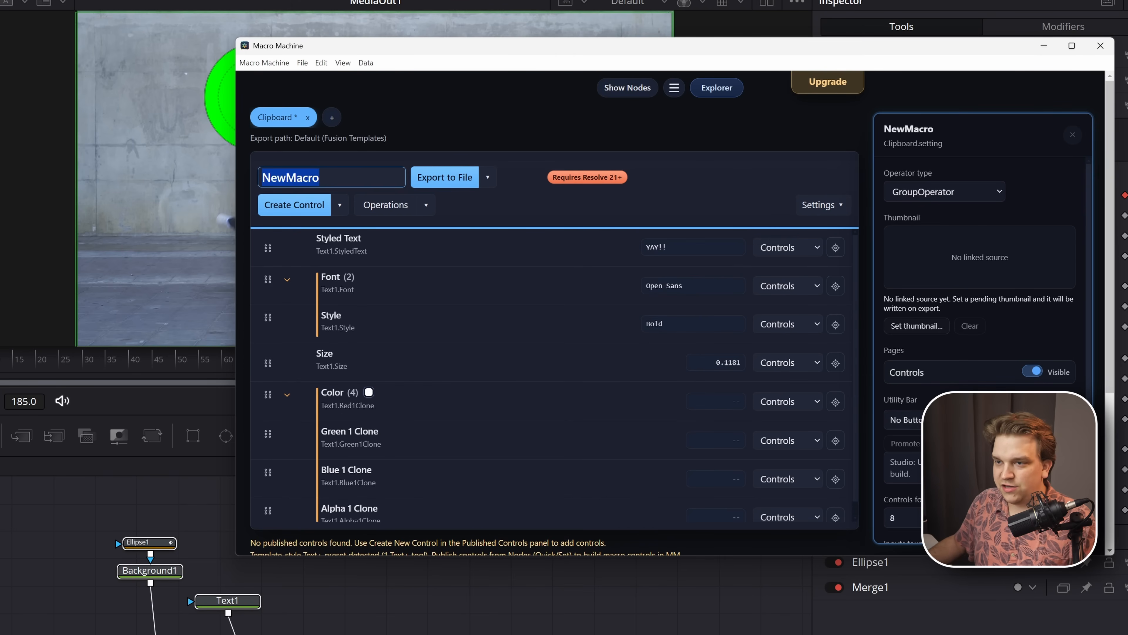
pyautogui.write('N')
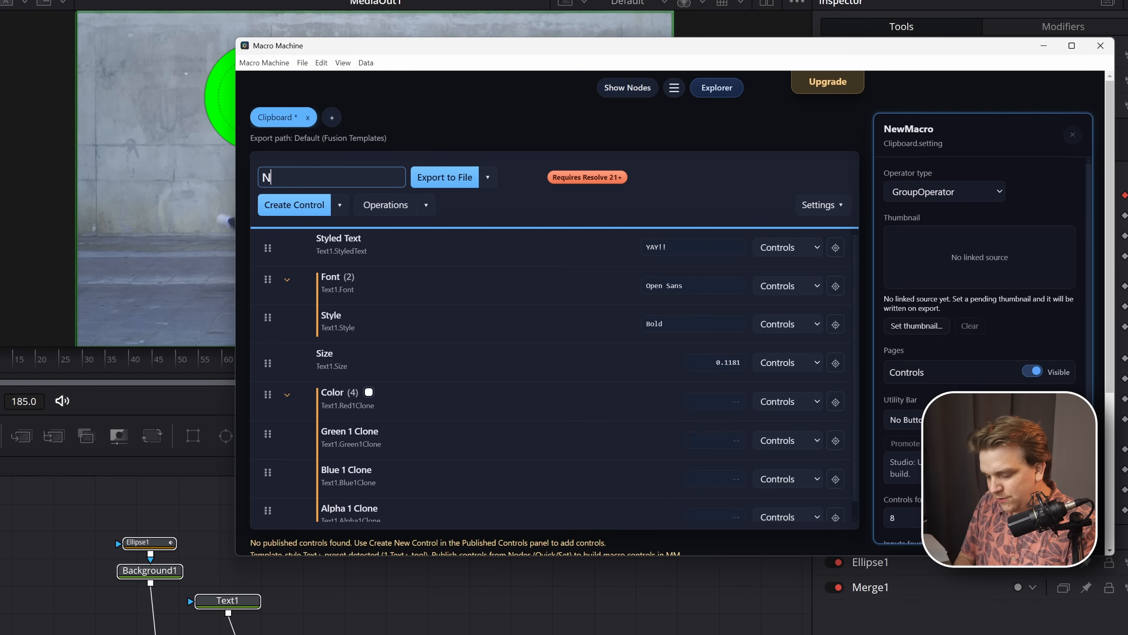
pyautogui.write('EWER ONE')
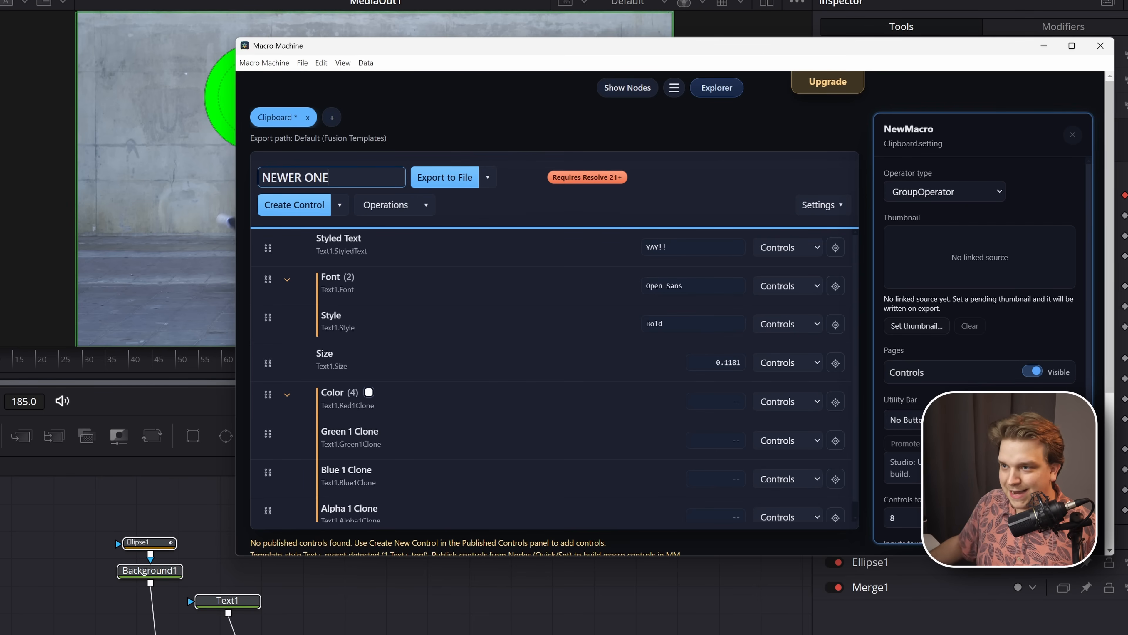
pyautogui.press('Return')
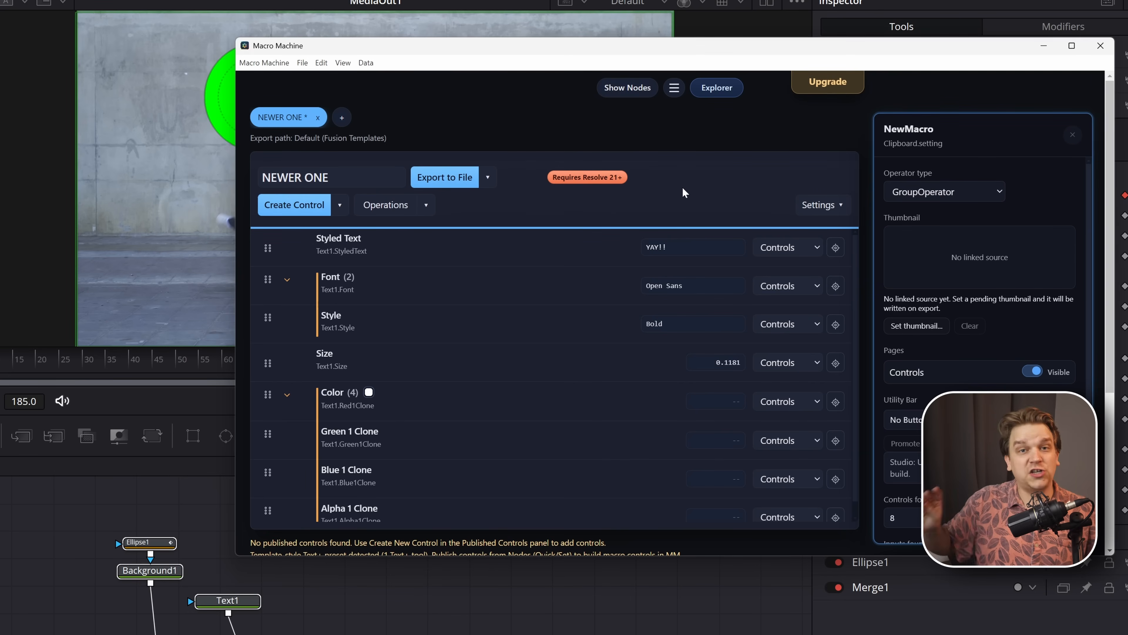
# - Reorder the published controls so that Styled Text sits directly below Size and above Color
pyautogui.moveTo(267, 363); pyautogui.dragTo(346, 389)
pyautogui.click(408, 262)
pyautogui.keyDown('ctrl'); pyautogui.click(396, 287); pyautogui.keyUp('ctrl')
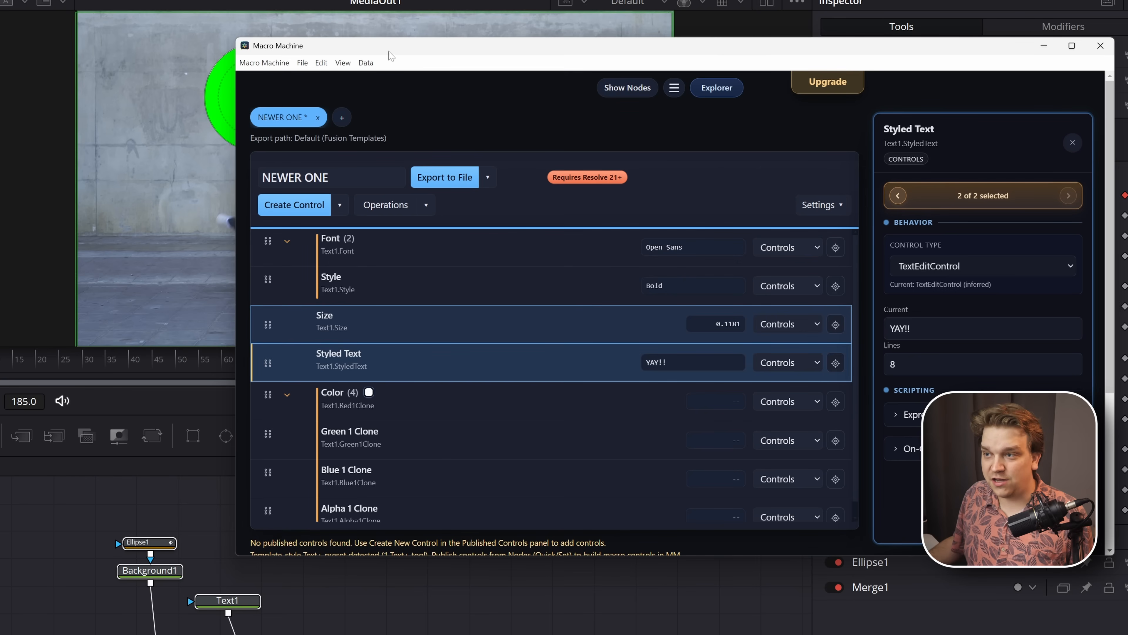
# - Move the Macro Machine window aside and select the Text1 node in Fusion to view its Inspector controls
pyautogui.moveTo(438, 46); pyautogui.dragTo(112, 44)
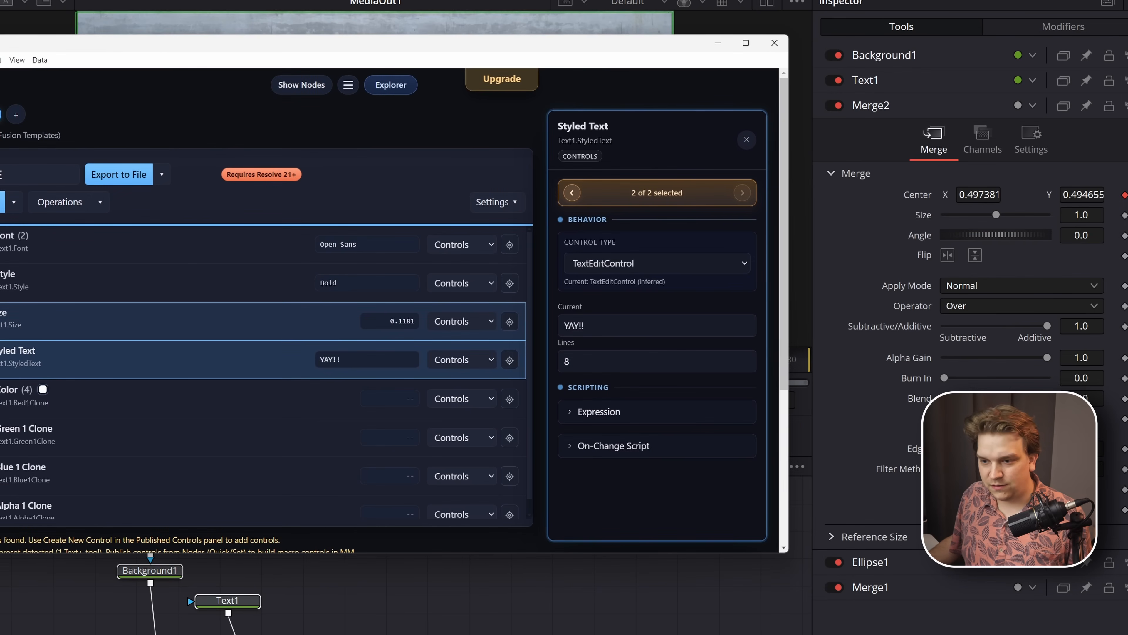
pyautogui.click(1009, 480)
pyautogui.click(230, 599)
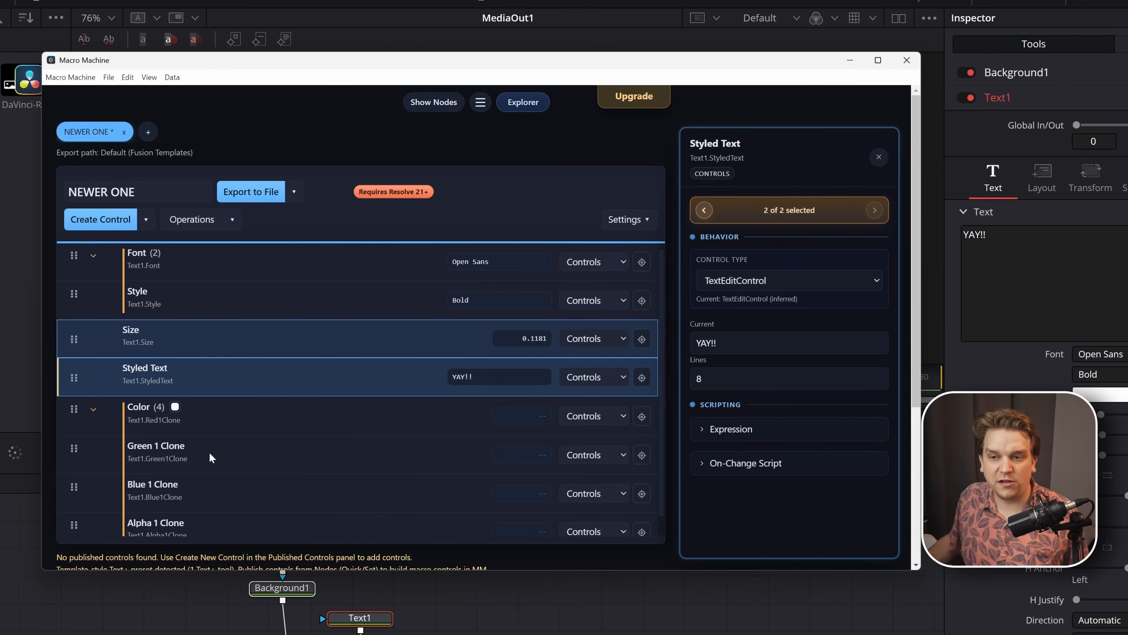
# - Collapse and re-expand the Color group, and view the Style control's properties before clearing the selection
pyautogui.click(93, 409)
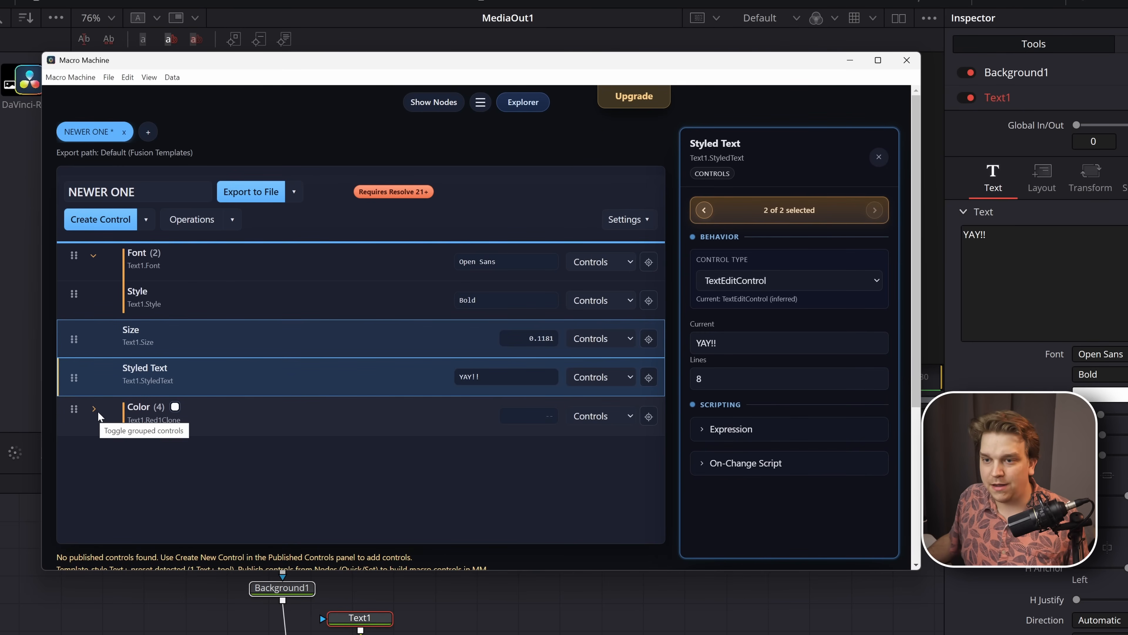
pyautogui.click(94, 409)
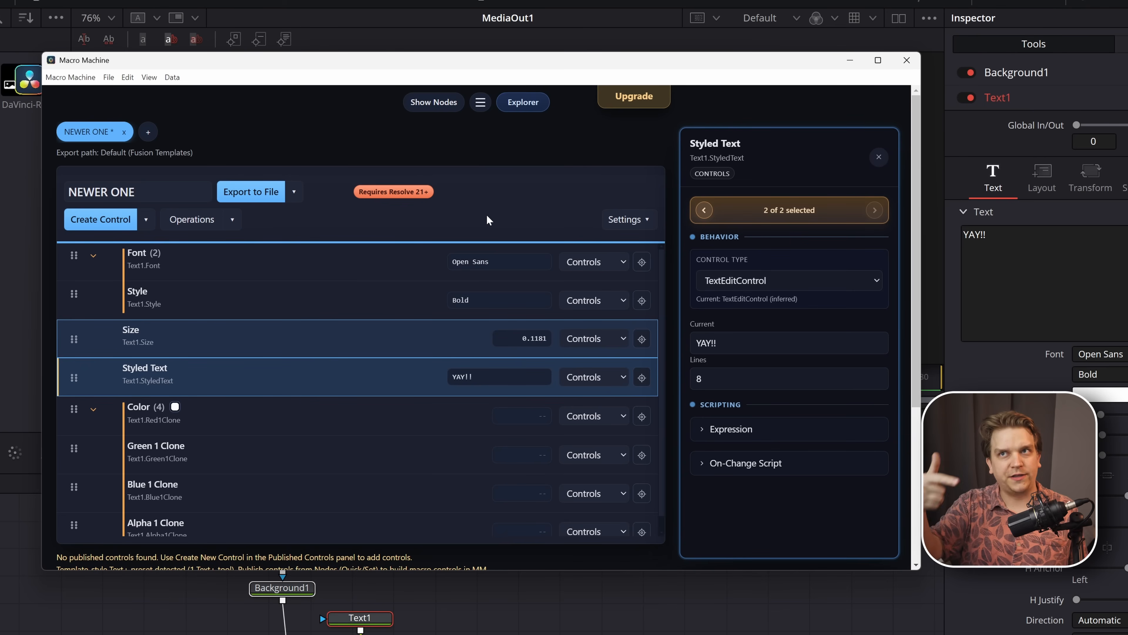
pyautogui.click(328, 297)
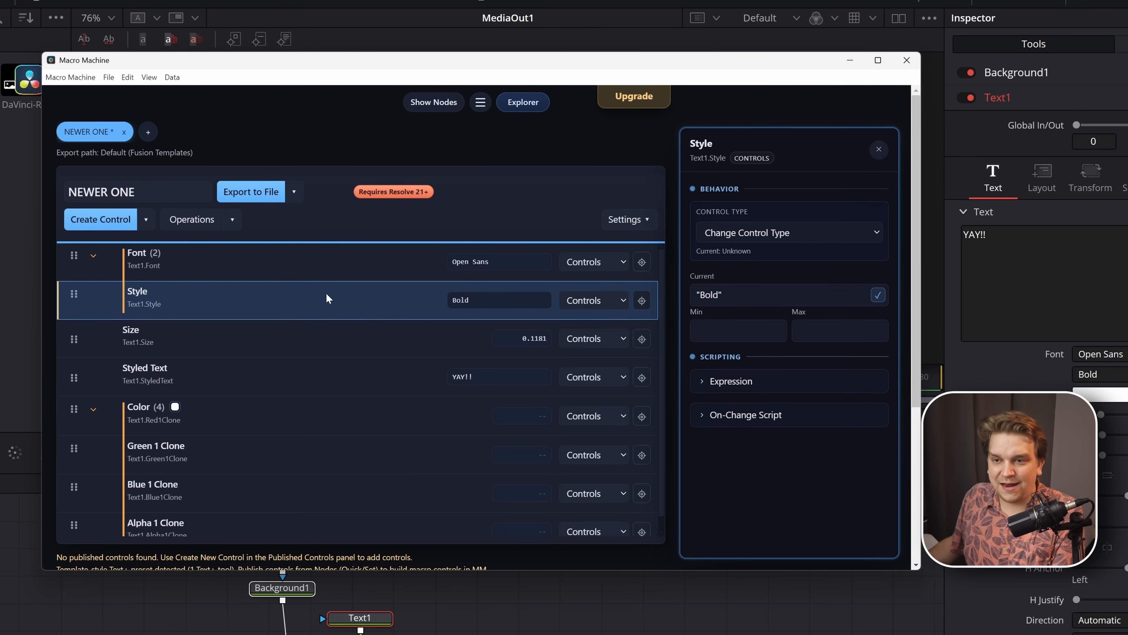
pyautogui.click(293, 299)
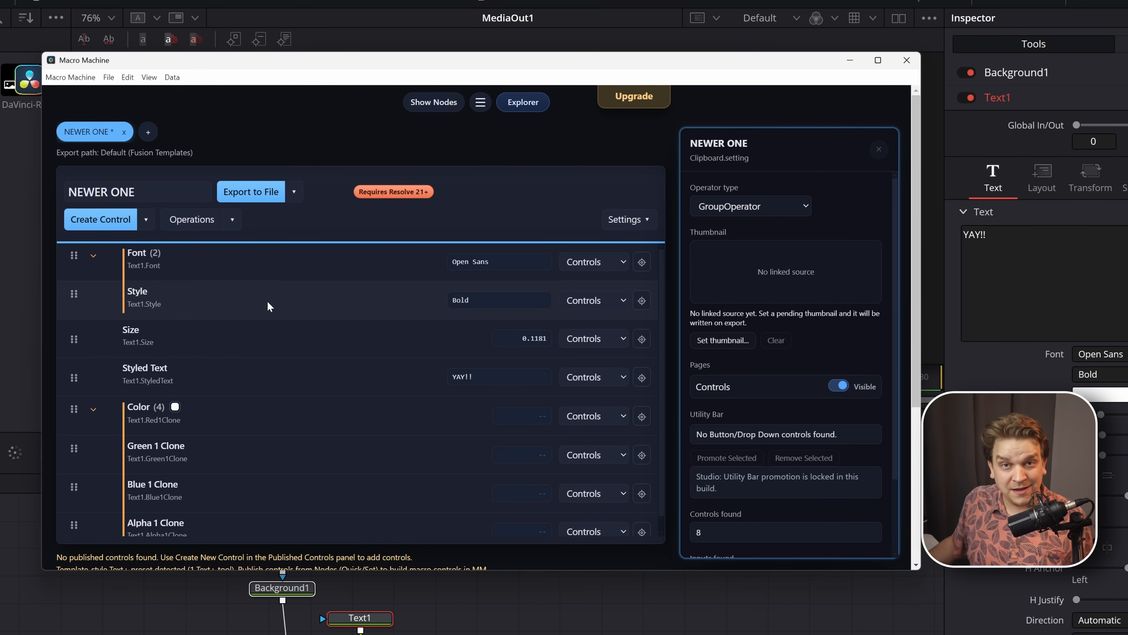
# - Select all published controls from Font through Alpha 1 Clone and create a label that groups them
pyautogui.click(230, 271)
pyautogui.scroll(-1, 280, 360)
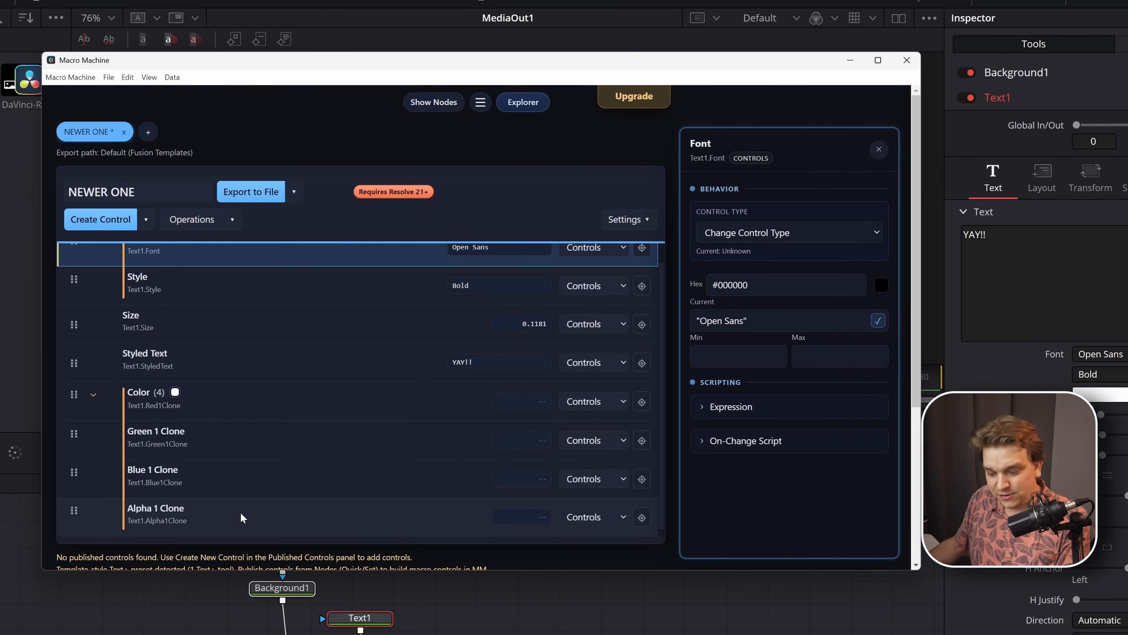
pyautogui.keyDown('shift'); pyautogui.click(241, 513); pyautogui.keyUp('shift')
pyautogui.scroll(1, 252, 451)
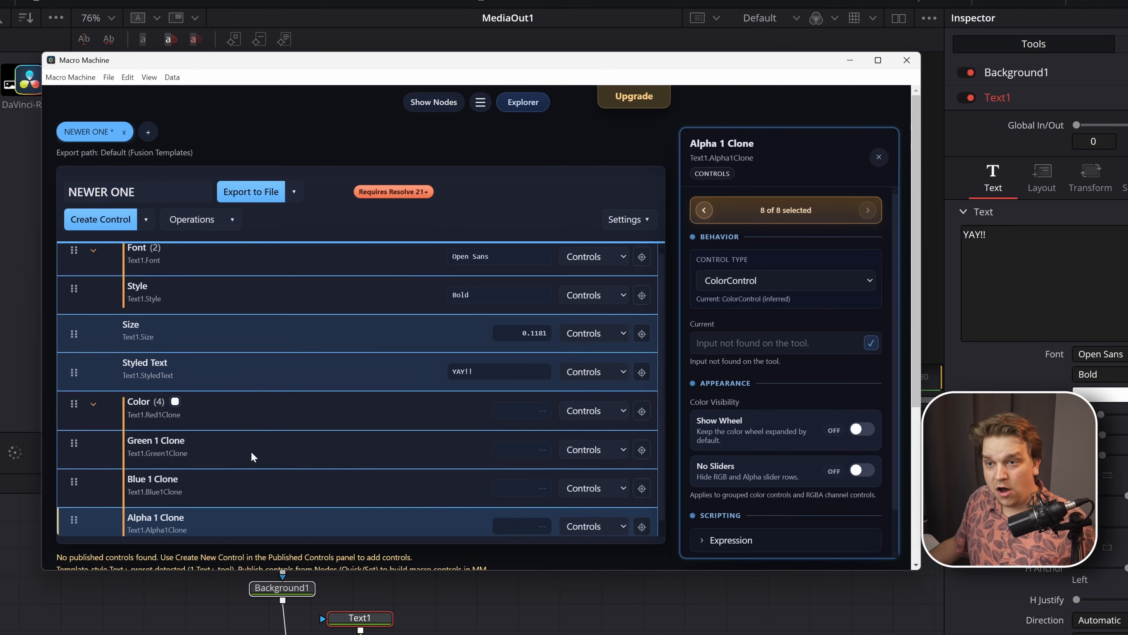
pyautogui.click(147, 220)
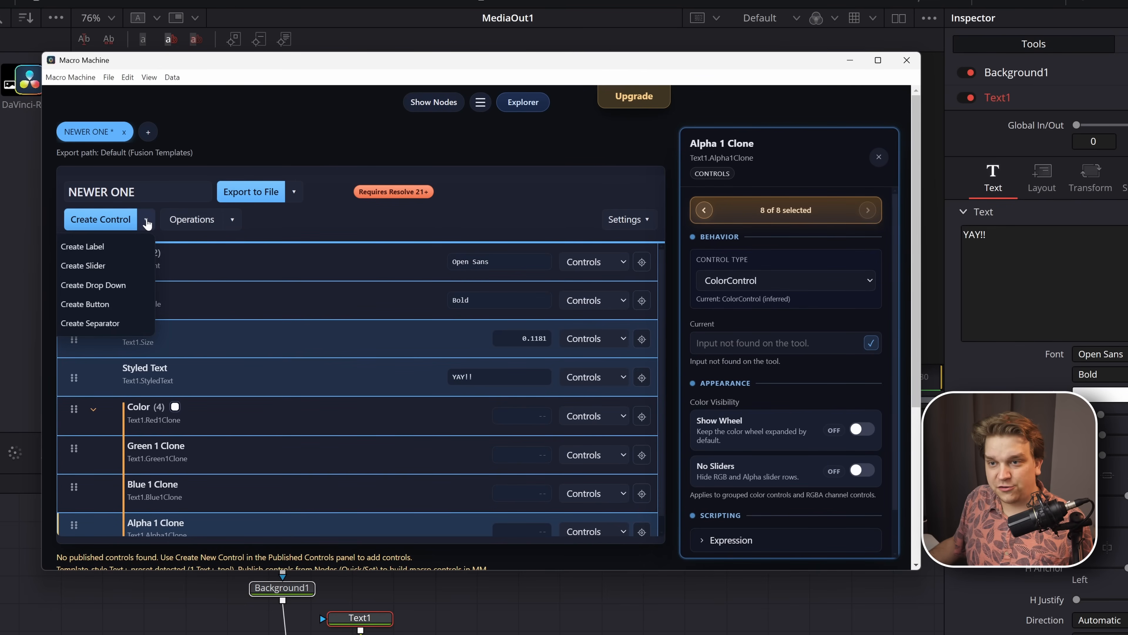
pyautogui.click(83, 246)
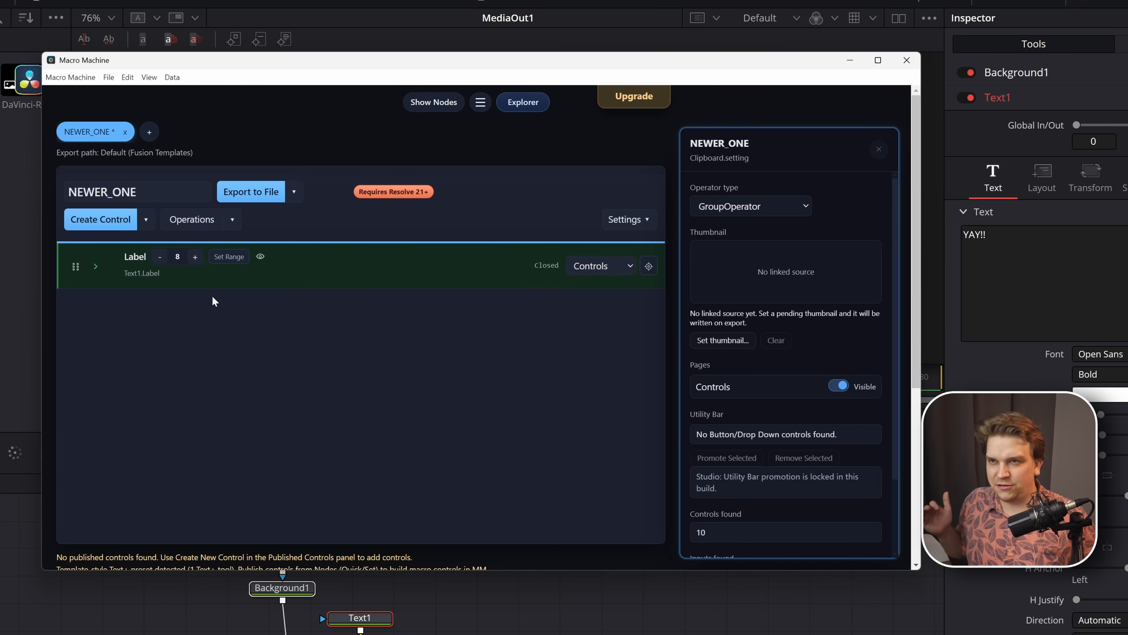
# - Collapse and expand the new Label group to check which controls it contains
pyautogui.click(95, 268)
pyautogui.click(95, 267)
pyautogui.click(94, 267)
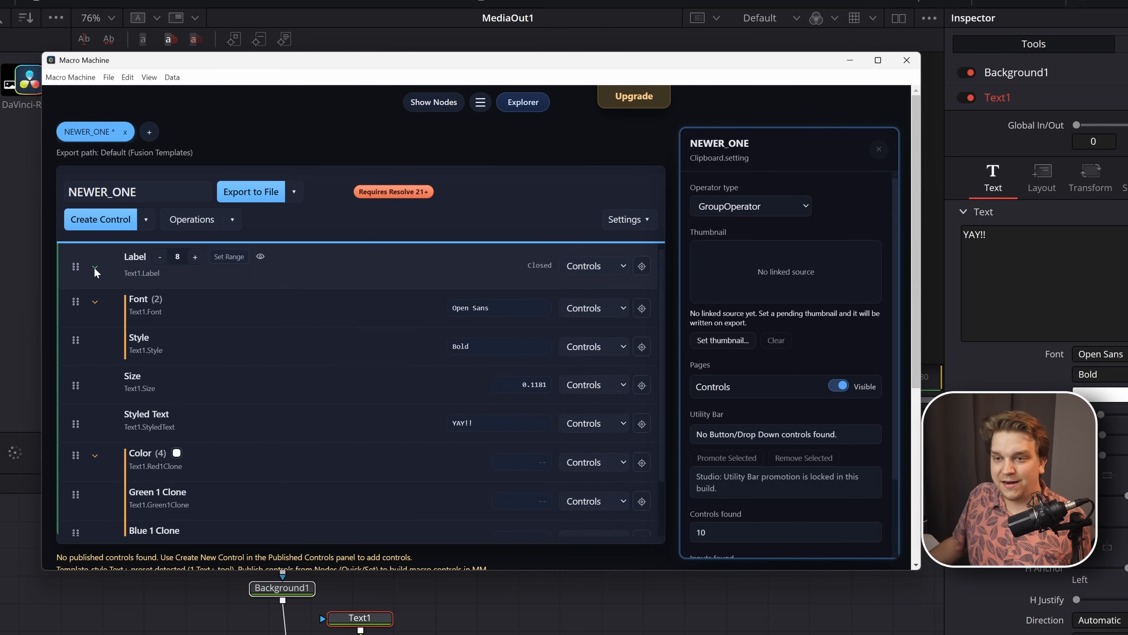
pyautogui.scroll(-2, 204, 329)
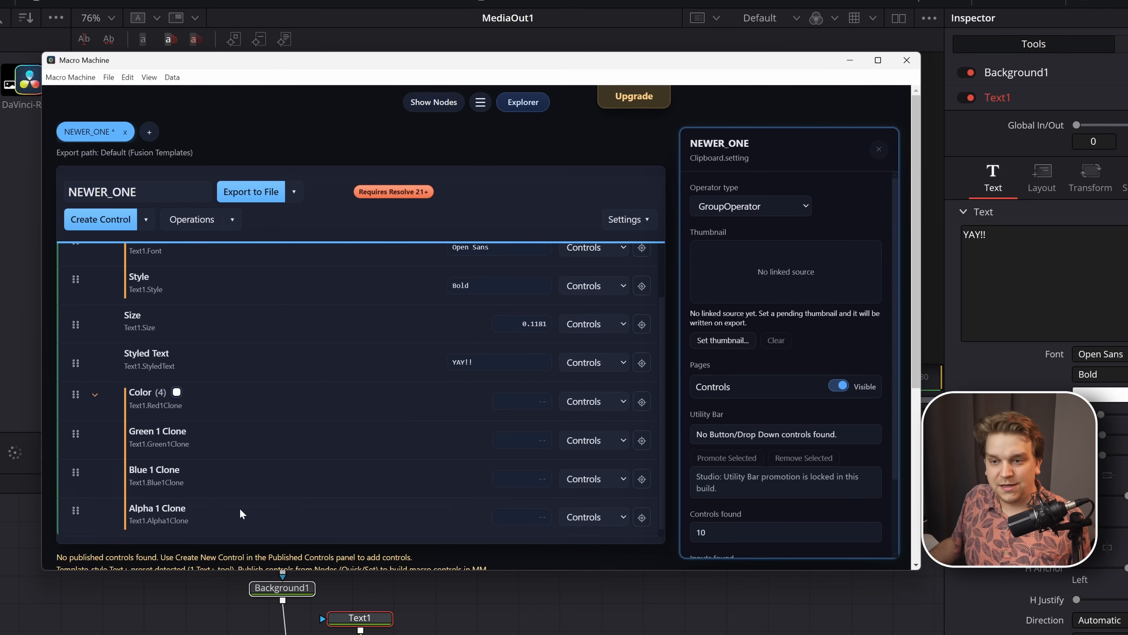
# - Show the node list, publish Text1's Tracking and Line Spacing Clone controls, and enlarge the Macro Machine window
pyautogui.click(442, 105)
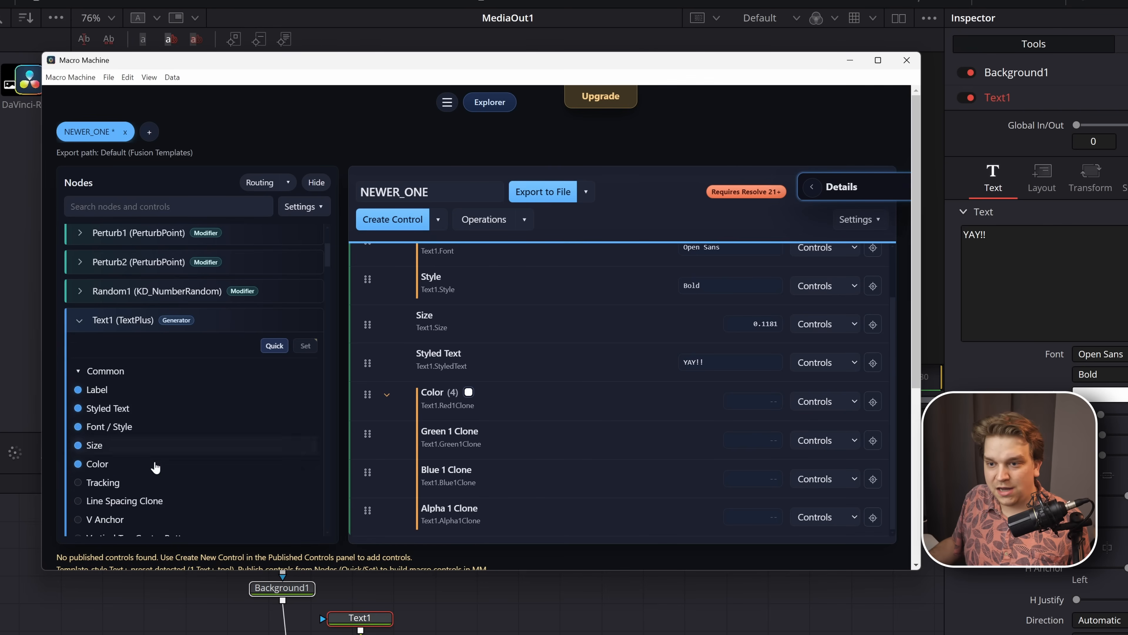
pyautogui.scroll(-3, 133, 445)
pyautogui.click(98, 438)
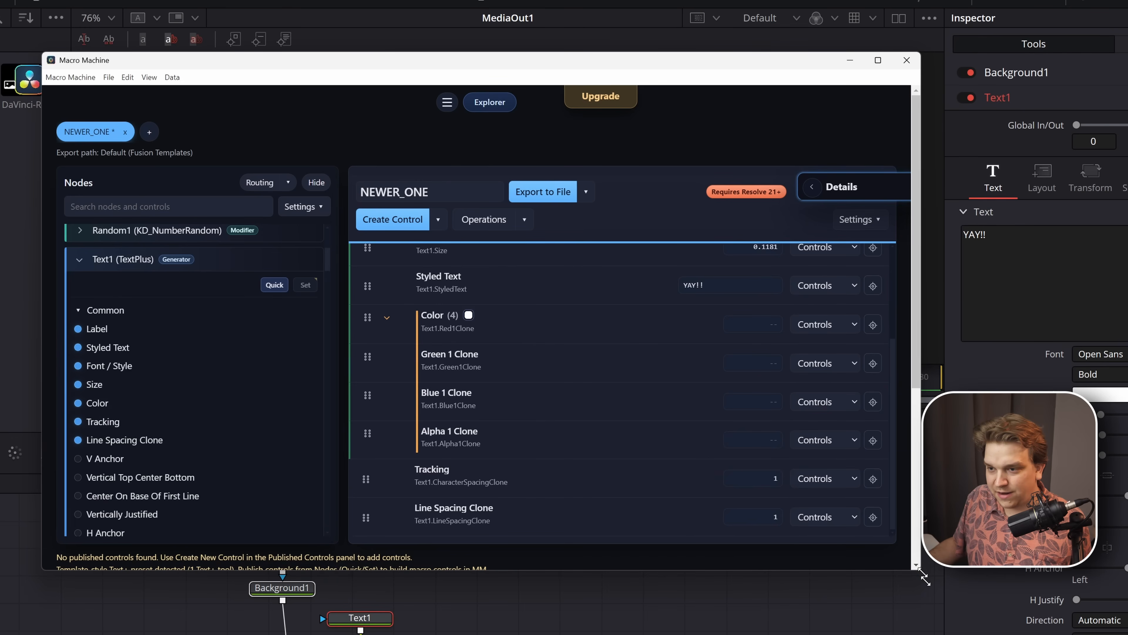
pyautogui.moveTo(921, 570); pyautogui.dragTo(1013, 634)
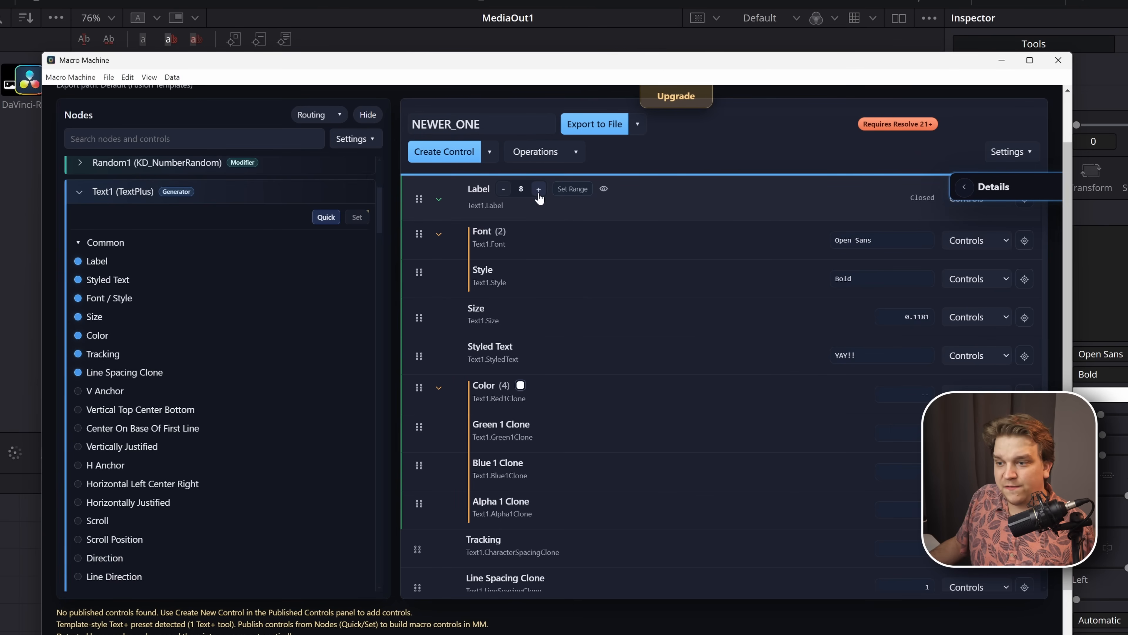
# - Extend the Label group's range so that it ends at Line Spacing Clone
pyautogui.scroll(-1, 539, 198)
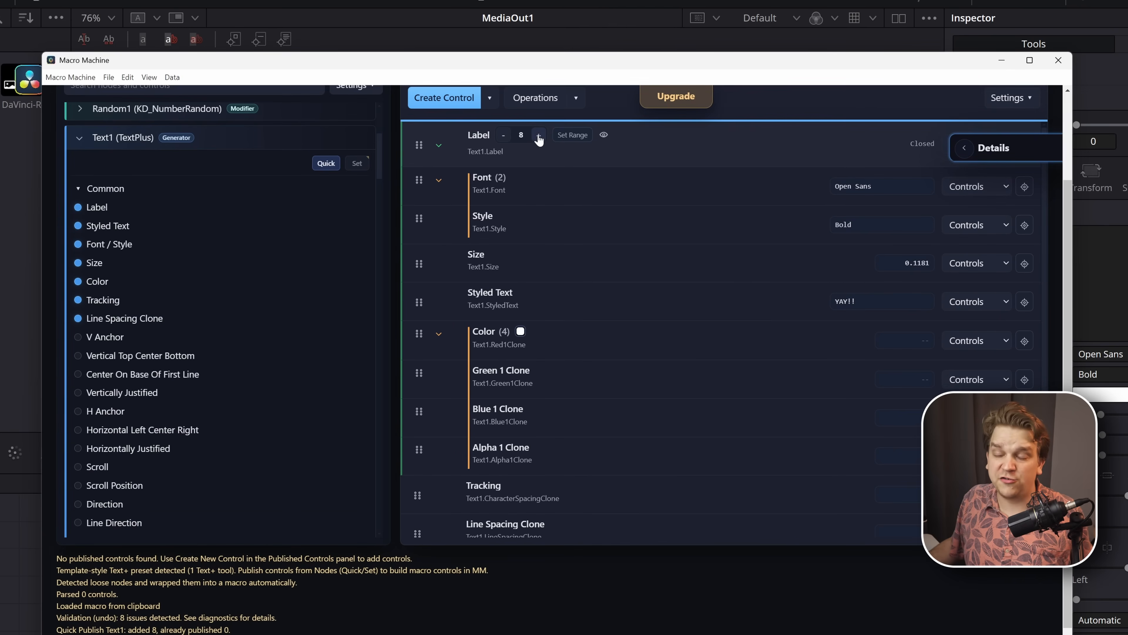
pyautogui.click(573, 136)
pyautogui.scroll(-1, 596, 531)
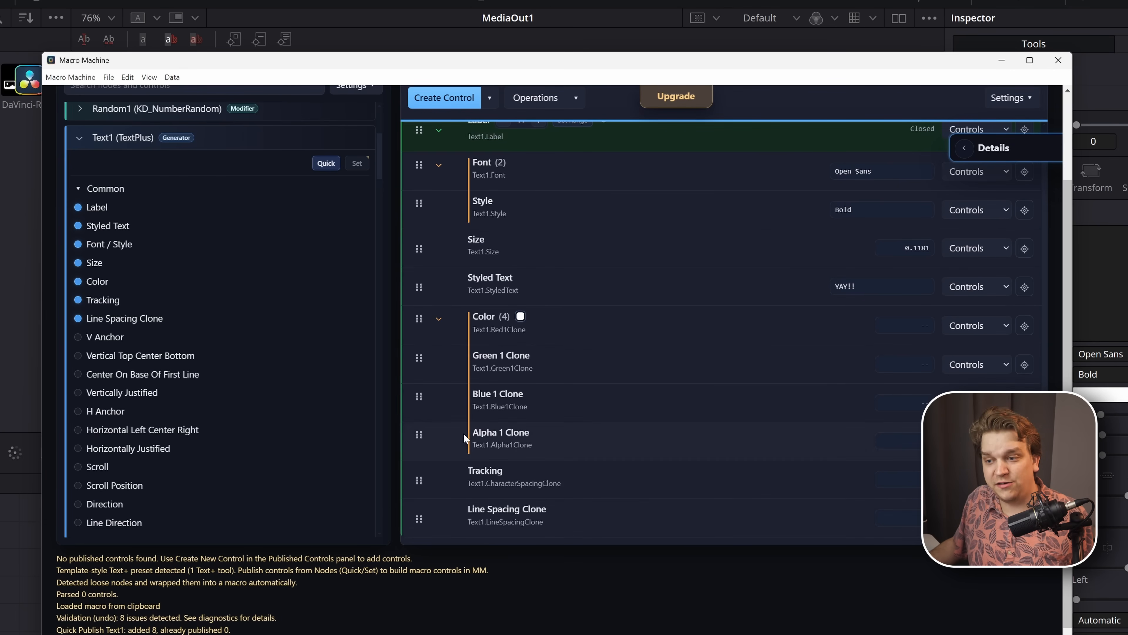
pyautogui.scroll(-3, 409, 489)
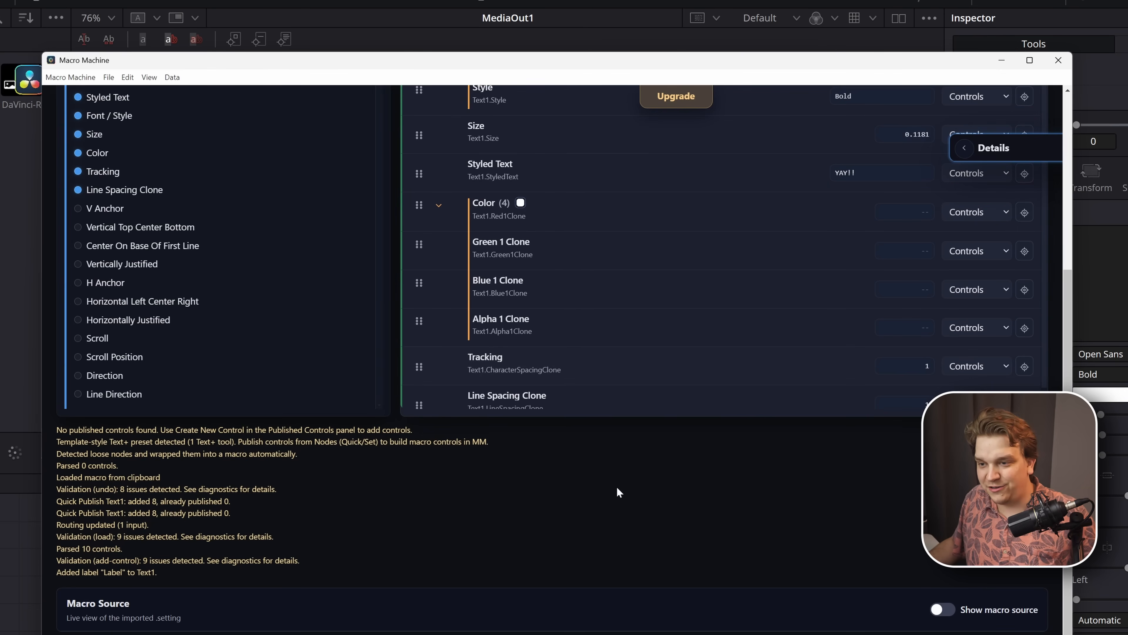
pyautogui.scroll(6, 619, 494)
# - Collapse the Label group, view the label's properties, and expand the group again
pyautogui.click(439, 268)
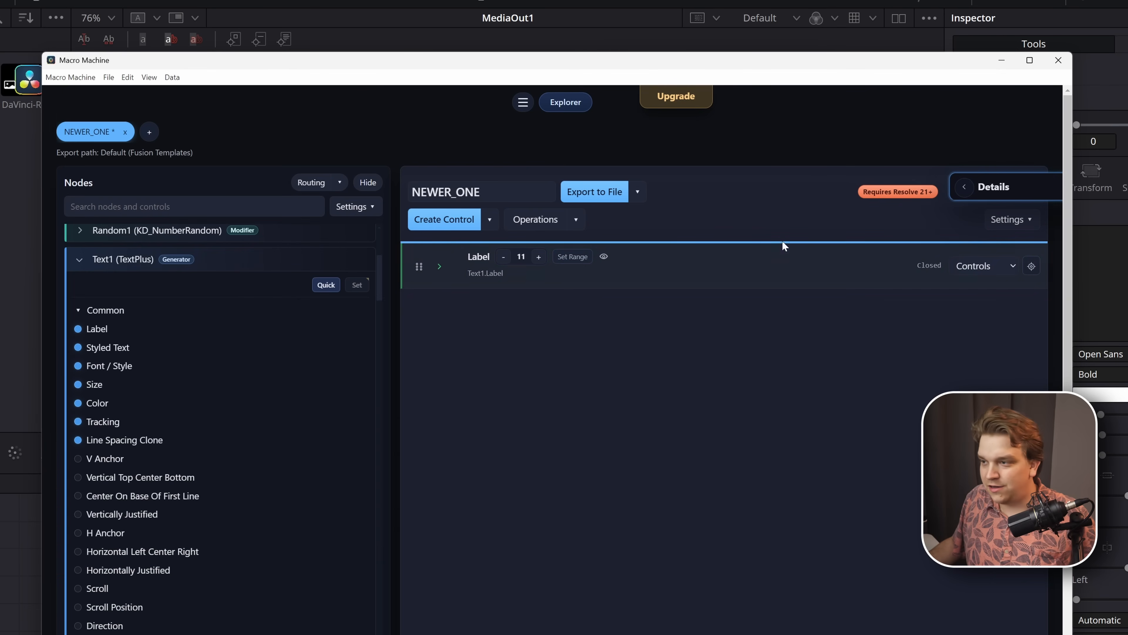
pyautogui.click(718, 280)
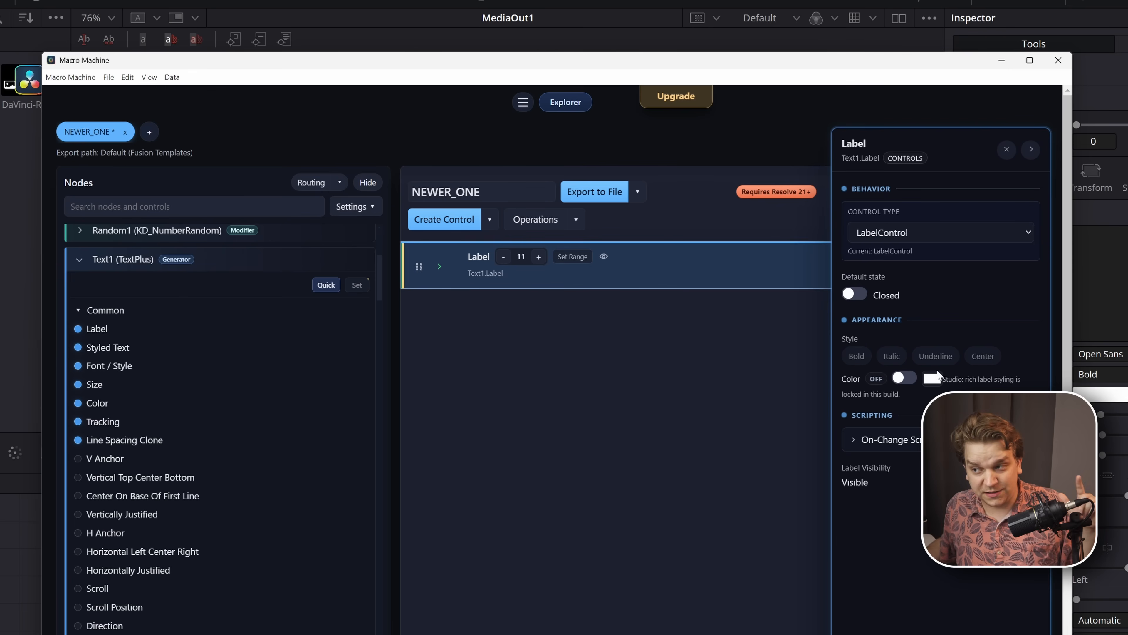
pyautogui.click(440, 266)
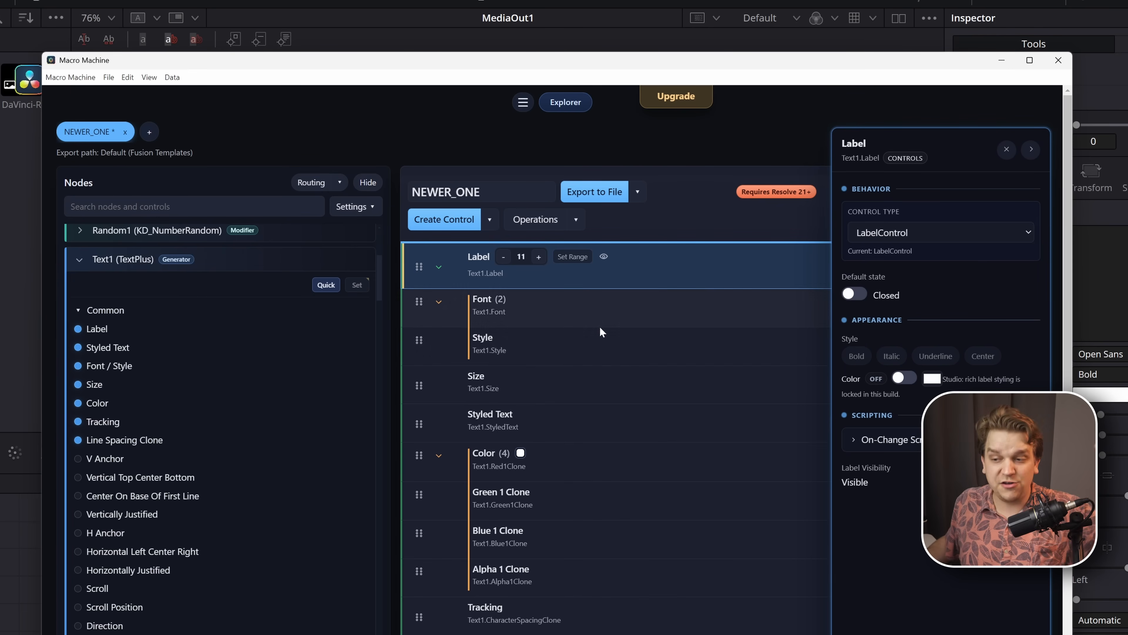
# - Examine the Size control's Expression and On-Change Script sections and the Color control's properties
pyautogui.click(583, 394)
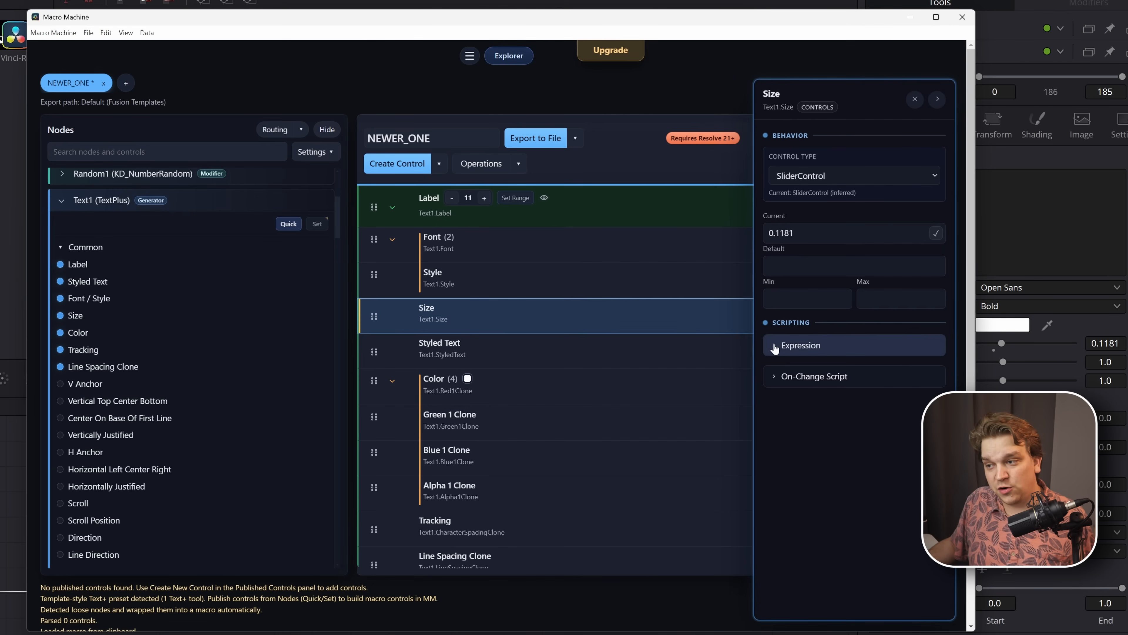
pyautogui.click(774, 347)
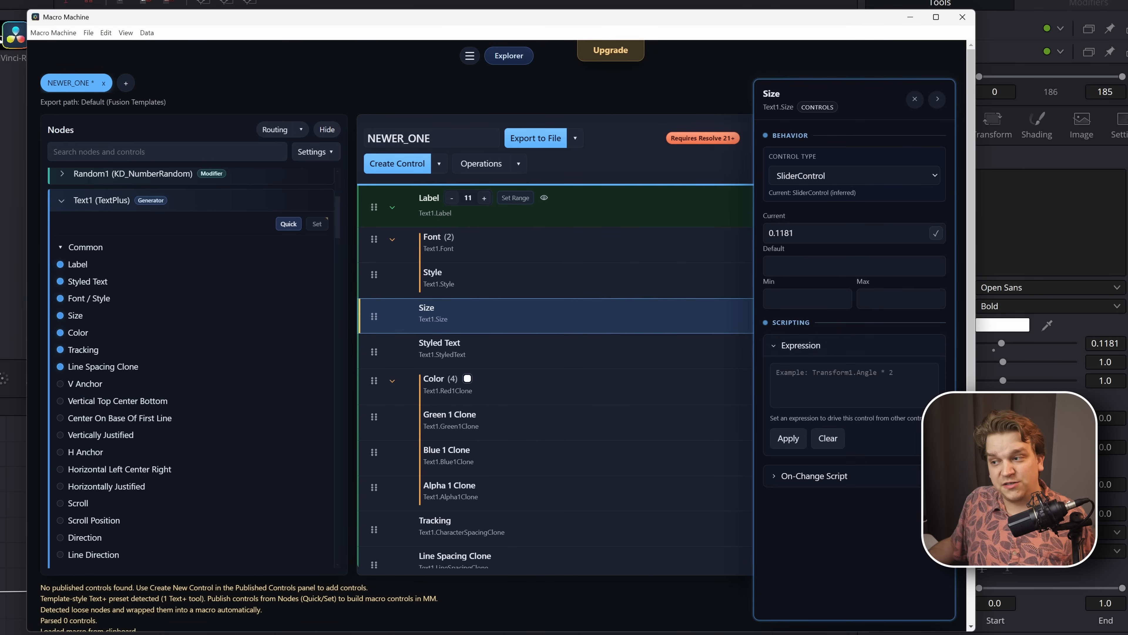
pyautogui.click(778, 475)
pyautogui.scroll(-1, 822, 471)
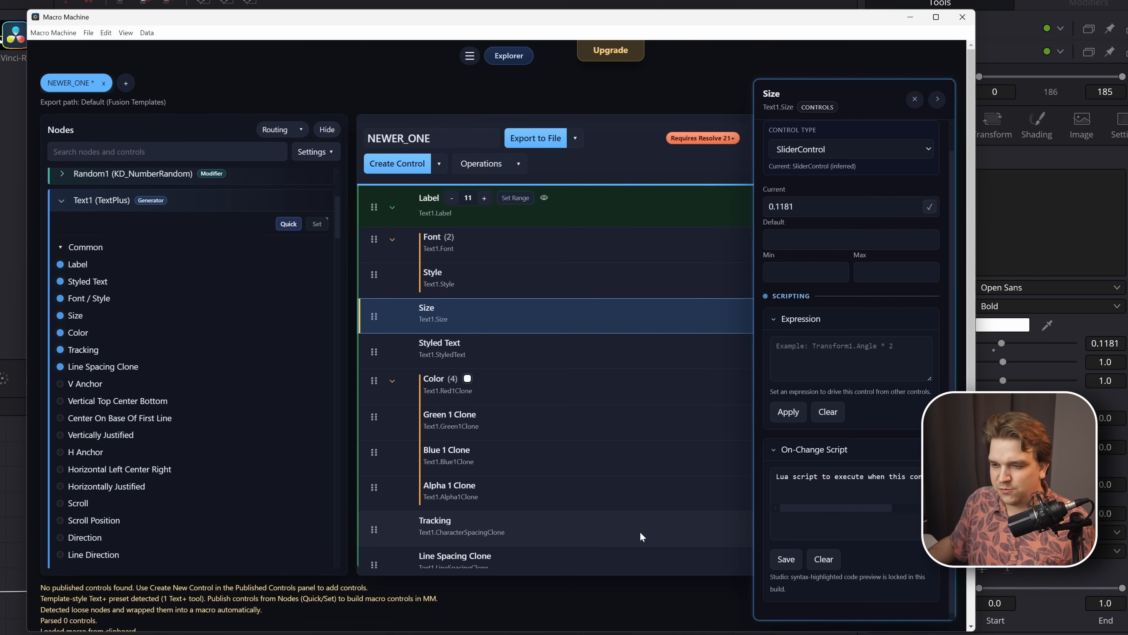
pyautogui.click(543, 382)
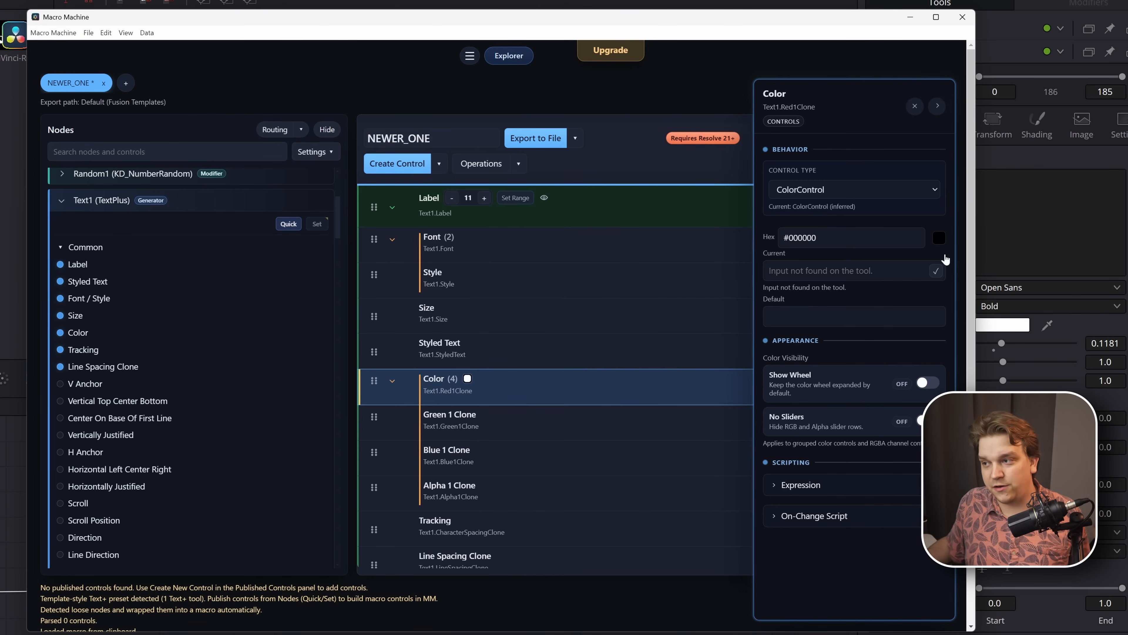
# - Set the Color control's default to a dark red, hex #B92D2D, using the RGBA colour picker
pyautogui.click(938, 236)
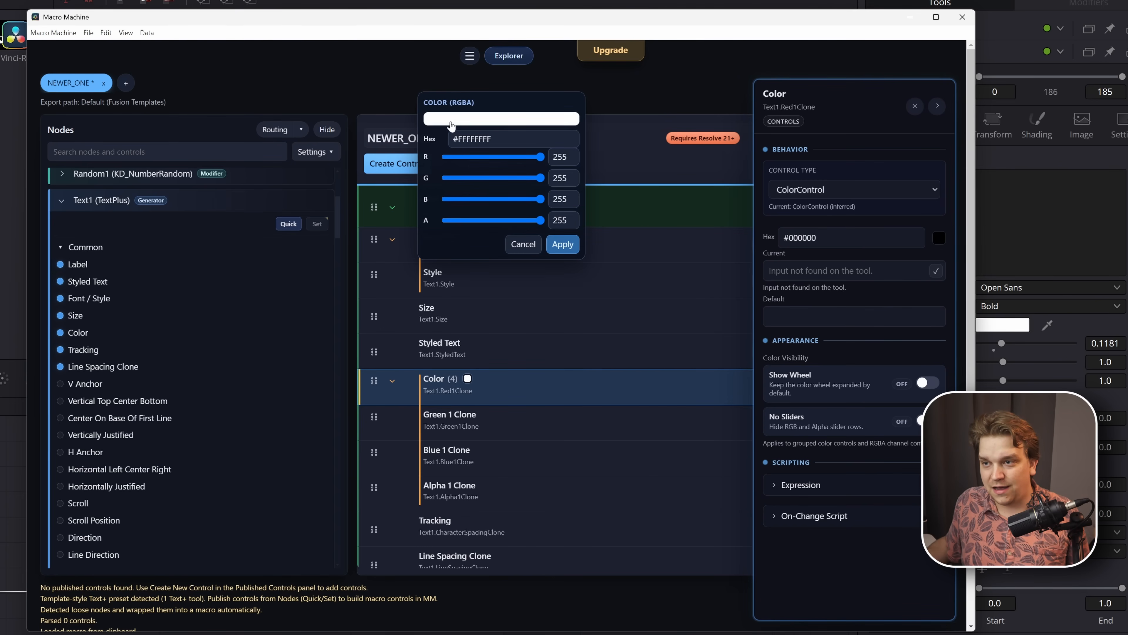
pyautogui.click(461, 119)
pyautogui.click(517, 148)
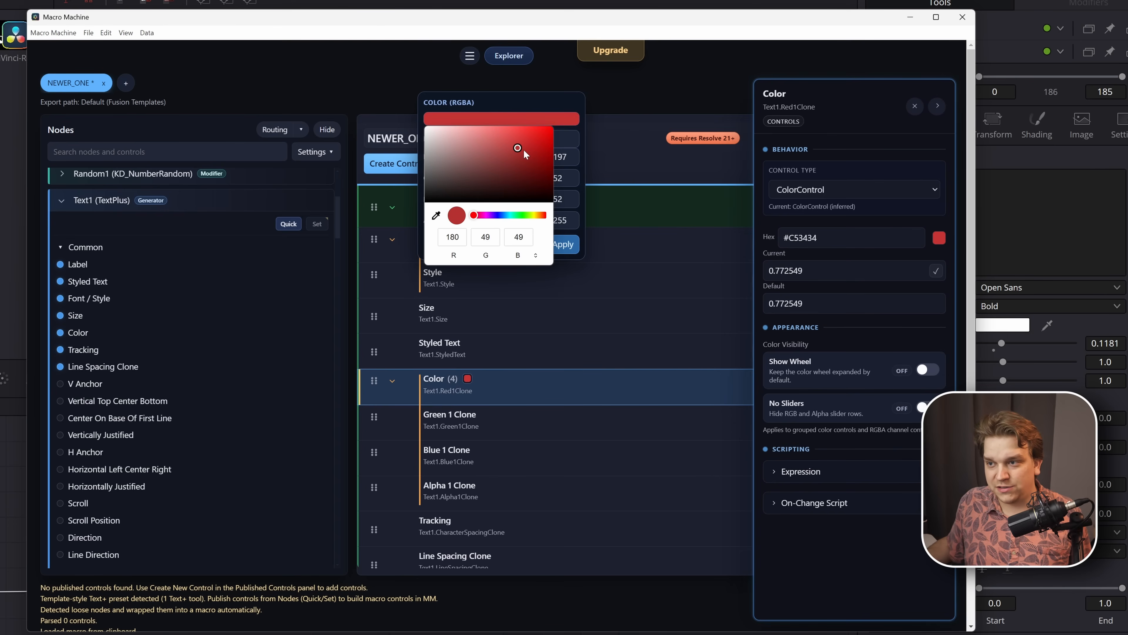
pyautogui.click(521, 147)
pyautogui.click(562, 244)
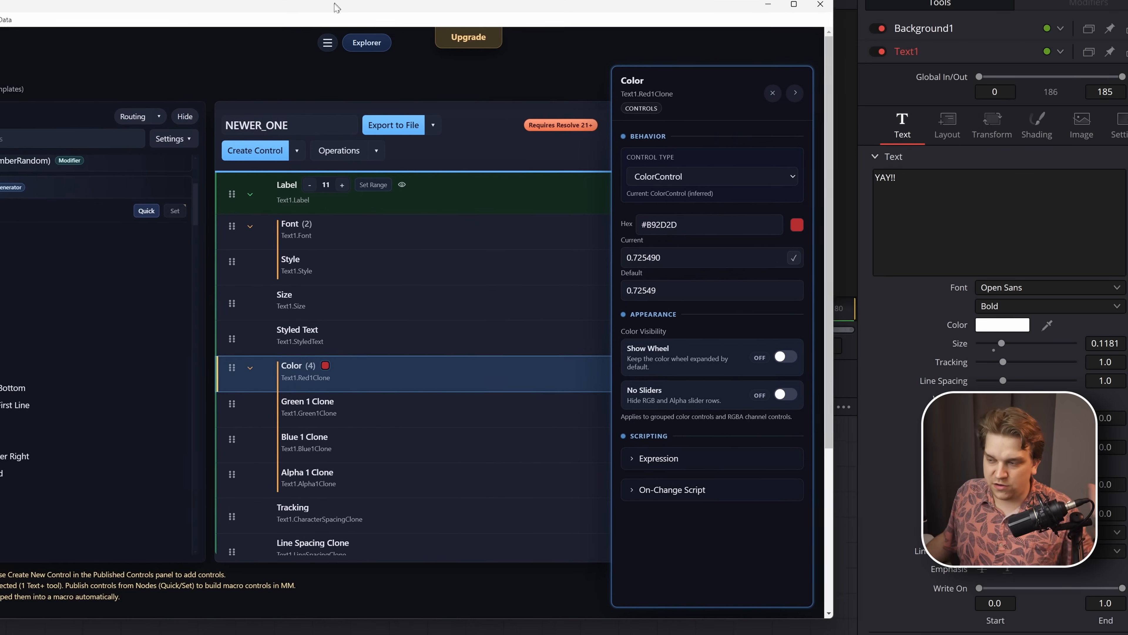
# - Move the Macro Machine window aside, hide the node list and view the quick options for creating new controls
pyautogui.moveTo(635, 17); pyautogui.dragTo(484, 5)
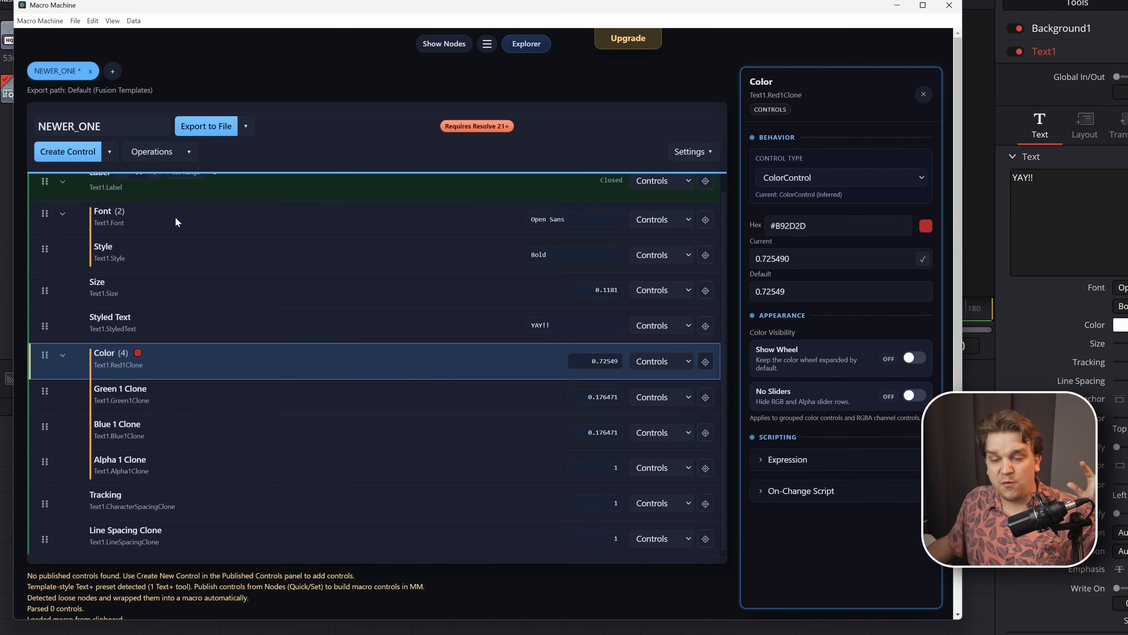
pyautogui.scroll(1, 226, 275)
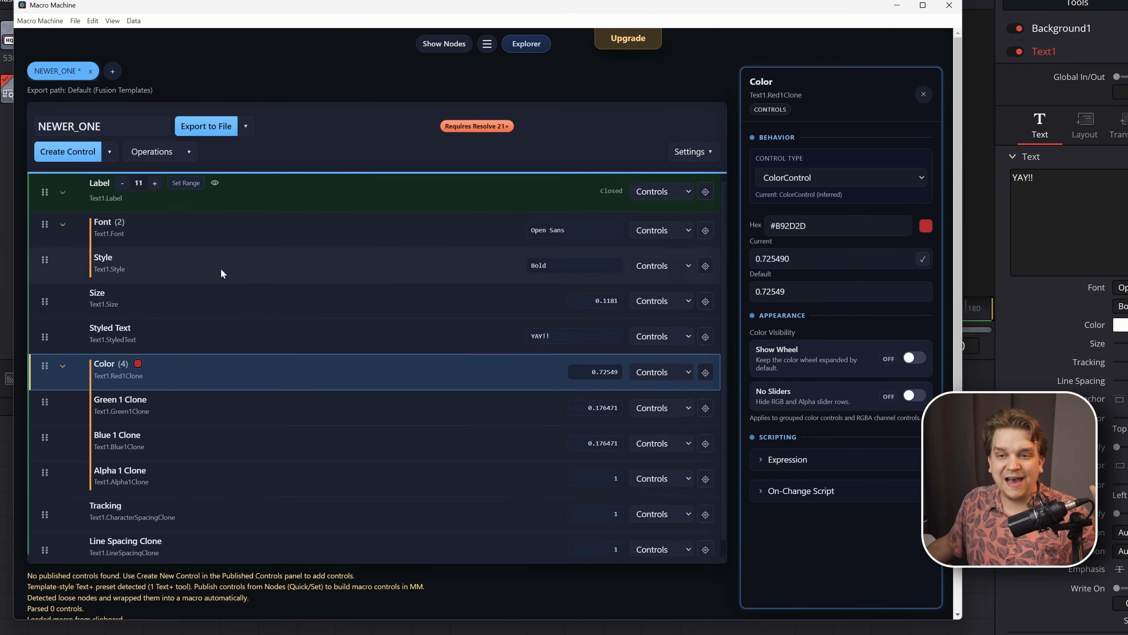
pyautogui.click(110, 161)
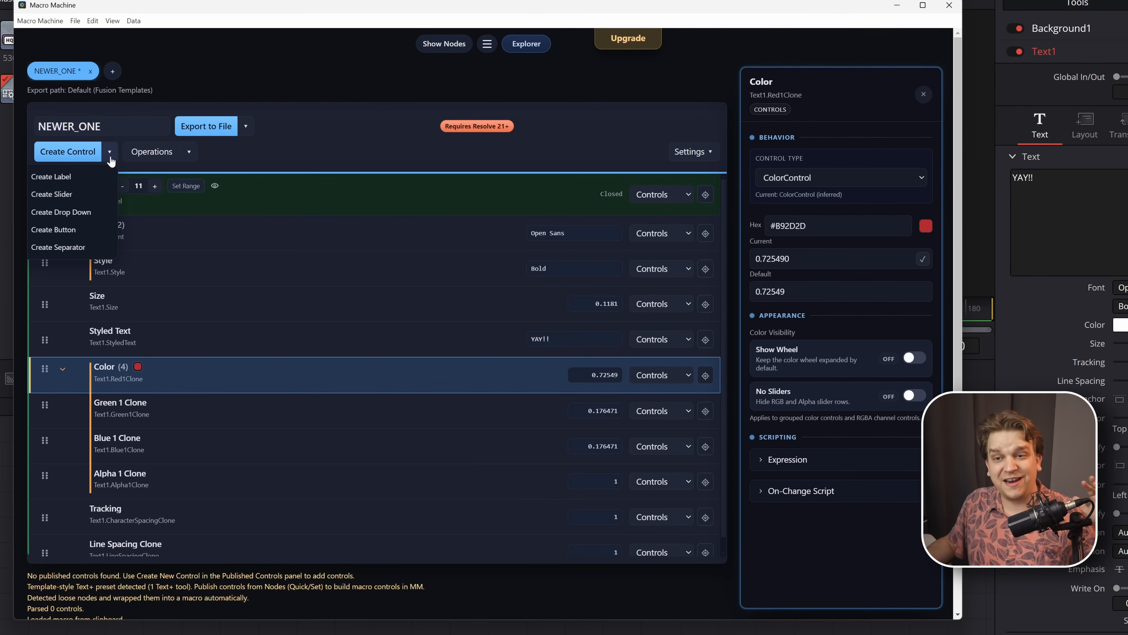
pyautogui.click(111, 161)
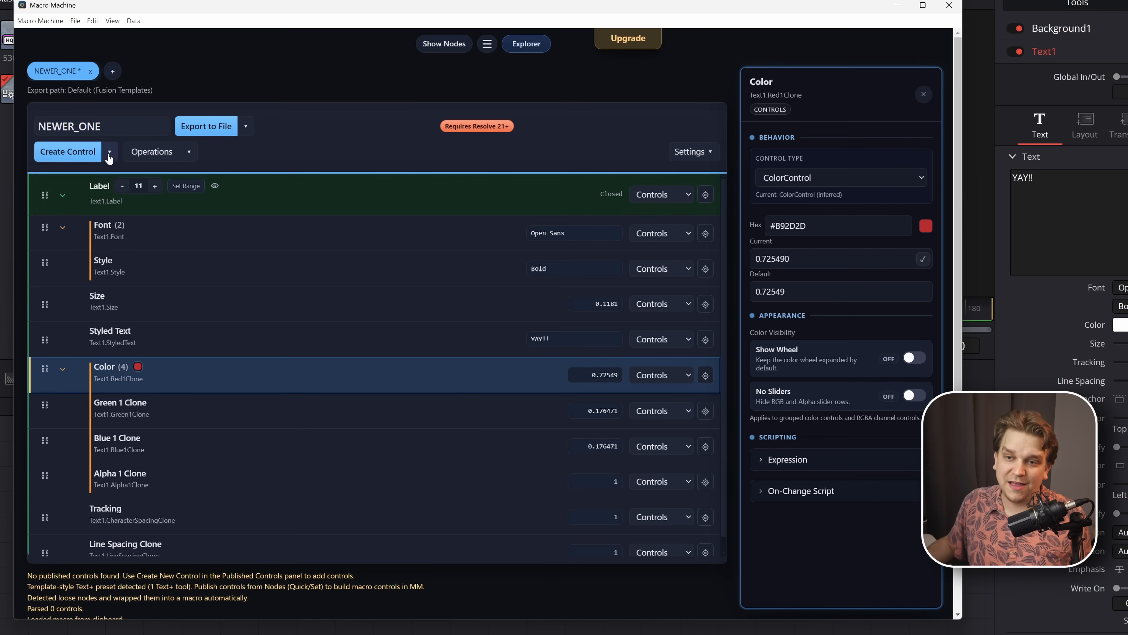
pyautogui.click(111, 161)
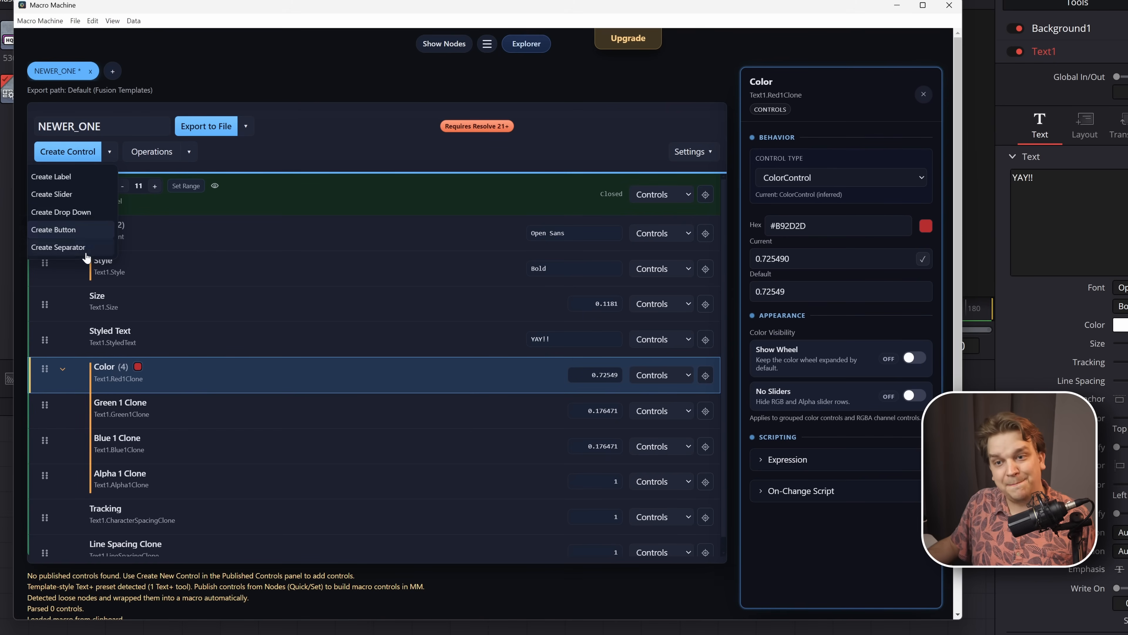
# - Show the node list, review the control types offered for a new Text1 control, and close the dialog without adding one
pyautogui.click(443, 43)
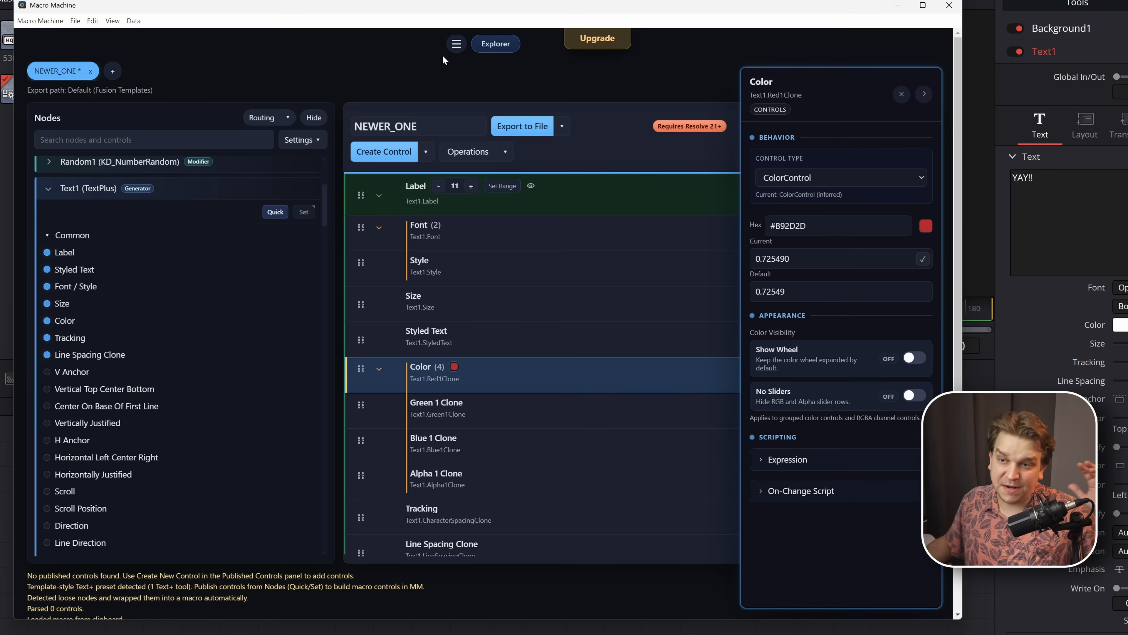
pyautogui.click(375, 154)
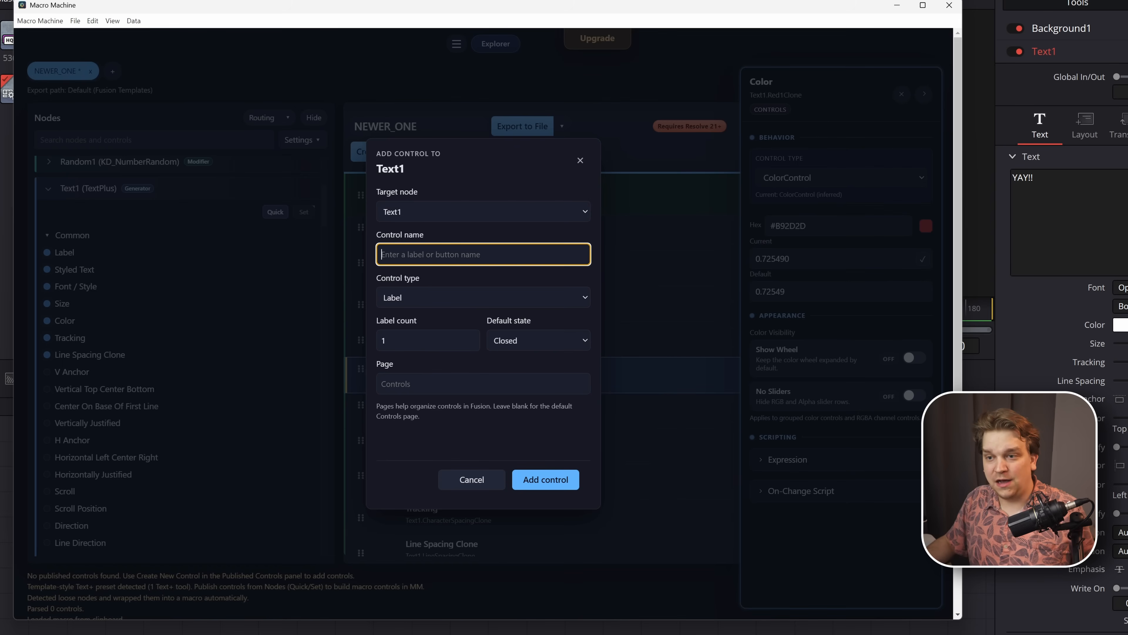
pyautogui.click(453, 227)
pyautogui.click(444, 298)
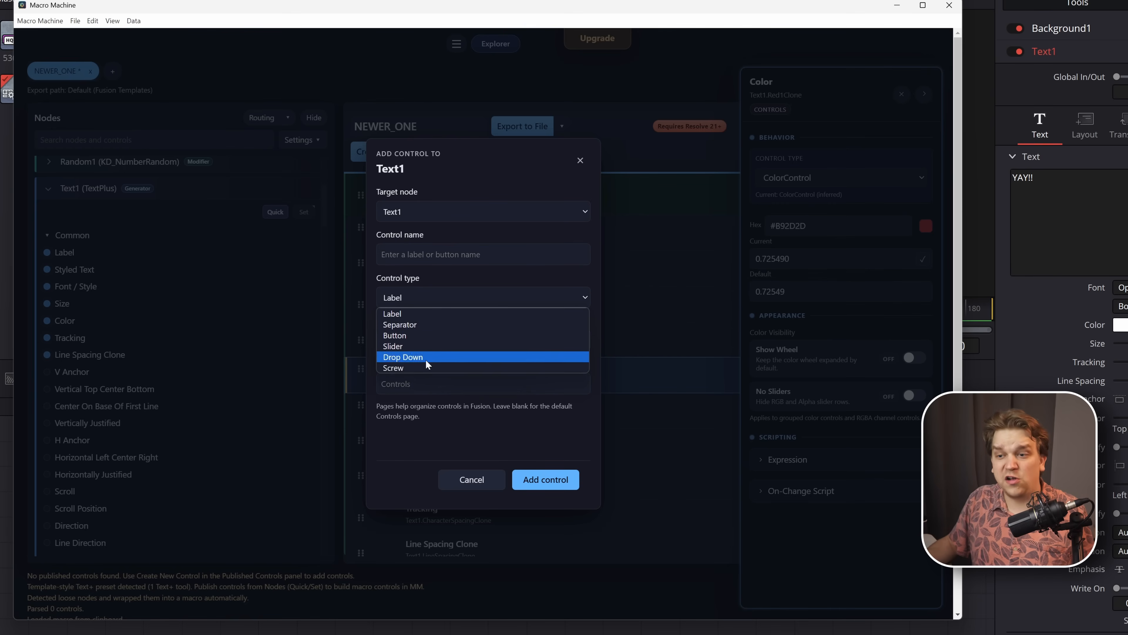
pyautogui.click(374, 313)
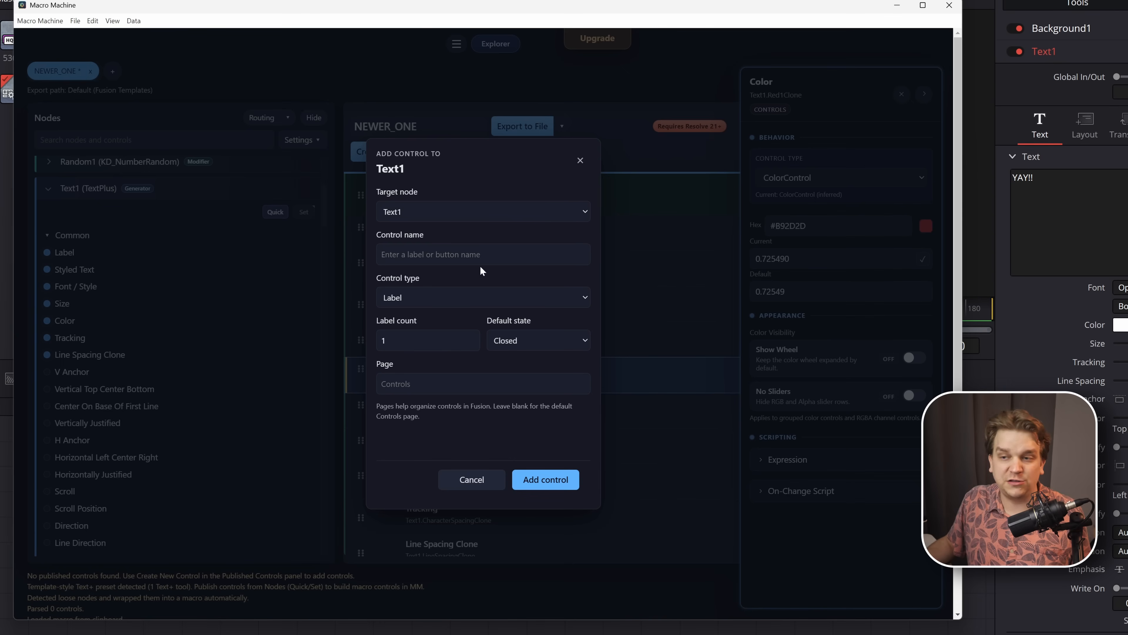
pyautogui.click(580, 160)
# - Create a Button control after Line Spacing Clone in the published controls
pyautogui.click(426, 152)
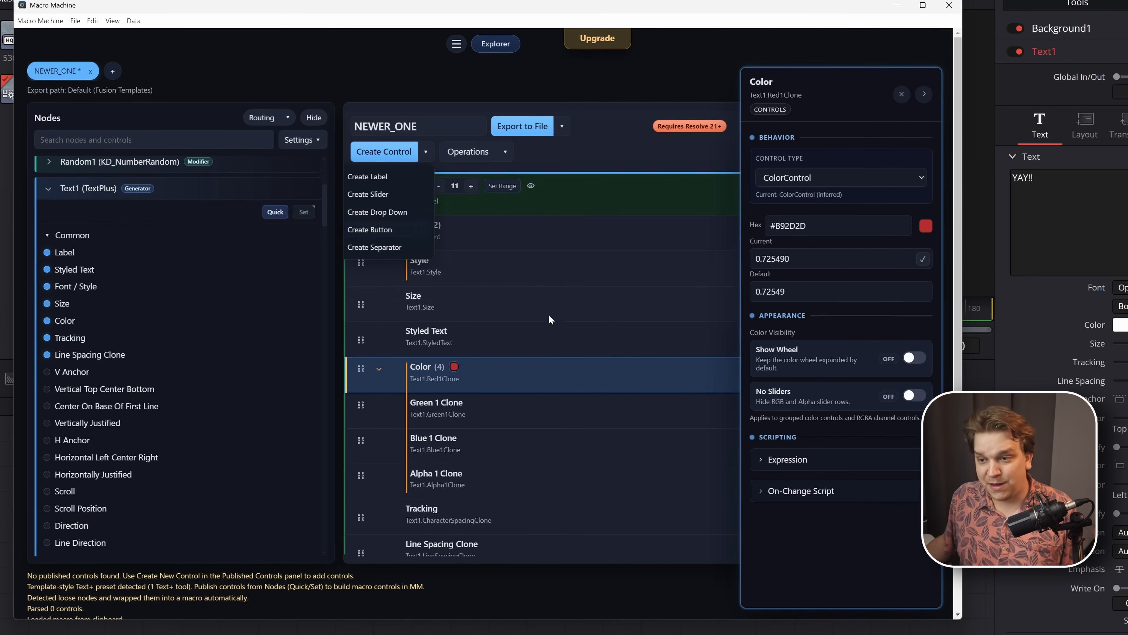
pyautogui.click(537, 340)
pyautogui.scroll(-1, 529, 520)
pyautogui.click(525, 518)
pyautogui.click(495, 542)
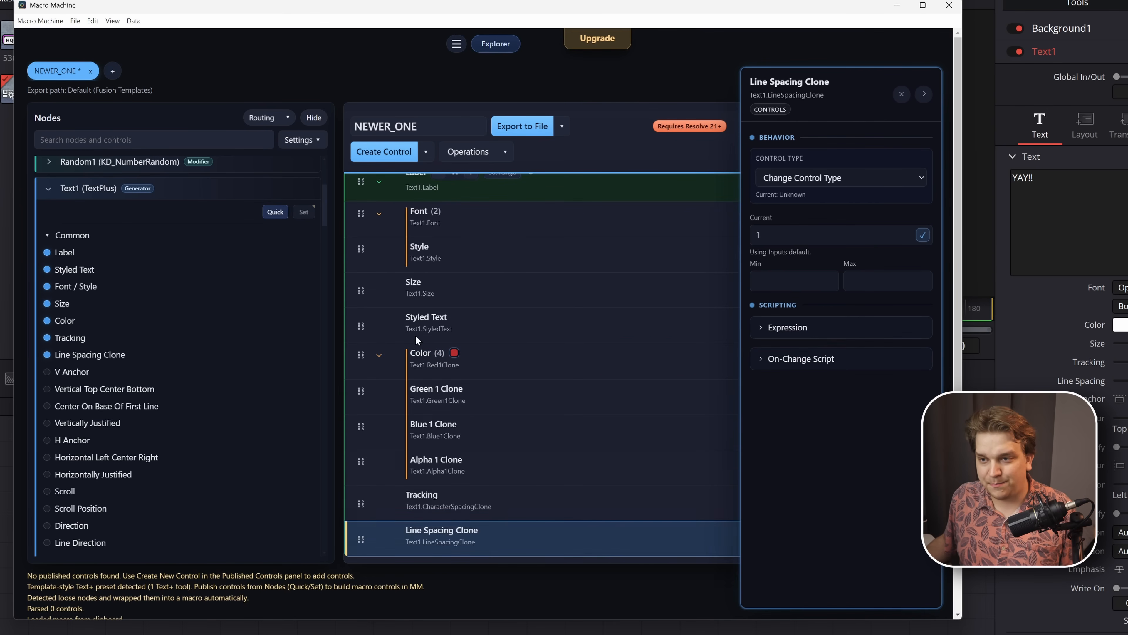
pyautogui.click(430, 155)
pyautogui.click(384, 232)
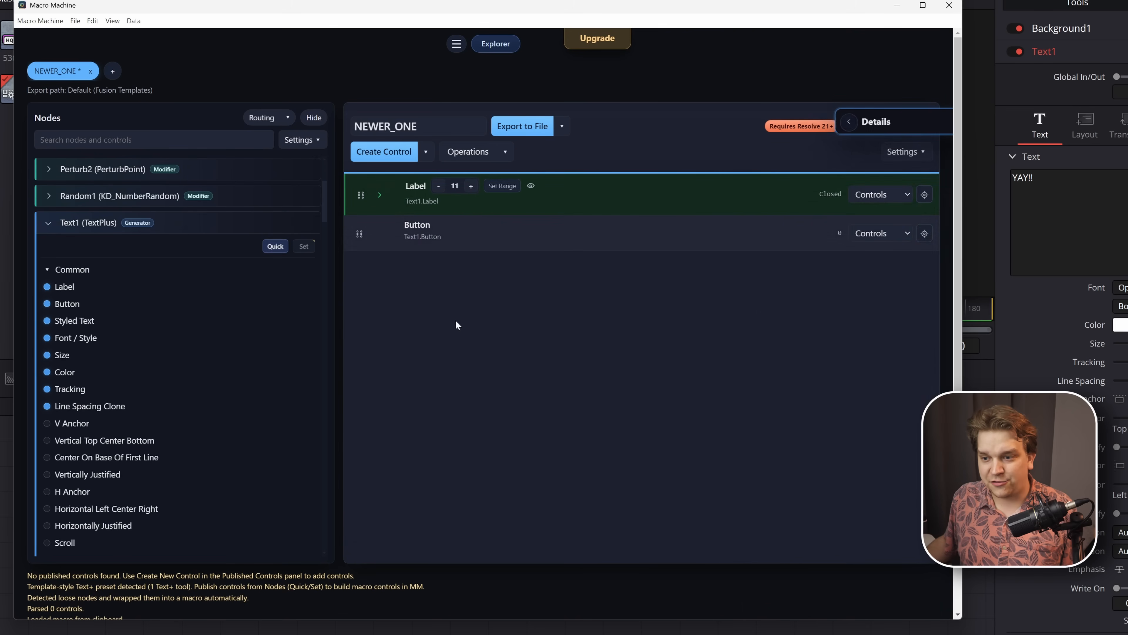
pyautogui.click(471, 240)
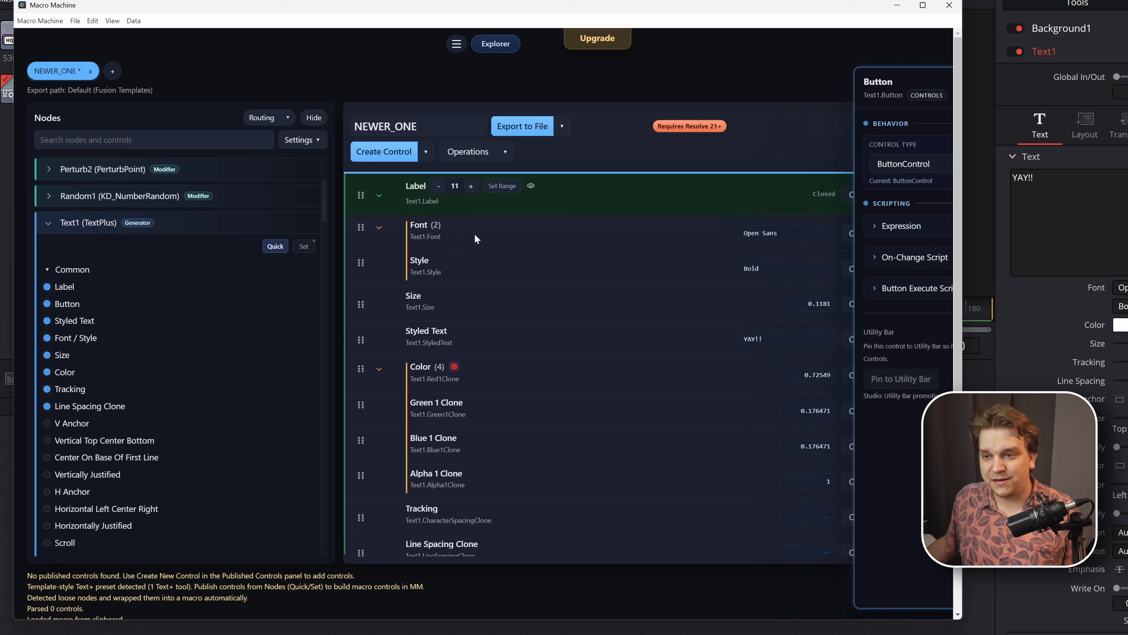
pyautogui.click(380, 196)
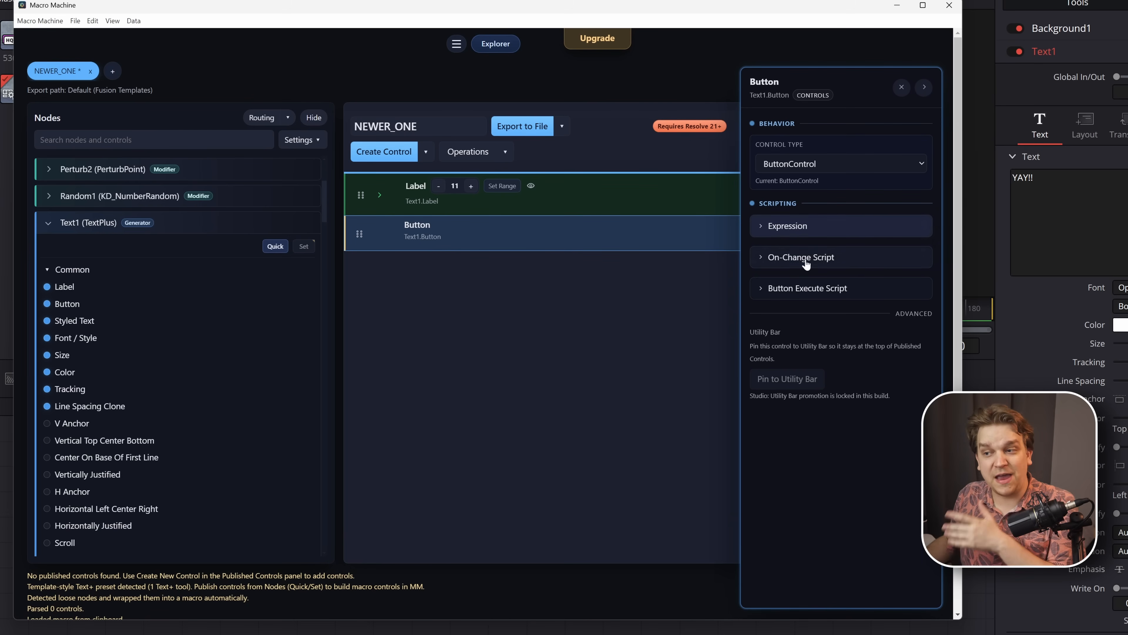
pyautogui.click(761, 293)
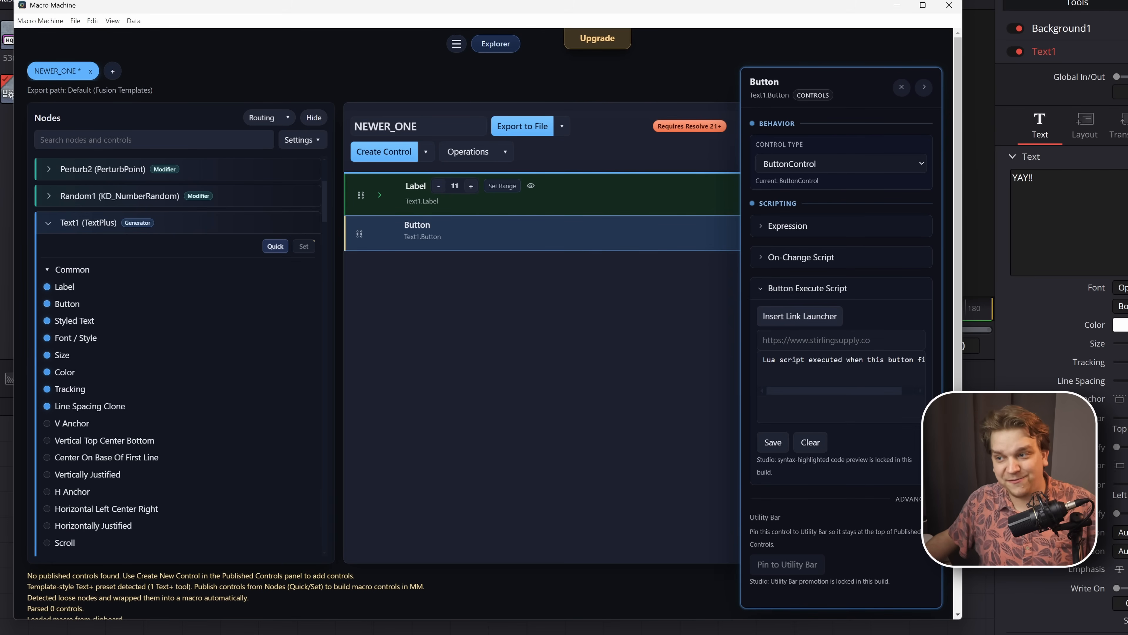
pyautogui.click(783, 321)
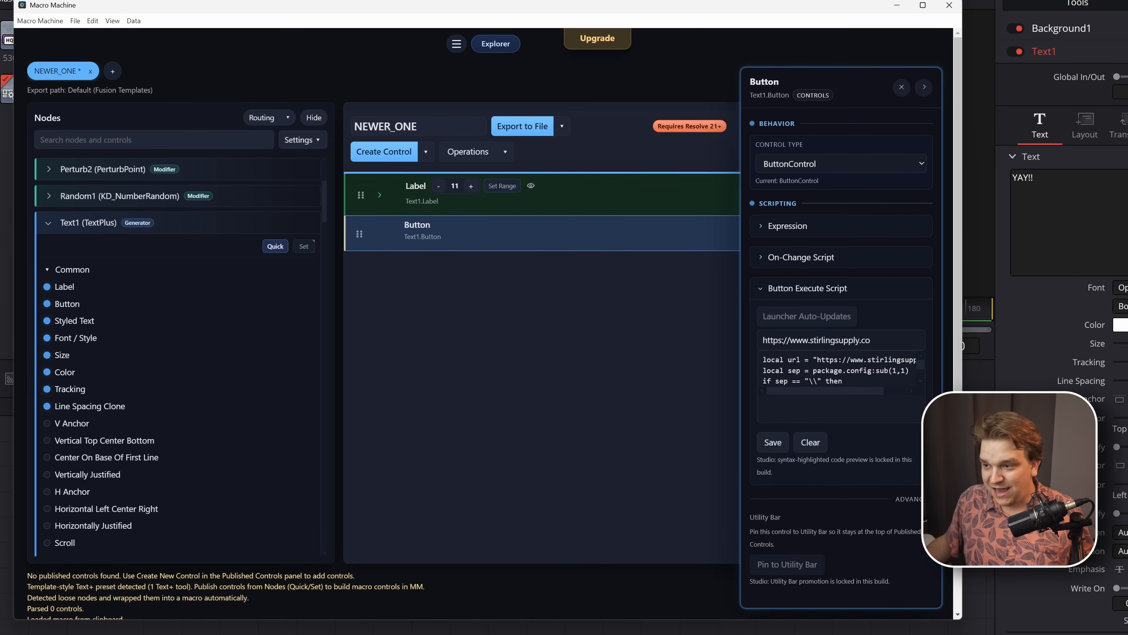
pyautogui.moveTo(871, 340); pyautogui.dragTo(753, 350)
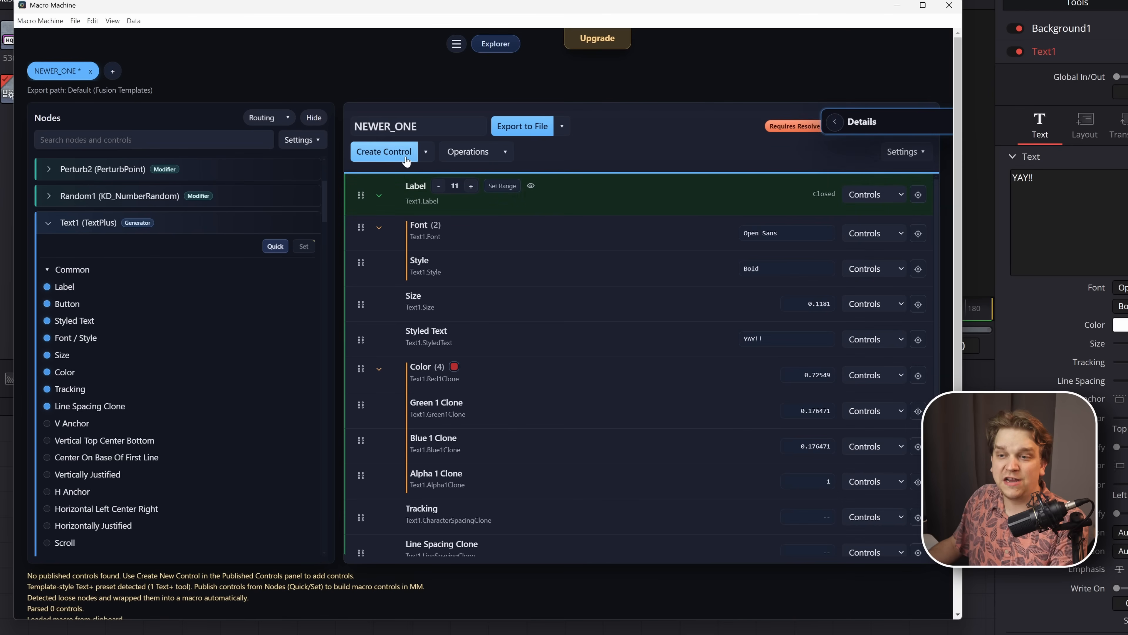
# - Examine the macro's Operations options, including Remove Settings page, and compare them with Text1's Settings page in DaVinci Resolve
pyautogui.click(505, 153)
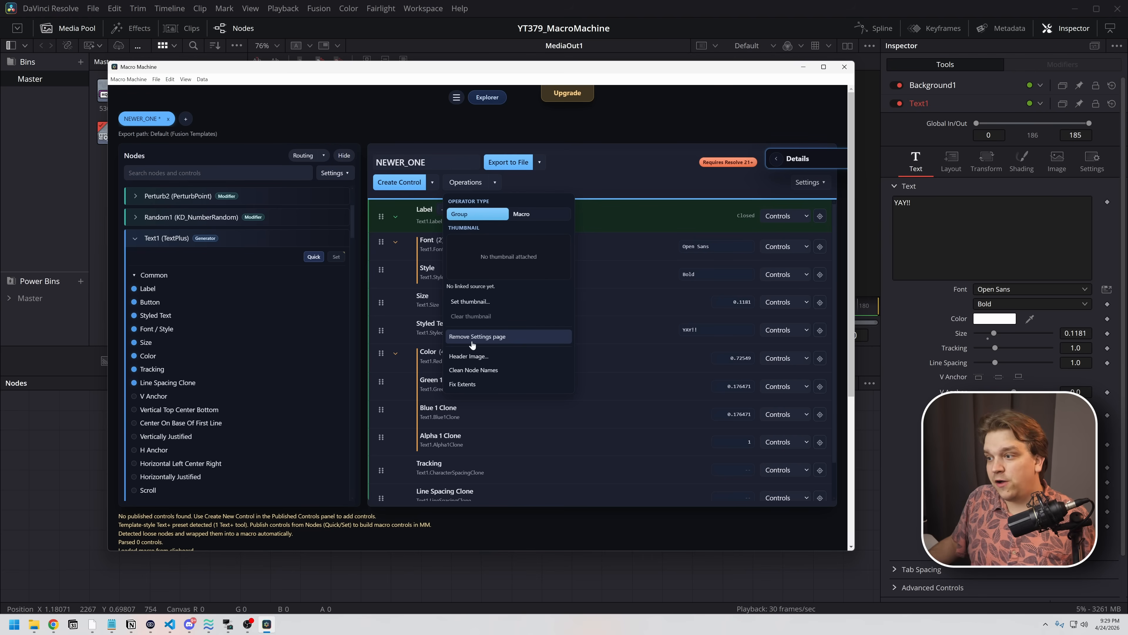
pyautogui.click(1097, 170)
pyautogui.click(1094, 163)
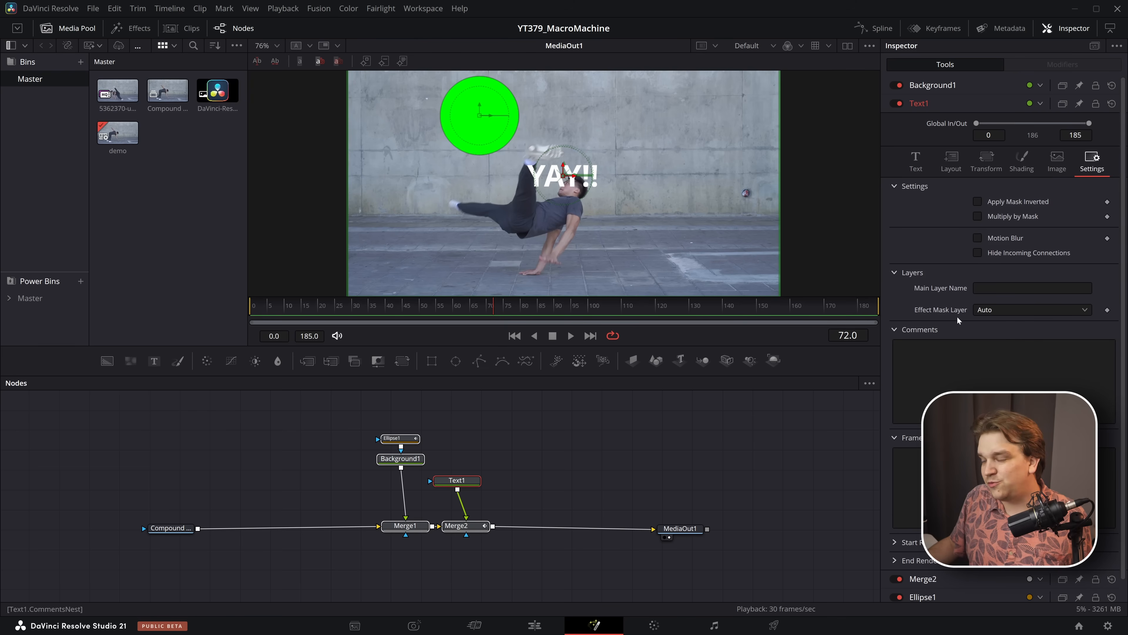
pyautogui.scroll(-1, 1013, 283)
pyautogui.scroll(1, 1012, 293)
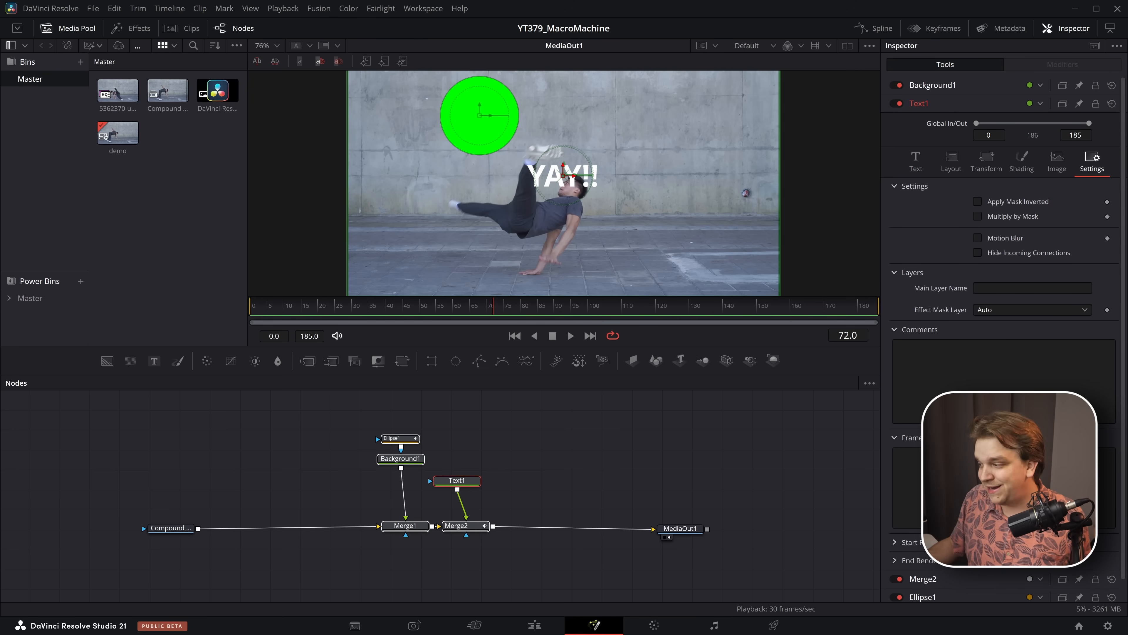
pyautogui.hotkey('alt', 'Tab')
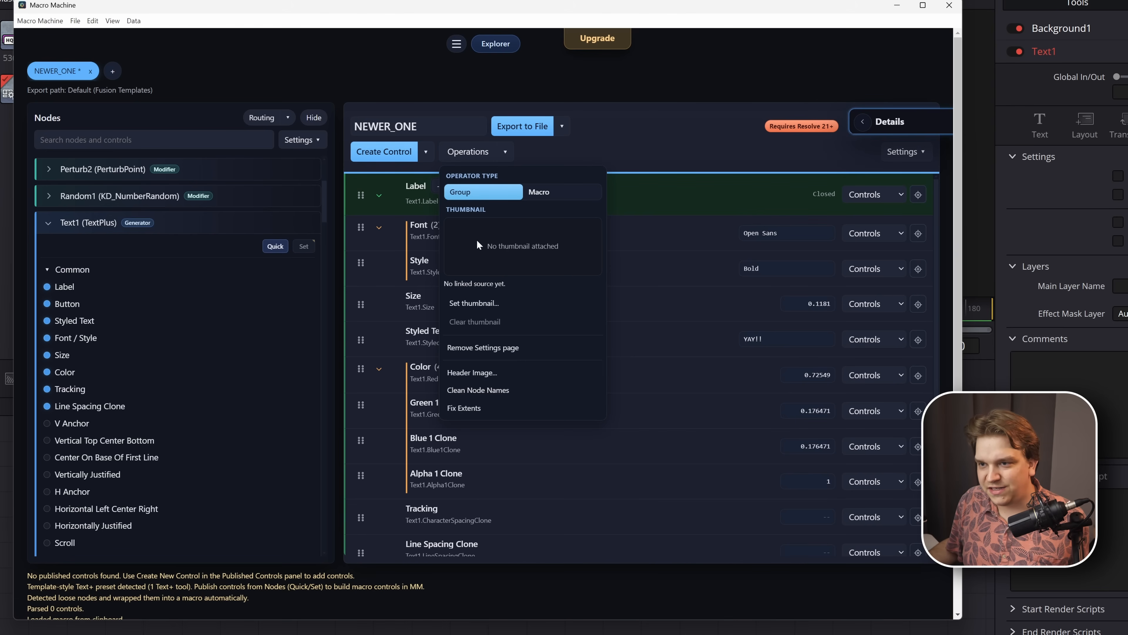
pyautogui.click(654, 149)
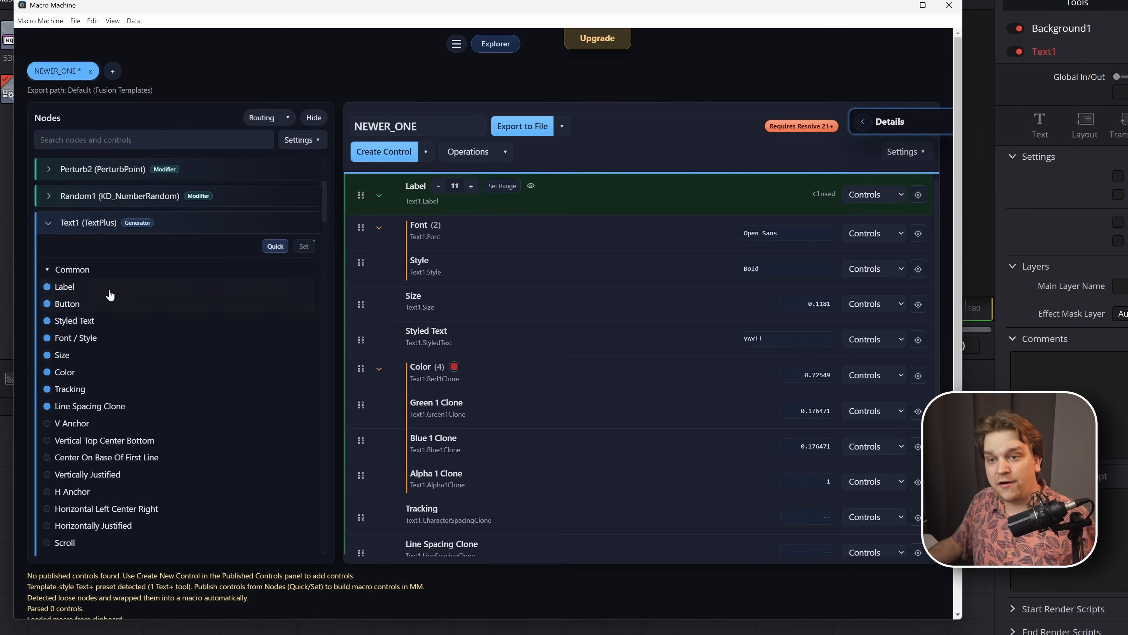
pyautogui.scroll(3, 111, 289)
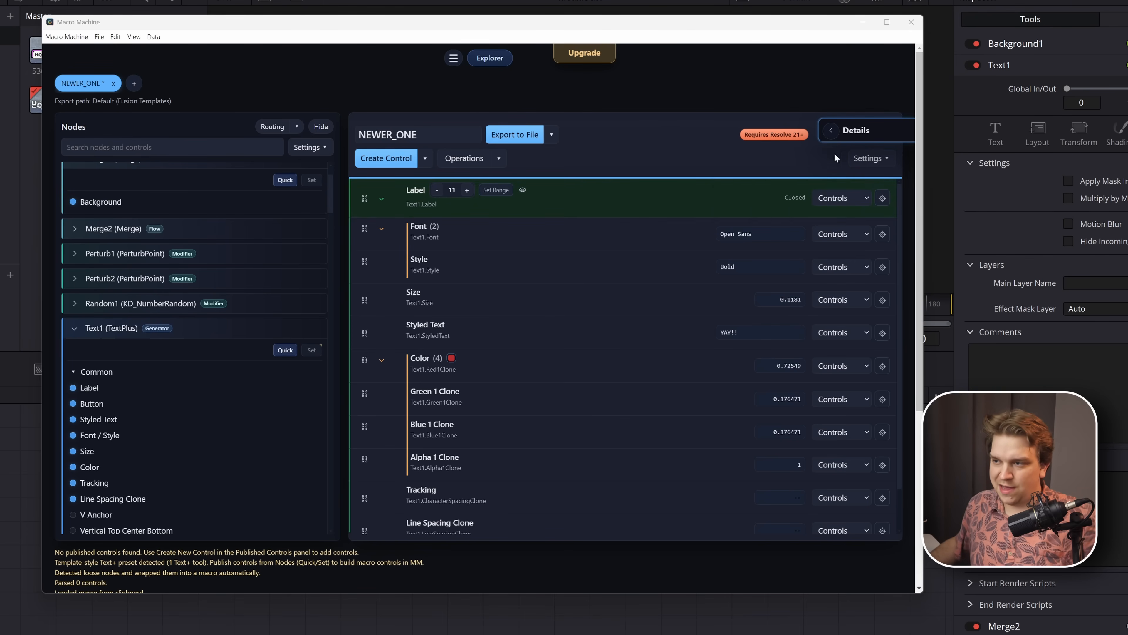
# - Show the search bar above the published controls and hide it again
pyautogui.click(864, 158)
pyautogui.click(875, 197)
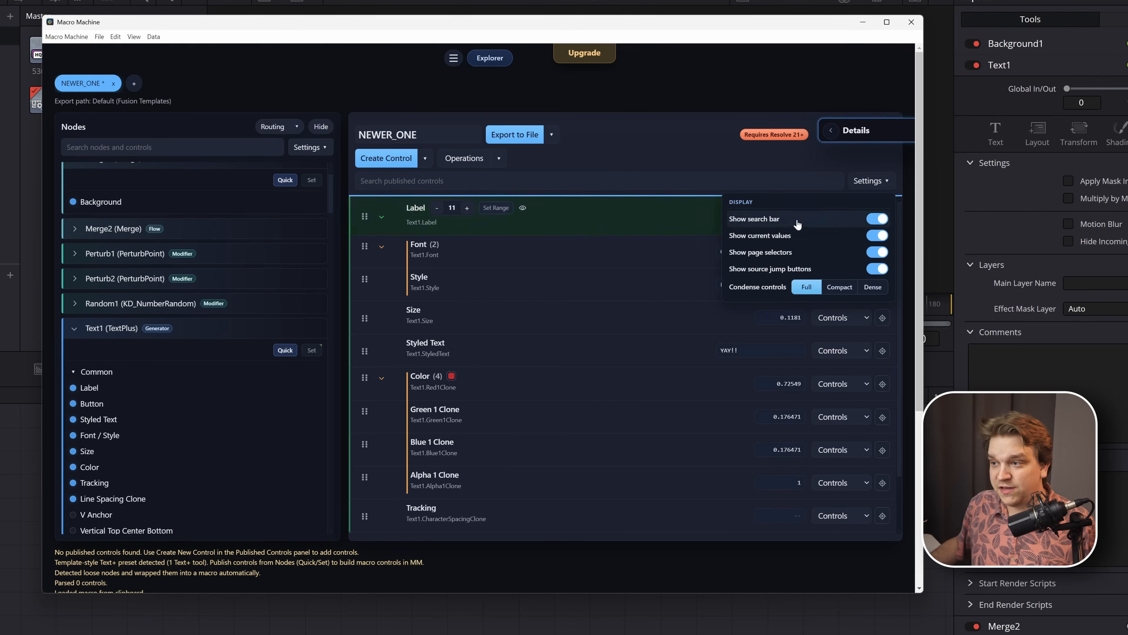
pyautogui.click(877, 219)
pyautogui.click(714, 152)
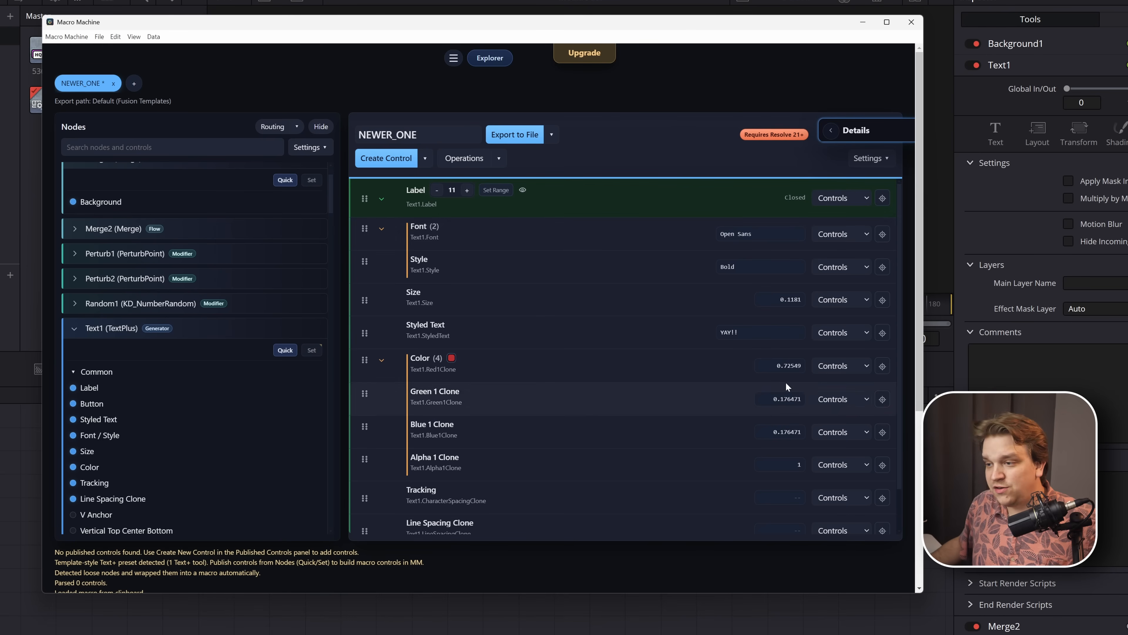
# - Review the published controls' values and page selectors, and locate Line Spacing Clone's source in the node list
pyautogui.scroll(-1, 786, 387)
pyautogui.scroll(1, 796, 477)
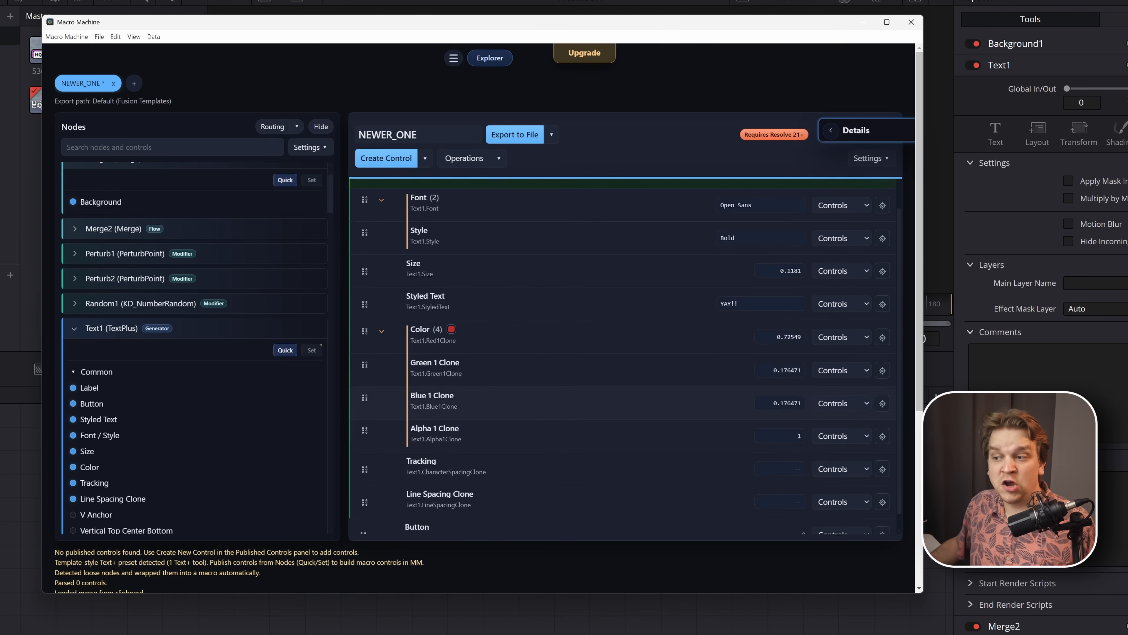
pyautogui.scroll(-1, 773, 345)
pyautogui.scroll(1, 773, 342)
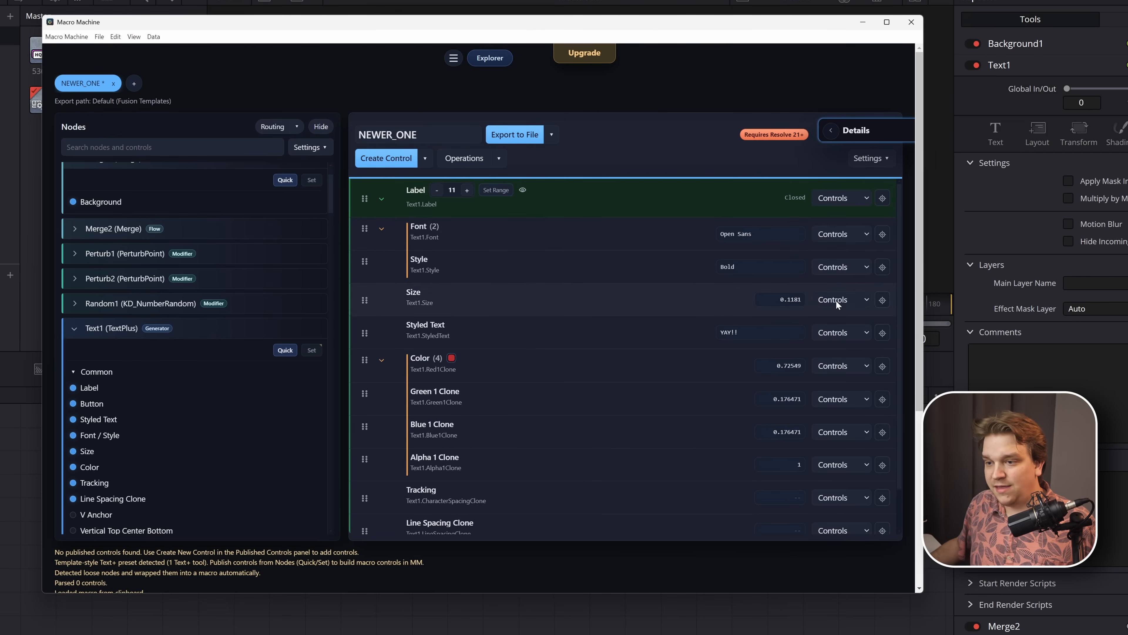
pyautogui.scroll(-1, 837, 304)
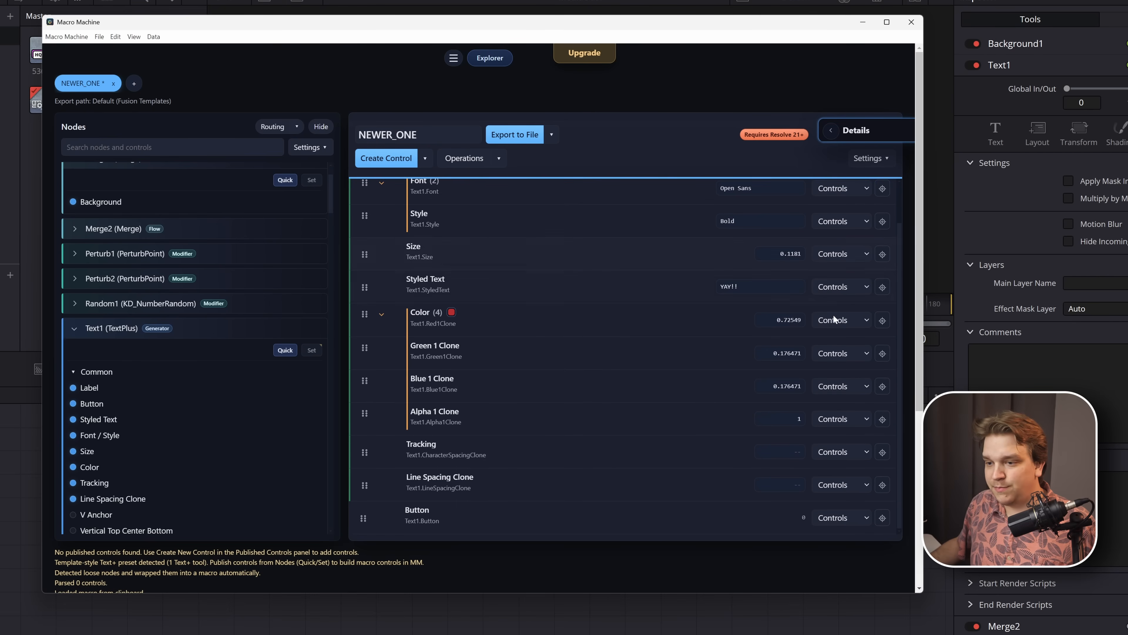
pyautogui.click(883, 485)
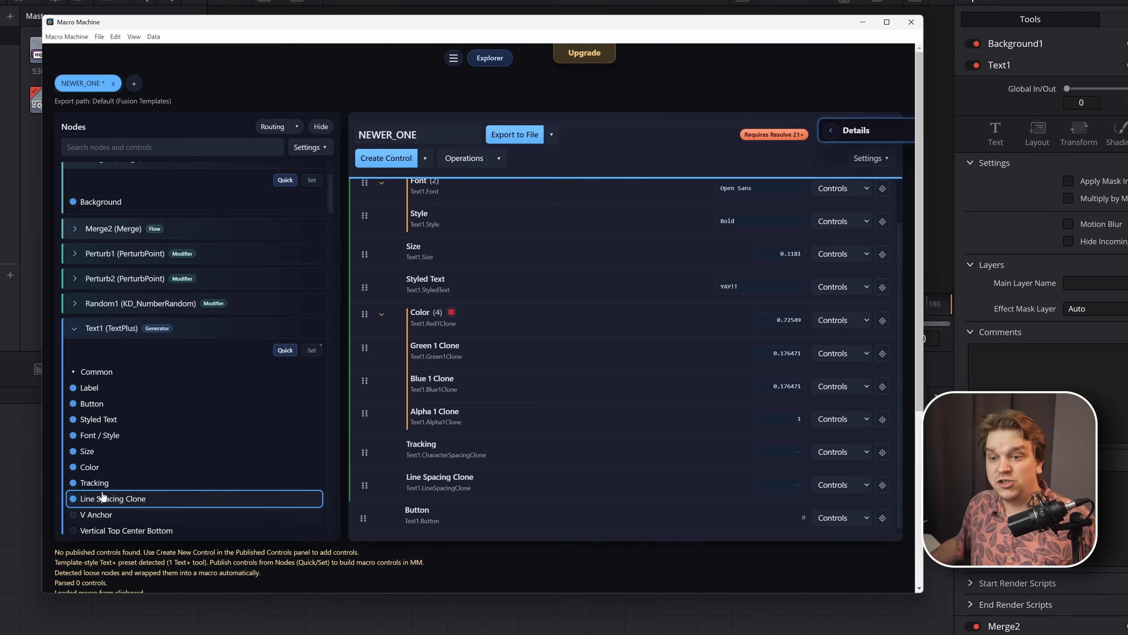
pyautogui.scroll(2, 117, 434)
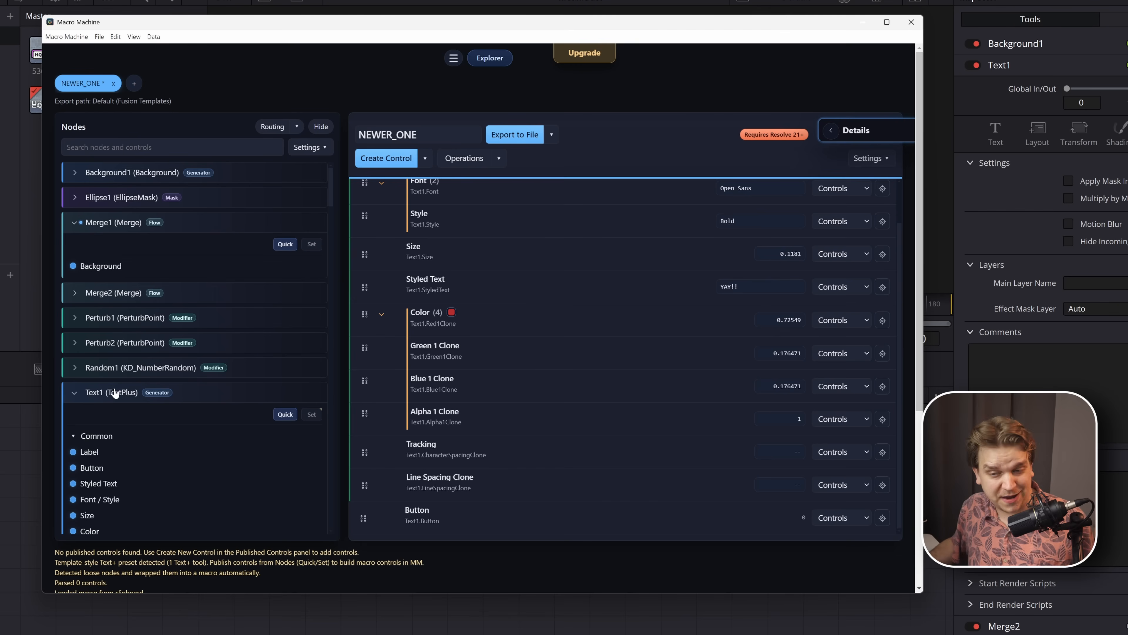
# - Turn off the display of current values, page selectors and source jump buttons for the published controls
pyautogui.click(869, 158)
pyautogui.click(878, 213)
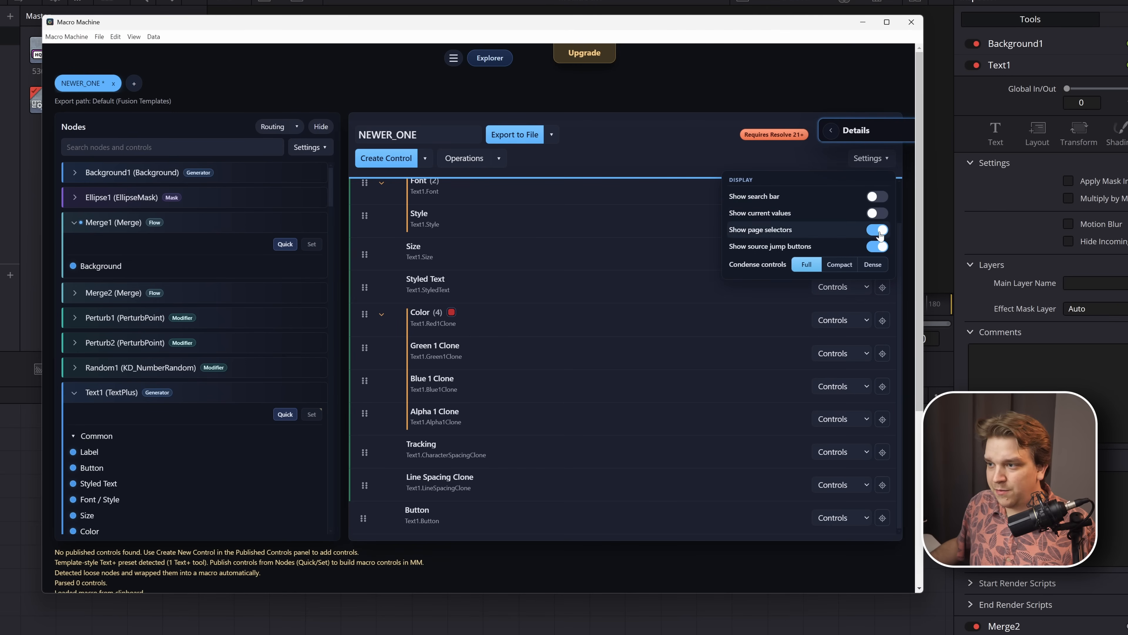
pyautogui.click(880, 231)
pyautogui.click(883, 246)
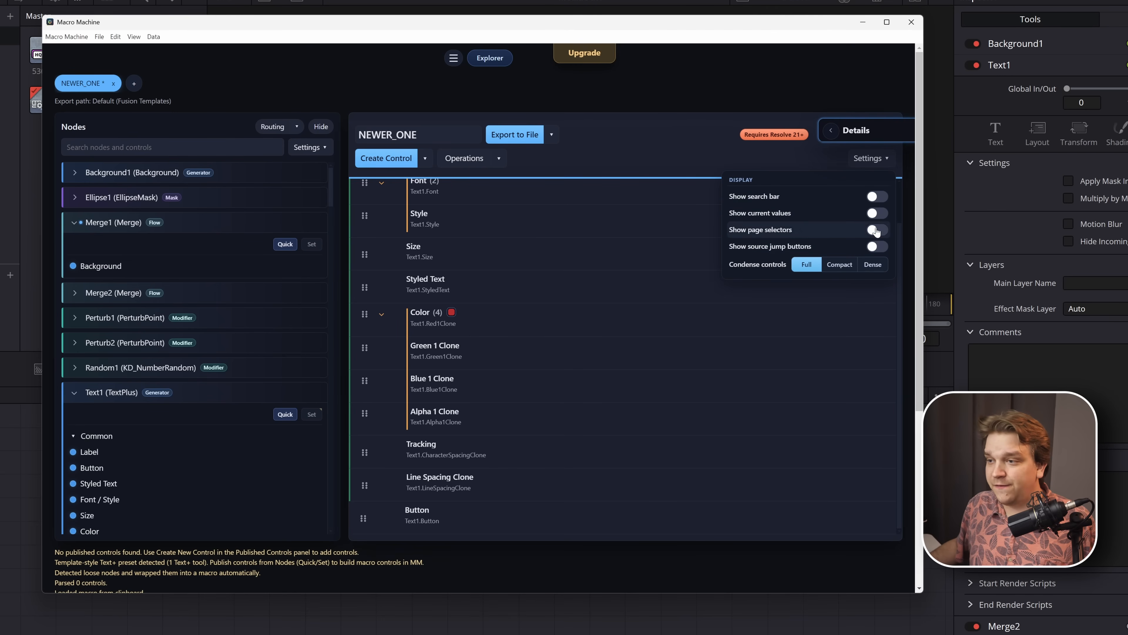
# - Turn the display of current values back on for the published controls, leaving page selectors hidden
pyautogui.click(877, 230)
pyautogui.click(878, 231)
pyautogui.click(878, 213)
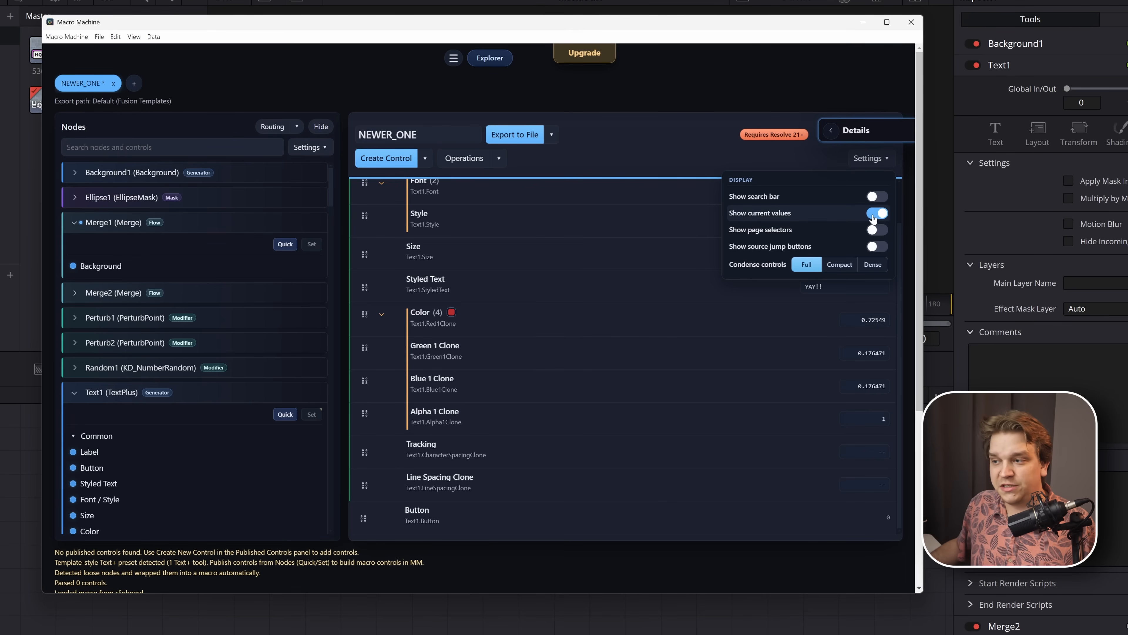
pyautogui.click(702, 152)
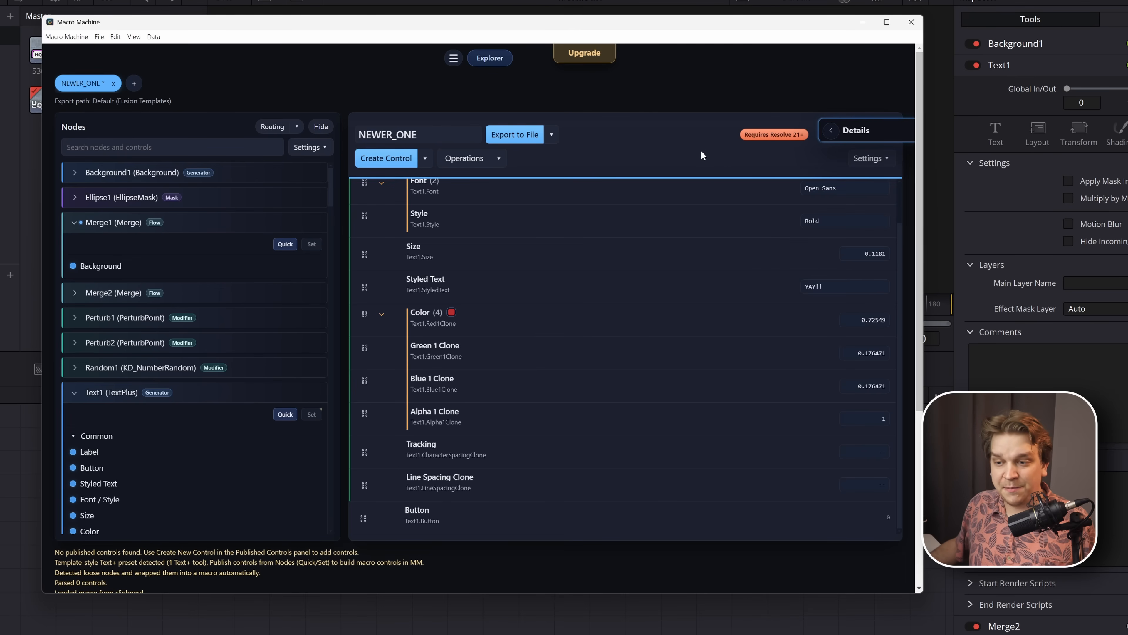
# - Condense the published controls list, trying the Compact layout and settling on Dense
pyautogui.click(872, 159)
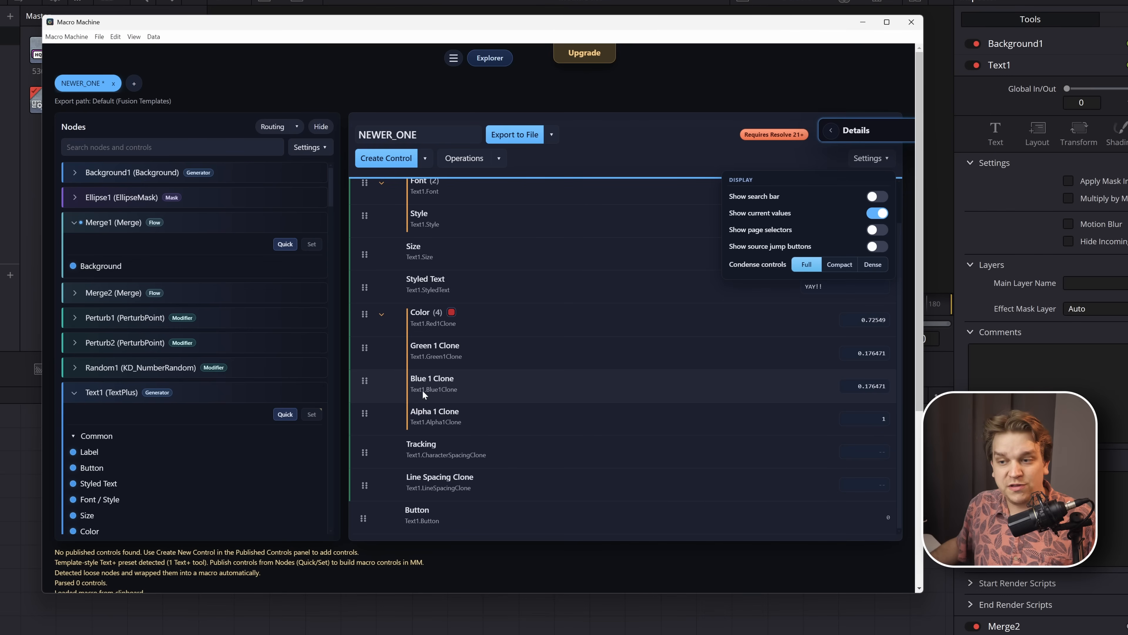
pyautogui.click(837, 266)
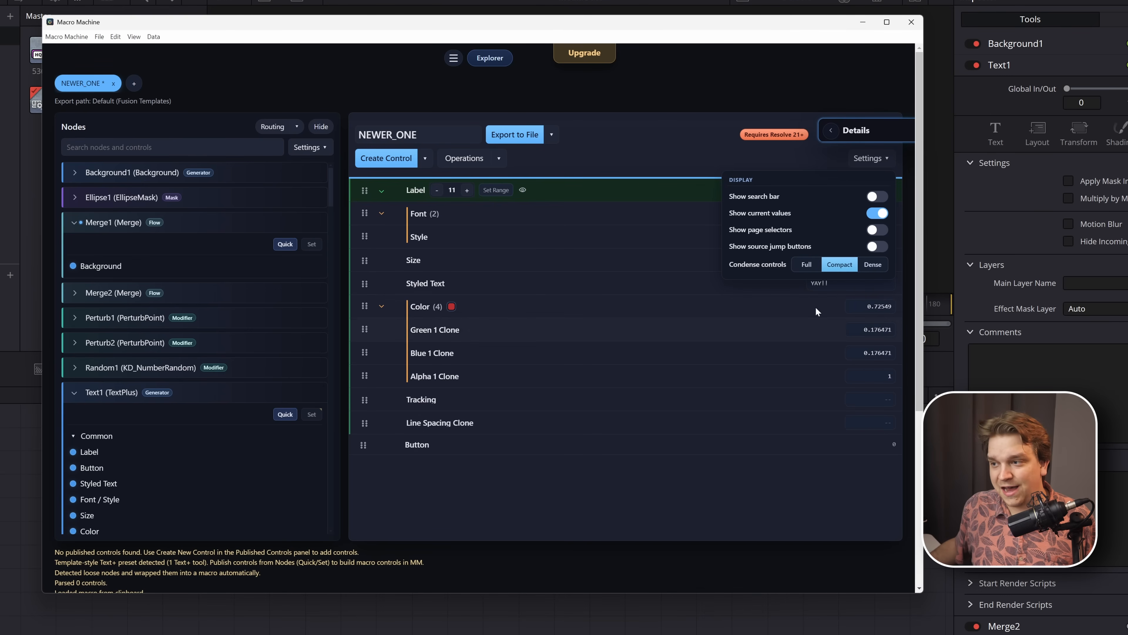
pyautogui.click(874, 265)
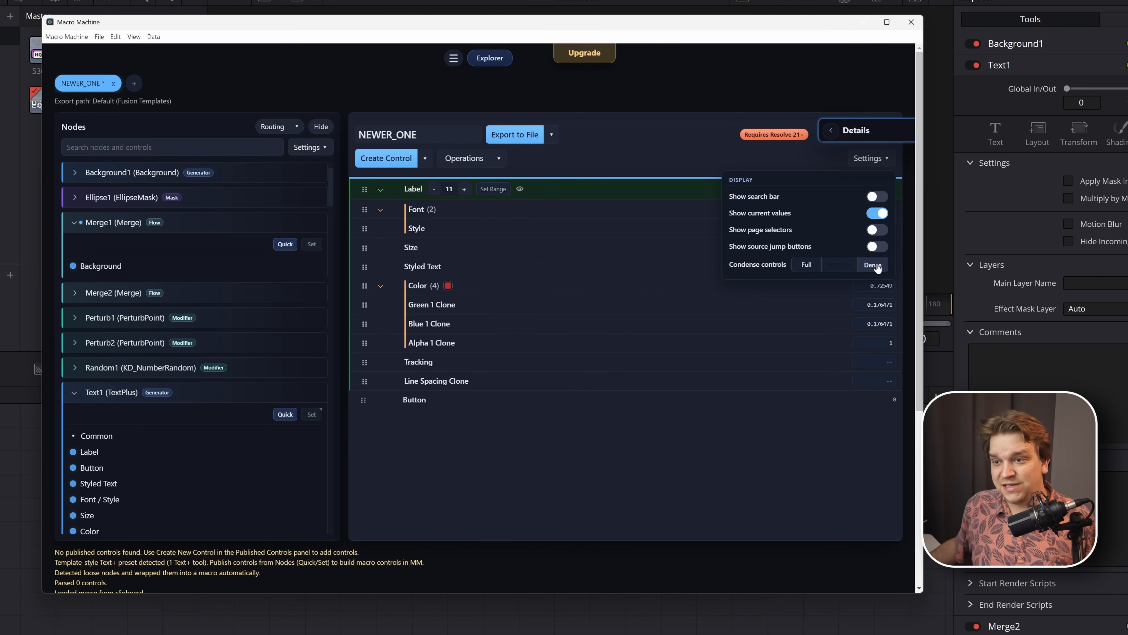
pyautogui.click(533, 439)
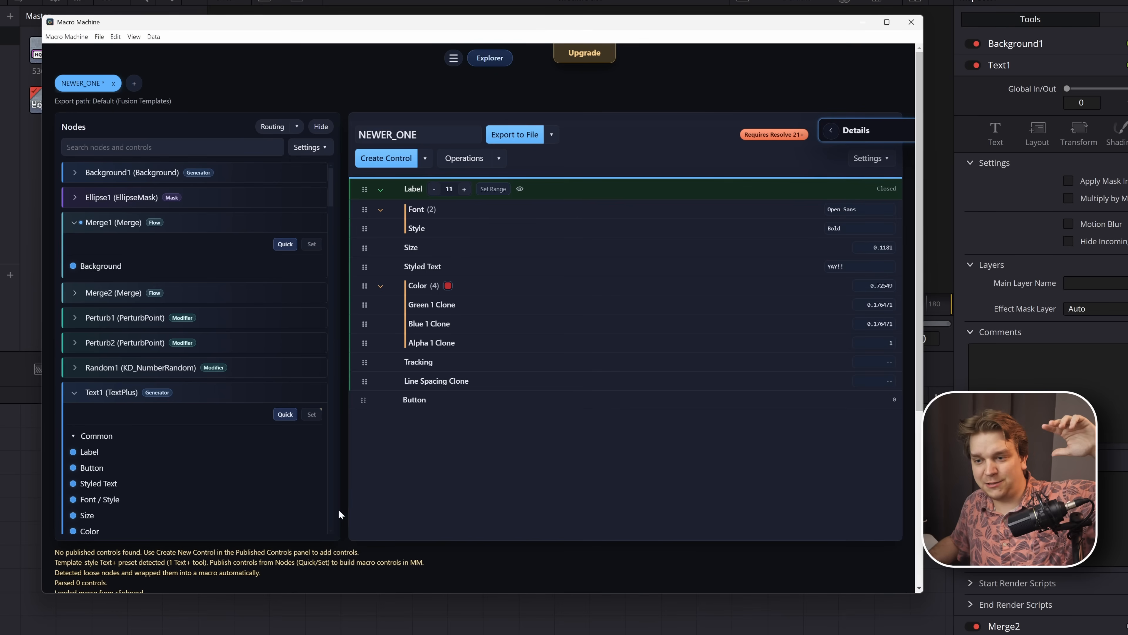
# - Review the message log below the macro, and switch the diagnostics display on and off again
pyautogui.scroll(-5, 340, 515)
pyautogui.moveTo(101, 355); pyautogui.dragTo(156, 496)
pyautogui.scroll(-1, 156, 496)
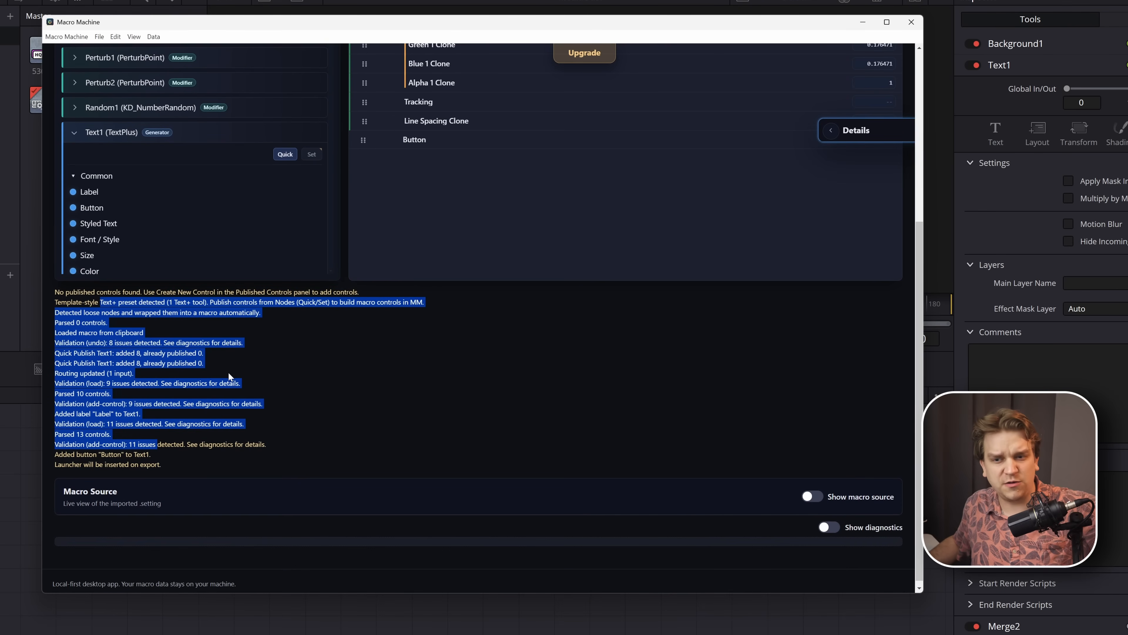
pyautogui.scroll(-1, 236, 379)
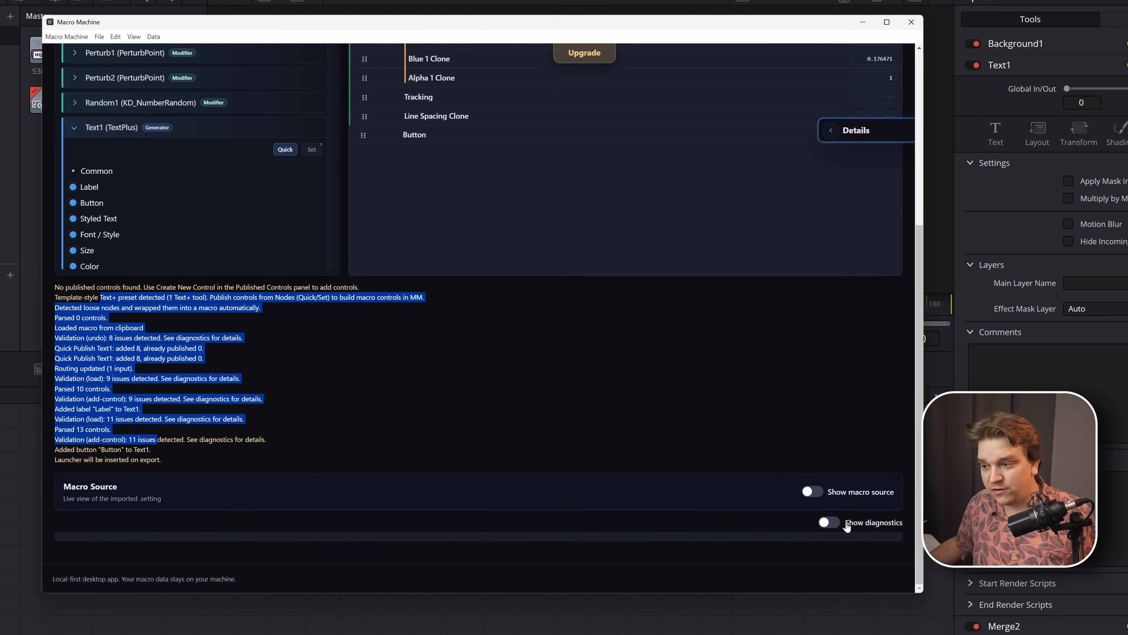
pyautogui.click(831, 525)
pyautogui.click(831, 525)
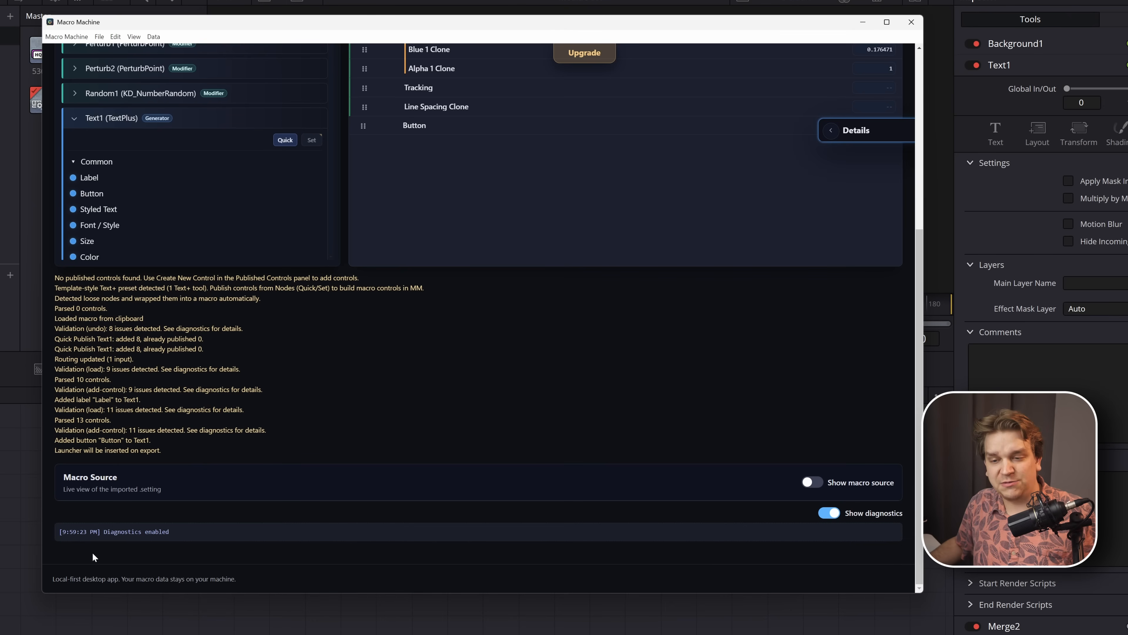
pyautogui.click(834, 517)
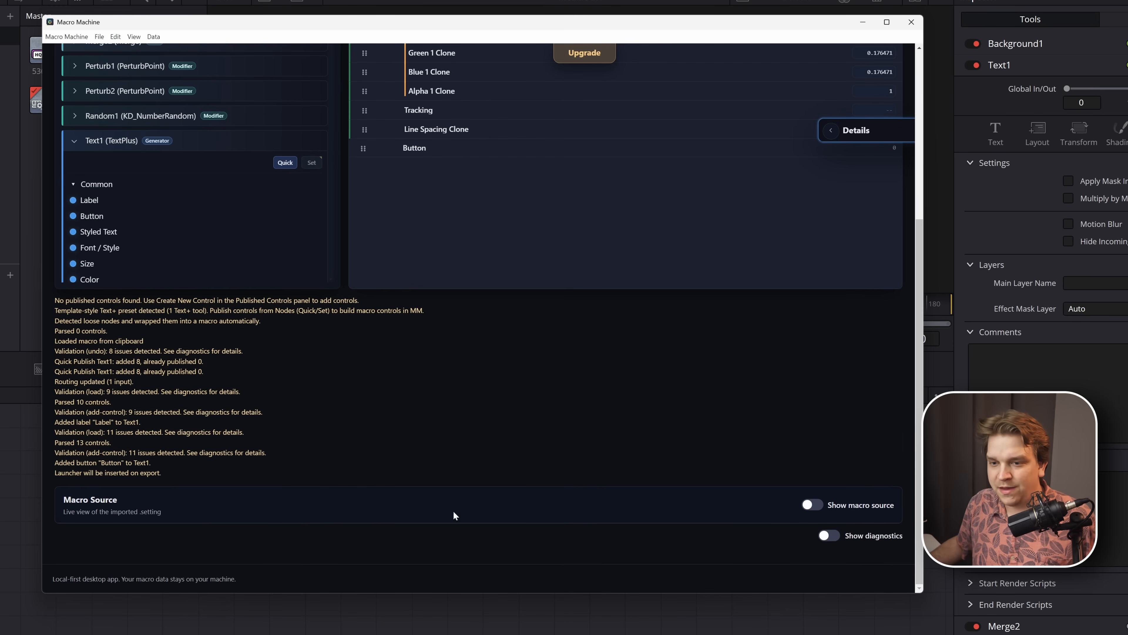
# - Show the macro source and read through its code to the end
pyautogui.click(811, 506)
pyautogui.scroll(-3, 774, 484)
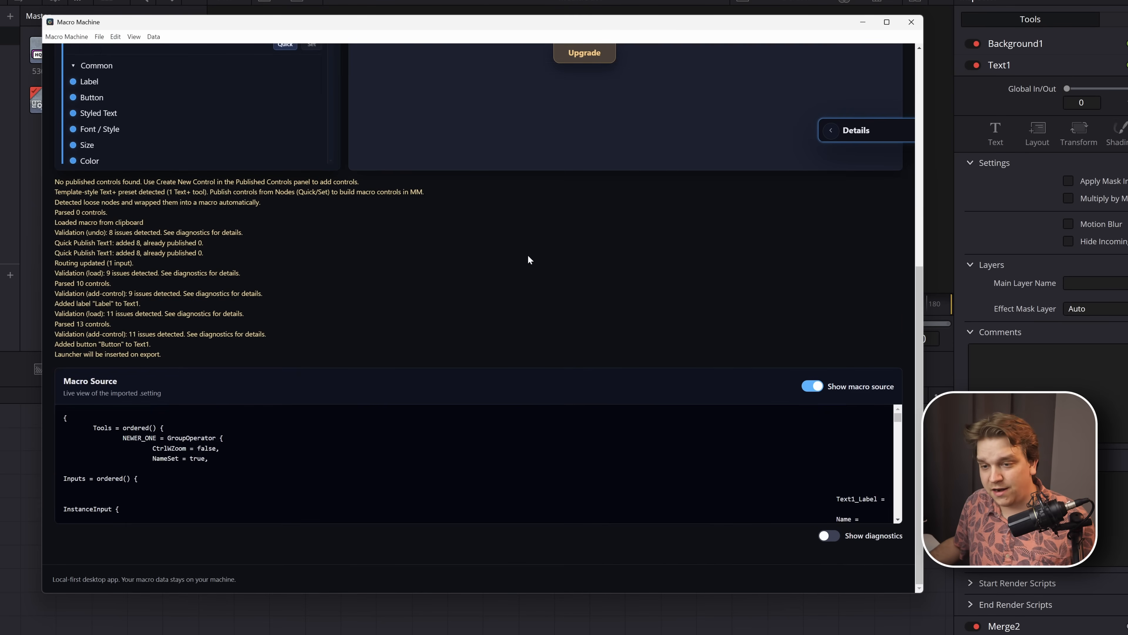
pyautogui.scroll(-1, 705, 439)
pyautogui.scroll(-10, 704, 440)
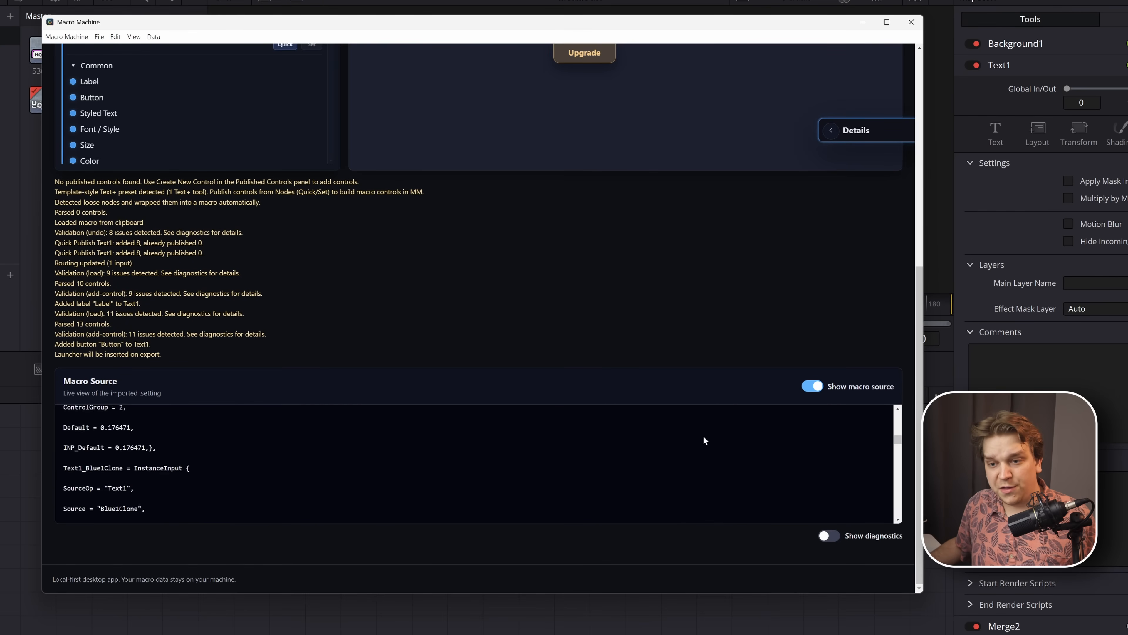
pyautogui.scroll(-5, 696, 440)
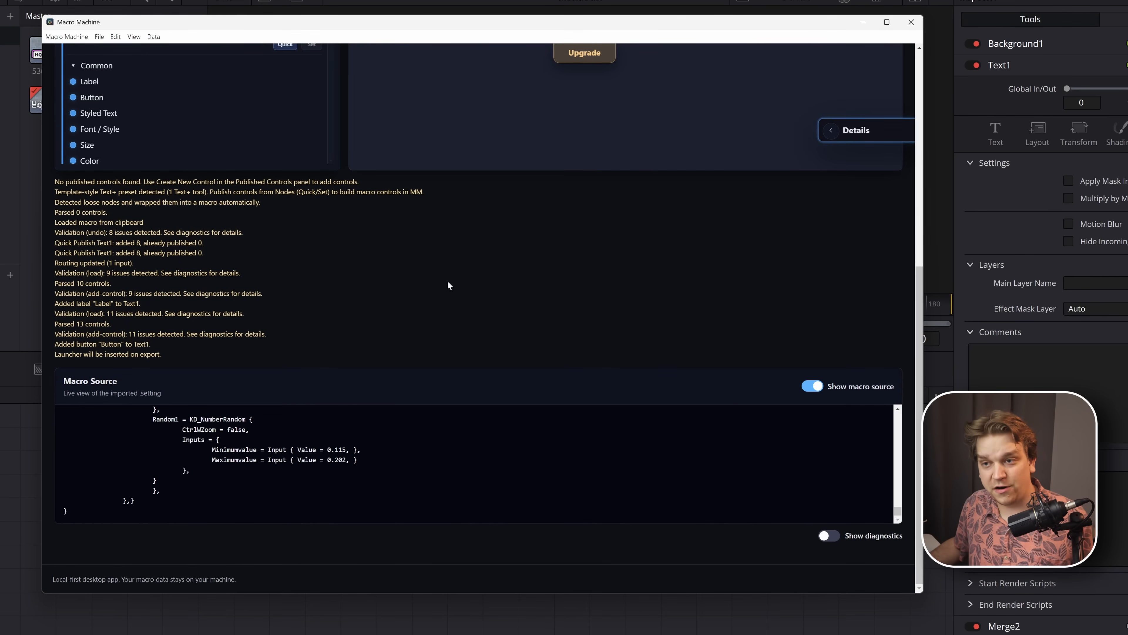
pyautogui.scroll(8, 349, 265)
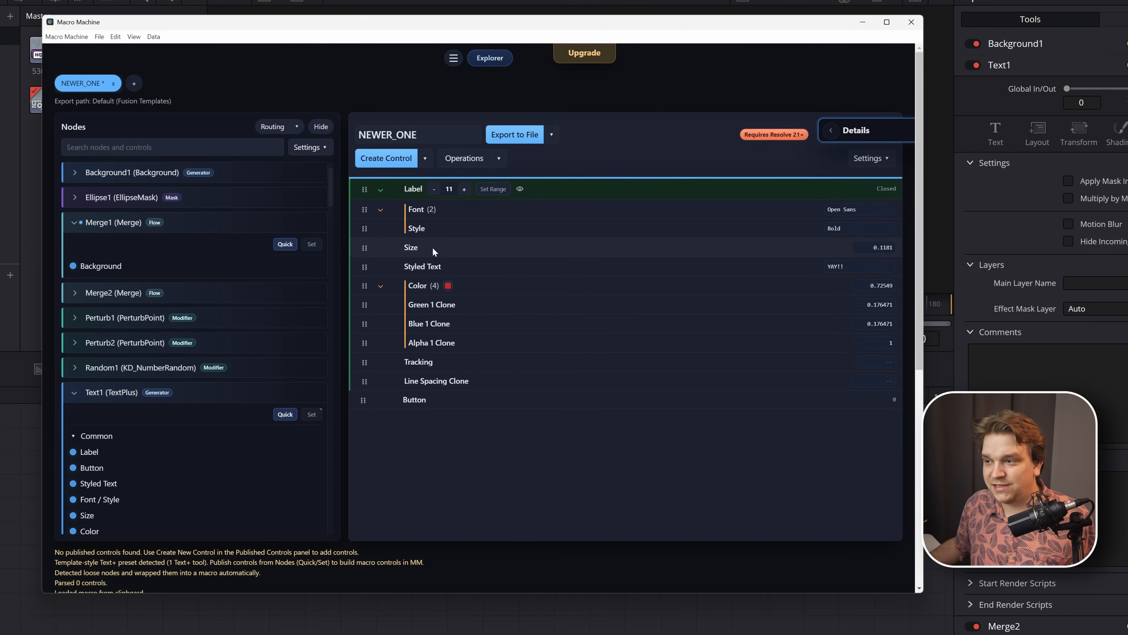
# - Set the current value of the published Size control to 0.2
pyautogui.click(880, 248)
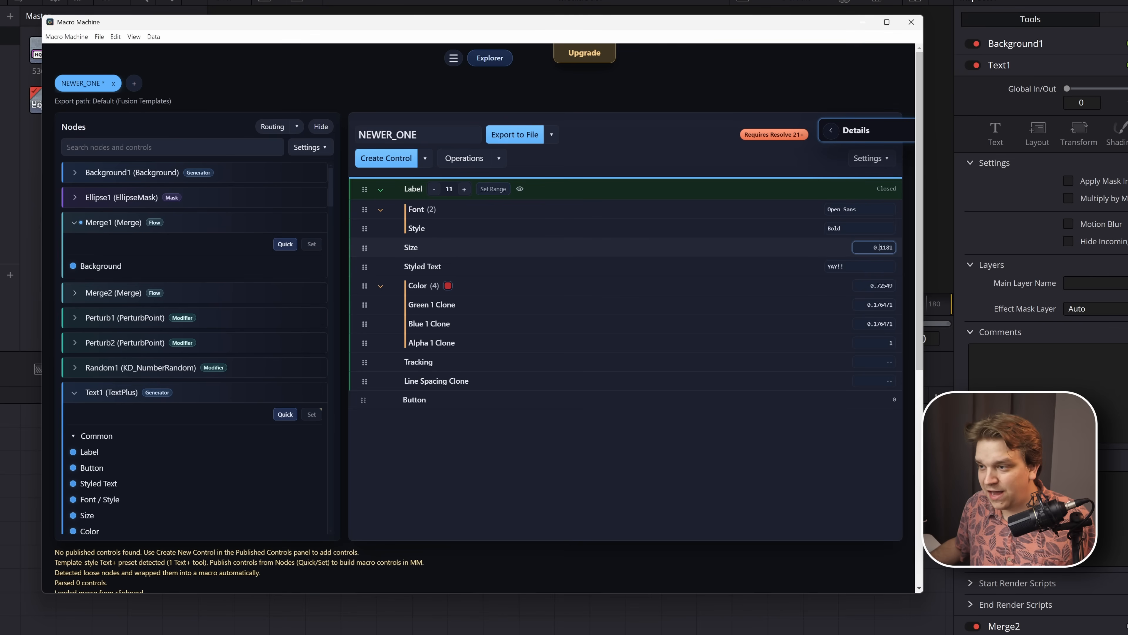
pyautogui.hotkey('ctrl', 'a')
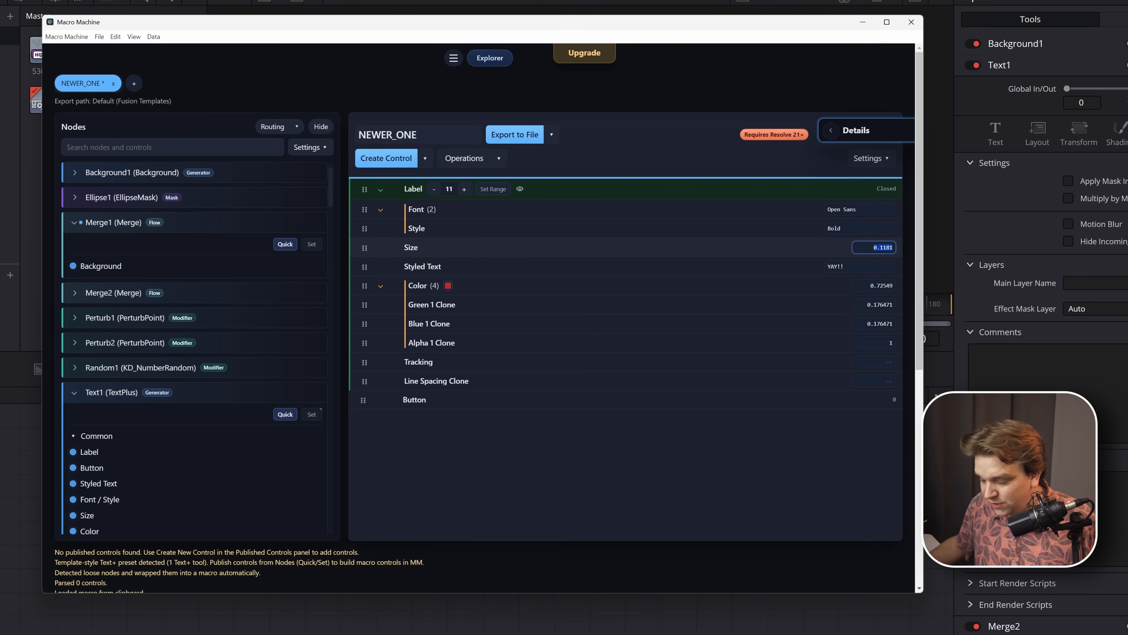
pyautogui.press('BackSpace')
pyautogui.write('.2')
pyautogui.press('Return')
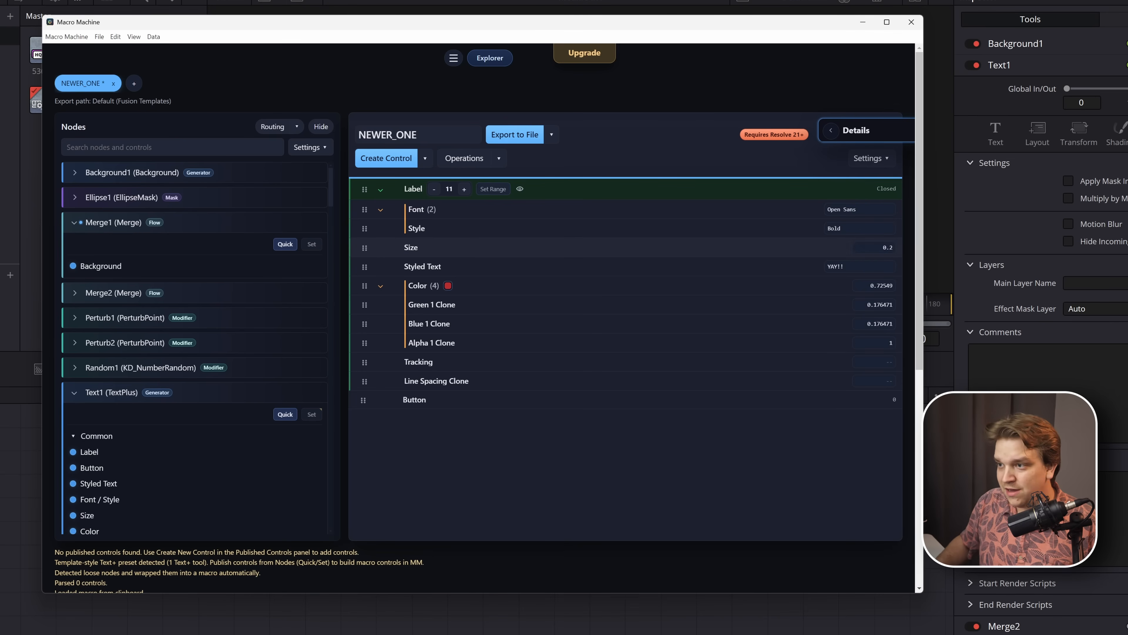
# - Examine the Size input's line for Text1 in the macro source, and hide the source view
pyautogui.scroll(-7, 341, 271)
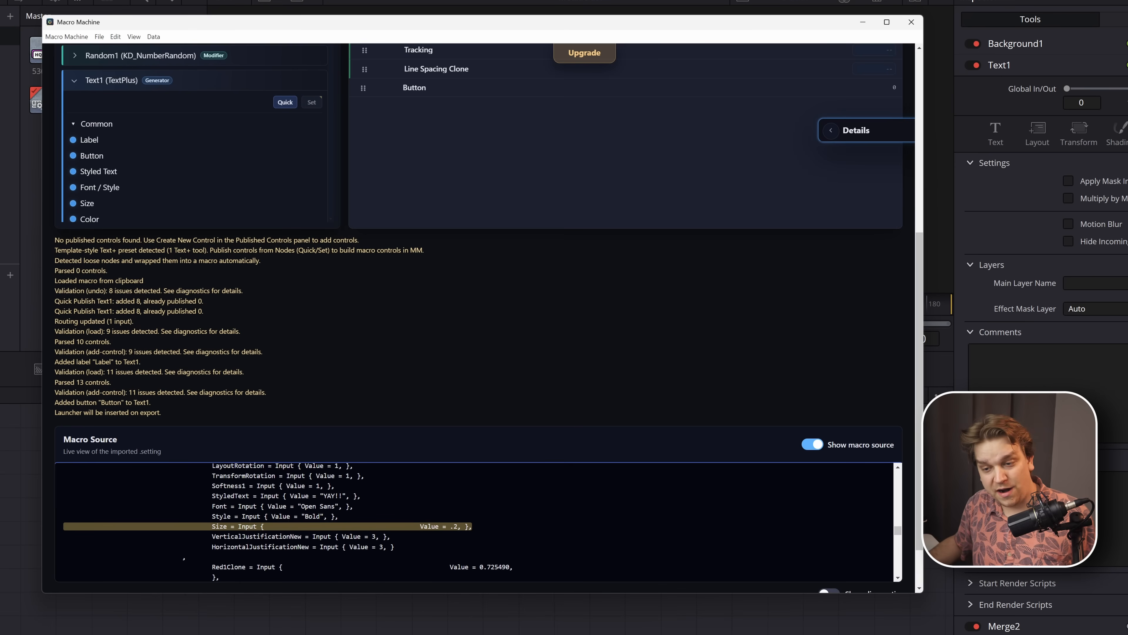
pyautogui.moveTo(219, 526); pyautogui.dragTo(450, 526)
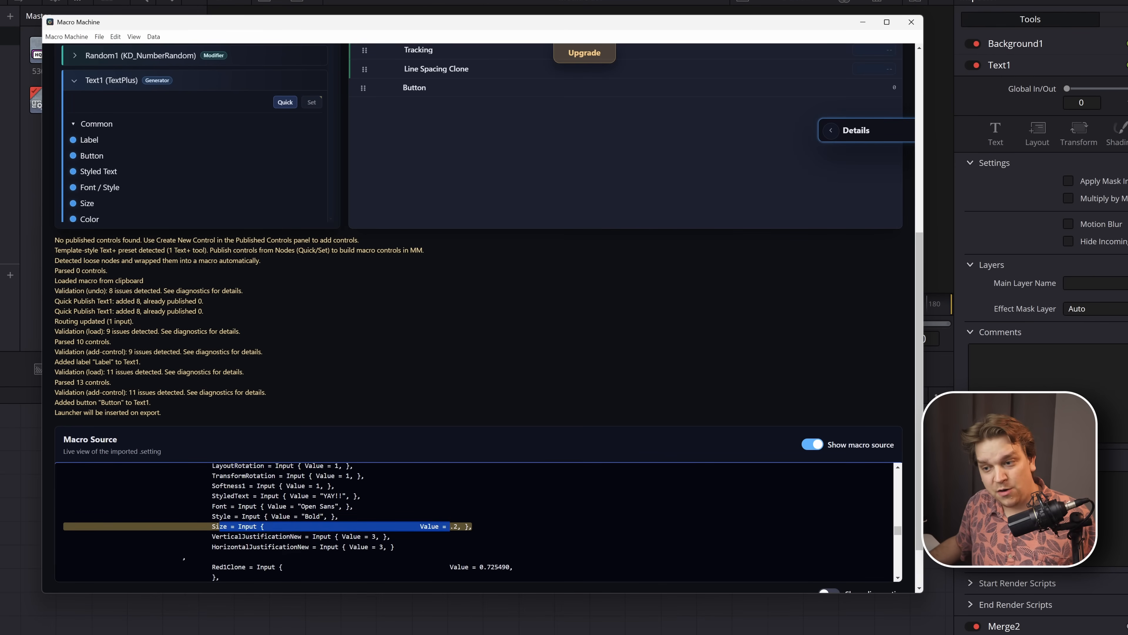
pyautogui.click(475, 530)
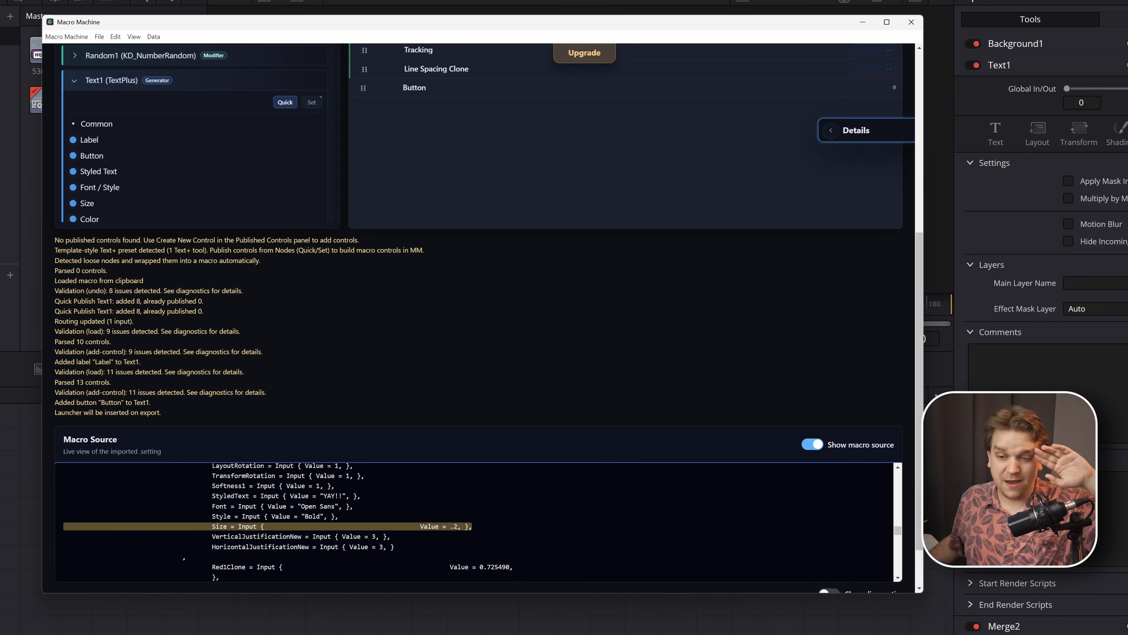
pyautogui.scroll(-2, 474, 525)
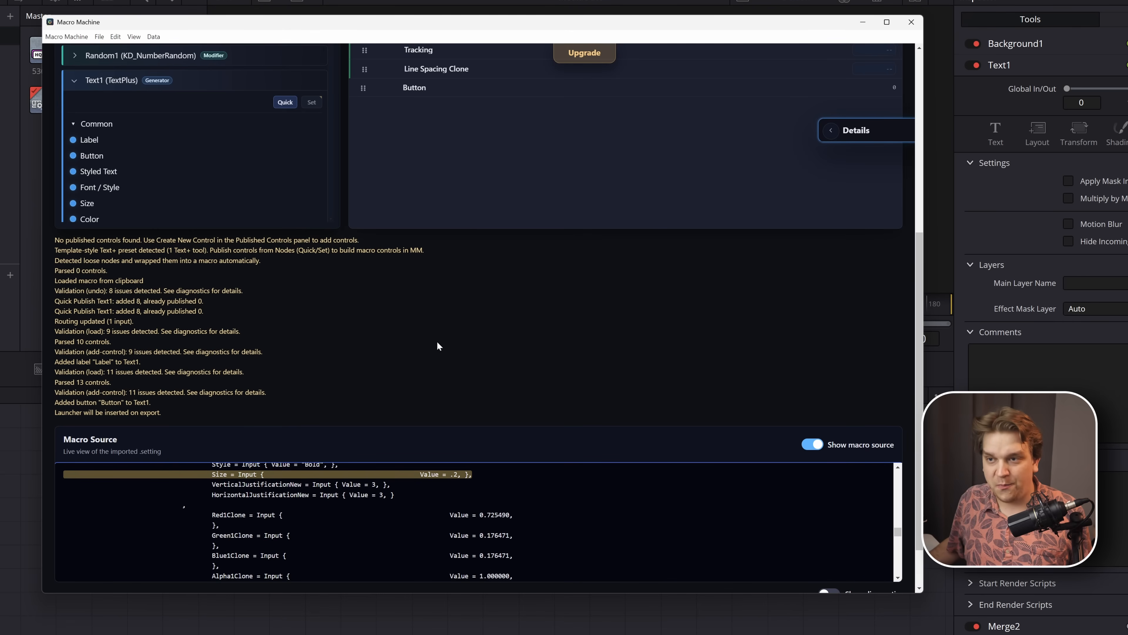
pyautogui.scroll(2, 341, 514)
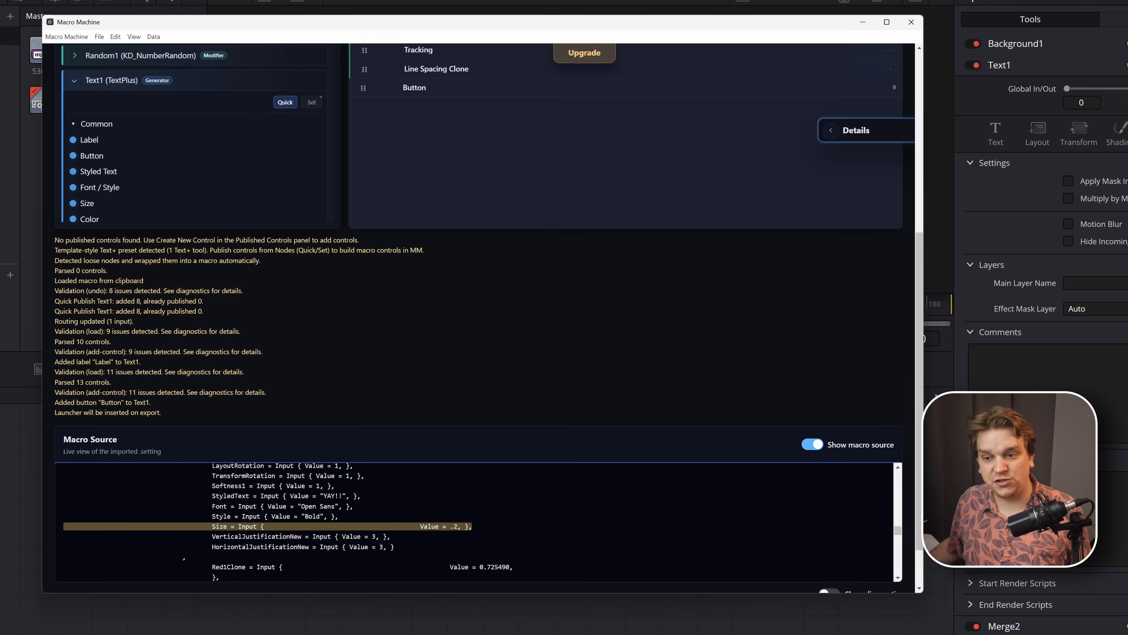
pyautogui.moveTo(223, 527); pyautogui.dragTo(450, 527)
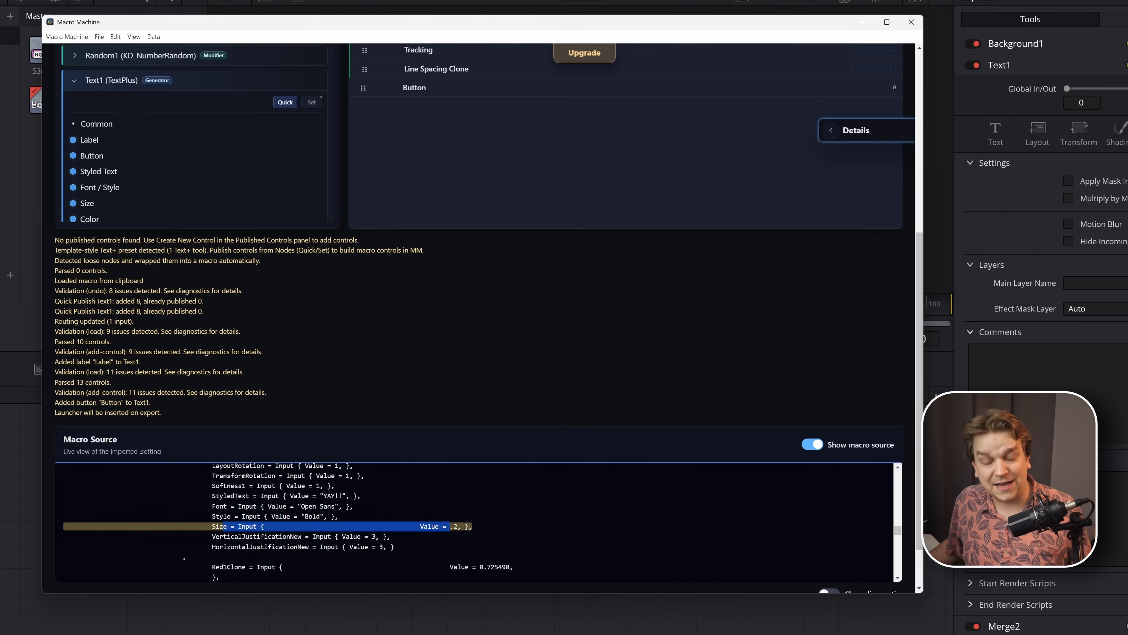
pyautogui.click(812, 444)
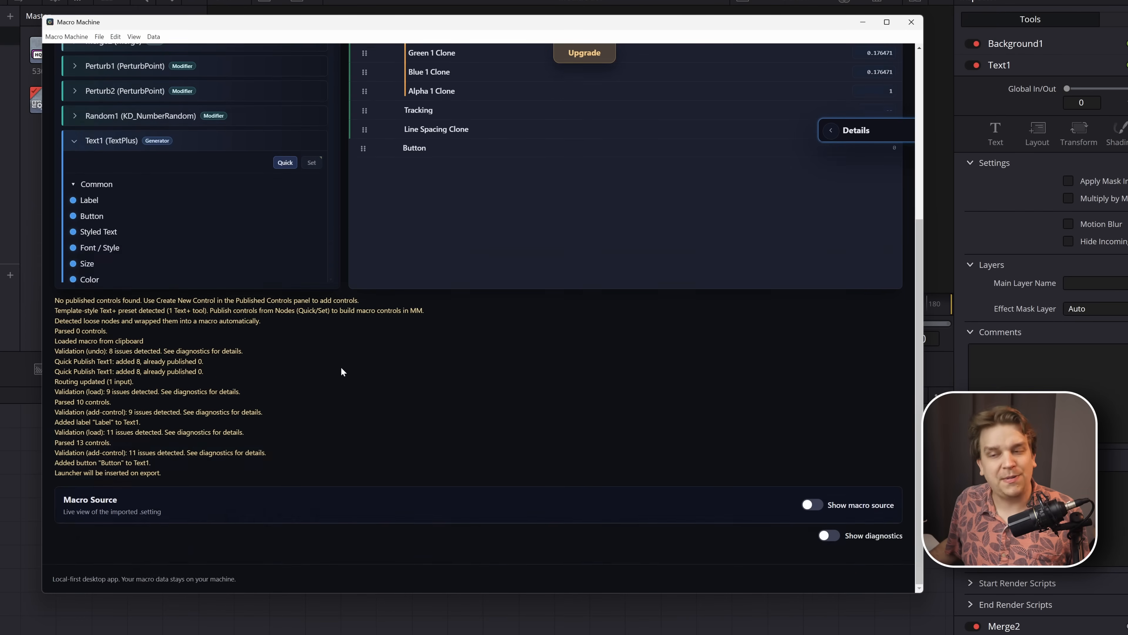
# - Hide the Nodes list to give the published controls more room
pyautogui.scroll(5, 342, 371)
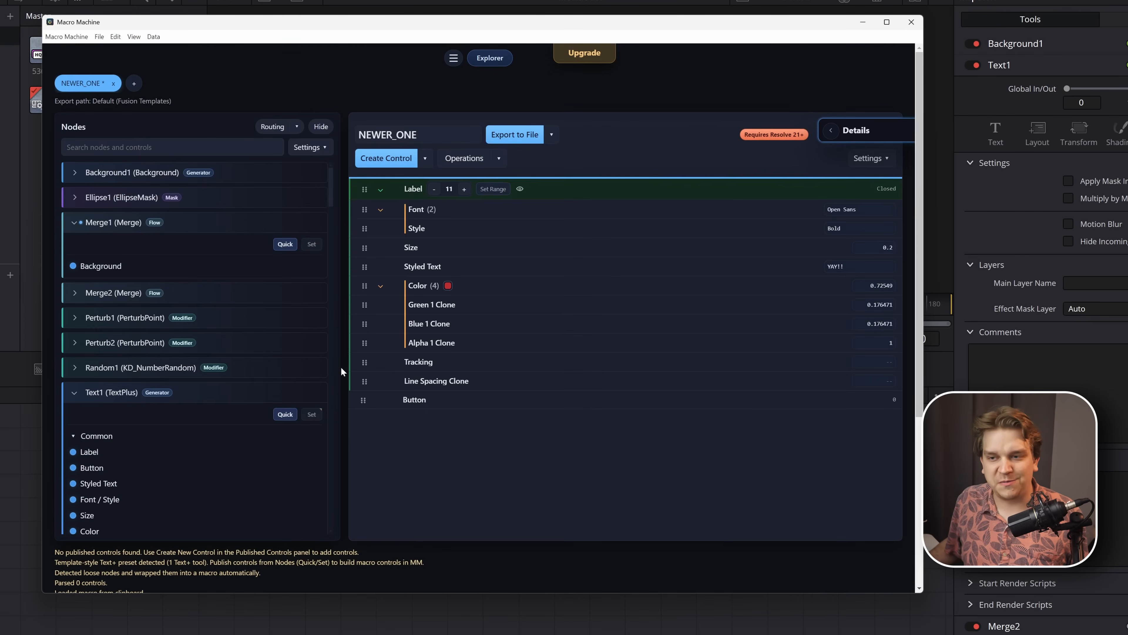
pyautogui.click(316, 128)
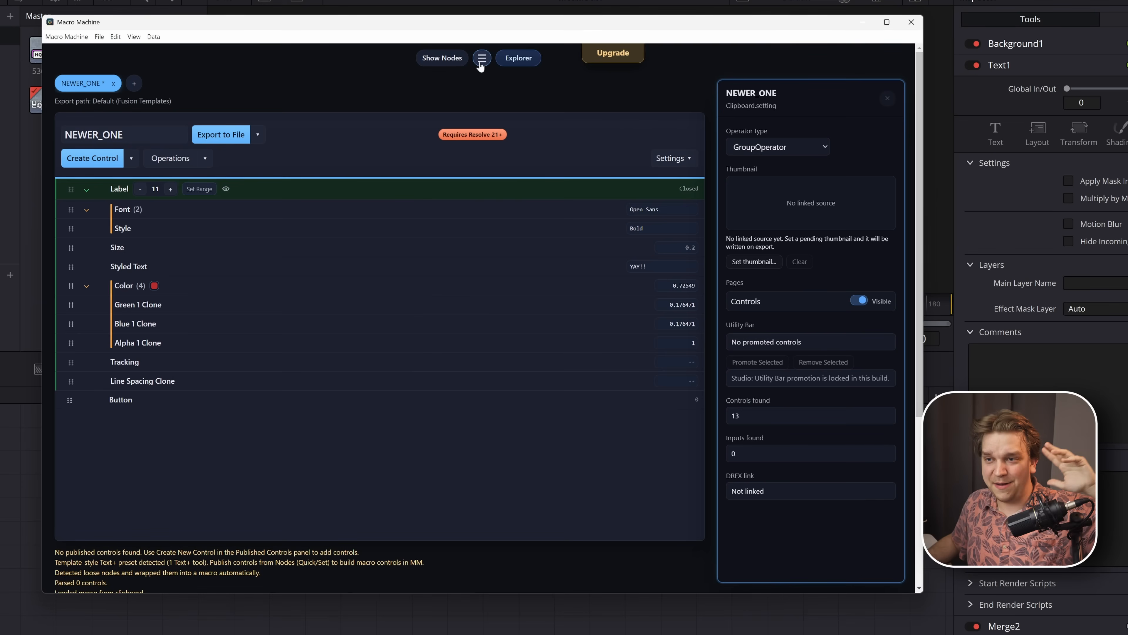
pyautogui.click(479, 53)
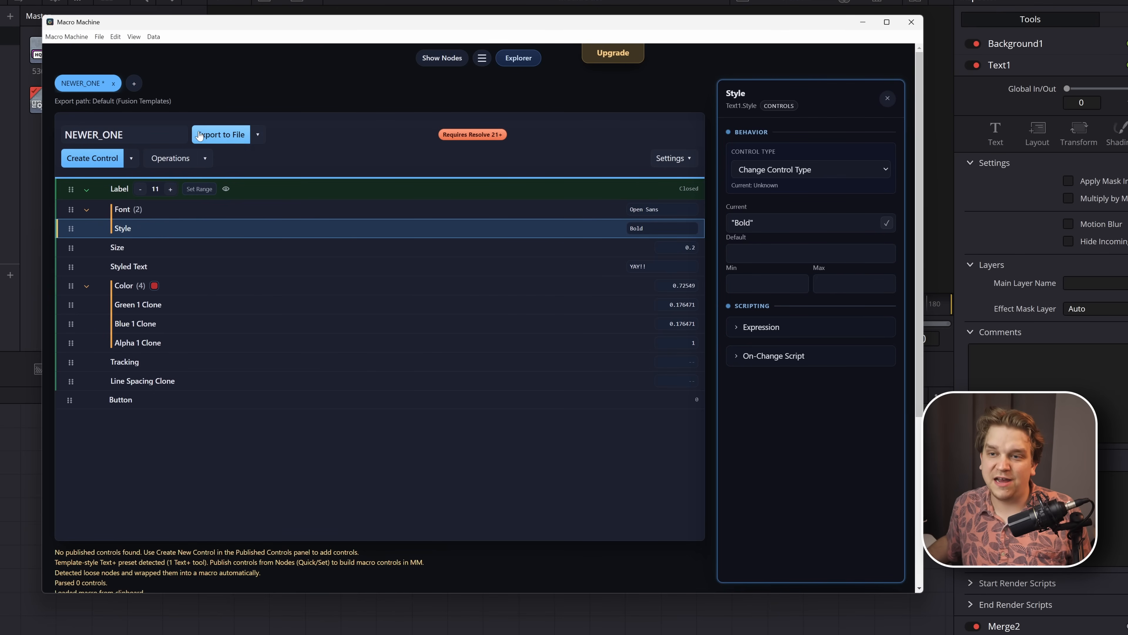
# - Review the export destinations and the Default Effects Presets in the Macro Explorer, and close the explorer
pyautogui.click(258, 135)
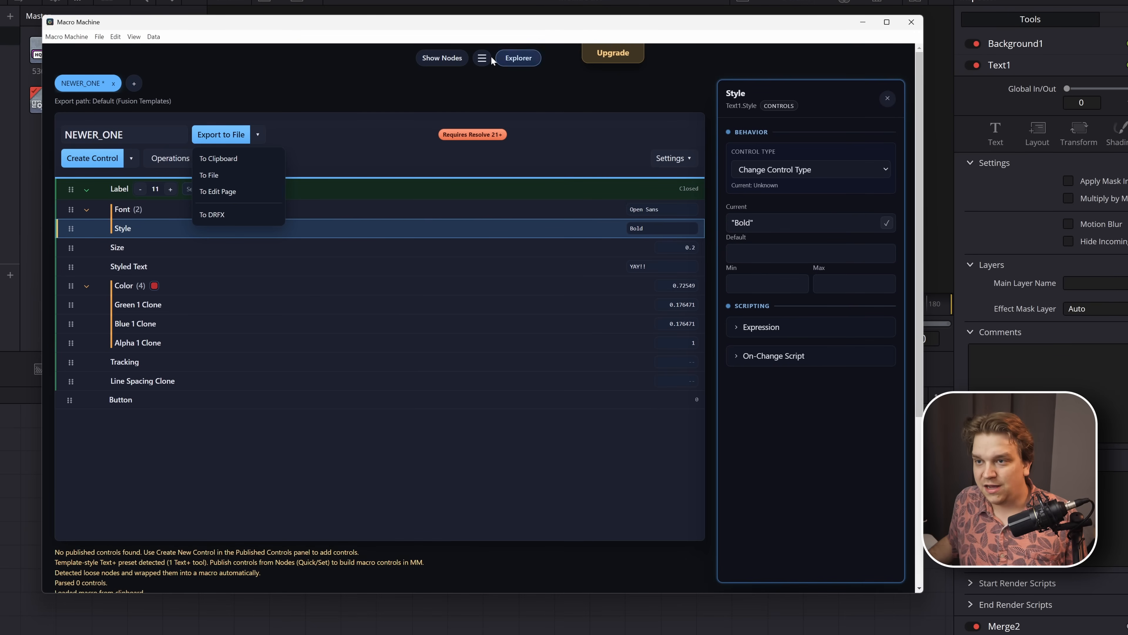
pyautogui.click(512, 66)
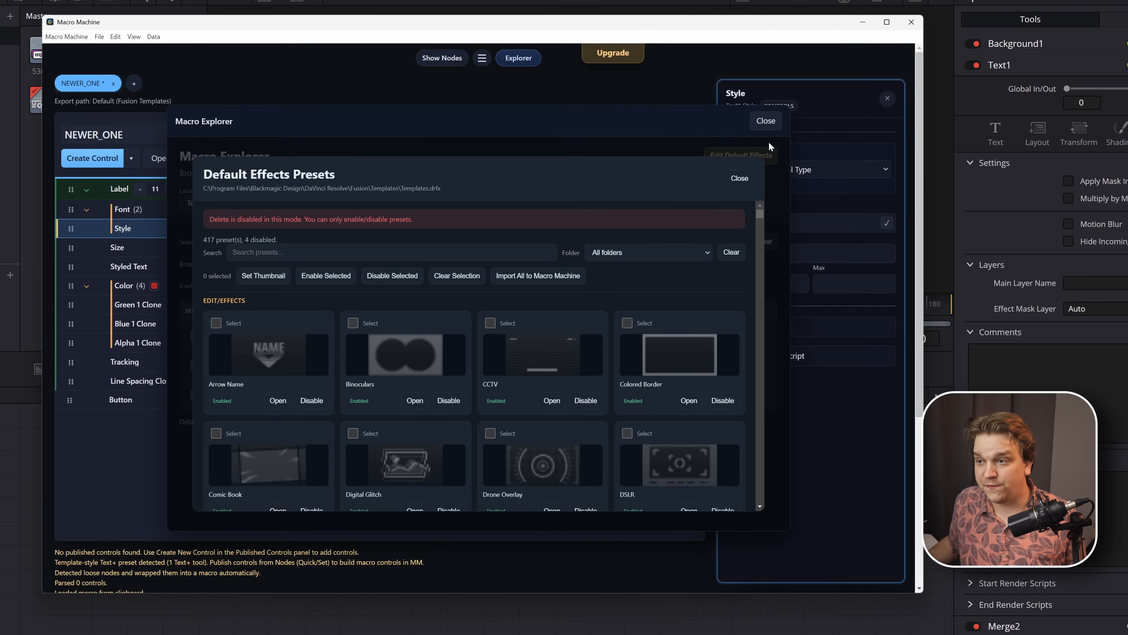
pyautogui.click(741, 179)
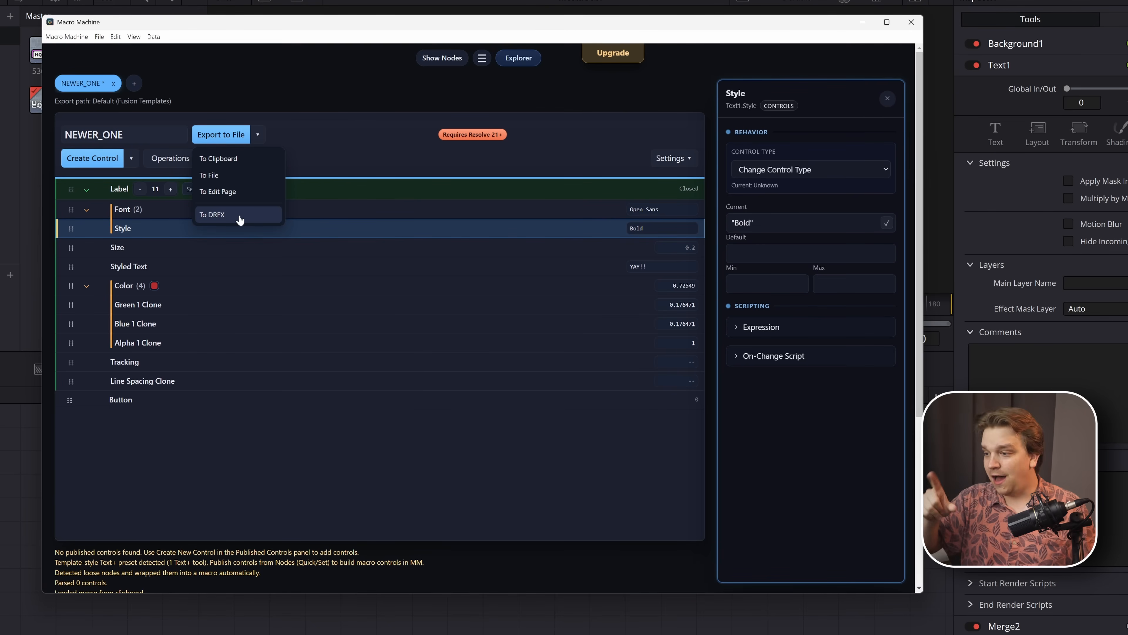
# - Check the Fusion composition in DaVinci Resolve, return to Macro Machine and export the NEWER_ONE macro to the clipboard
pyautogui.click(7, 446)
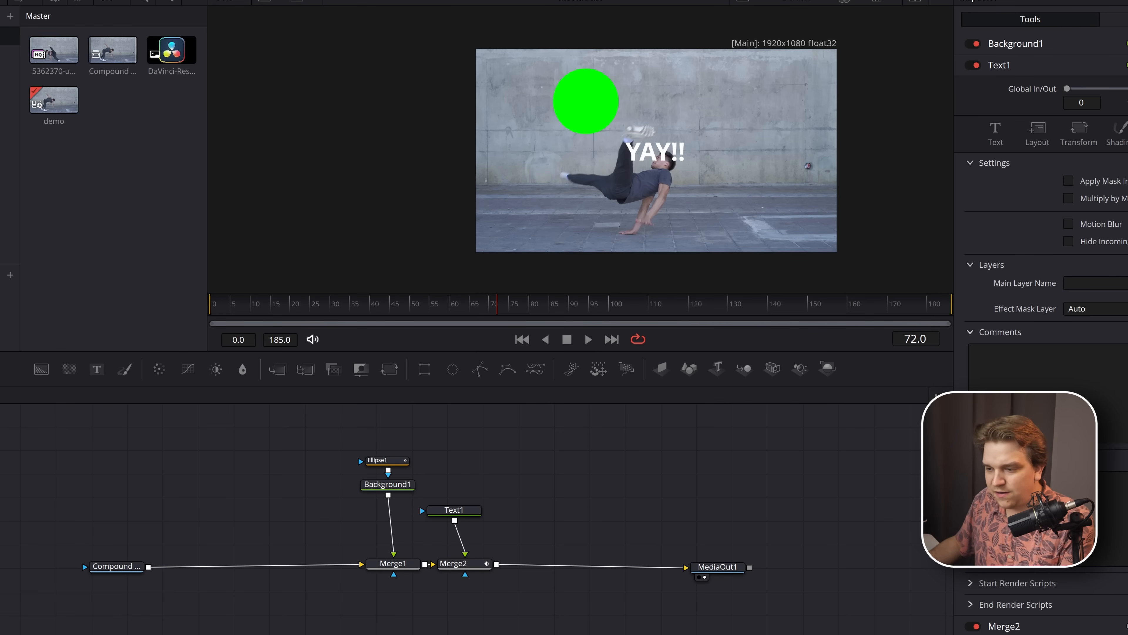
pyautogui.hotkey('alt', 'Tab')
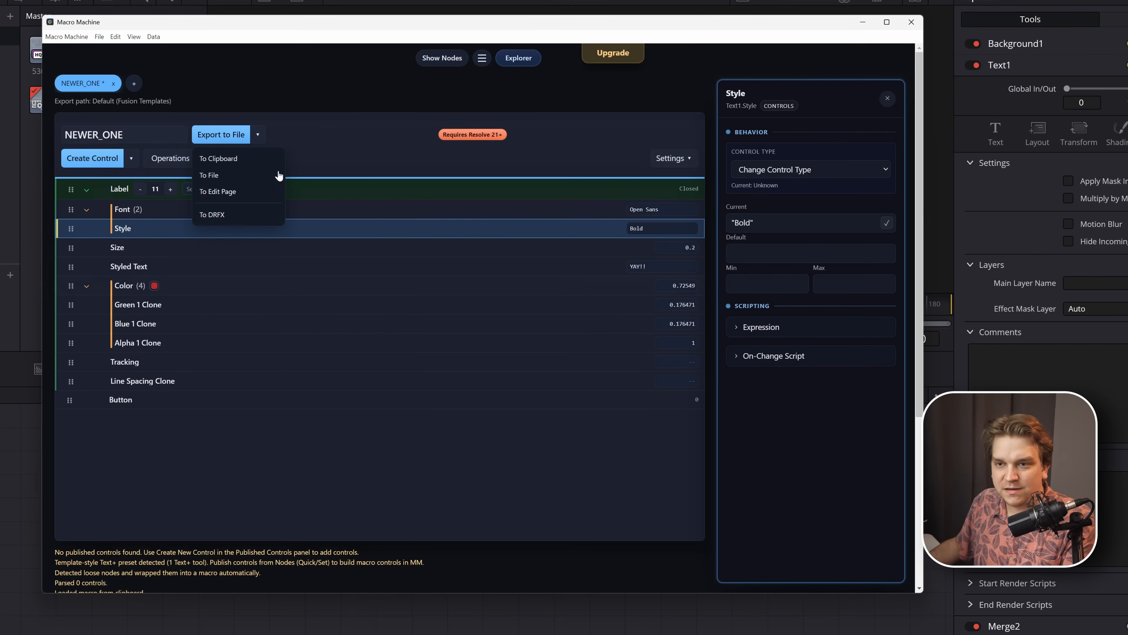
pyautogui.click(258, 137)
pyautogui.click(258, 137)
pyautogui.click(226, 156)
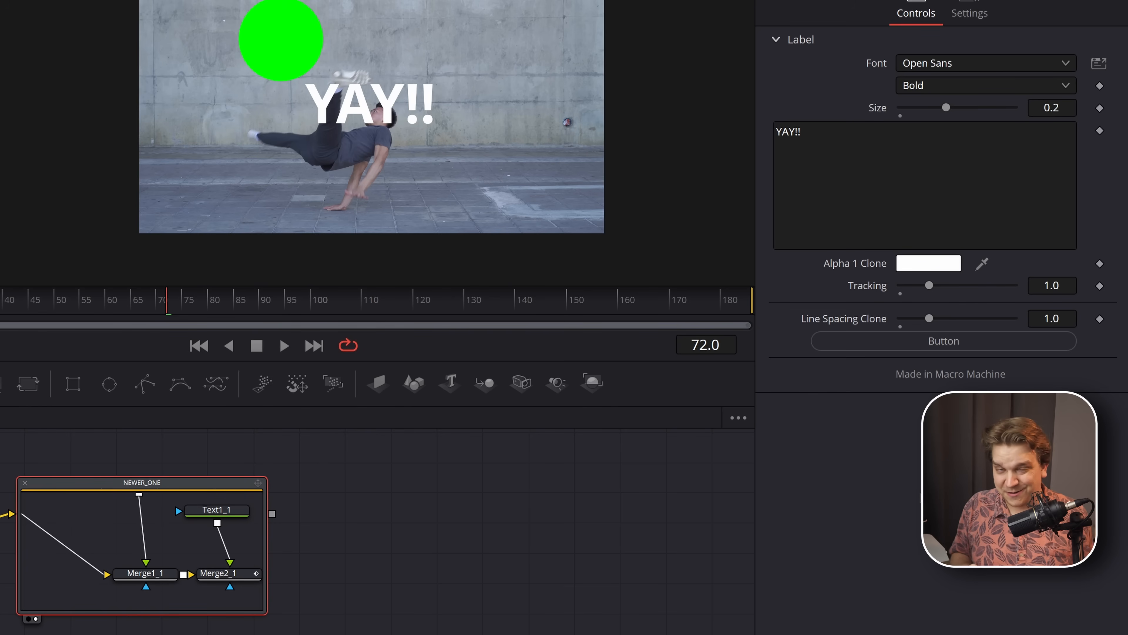
# - Test the Button control of the pasted NEWER_ONE macro in DaVinci Resolve's Inspector
pyautogui.click(941, 345)
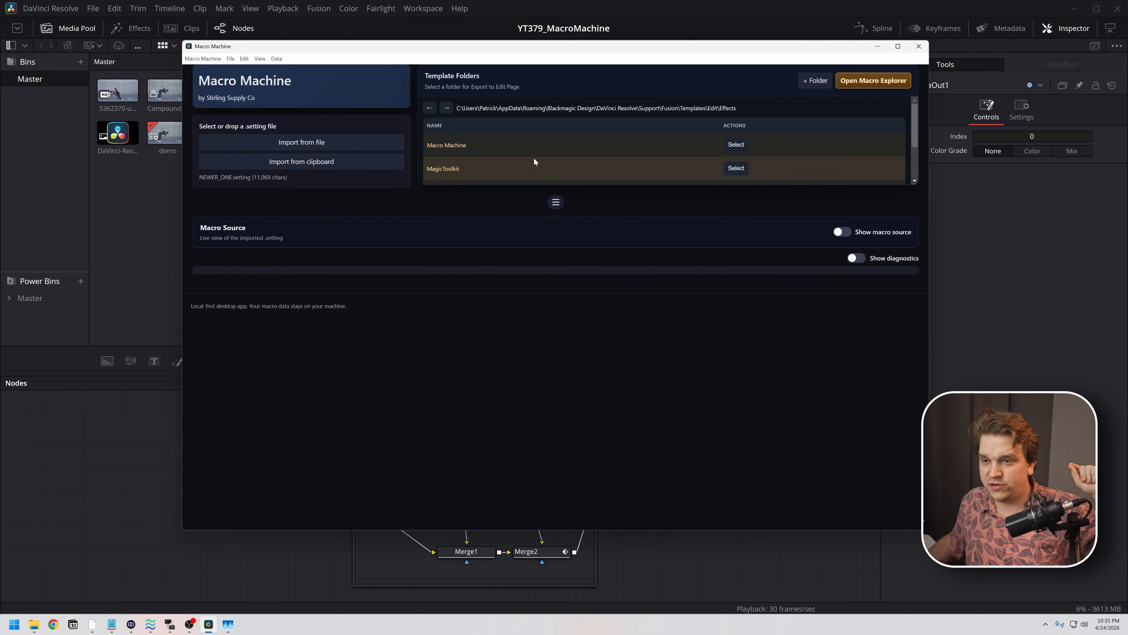
# - Browse the presets of christmaspresets.drfx in the Templates folder and load SSC_Circle Mask into Macro Machine, closing the explorer
pyautogui.click(861, 87)
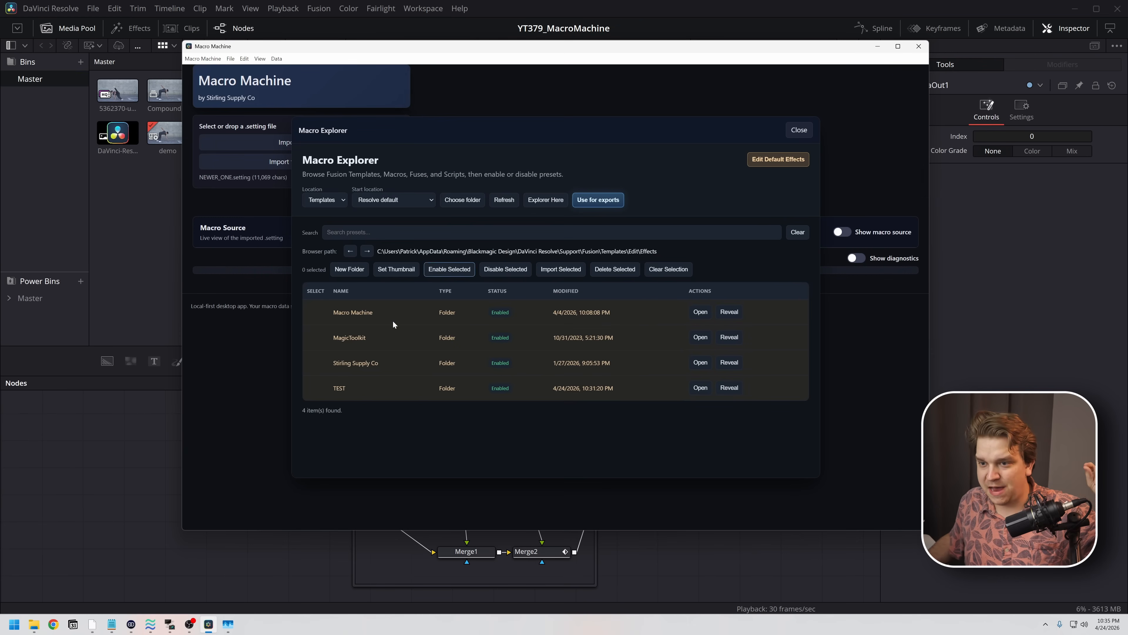
pyautogui.click(350, 251)
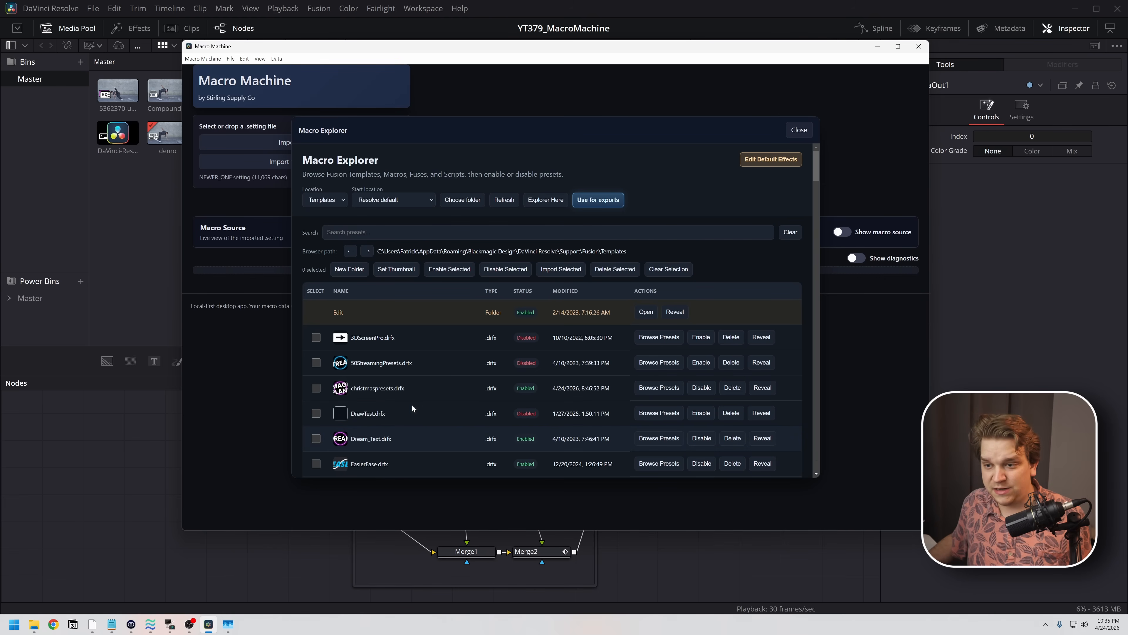
pyautogui.click(414, 390)
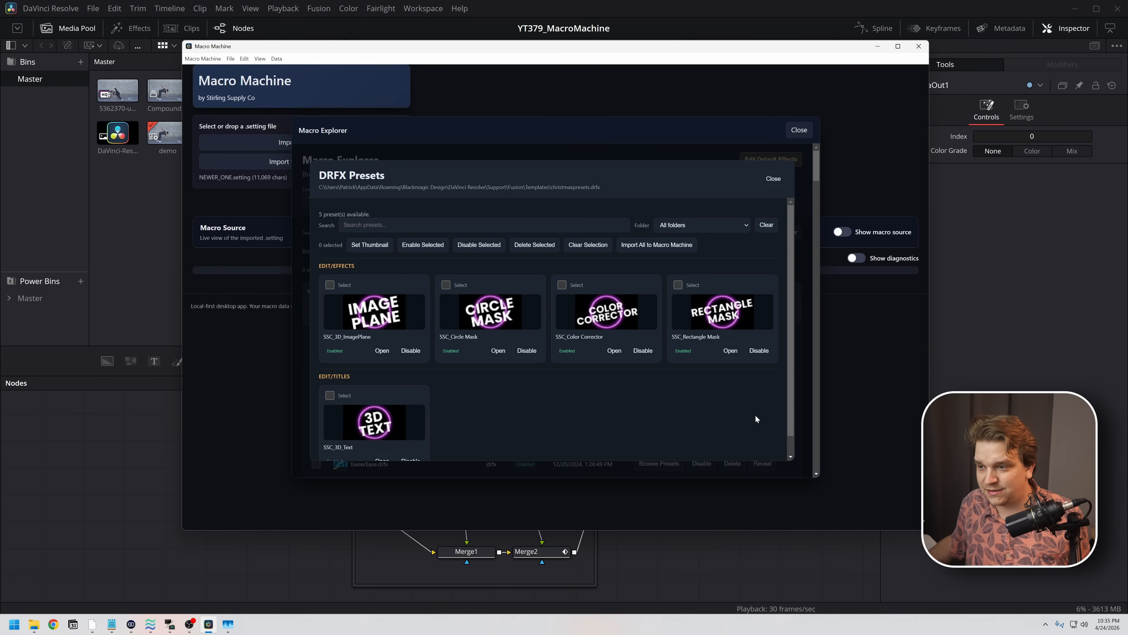
pyautogui.click(497, 351)
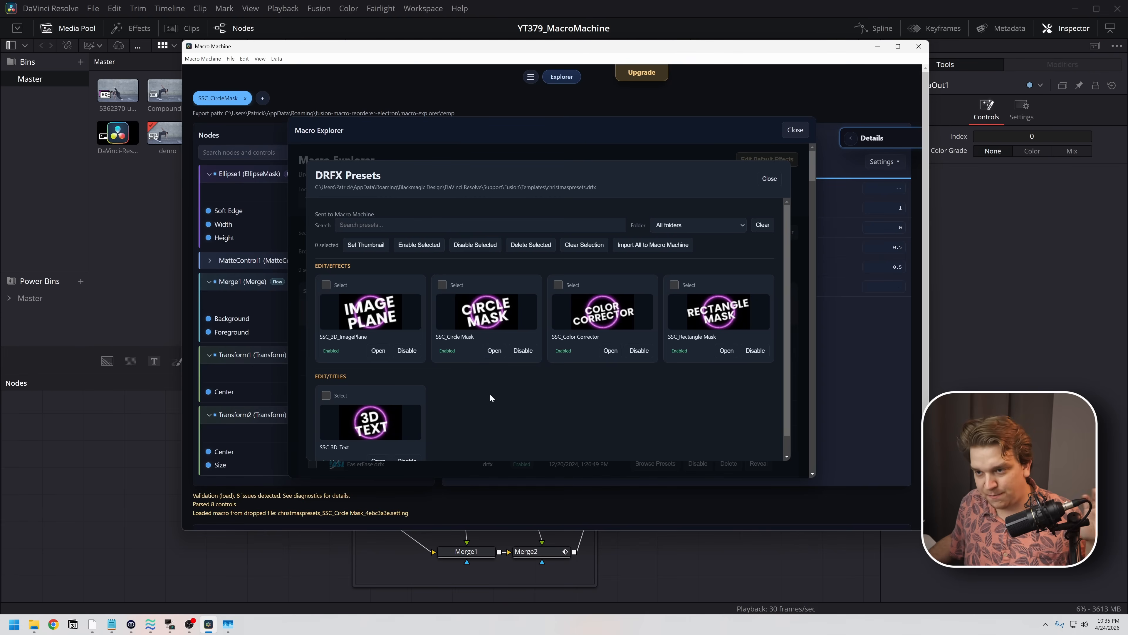
pyautogui.click(798, 131)
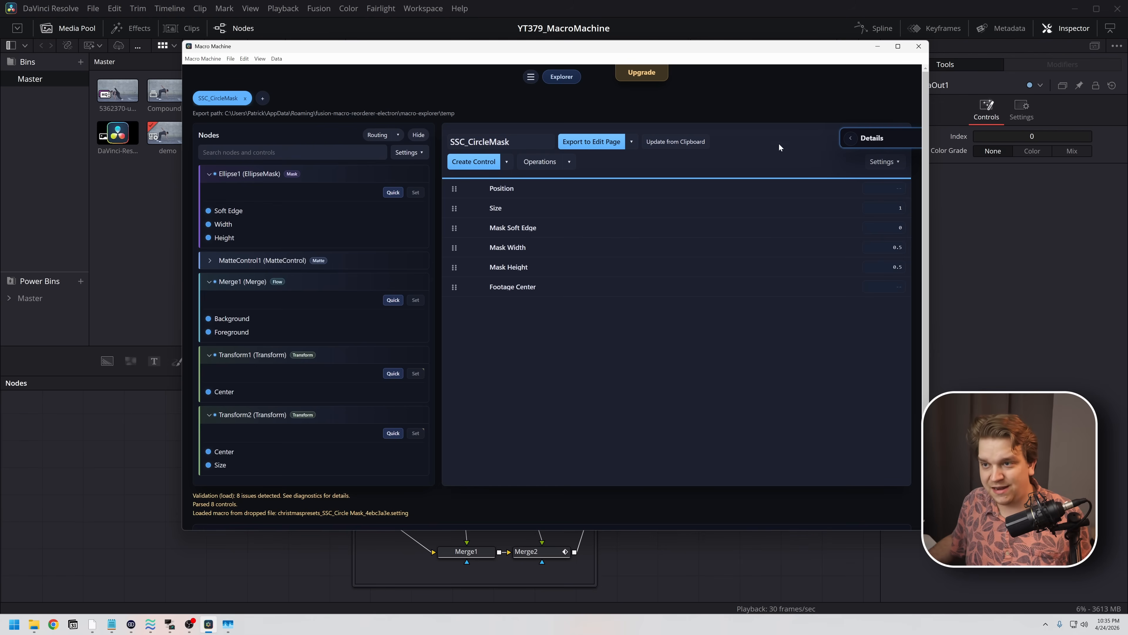
# - Switch to DaVinci Resolve and delete the NEWER_ONE group from the Fusion composition
pyautogui.click(127, 509)
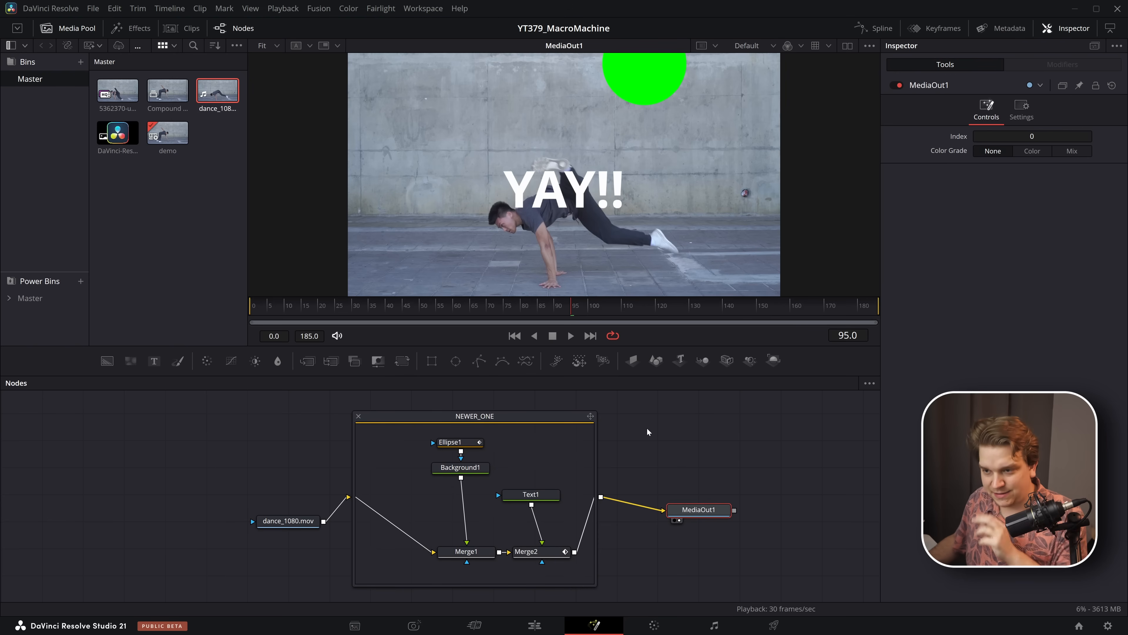
pyautogui.moveTo(641, 403); pyautogui.dragTo(568, 444)
pyautogui.press('Delete')
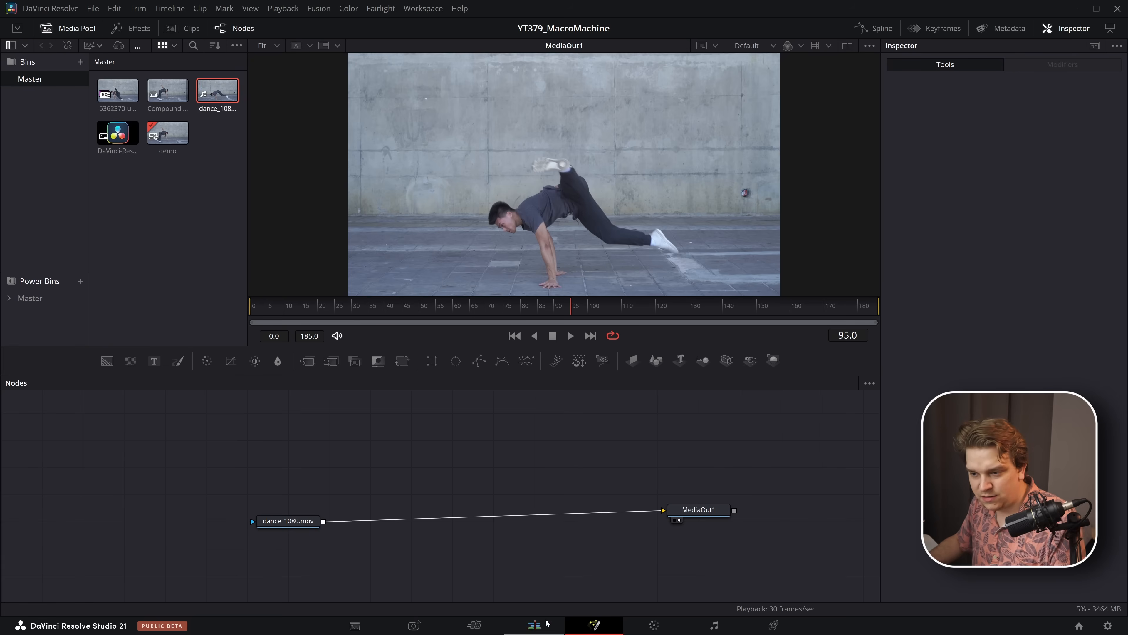
# - Find the SSC_Circle Mask effect by searching for "circl" on the Edit page and apply it to the dance_1080.mov clip at the playhead
pyautogui.click(534, 626)
pyautogui.write('circl')
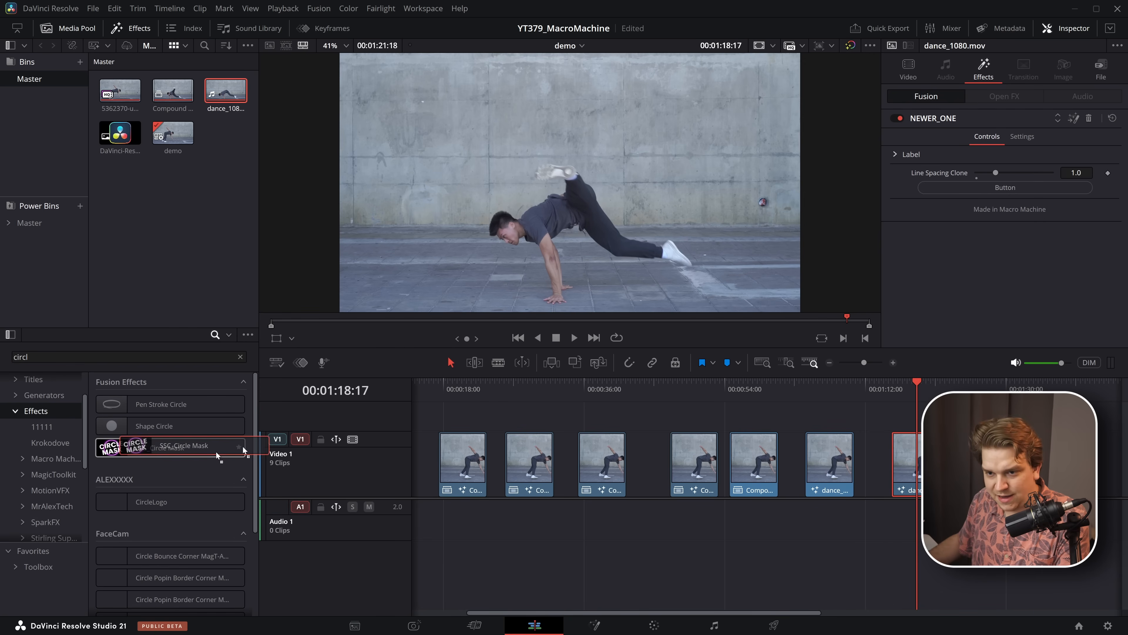
pyautogui.moveTo(242, 448); pyautogui.dragTo(917, 465)
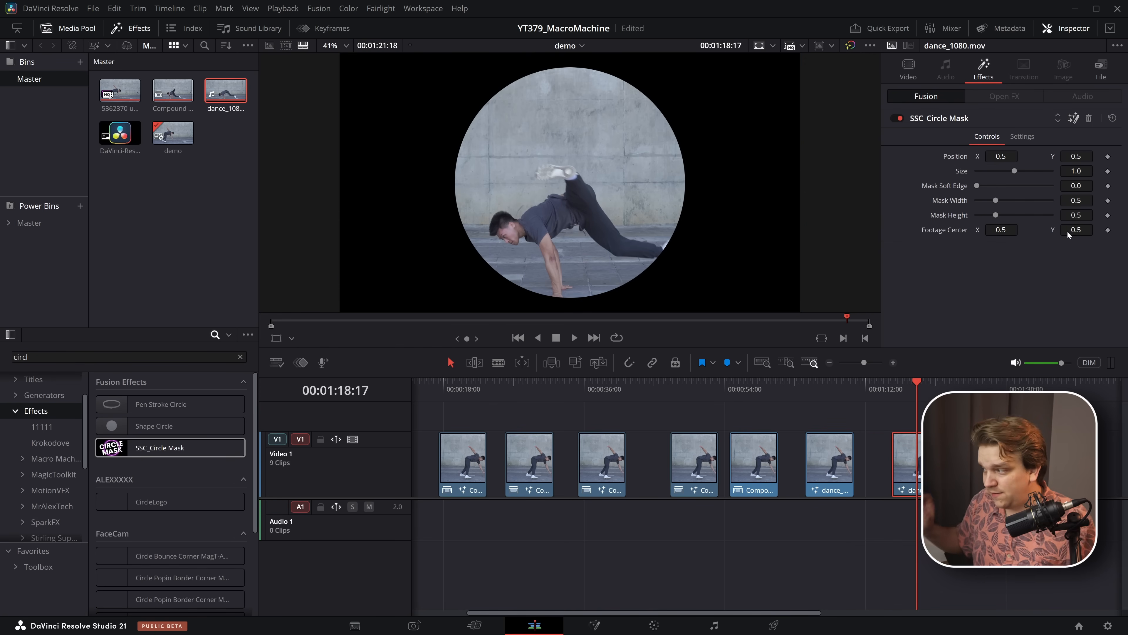
# - Open the clip's Fusion composition, expand the SSC_CircleMask group and spread out its nodes and the surrounding MediaIn and MediaOut nodes
pyautogui.hotkey('shift', '5')
pyautogui.scroll(-4, 555, 517)
pyautogui.moveTo(437, 475); pyautogui.dragTo(178, 468)
pyautogui.moveTo(498, 474); pyautogui.dragTo(378, 466)
pyautogui.doubleClick(405, 465)
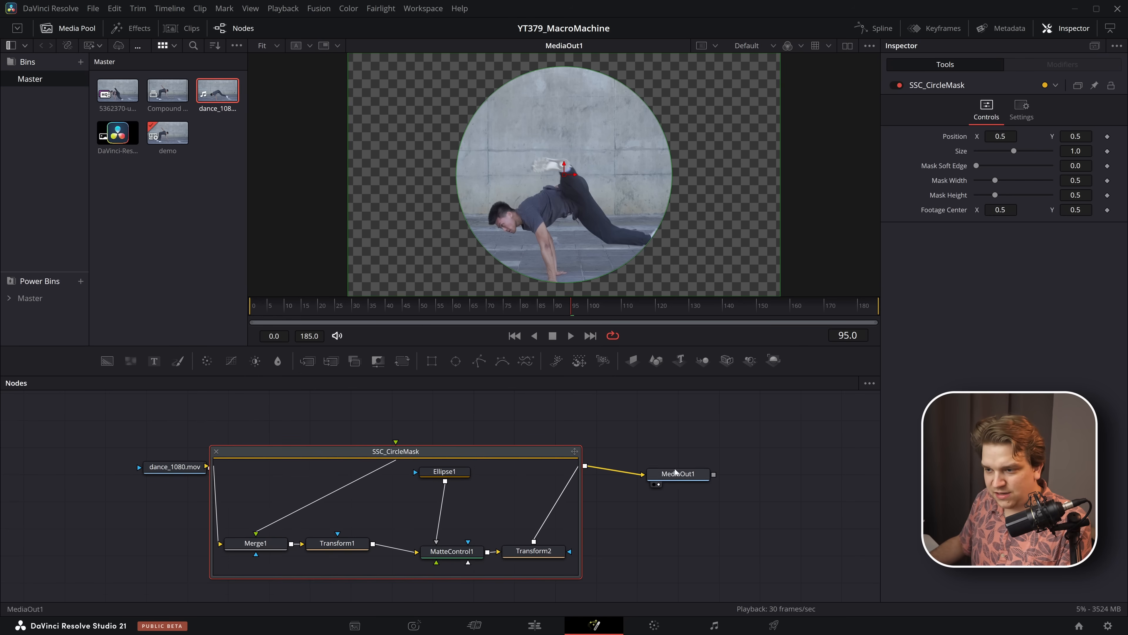
pyautogui.moveTo(674, 472); pyautogui.dragTo(731, 470)
pyautogui.moveTo(580, 445); pyautogui.dragTo(631, 407)
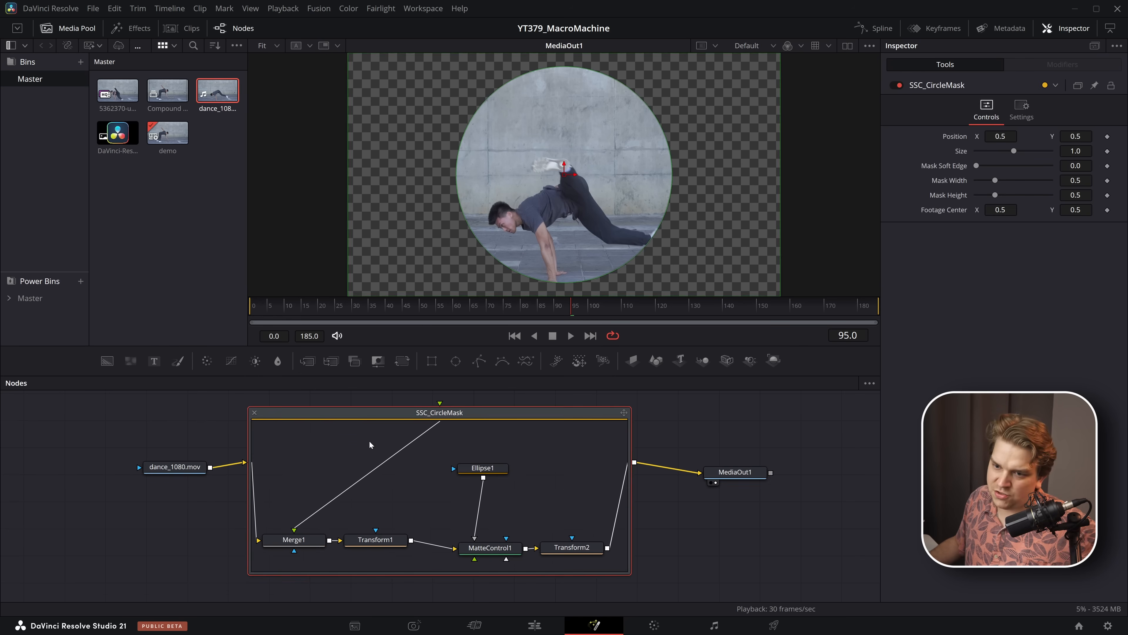
pyautogui.moveTo(457, 451); pyautogui.dragTo(663, 565)
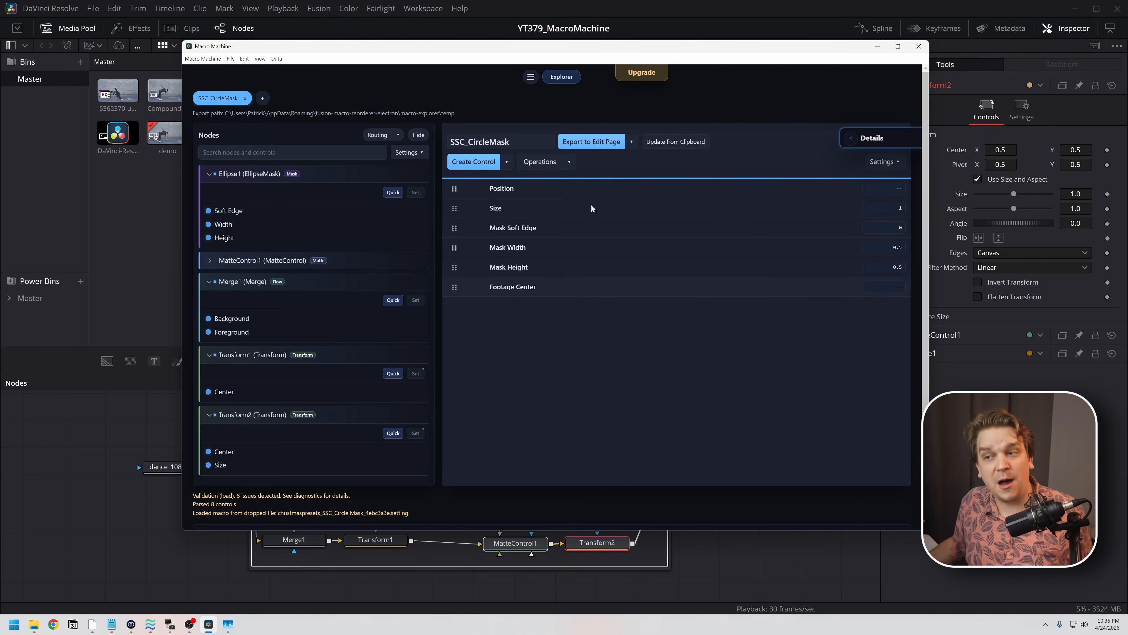
# - Review the export destinations offered for SSC_CircleMask in Macro Machine, including its source DRFX, and return to DaVinci Resolve
pyautogui.click(631, 142)
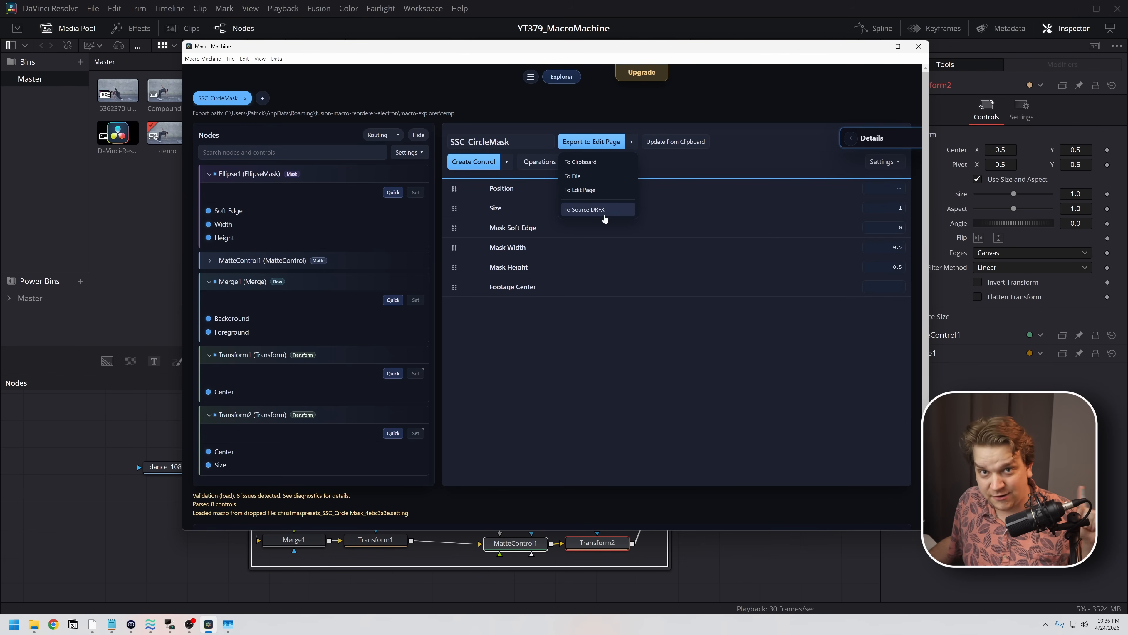
pyautogui.click(766, 147)
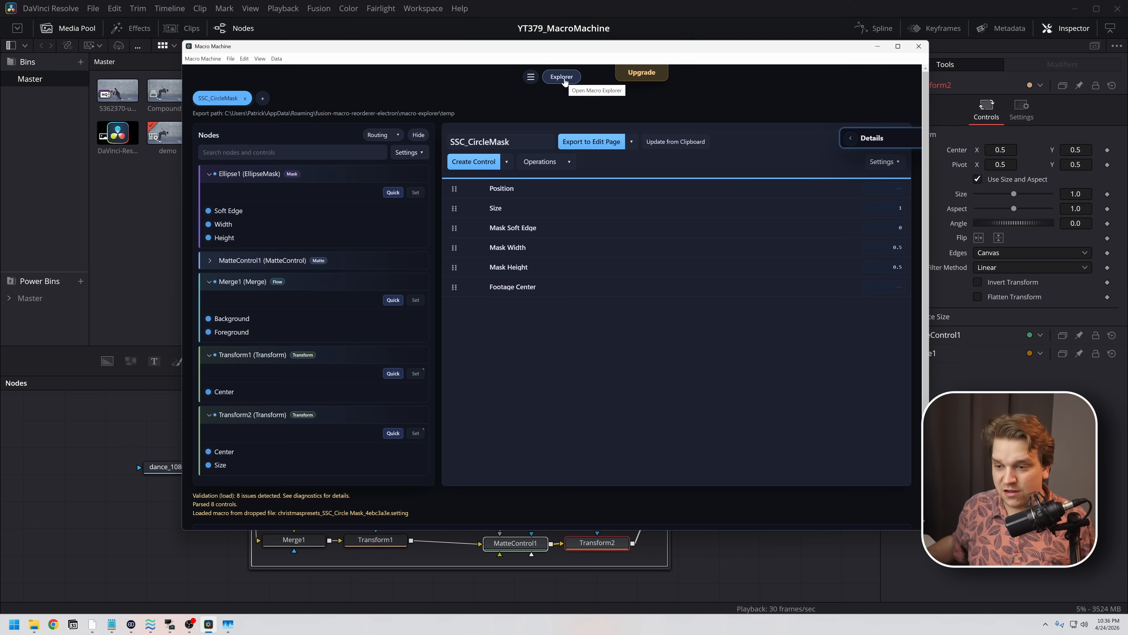
pyautogui.click(208, 570)
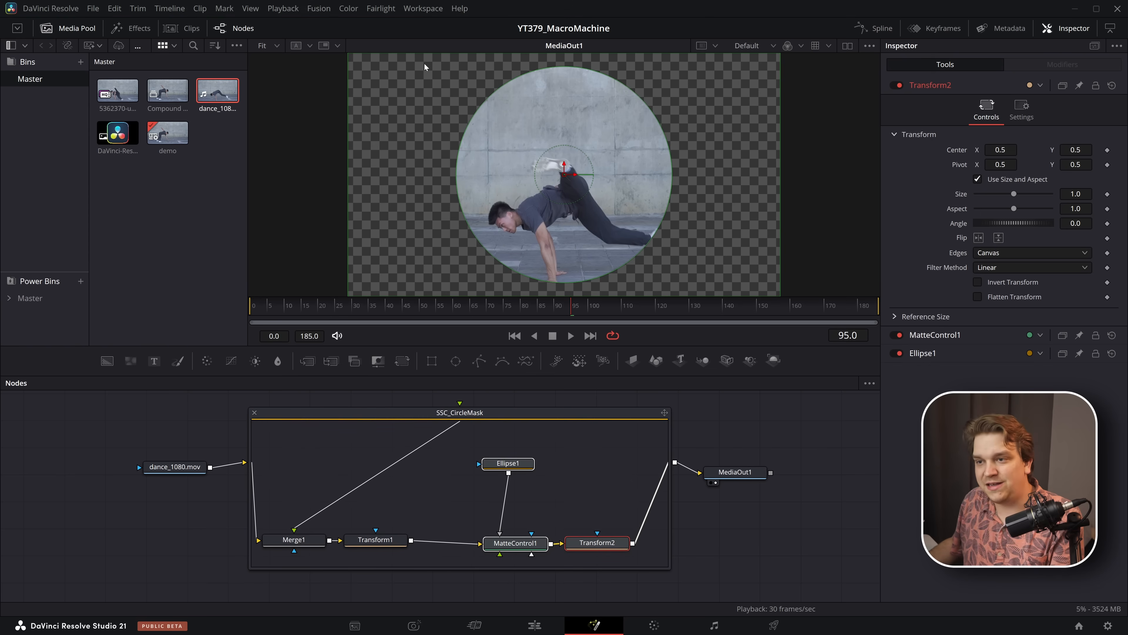
# - Make room inside the SSC_CircleMask group, add a Brightness / Contrast node after Transform1 and set its Saturation to 0.0
pyautogui.moveTo(475, 455); pyautogui.dragTo(591, 563)
pyautogui.moveTo(589, 546); pyautogui.dragTo(607, 542)
pyautogui.click(375, 539)
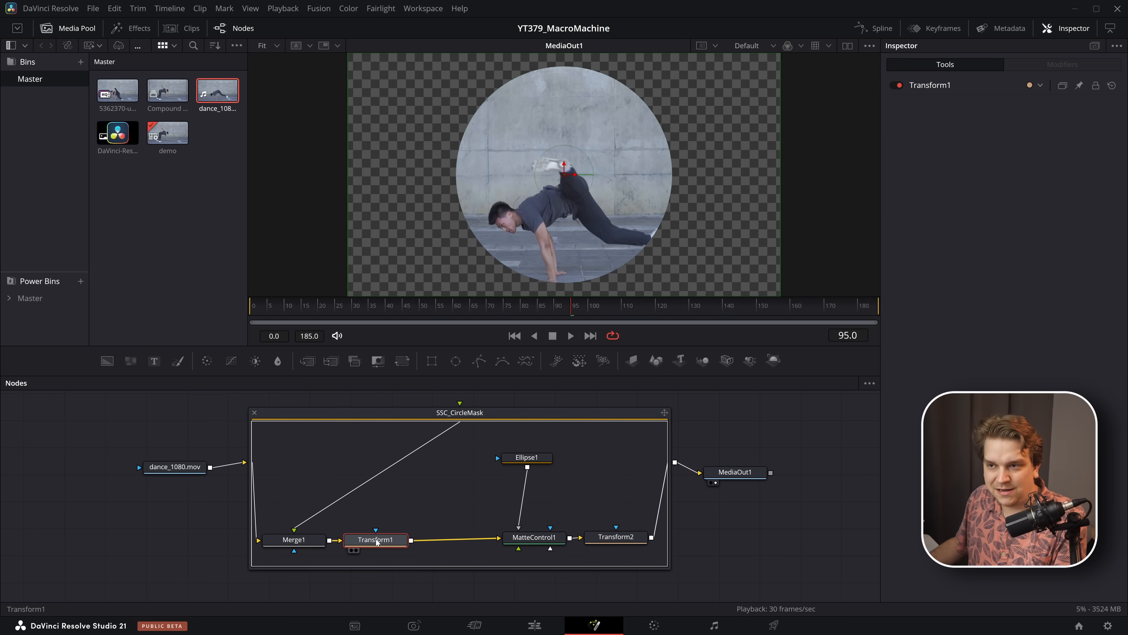
pyautogui.hotkey('shift', 'space')
pyautogui.write('bc')
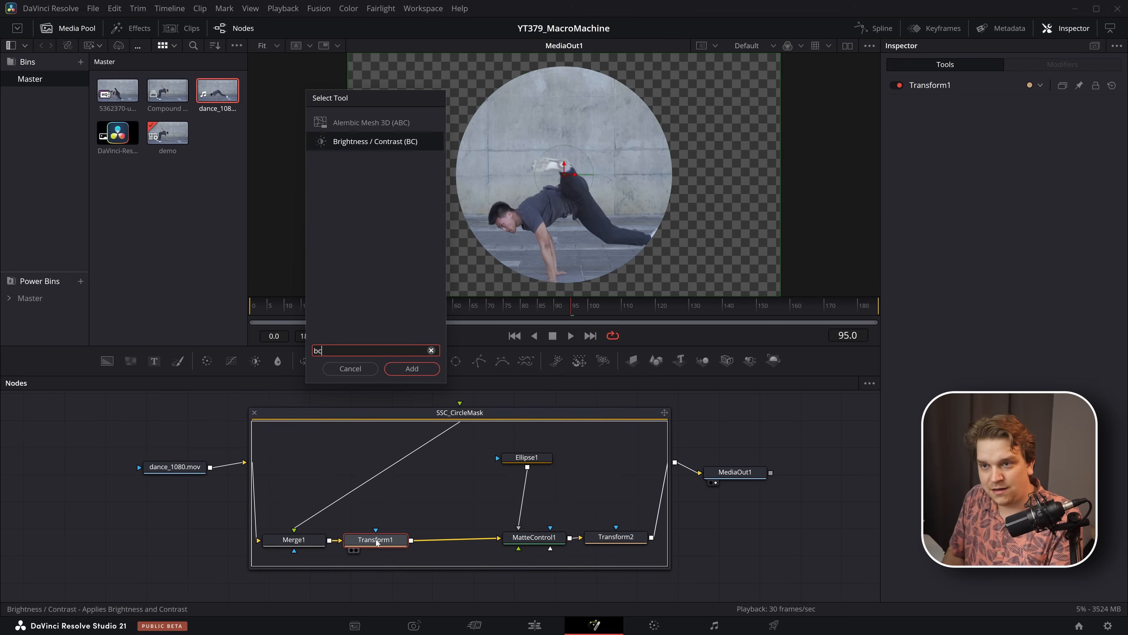
pyautogui.press('Return')
pyautogui.moveTo(1013, 225); pyautogui.dragTo(975, 226)
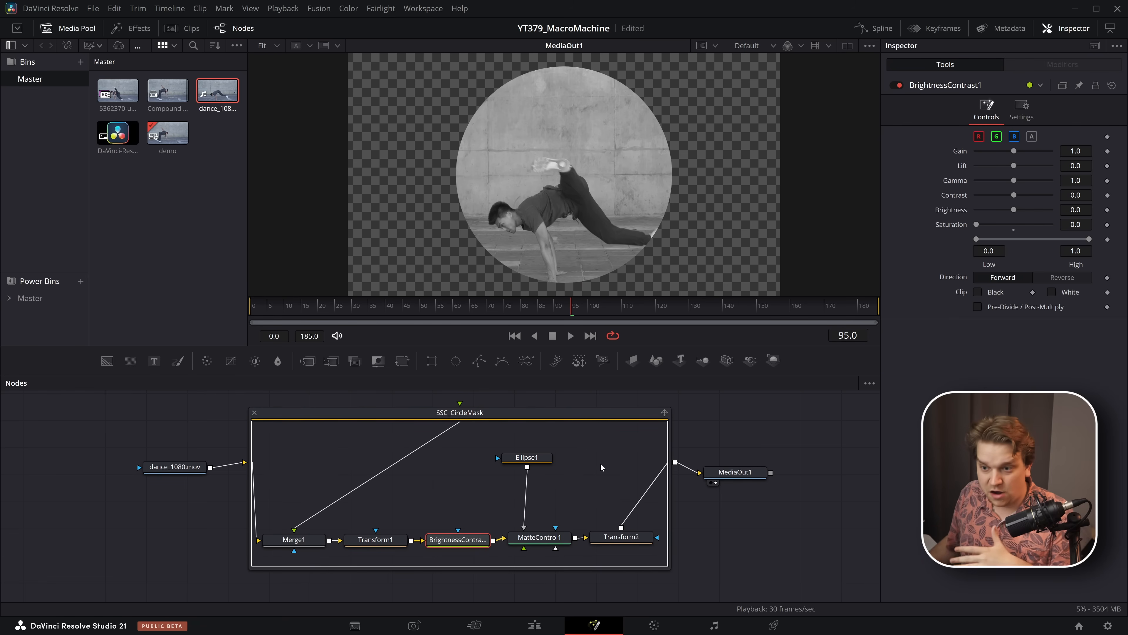
# - Copy the modified SSC_CircleMask group and use it to update the DRFX-linked macro in Macro Machine from the clipboard
pyautogui.click(353, 426)
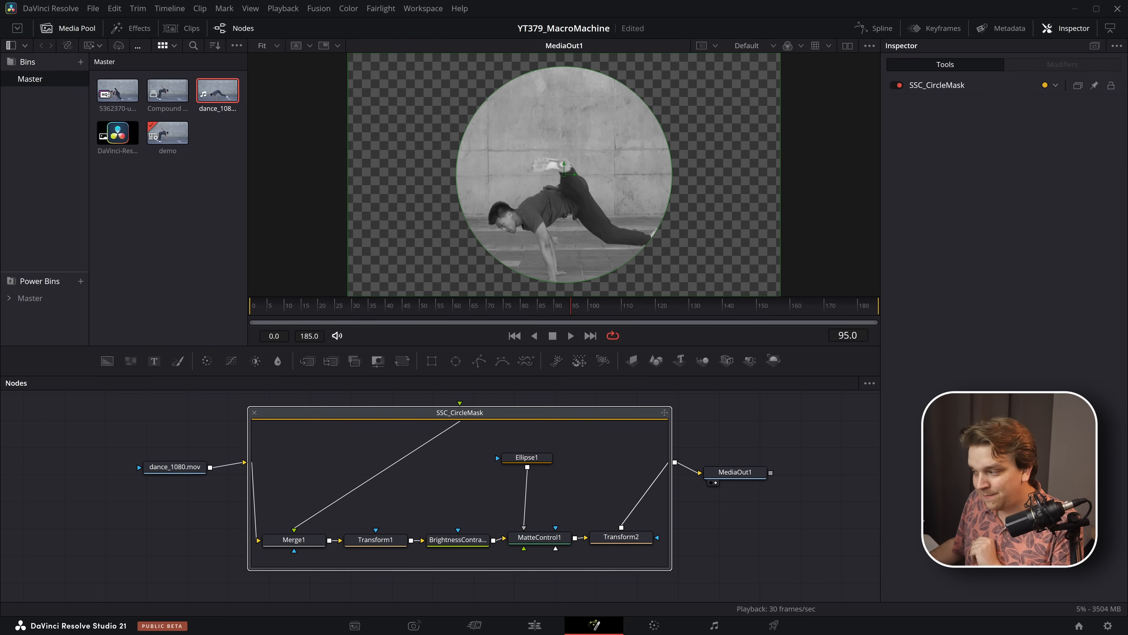
pyautogui.hotkey('alt', 'Tab')
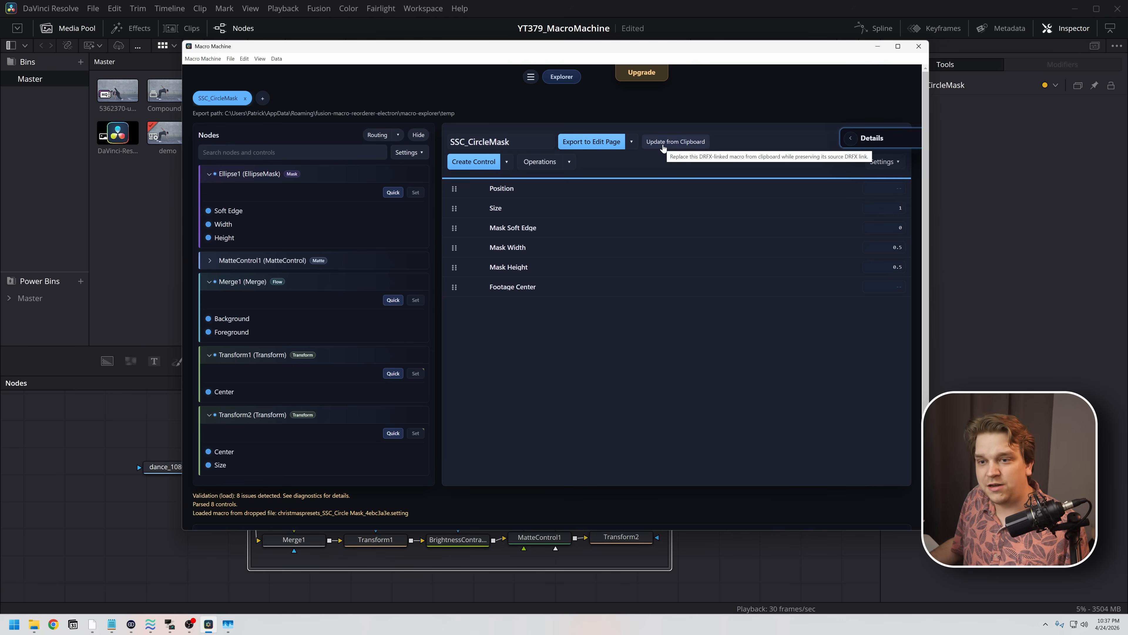
pyautogui.click(664, 142)
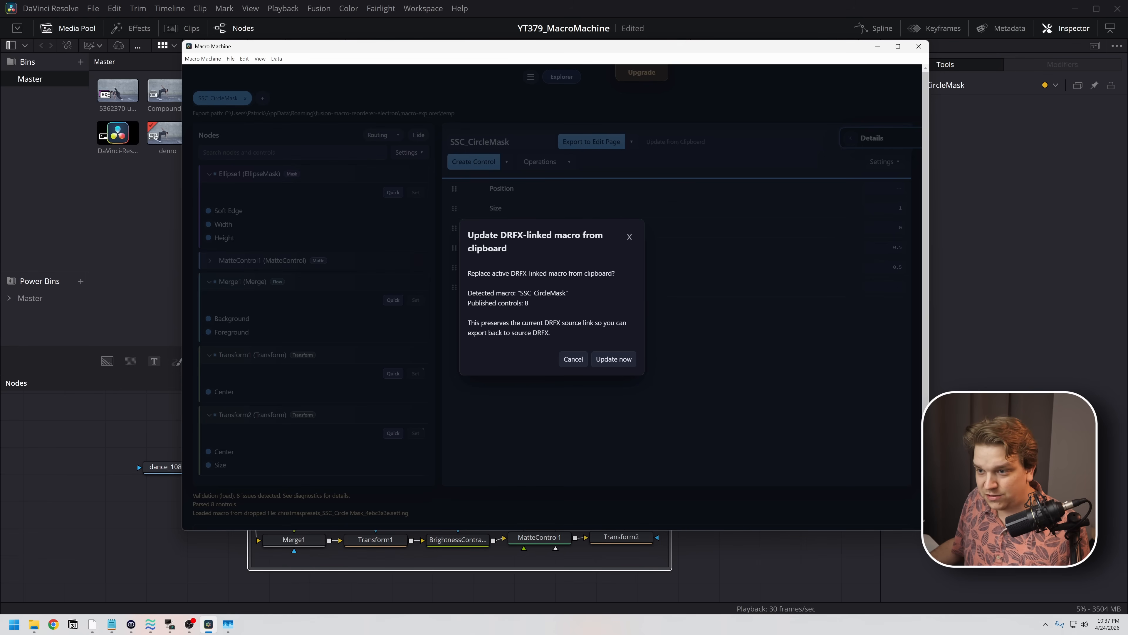
pyautogui.click(615, 362)
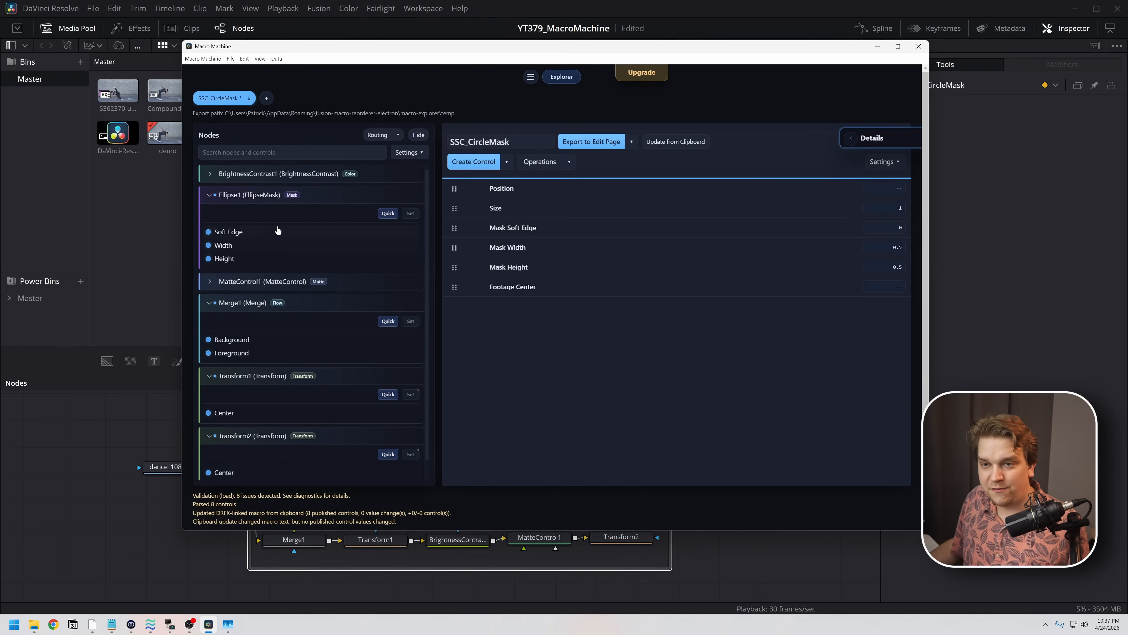
# - Publish the Saturation control of BrightnessContrast1 and export the SSC_CircleMask macro back to its source DRFX
pyautogui.click(210, 174)
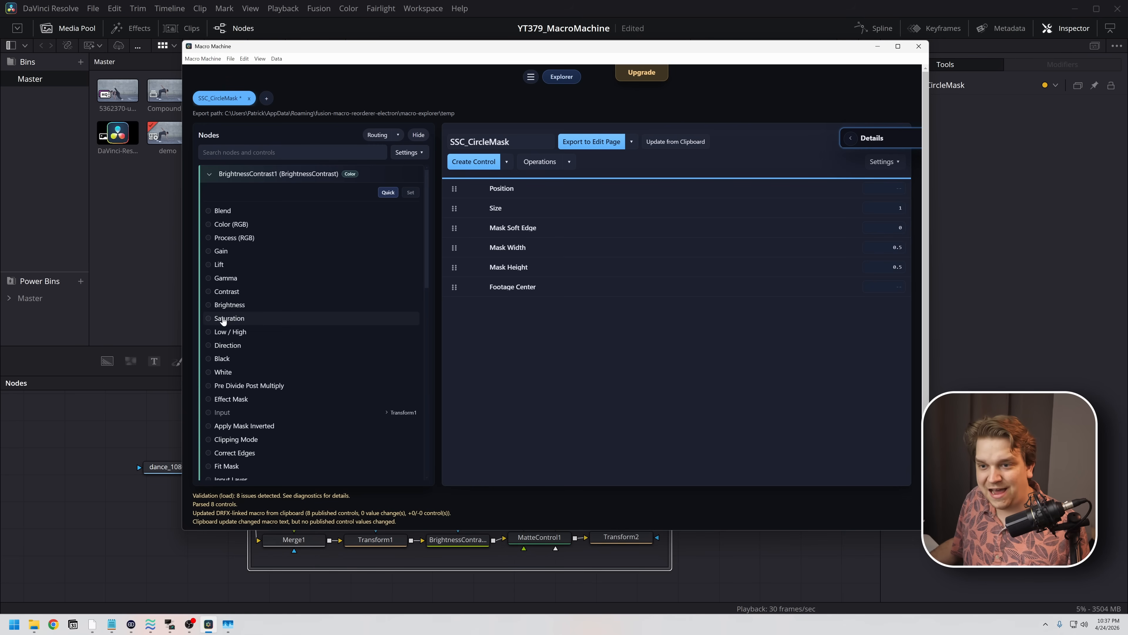
pyautogui.click(226, 319)
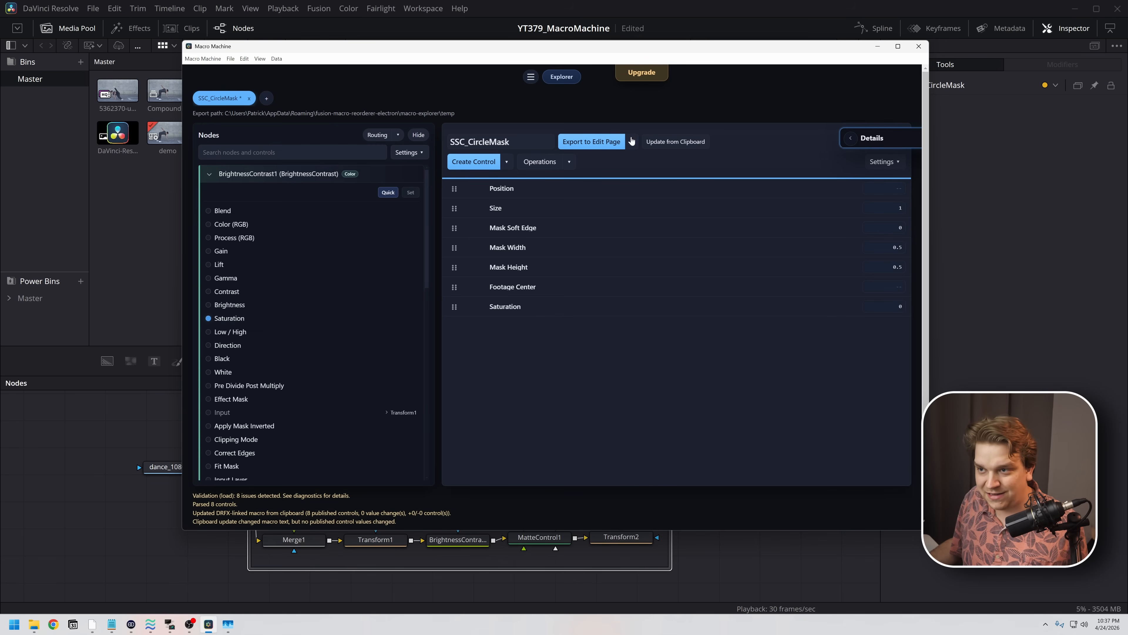
pyautogui.click(631, 143)
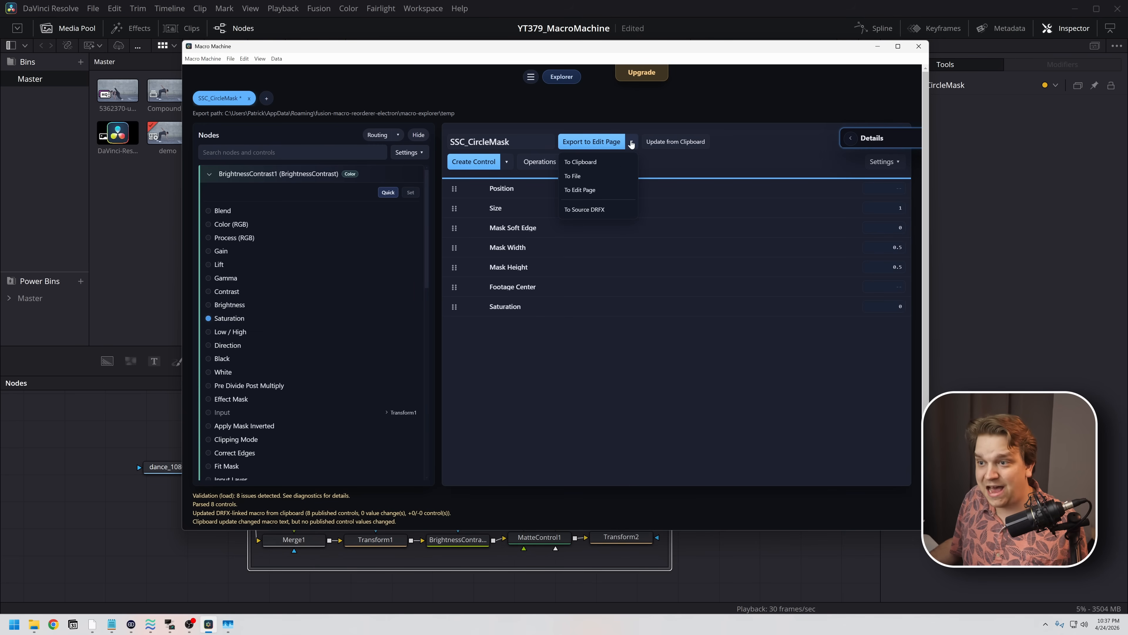
pyautogui.click(589, 210)
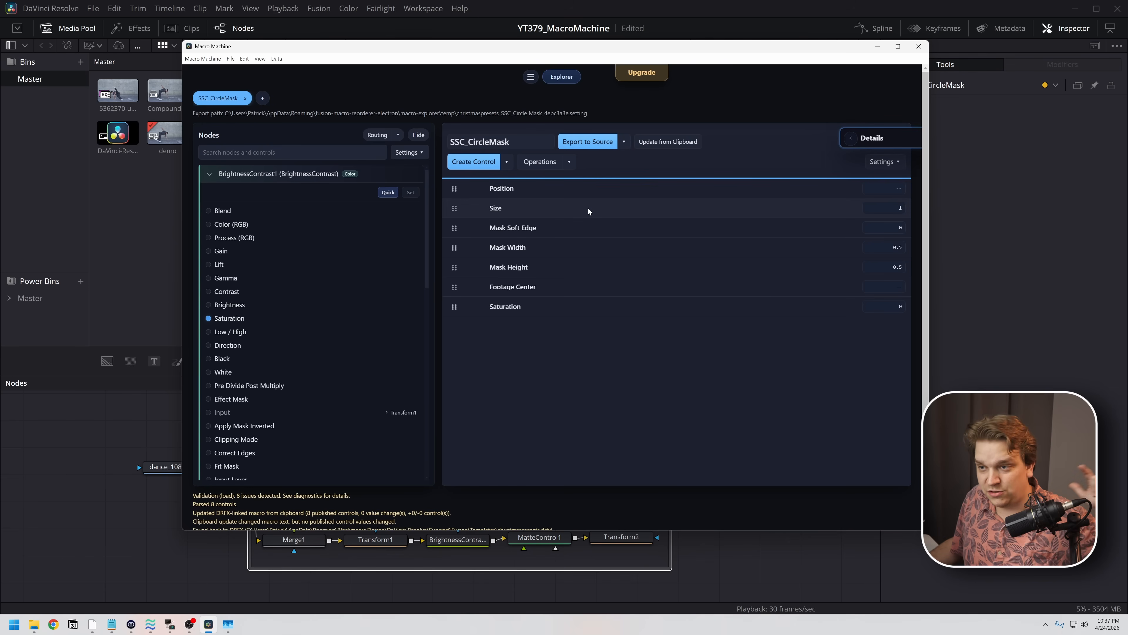
# - Return to DaVinci Resolve's Edit page, add another dance_1080.mov clip at the end of the timeline and move the playhead to 00:01:27:17
pyautogui.click(159, 538)
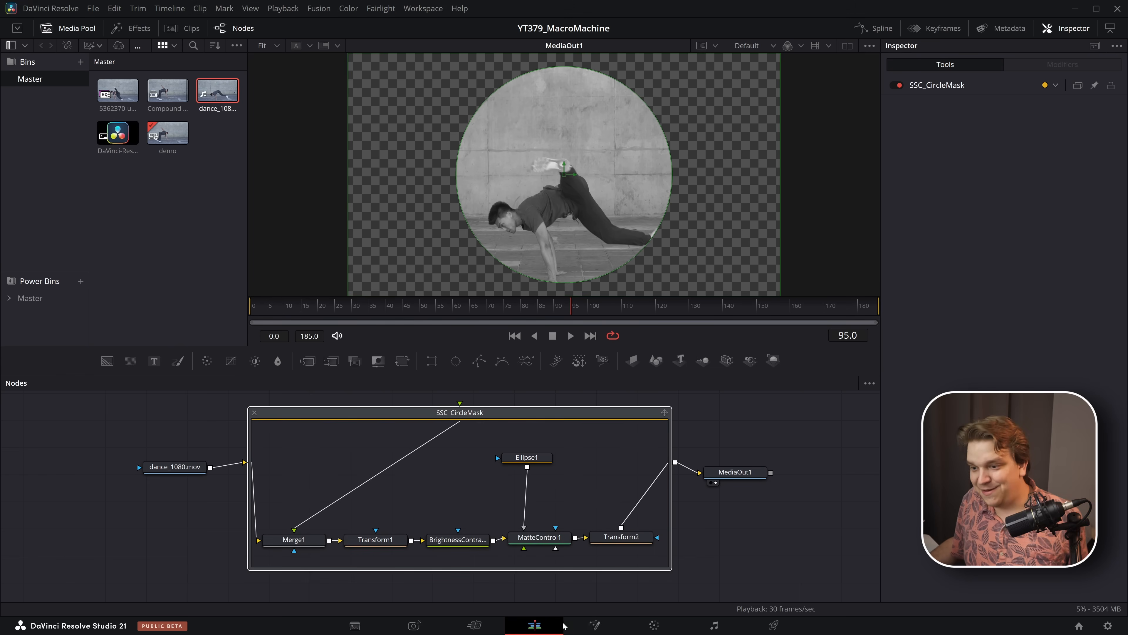
pyautogui.click(562, 625)
pyautogui.moveTo(217, 95); pyautogui.dragTo(965, 503)
pyautogui.press('Delete')
pyautogui.click(987, 383)
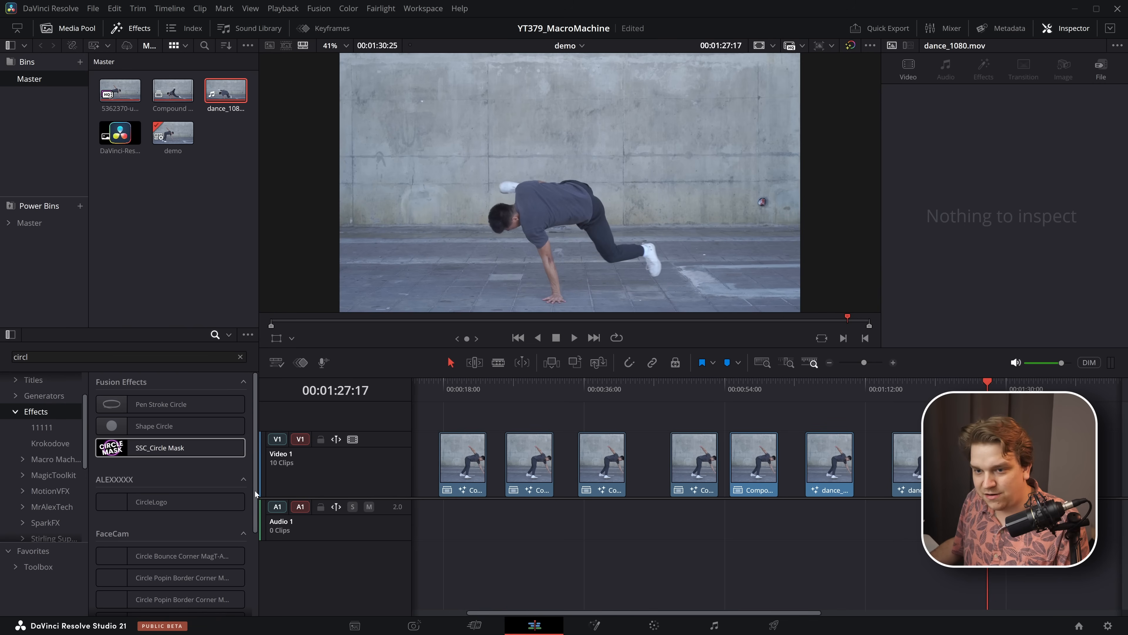
# - Search the effects for "circ", apply the updated SSC_Circle Mask to the new clip and set its Saturation to 0.5
pyautogui.click(55, 398)
pyautogui.click(49, 412)
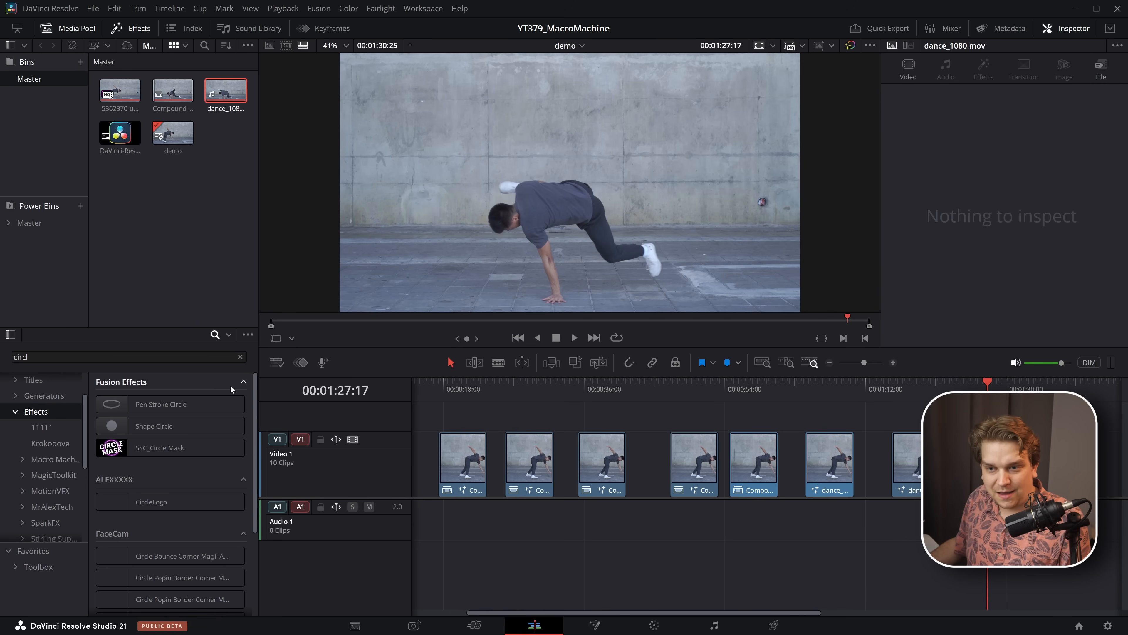
pyautogui.click(240, 357)
pyautogui.write('cir')
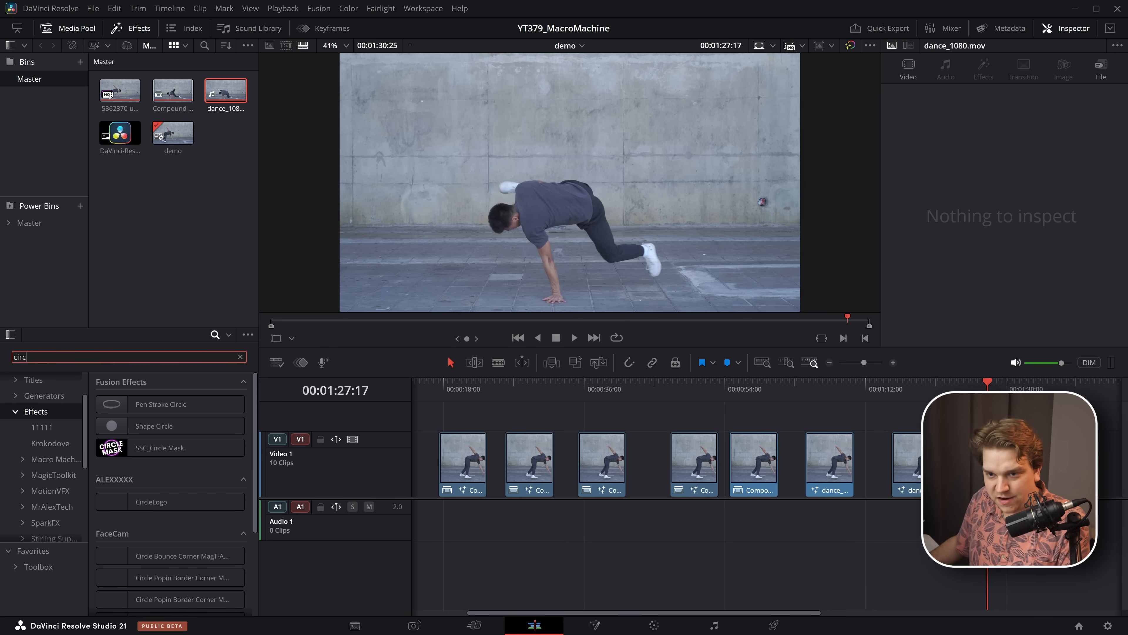
pyautogui.moveTo(160, 448); pyautogui.dragTo(906, 462)
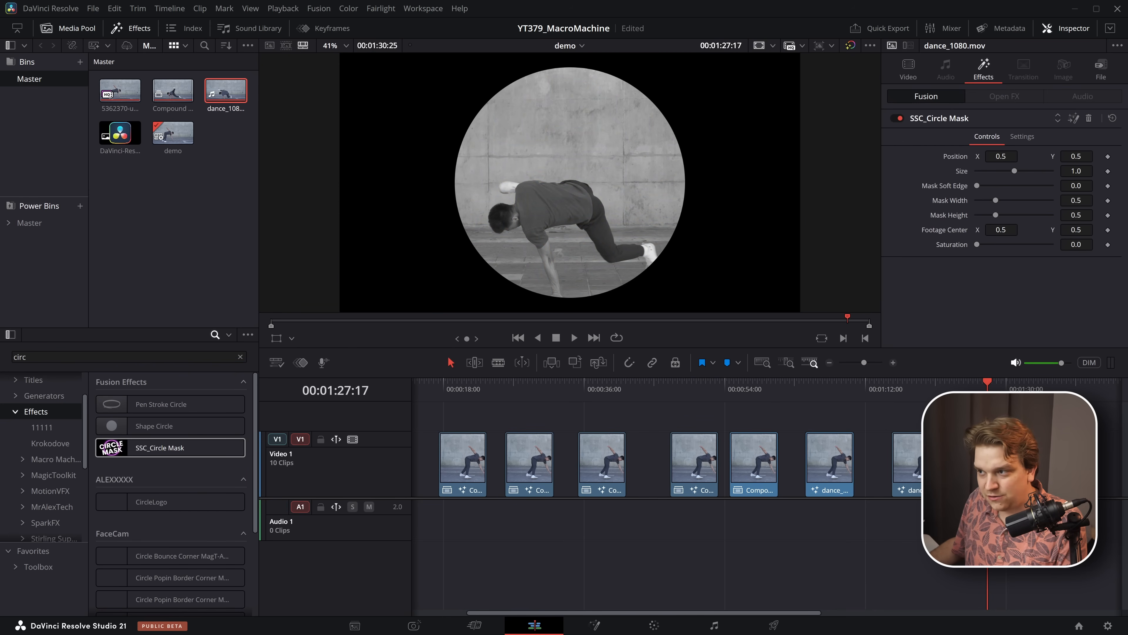
pyautogui.moveTo(980, 248); pyautogui.dragTo(1004, 255)
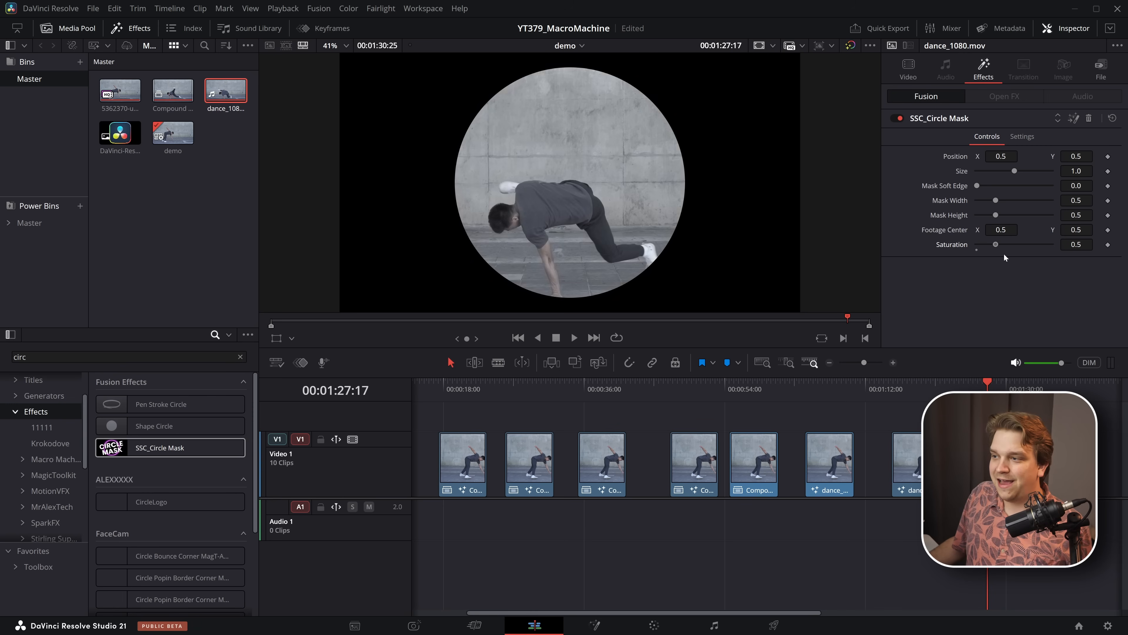
pyautogui.moveTo(1002, 296); pyautogui.dragTo(924, 308)
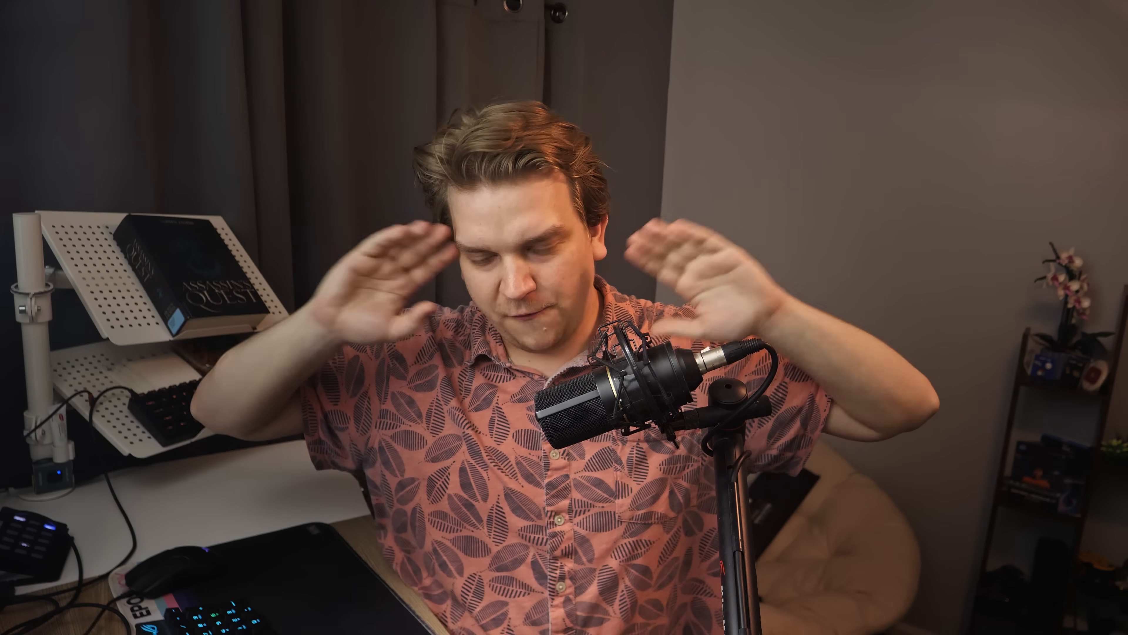
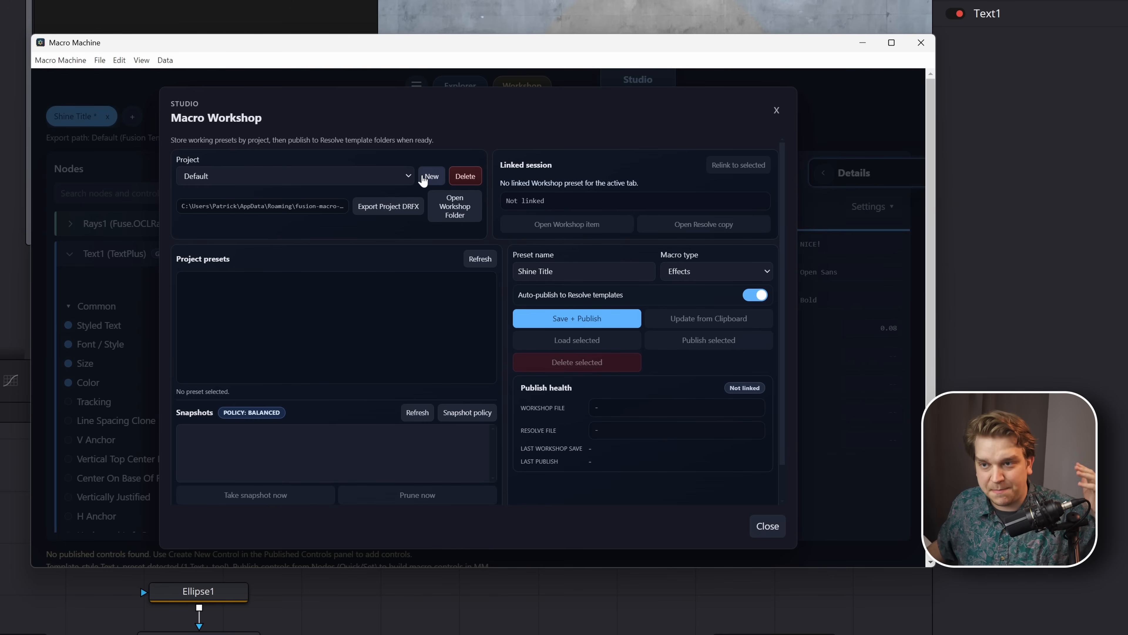
# - Create a new Workshop project named AWESOME MACROS
pyautogui.click(430, 177)
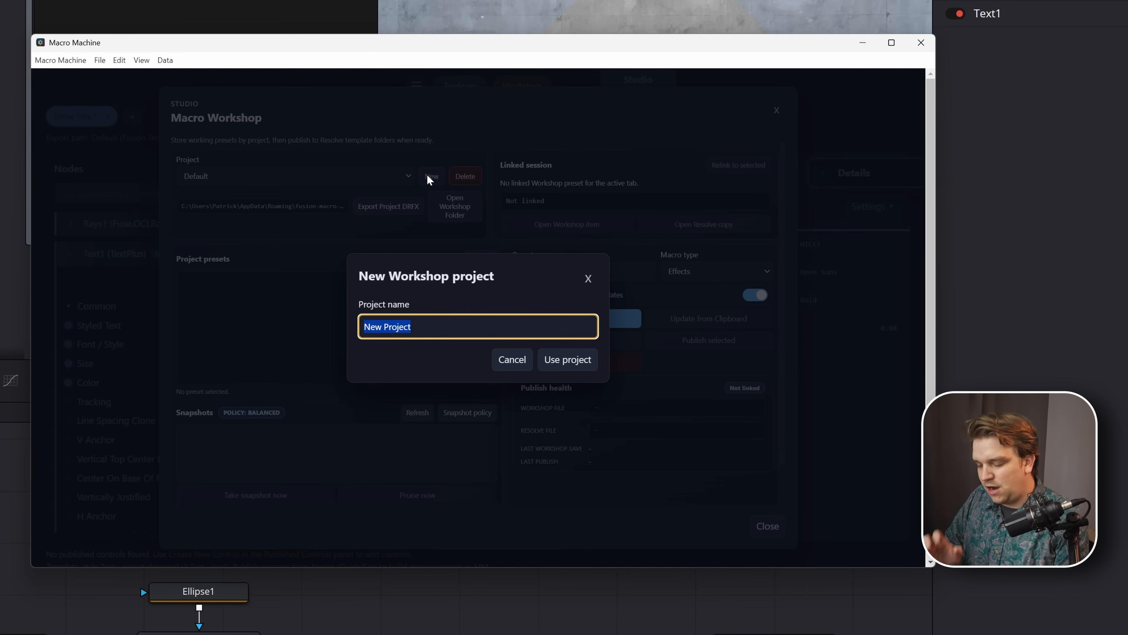
pyautogui.write('AWESOME')
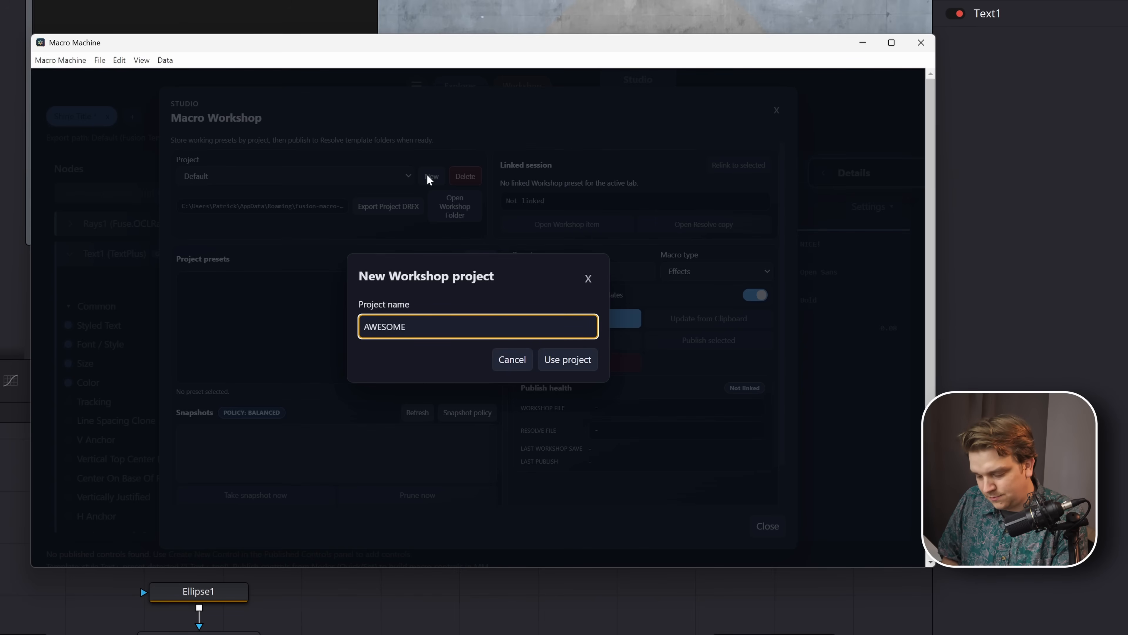
pyautogui.write(' MACROS')
pyautogui.press('Return')
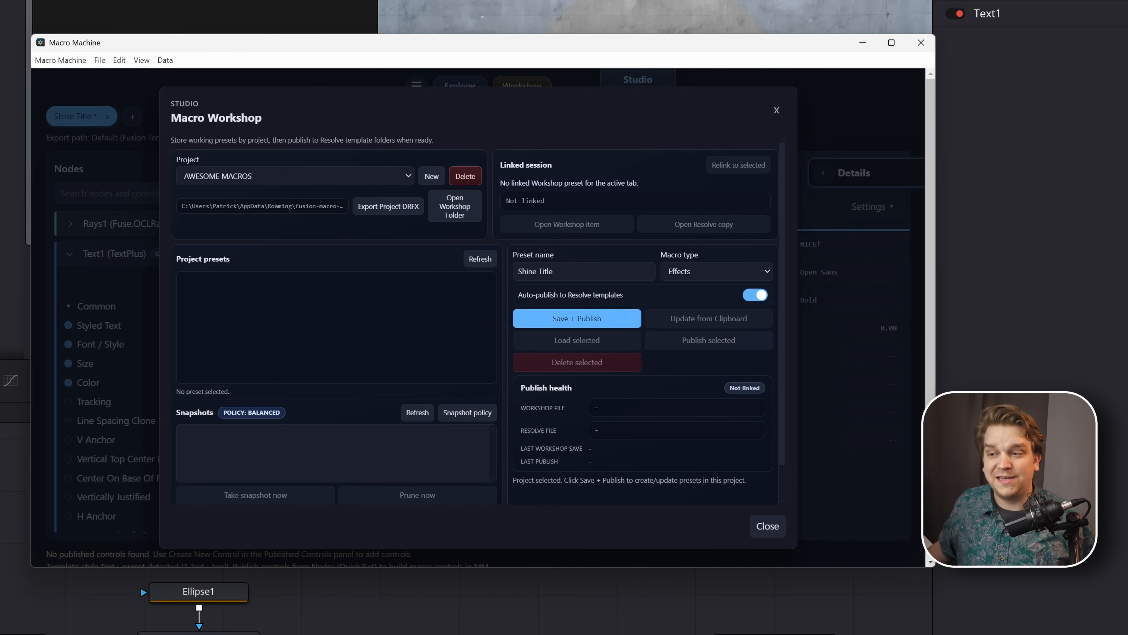
# - Set the Shine Title preset's macro type to Titles, then save and publish it to the AWESOME MACROS project
pyautogui.click(688, 276)
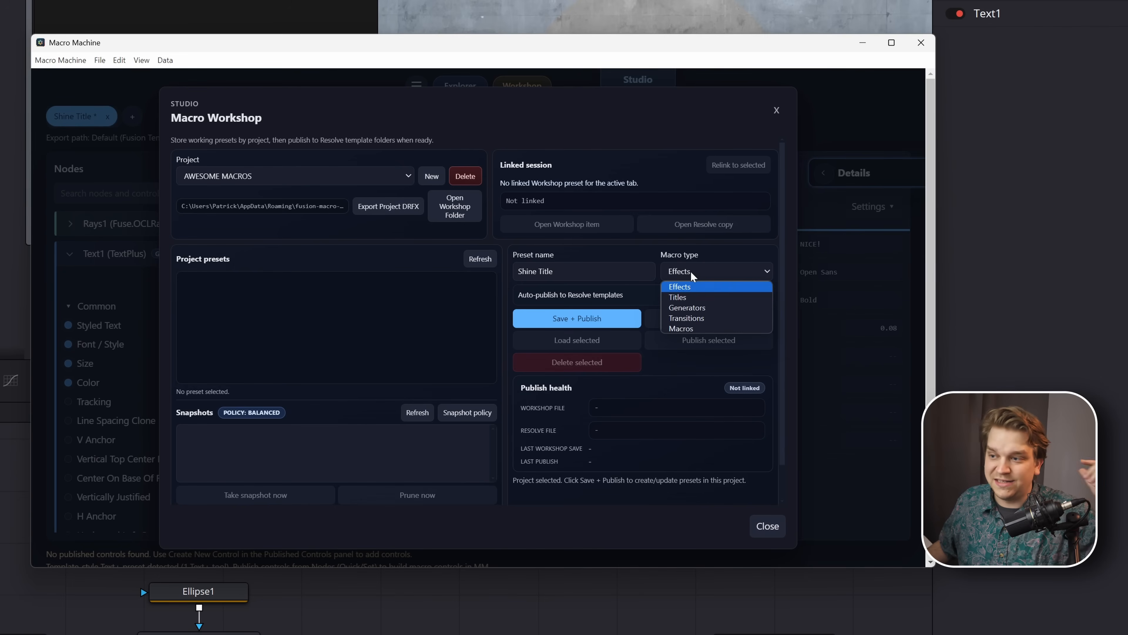
pyautogui.click(689, 298)
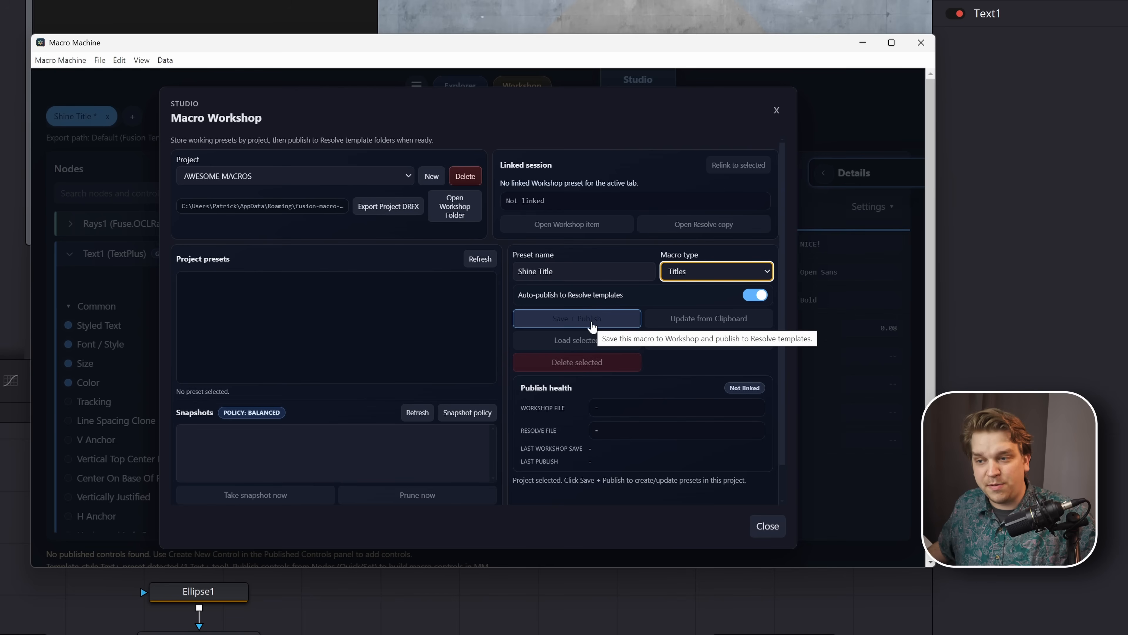
pyautogui.click(592, 326)
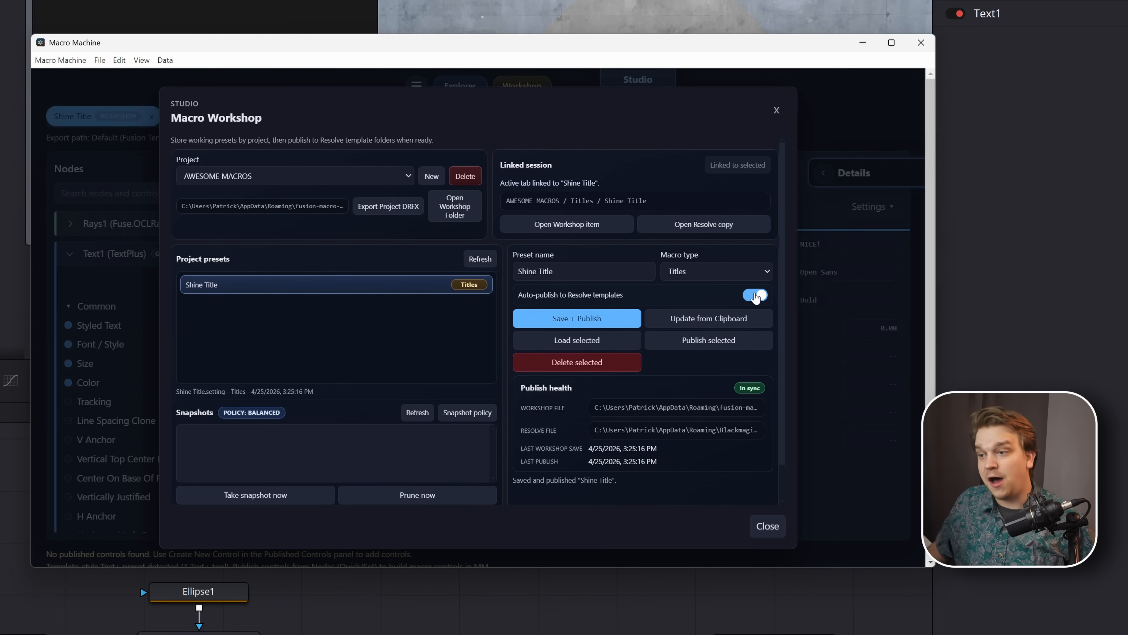
pyautogui.click(594, 327)
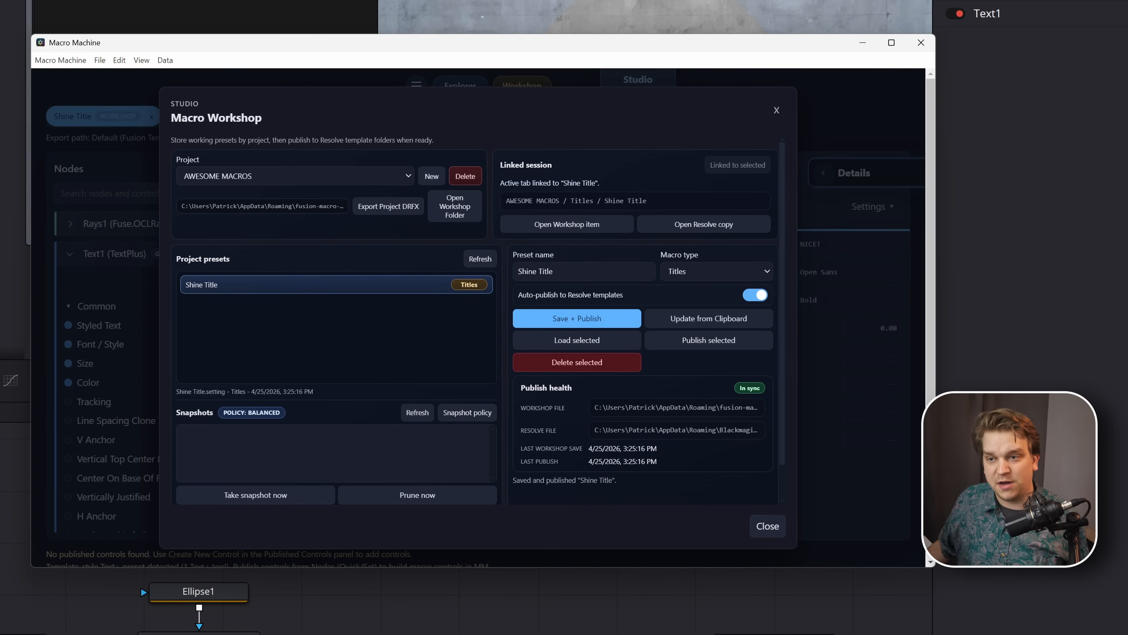
# - Switch to DaVinci Resolve's Edit page and place Shine Title from the AWESOME MACROS titles above the last dance_1080.mov clip
pyautogui.hotkey('alt', 'Tab')
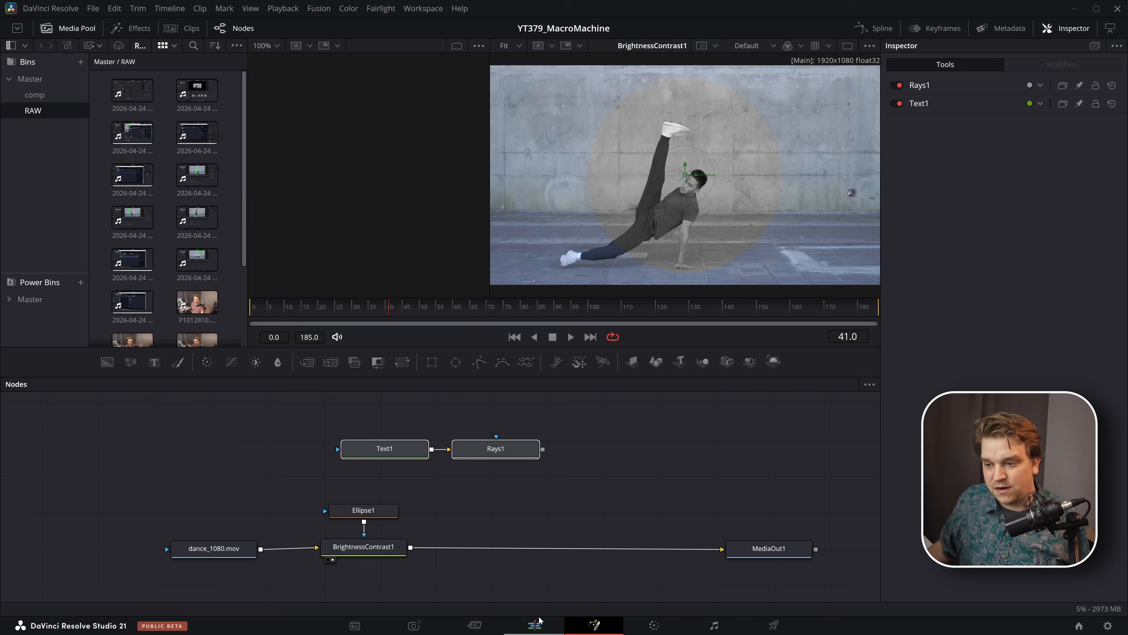
pyautogui.click(538, 621)
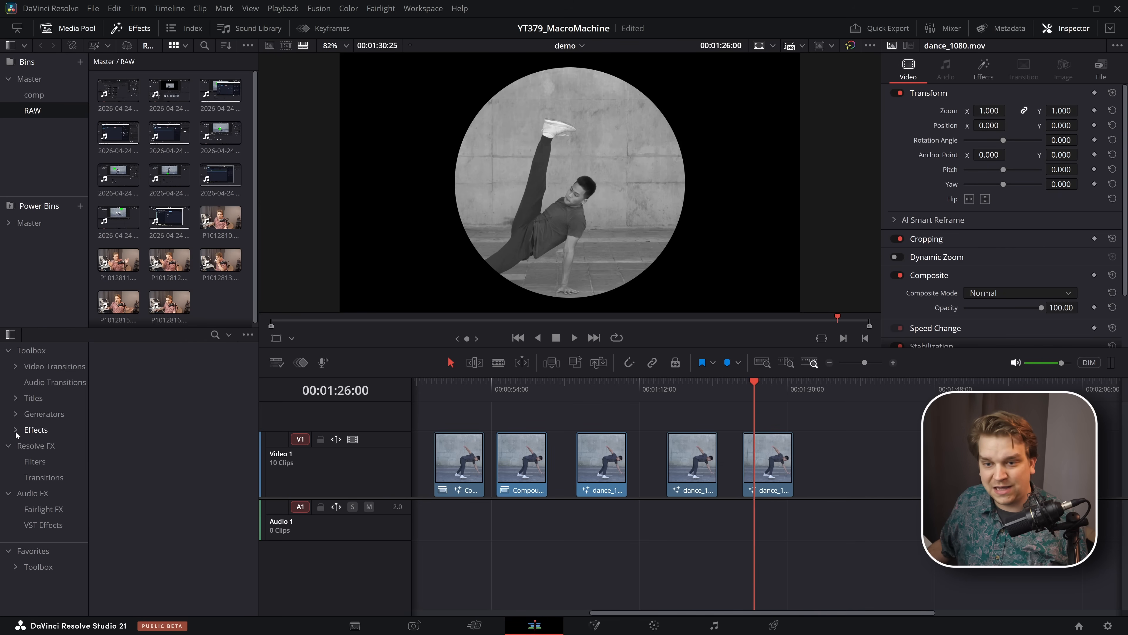
pyautogui.click(14, 402)
pyautogui.click(22, 446)
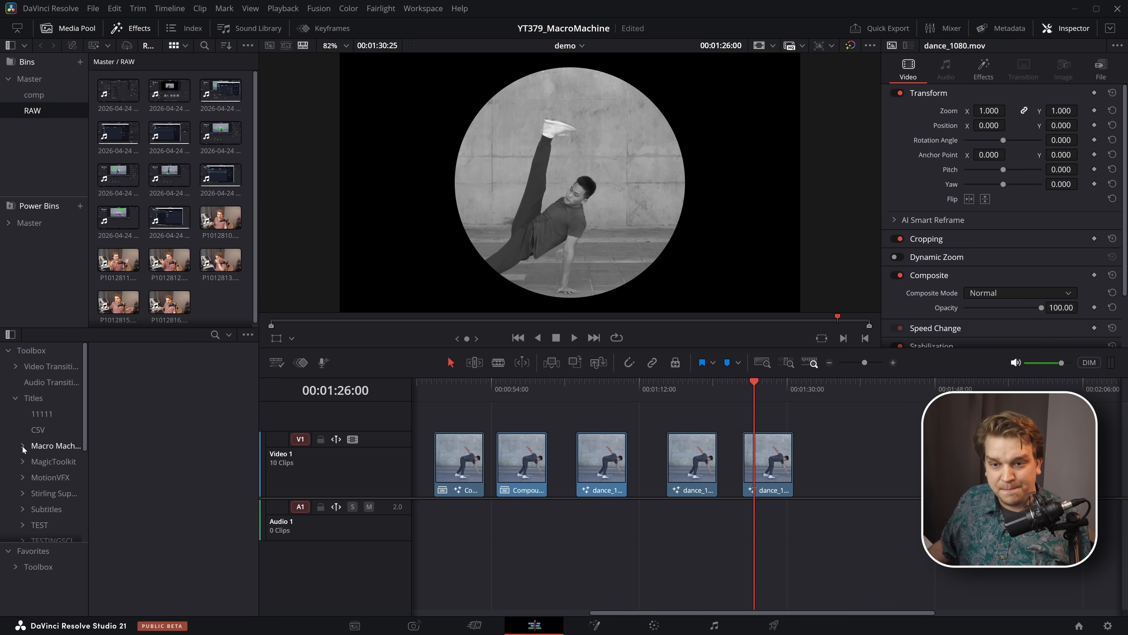
pyautogui.click(56, 462)
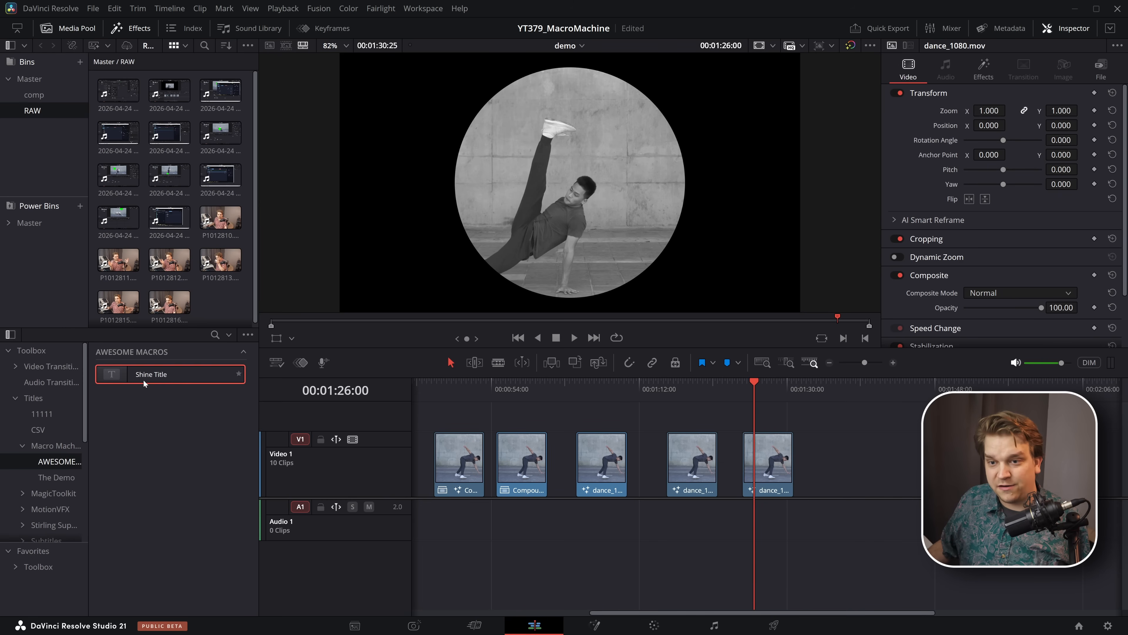
pyautogui.moveTo(139, 375); pyautogui.dragTo(763, 394)
pyautogui.click(760, 390)
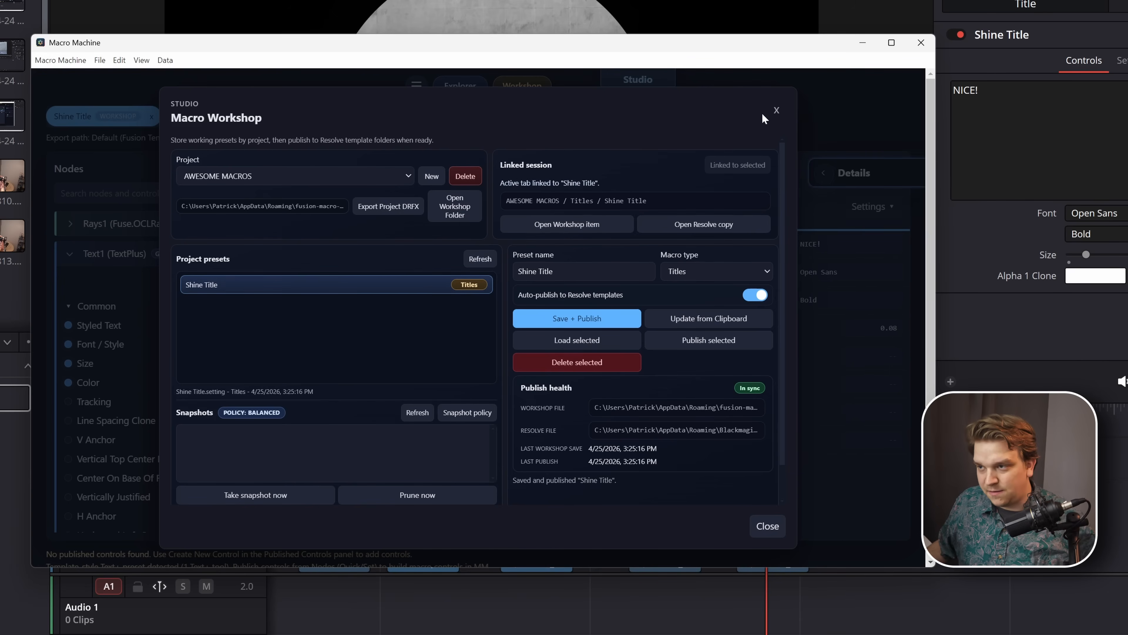
# - Reset Macro Machine to its start screen, reopen the Macro Workshop and load Shine Title from the AWESOME MACROS project
pyautogui.click(775, 110)
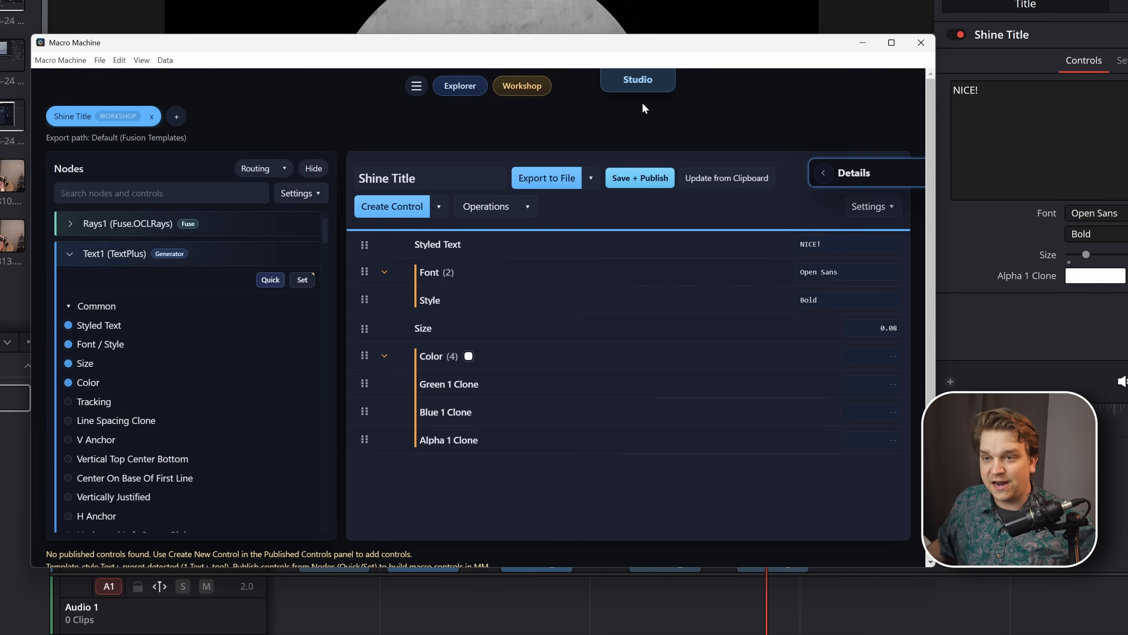
pyautogui.click(141, 60)
pyautogui.click(166, 84)
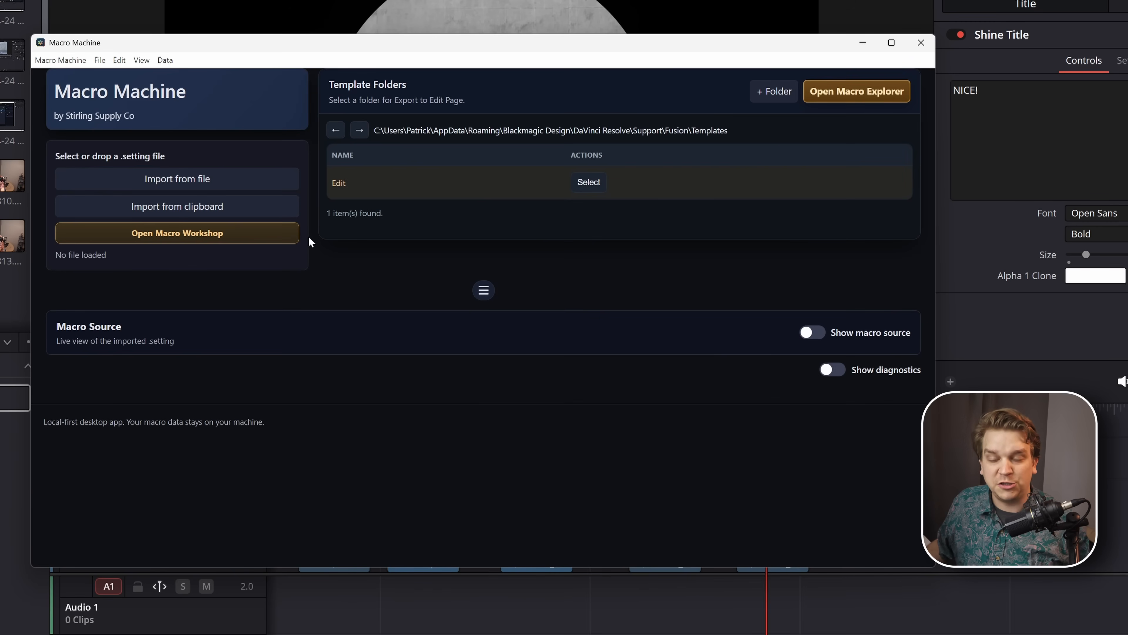
pyautogui.click(272, 243)
pyautogui.click(389, 178)
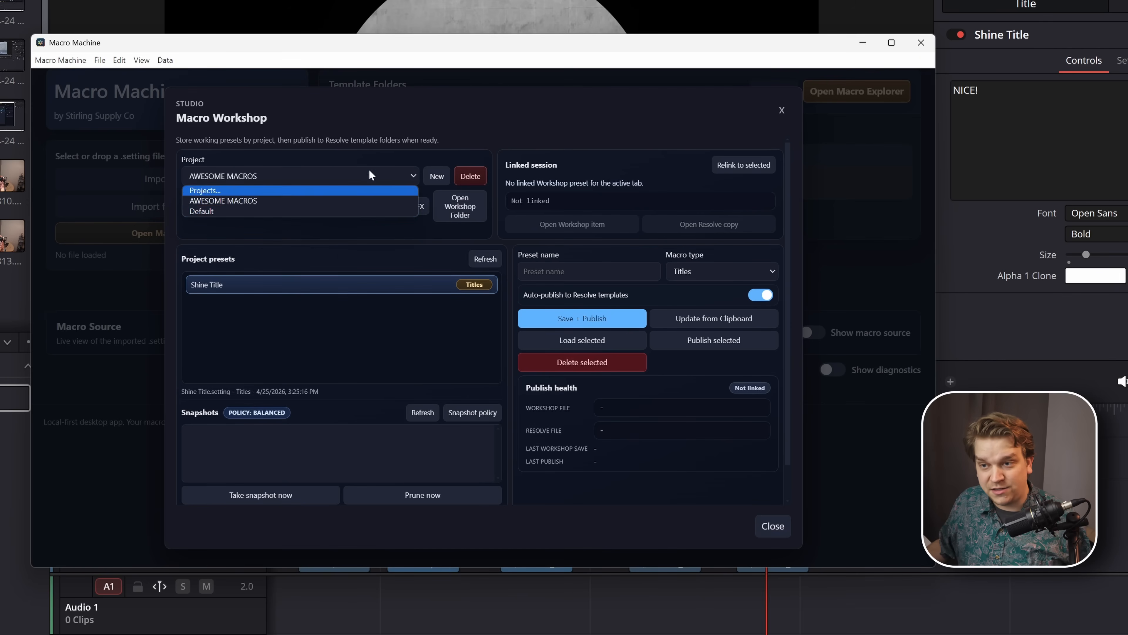
pyautogui.click(466, 120)
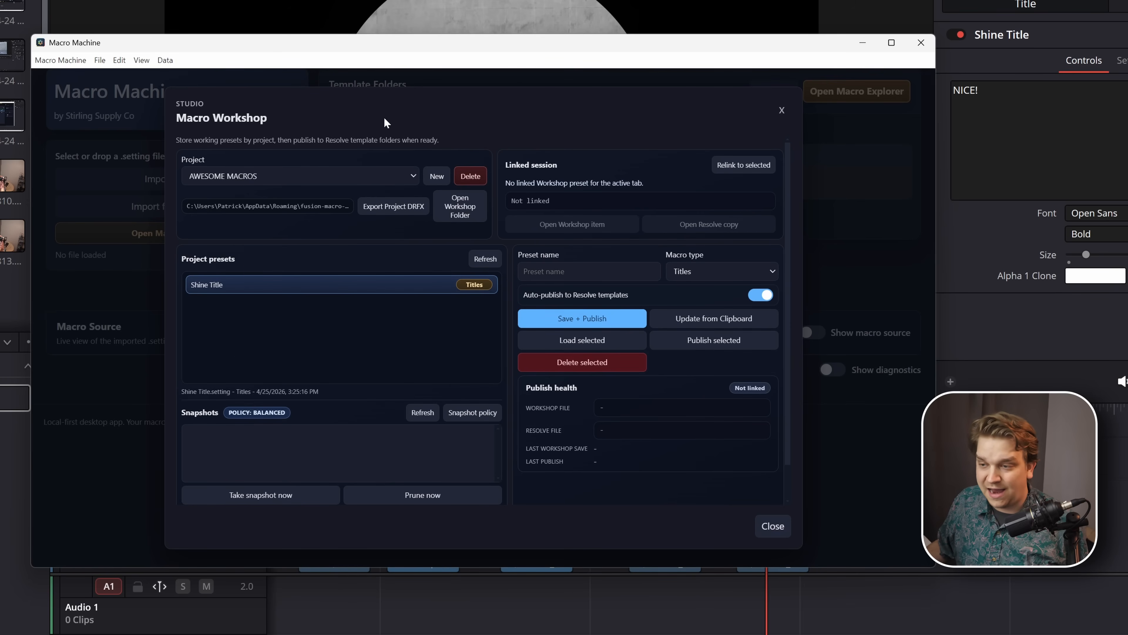
pyautogui.click(573, 341)
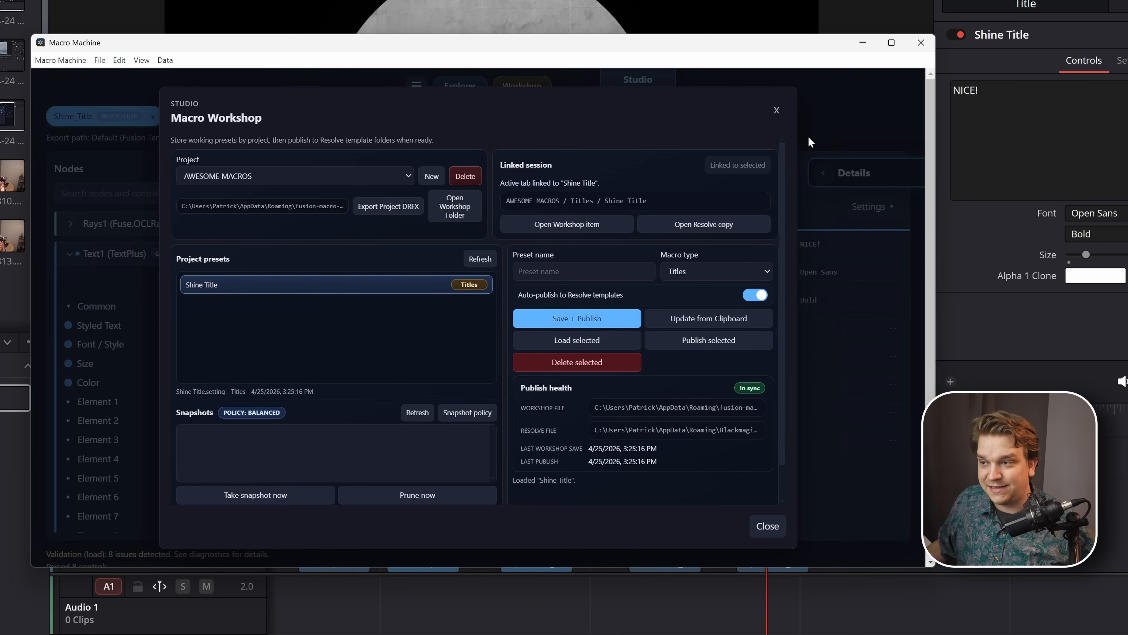
pyautogui.click(777, 110)
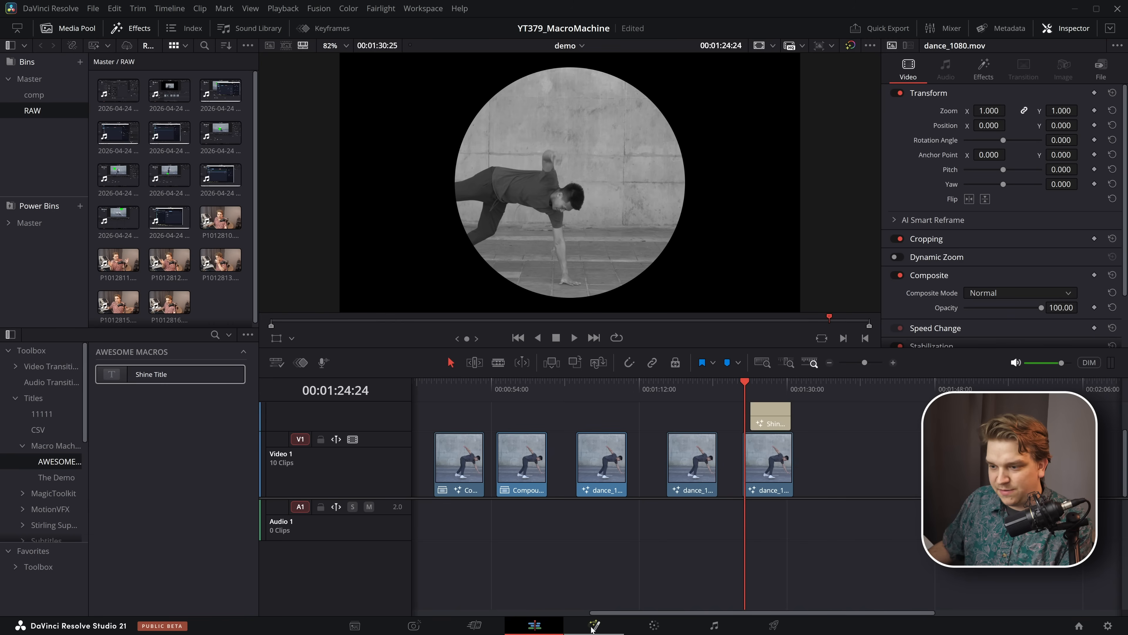
# - Copy the Ellipse1 and BrightnessContrast1 nodes from Resolve's Fusion page and import them from the clipboard into a new Macro Machine tab
pyautogui.click(594, 625)
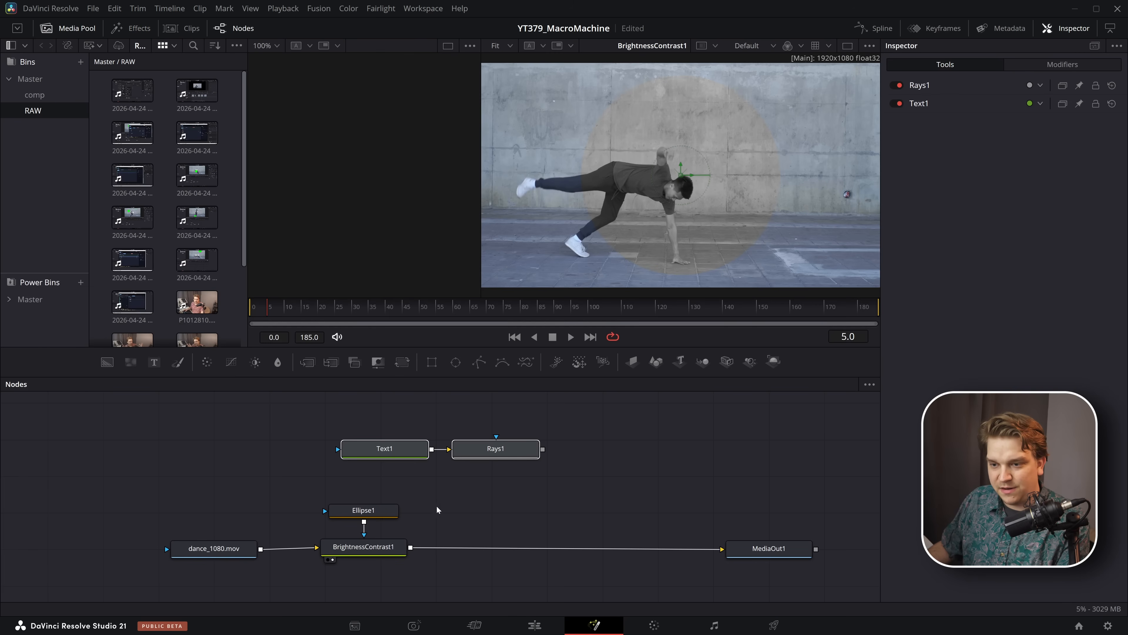
pyautogui.moveTo(437, 506); pyautogui.dragTo(374, 557)
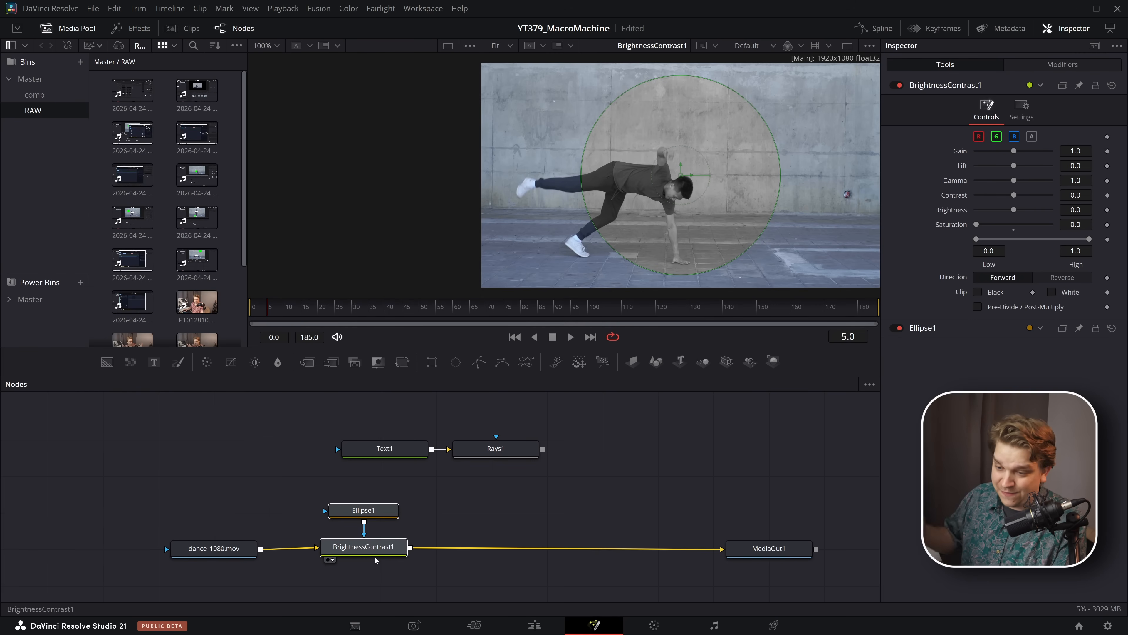
pyautogui.click(180, 117)
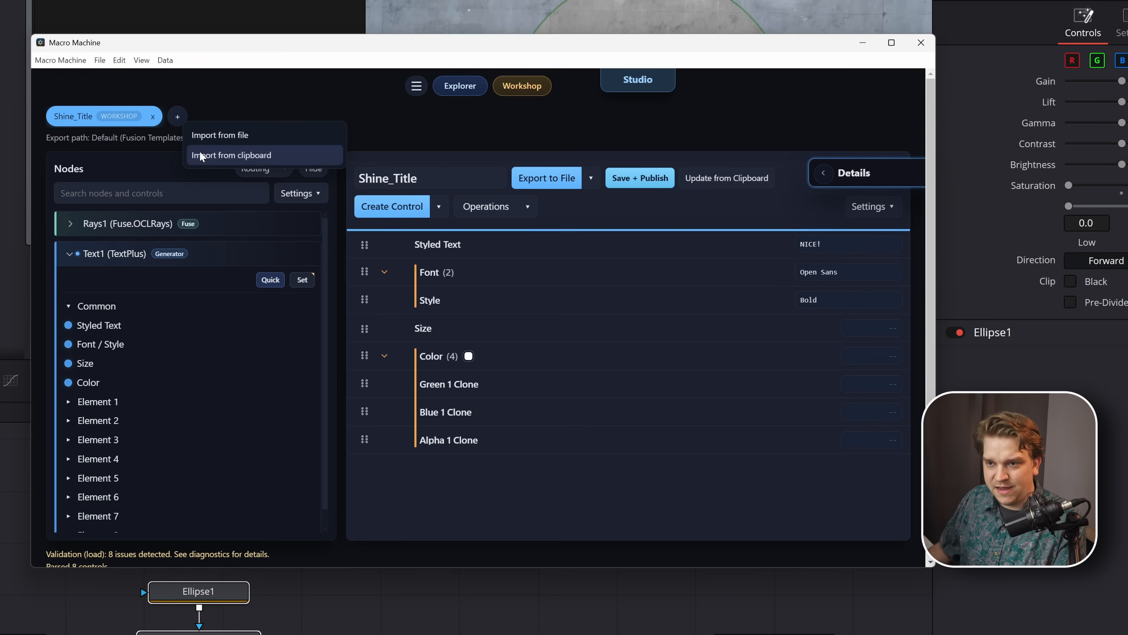
pyautogui.click(203, 155)
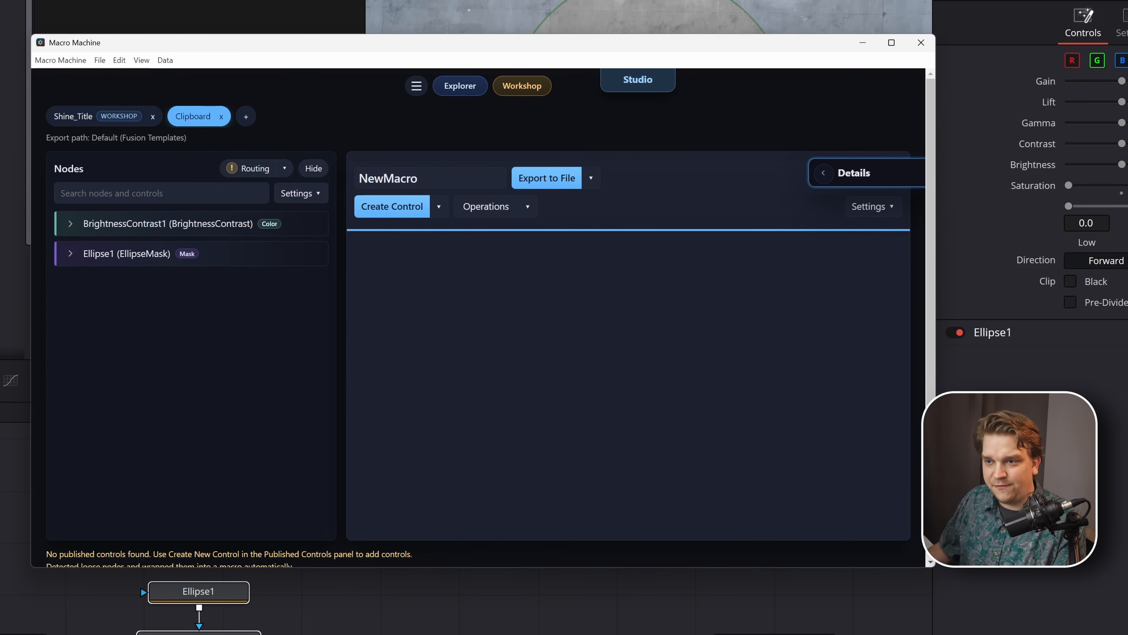
# - Name the macro Desaturate Circle and route its input to BrightnessContrast1.Input
pyautogui.doubleClick(389, 178)
pyautogui.write('Desa')
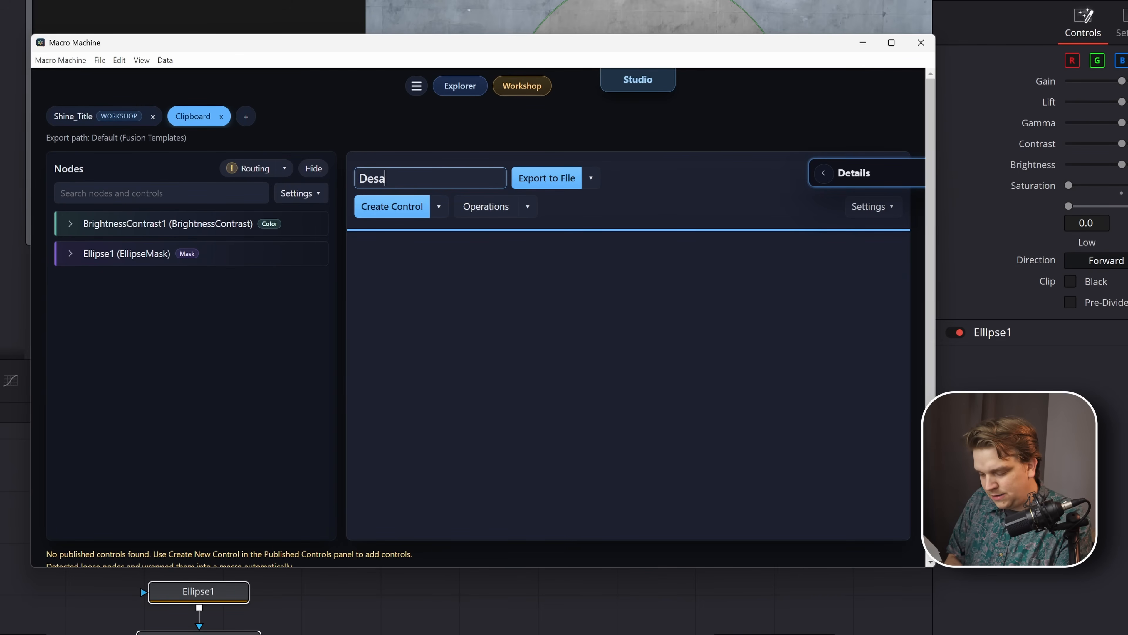
pyautogui.write('turate C')
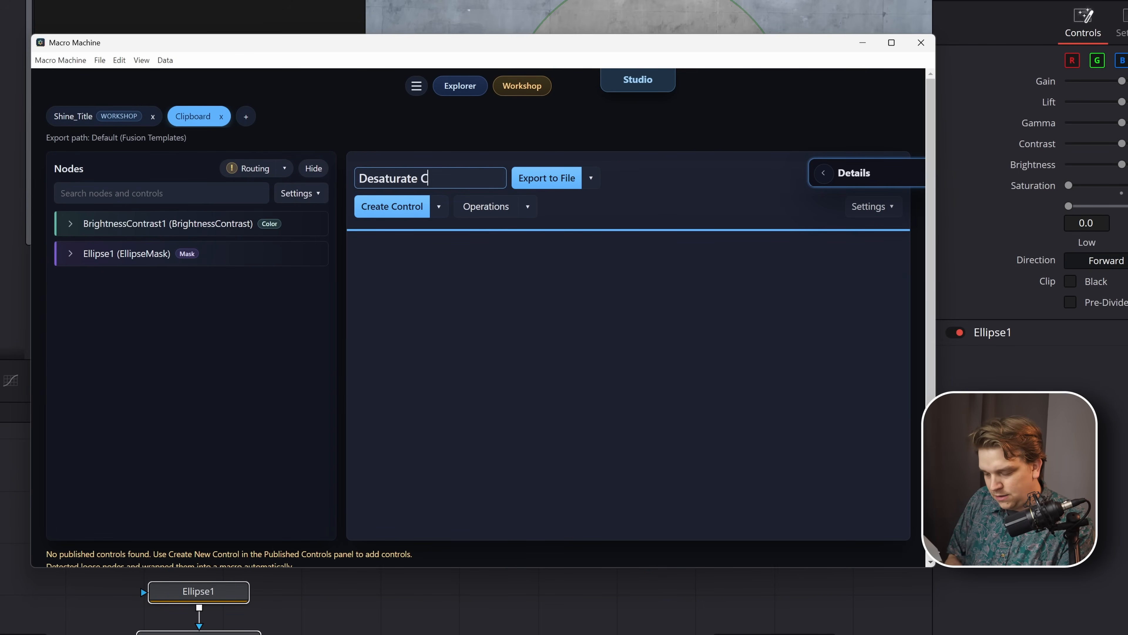
pyautogui.write('ircle')
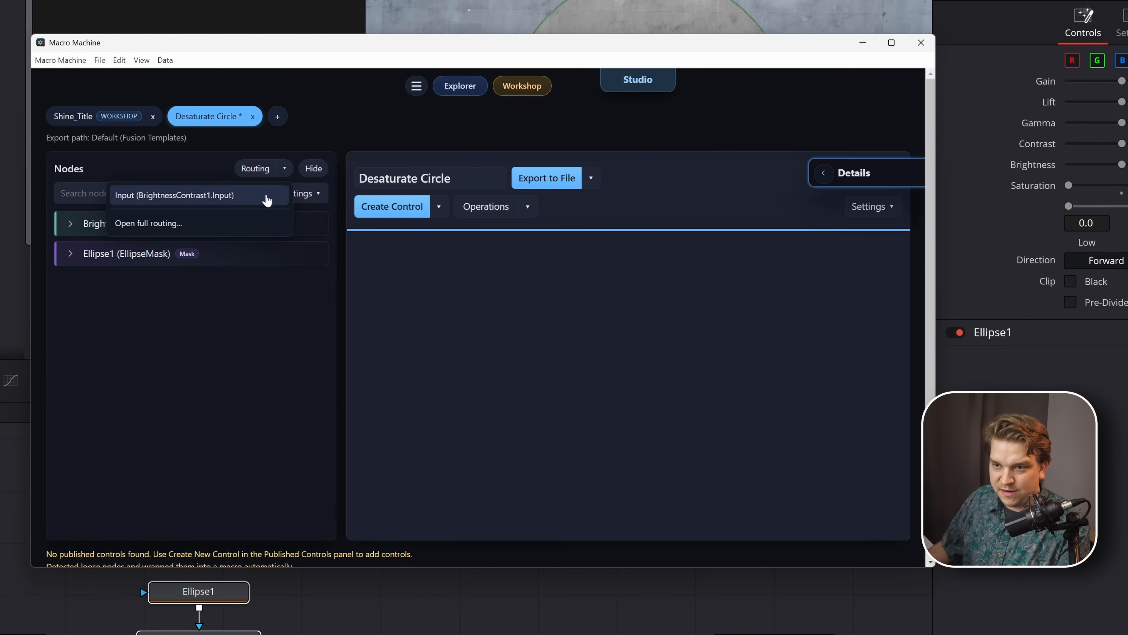
# - Save and publish Desaturate Circle to the AWESOME MACROS Workshop project with the Effects macro type
pyautogui.click(522, 88)
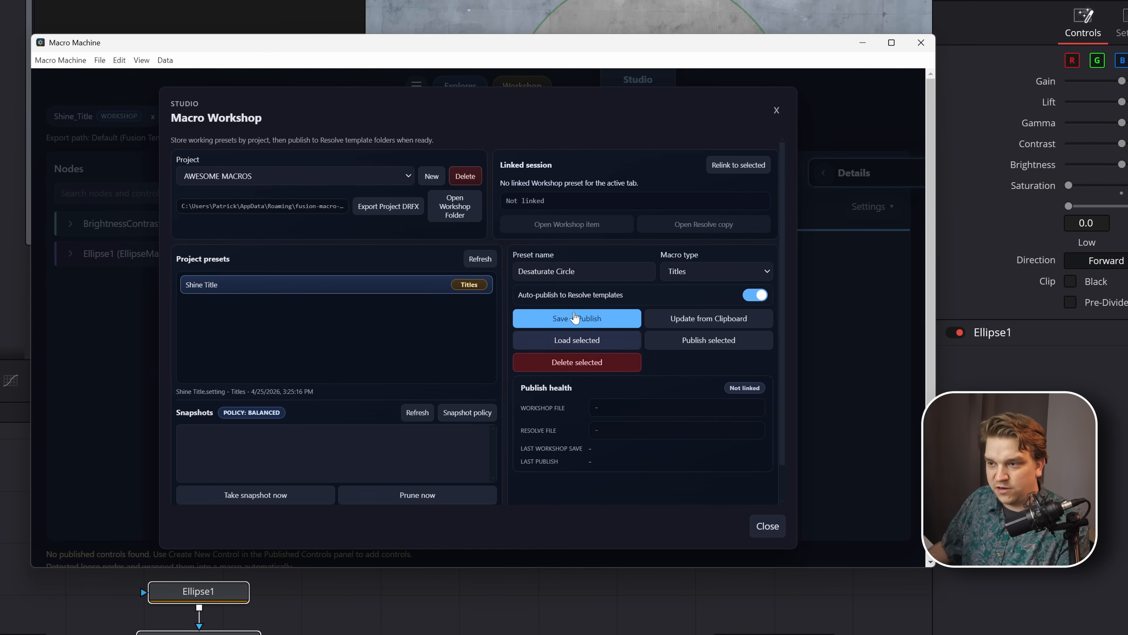
pyautogui.click(707, 274)
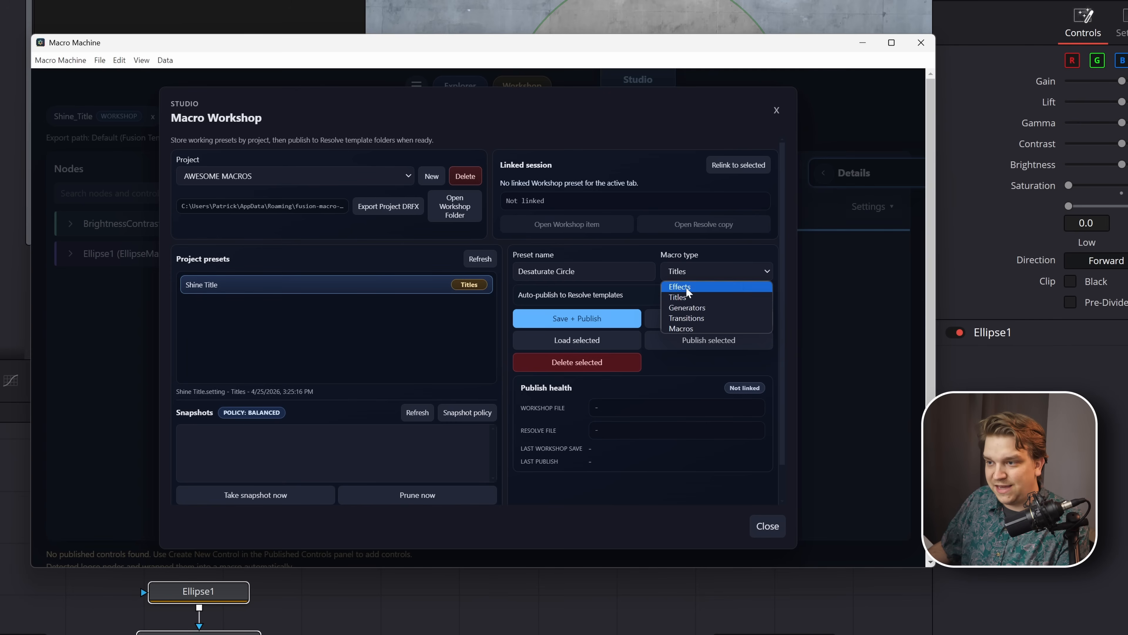
pyautogui.click(686, 288)
pyautogui.click(571, 320)
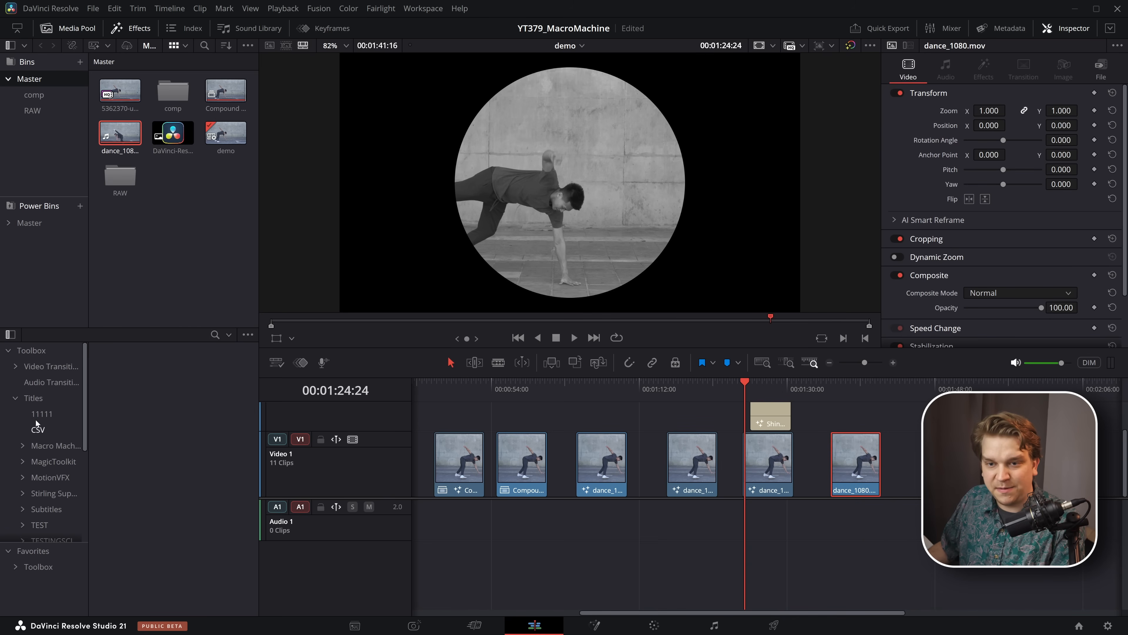
# - Apply Desaturate Circle from the AWESOME MACROS effects to the last dance_1080.mov clip on Resolve's Edit page and select that clip
pyautogui.click(15, 398)
pyautogui.click(14, 430)
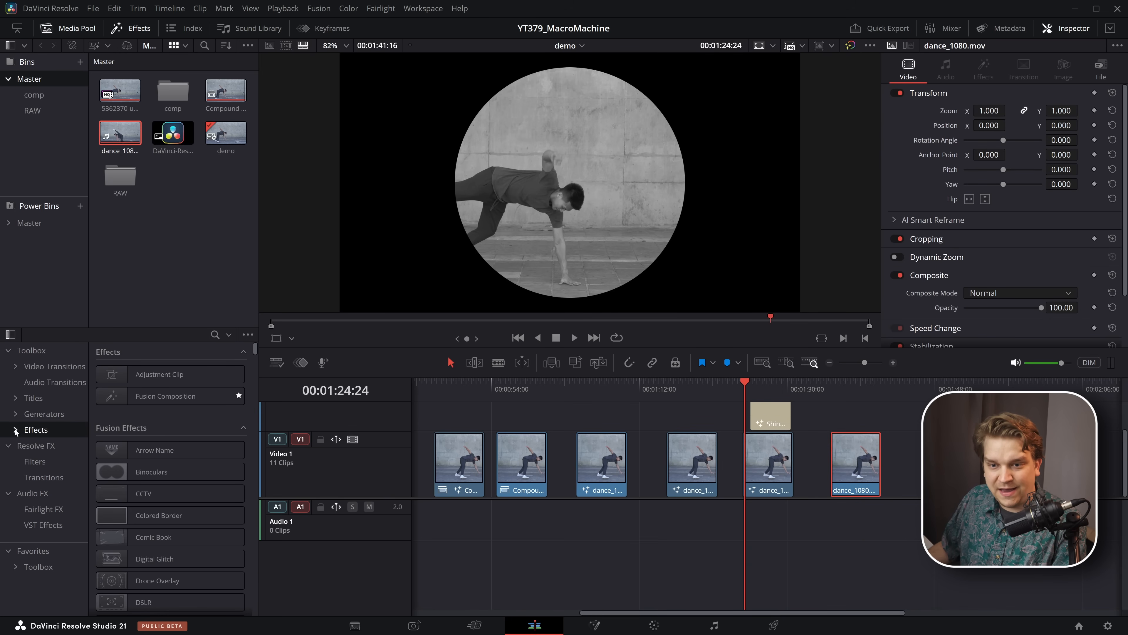
pyautogui.click(22, 478)
pyautogui.click(51, 493)
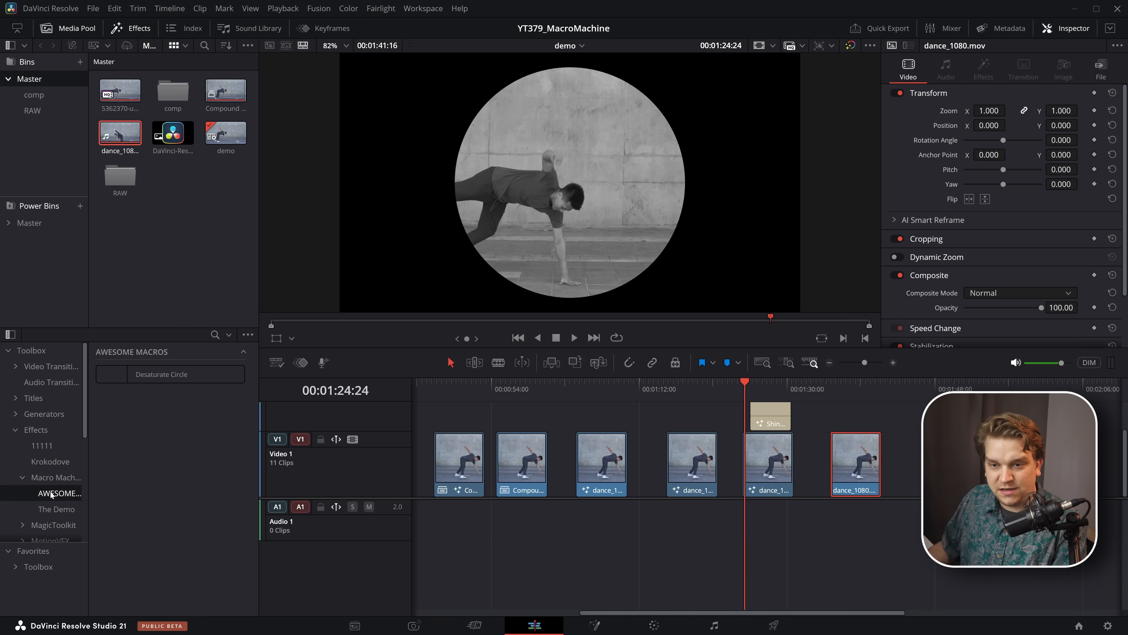
pyautogui.moveTo(161, 374); pyautogui.dragTo(853, 462)
pyautogui.click(852, 453)
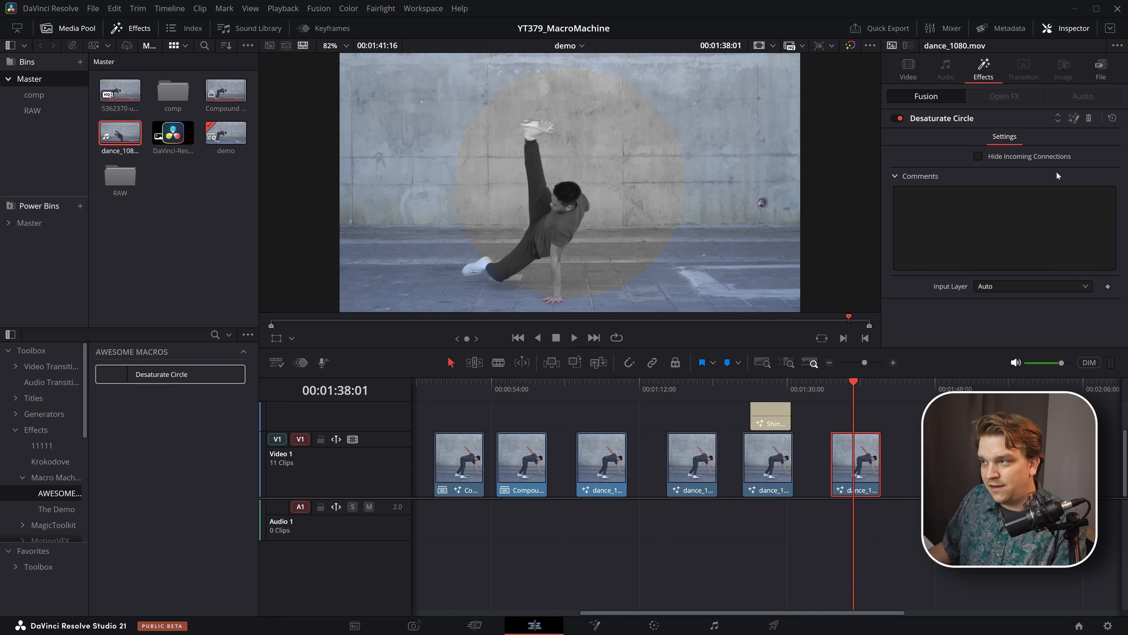
# - Open the clip in Fusion, space out the Desaturate_Circle group and MediaOut1, and enlarge the group's frame
pyautogui.hotkey('shift', '5')
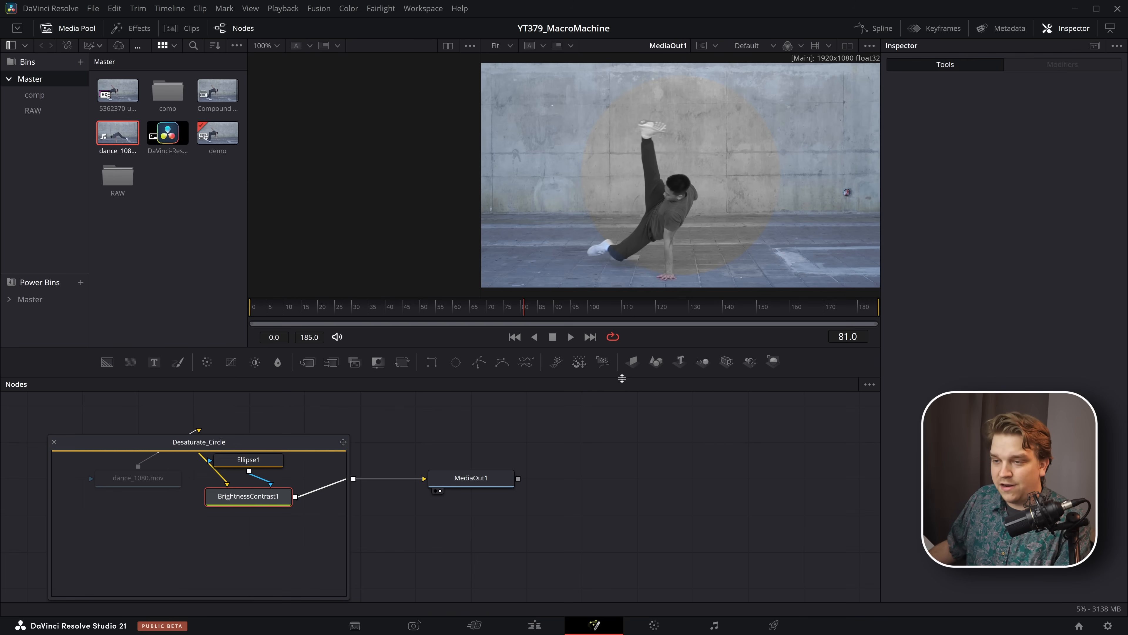
pyautogui.moveTo(472, 487); pyautogui.dragTo(665, 486)
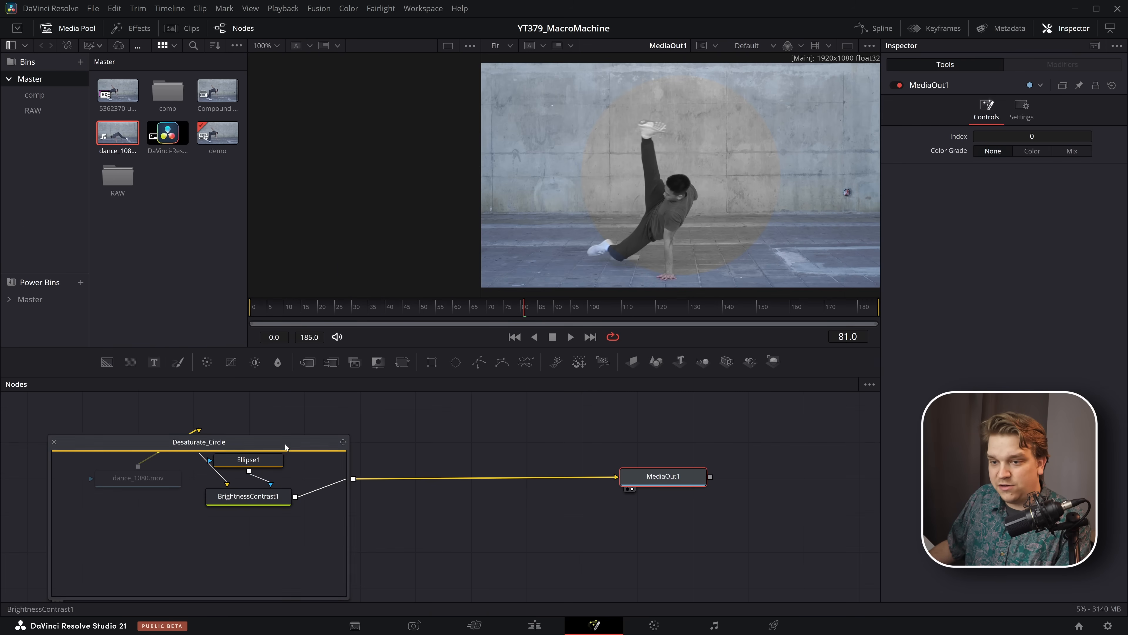
pyautogui.moveTo(284, 444); pyautogui.dragTo(502, 420)
pyautogui.moveTo(665, 479); pyautogui.dragTo(701, 468)
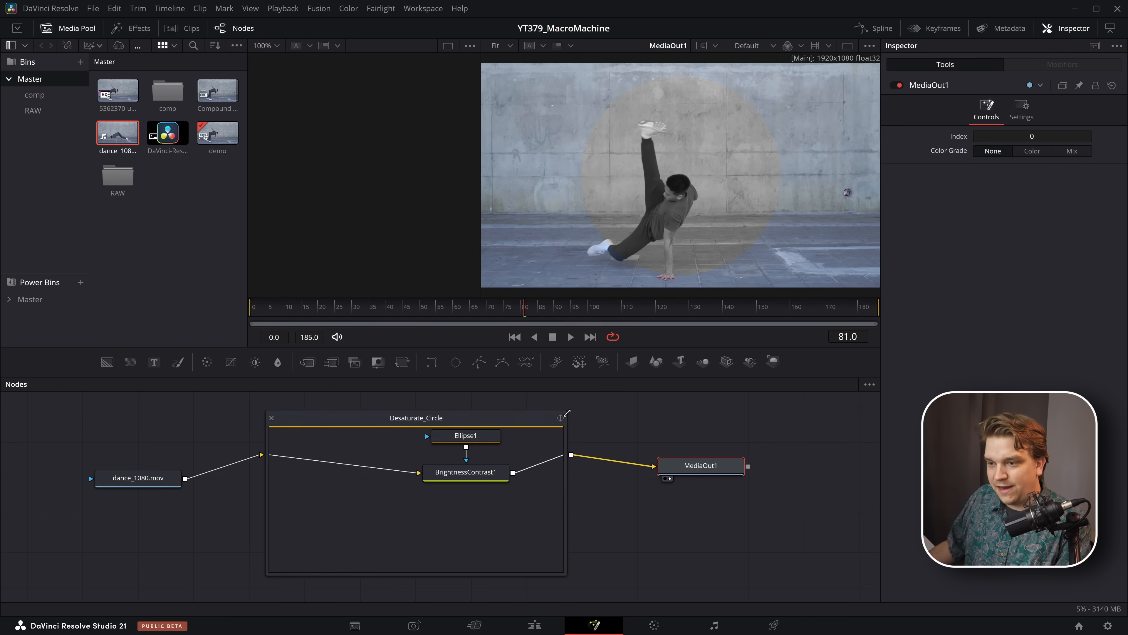
pyautogui.moveTo(567, 410); pyautogui.dragTo(587, 396)
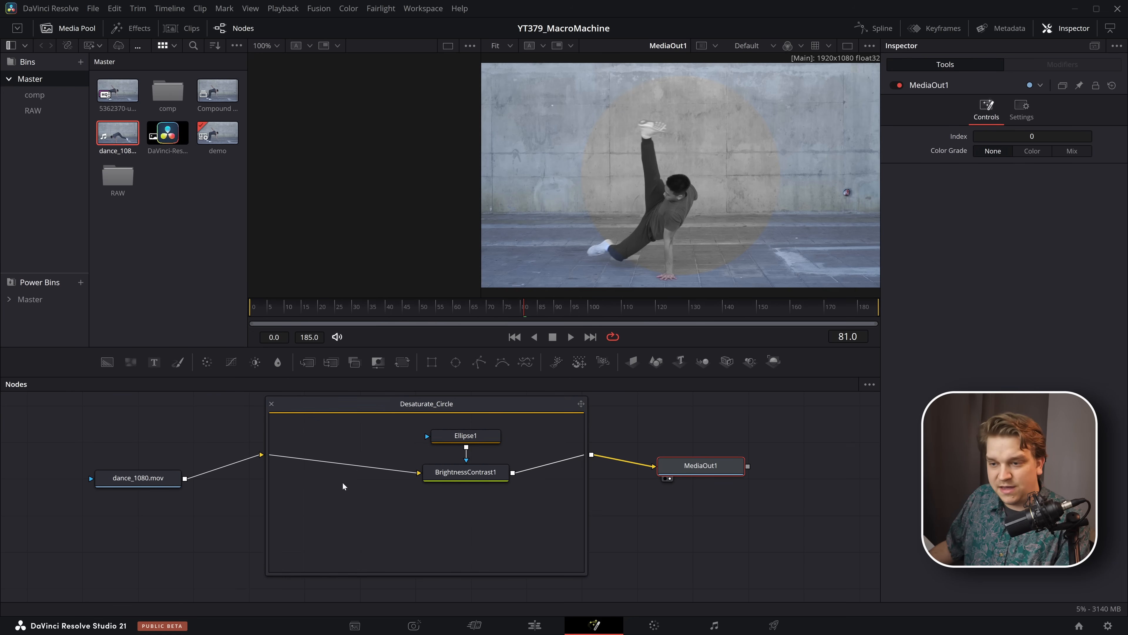
# - Add a Transform node after BrightnessContrast1 inside the Desaturate_Circle group and set its Size to 1.76
pyautogui.click(431, 477)
pyautogui.hotkey('shift', 'space')
pyautogui.write('xf')
pyautogui.press('Return')
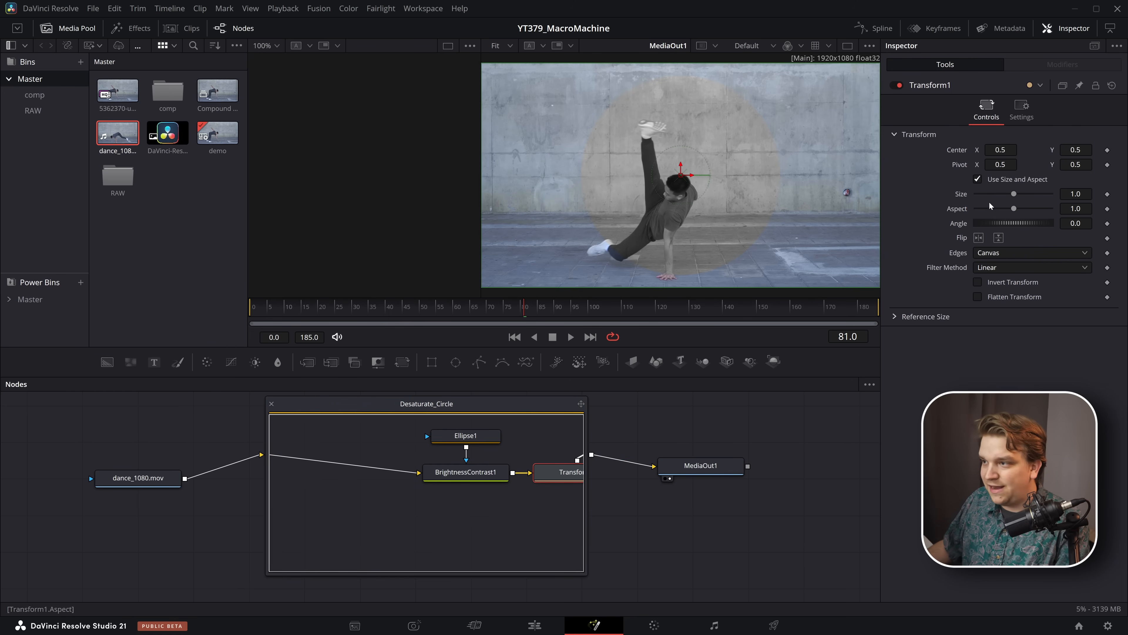
pyautogui.moveTo(1014, 193); pyautogui.dragTo(1022, 195)
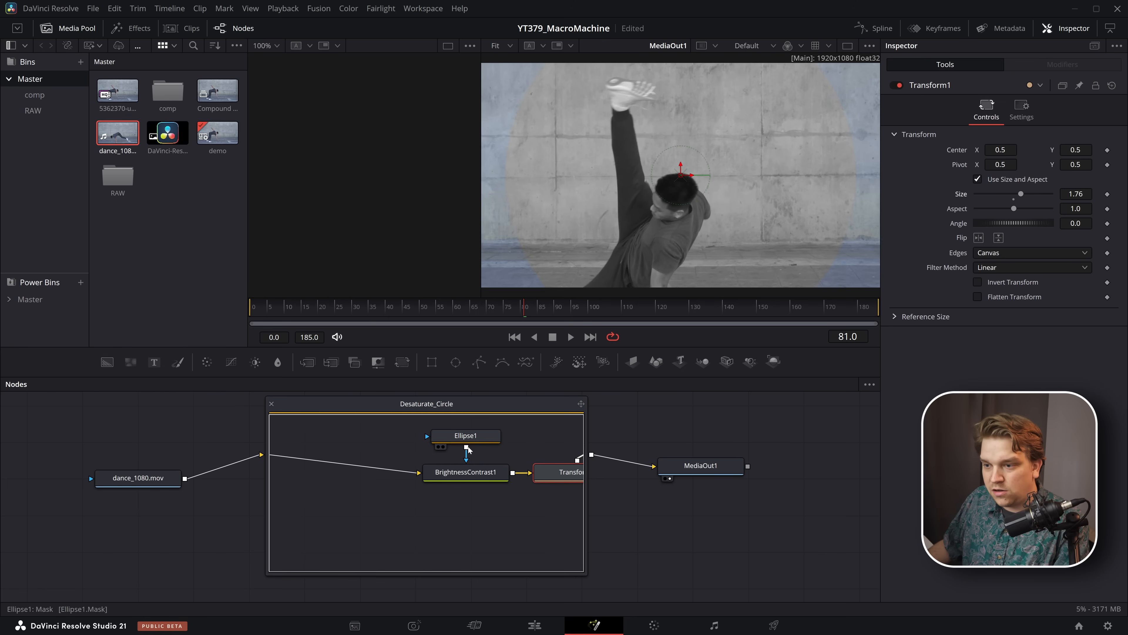
# - Widen the Desaturate_Circle group's frame and connect Ellipse1 to Transform1's effect mask input
pyautogui.moveTo(586, 574); pyautogui.dragTo(661, 576)
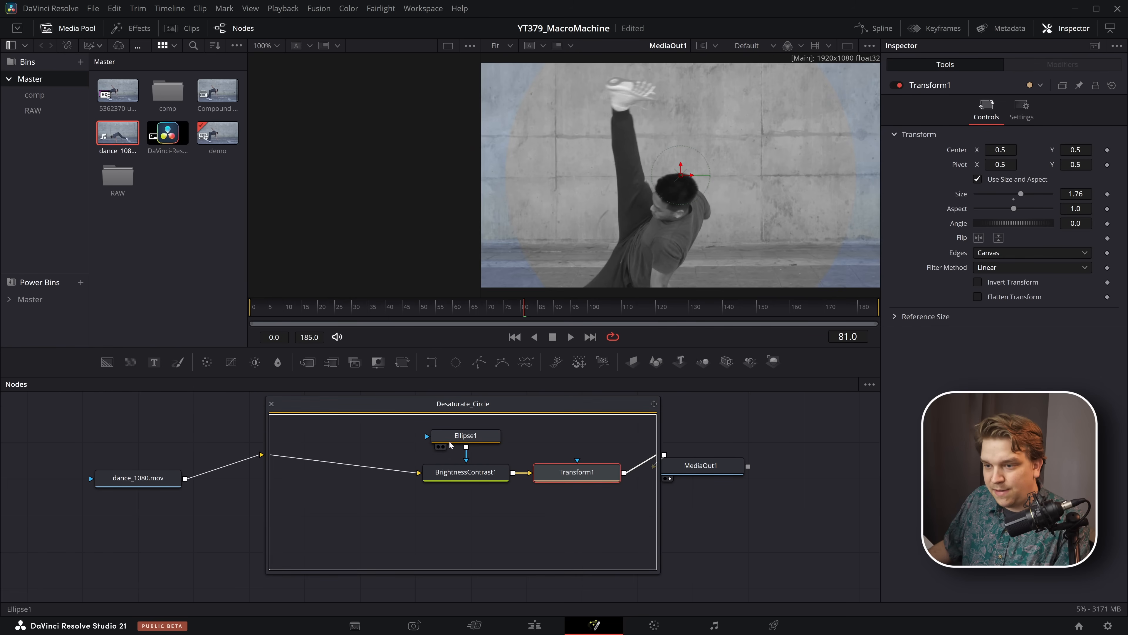
pyautogui.moveTo(466, 447); pyautogui.dragTo(577, 460)
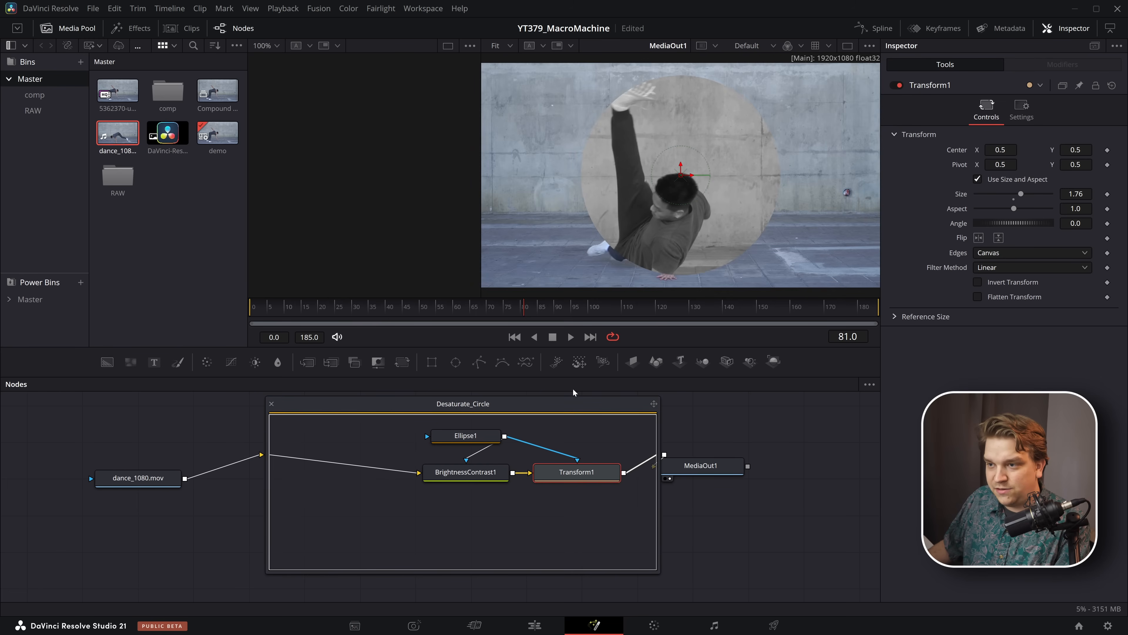
# - Copy the Desaturate_Circle group, switch to Macro Machine, and update the linked Desaturate Circle preset from the clipboard
pyautogui.click(466, 412)
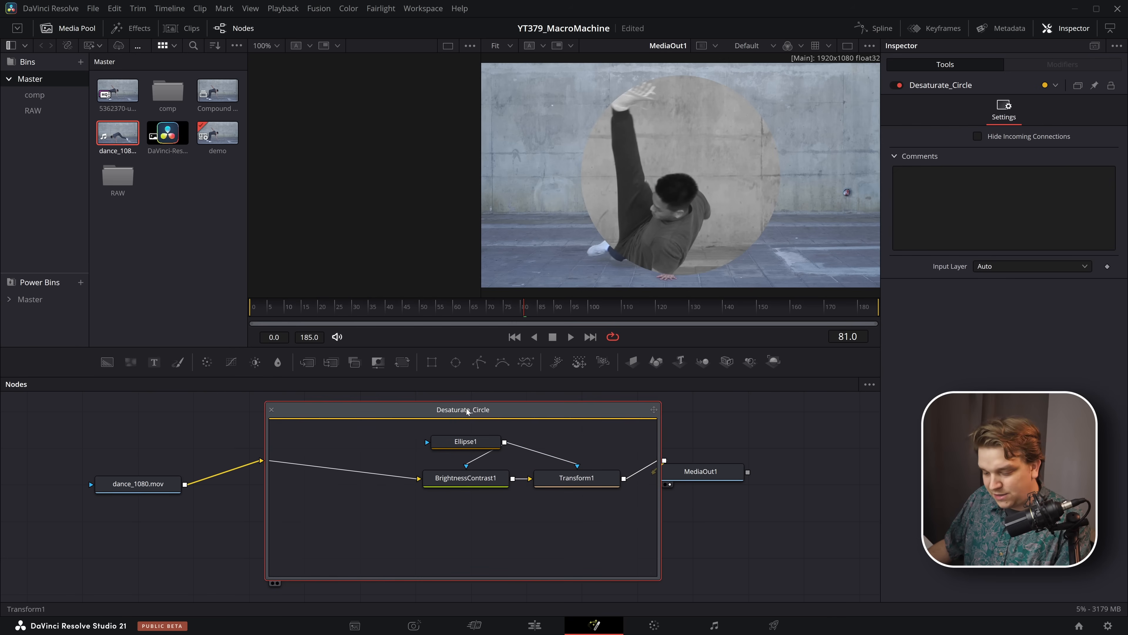
pyautogui.hotkey('alt', 'Tab')
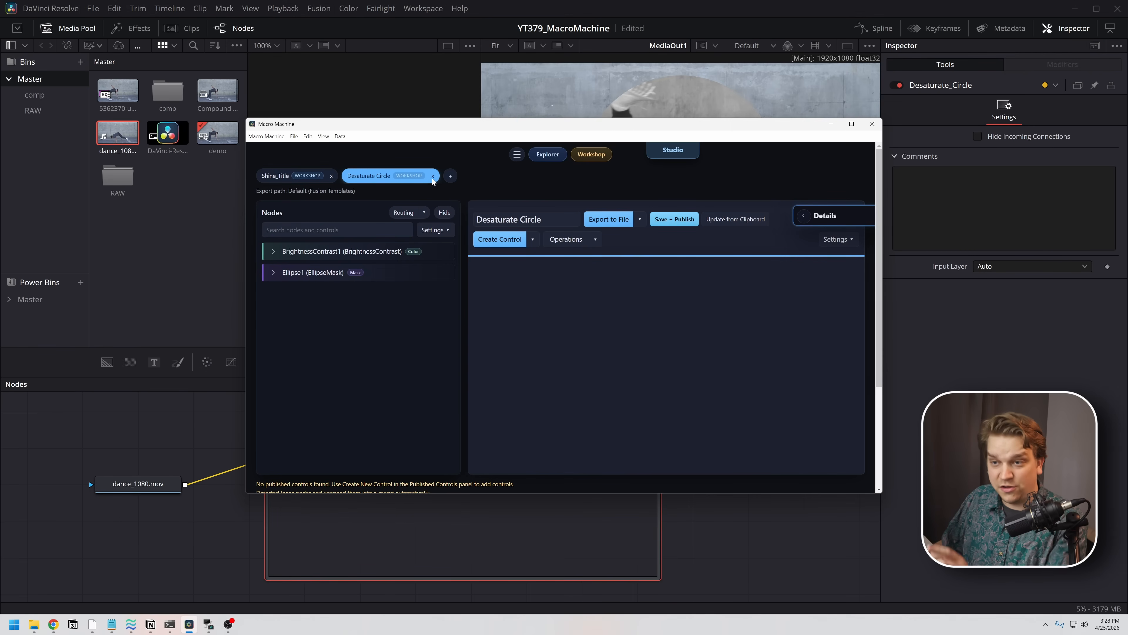
pyautogui.click(725, 225)
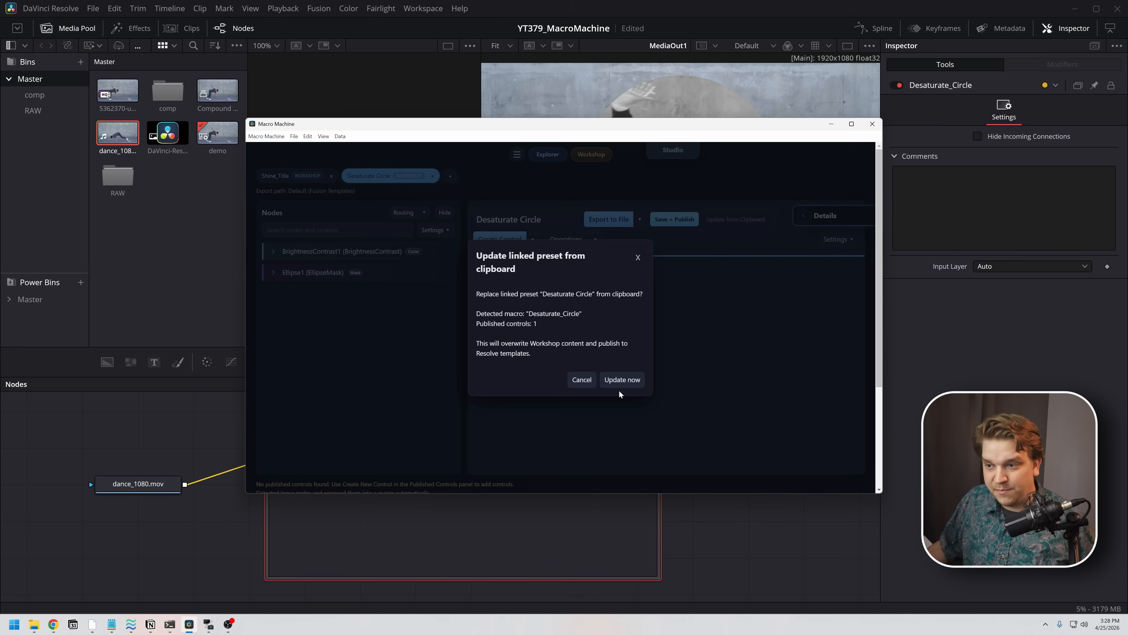
pyautogui.click(618, 380)
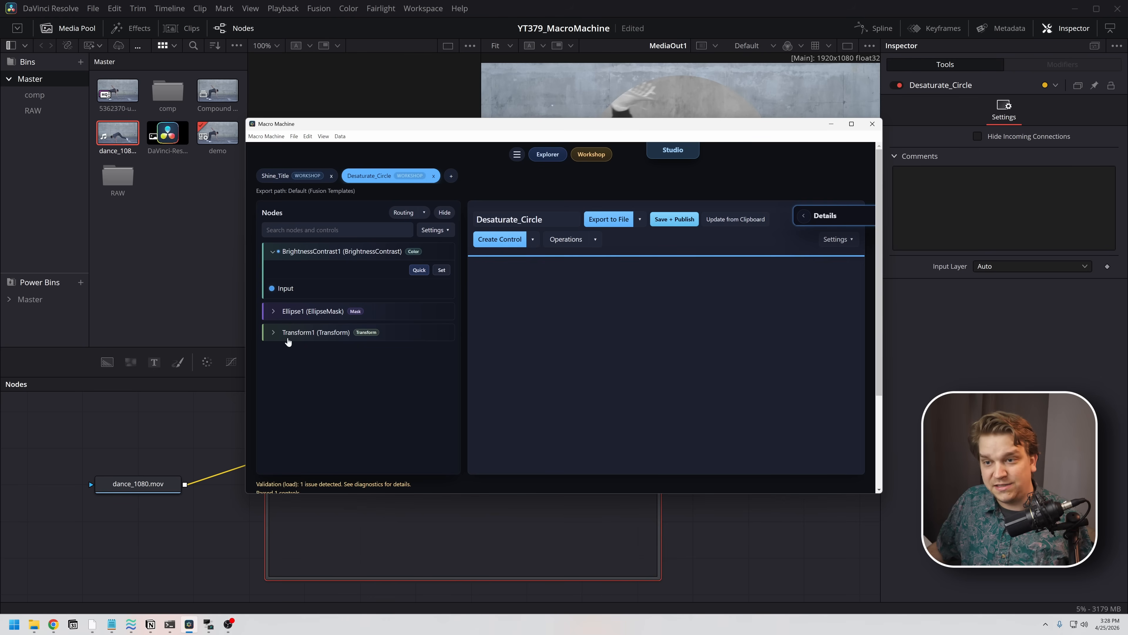
# - Add Transform1's Size to the published controls, then save and publish the Desaturate_Circle macro
pyautogui.click(274, 338)
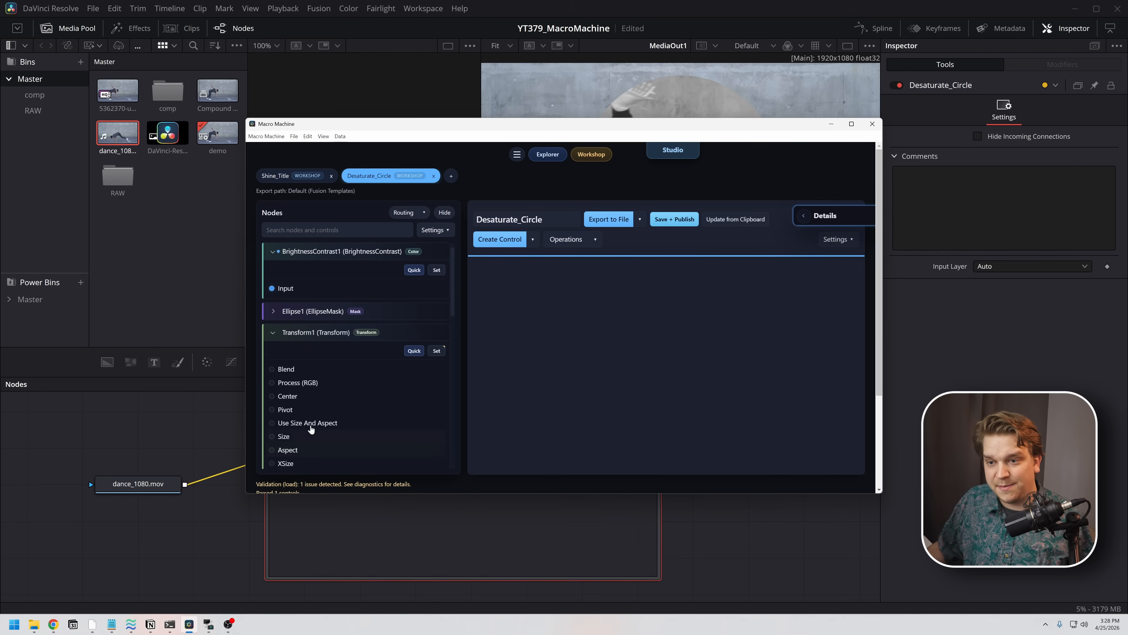
pyautogui.click(284, 436)
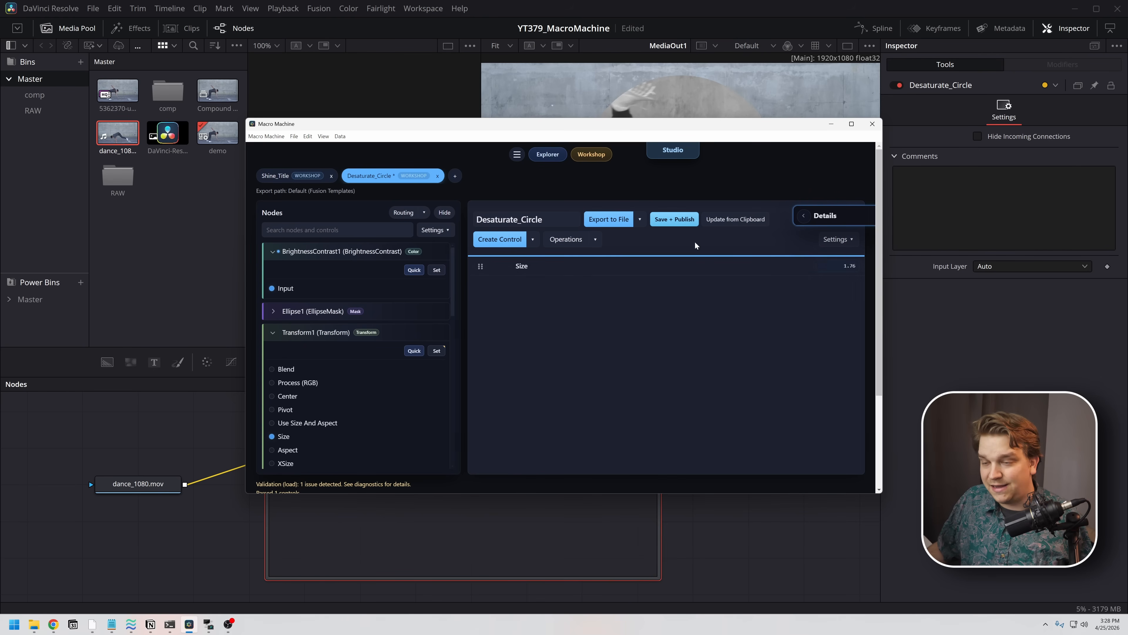
pyautogui.click(662, 226)
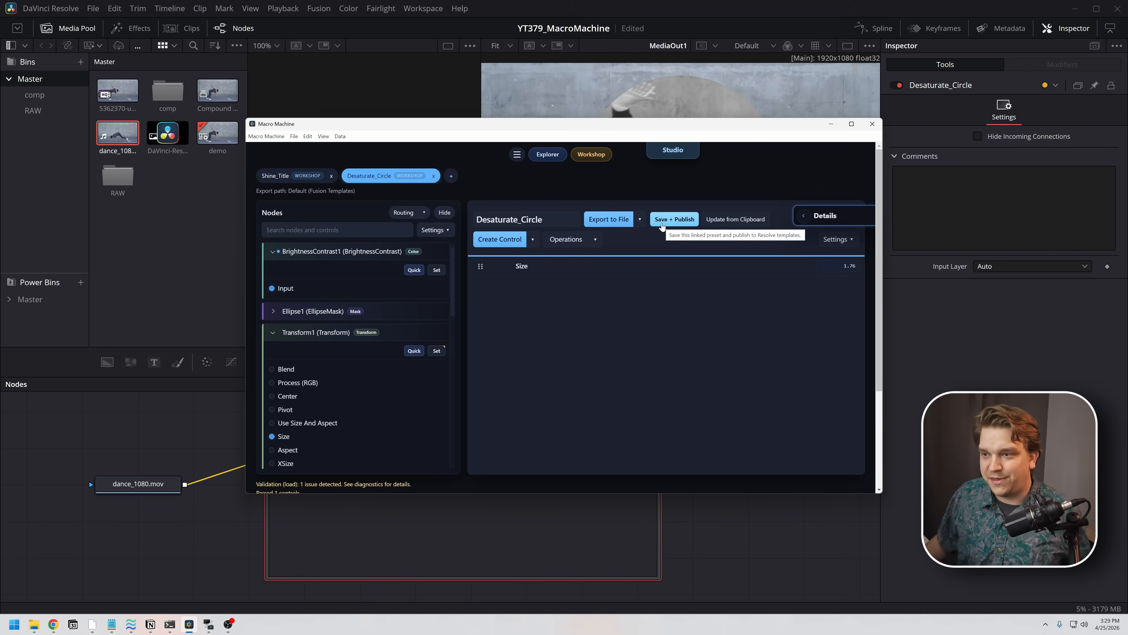
# - Review the AWESOME MACROS project in the Macro Workshop, including its Workshop folder on disk, and close the Workshop
pyautogui.click(589, 156)
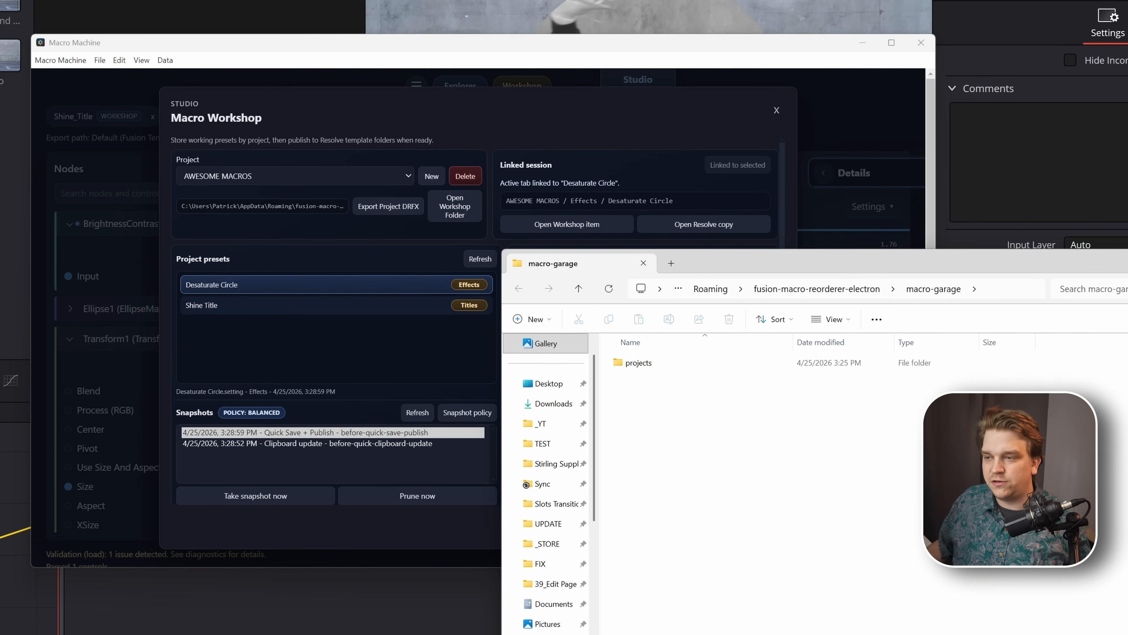
pyautogui.click(216, 272)
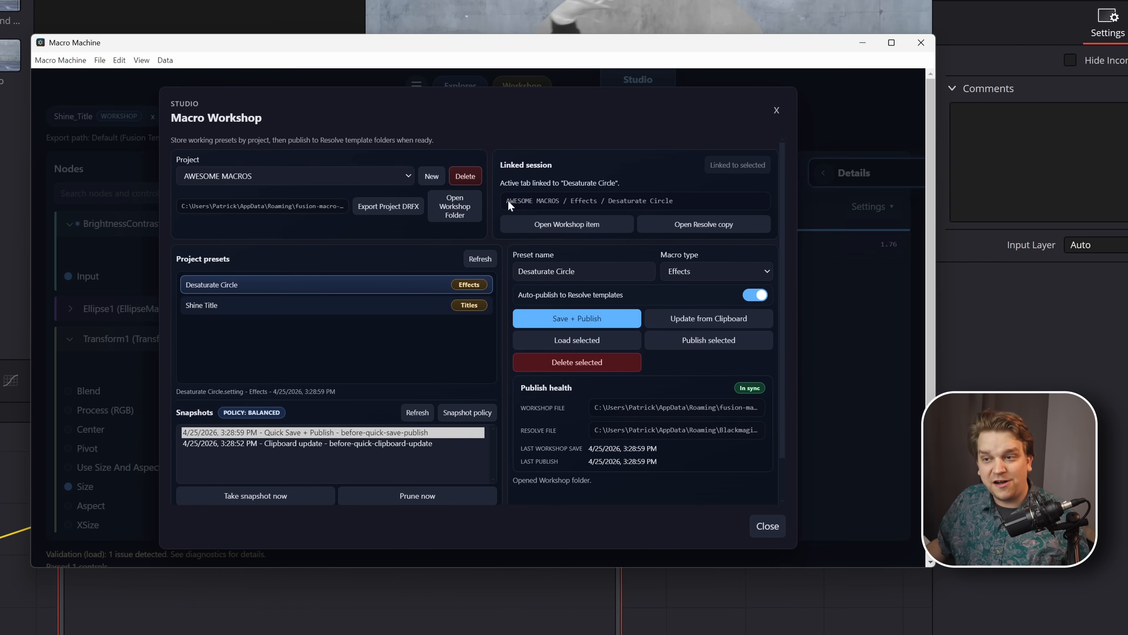
pyautogui.click(383, 209)
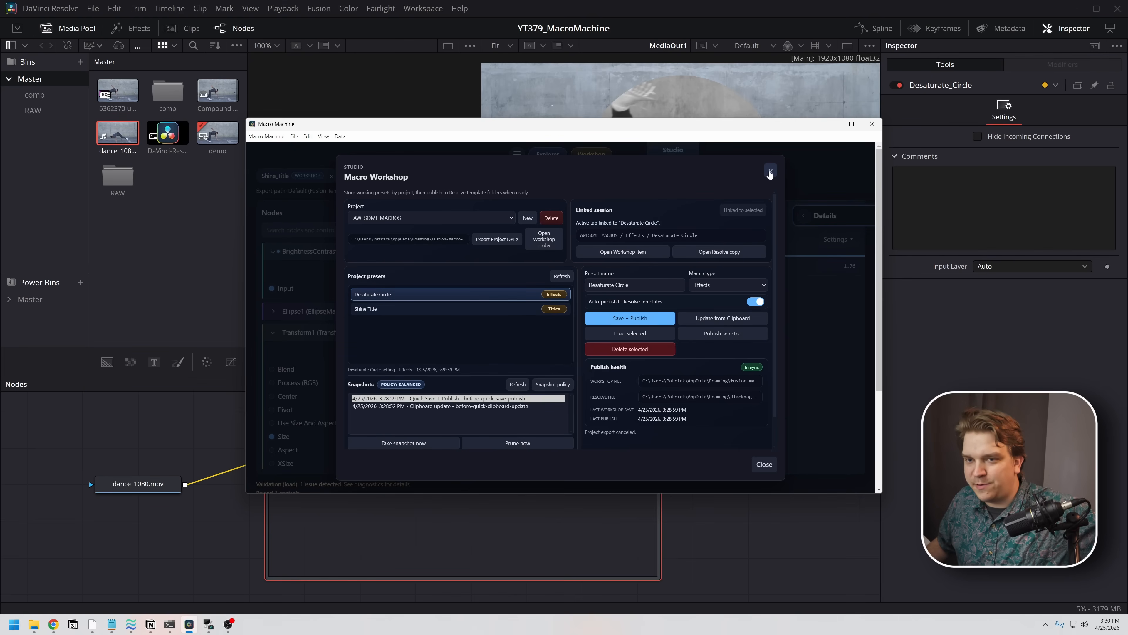
pyautogui.click(770, 173)
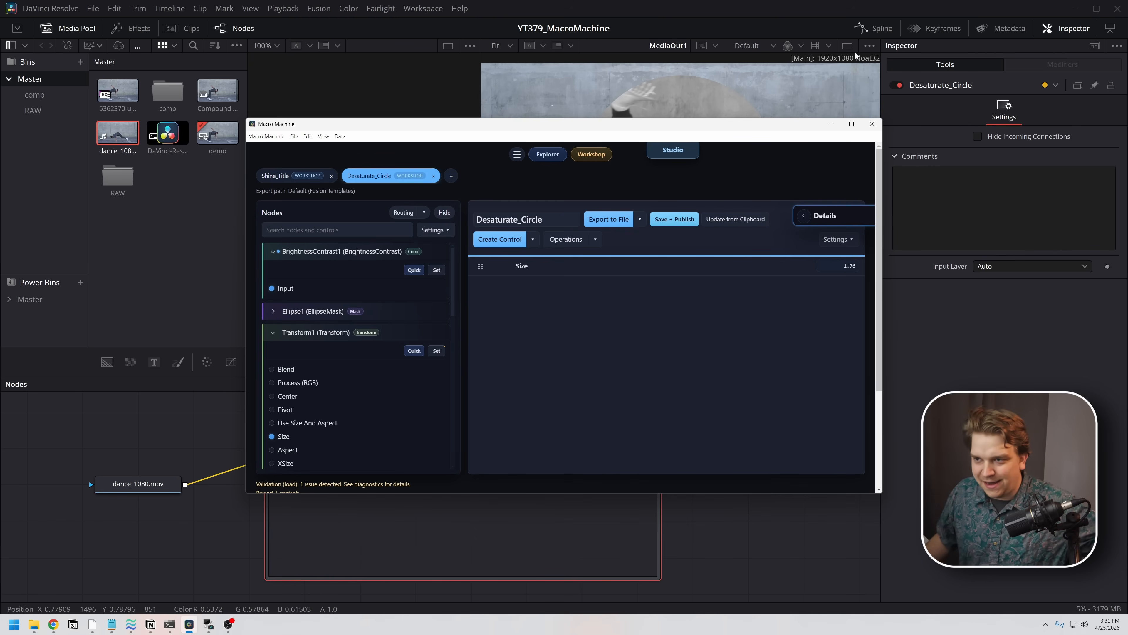
# - Delete the published Size control and quick-publish Transform1's set of Center, Pivot and Size
pyautogui.click(962, 376)
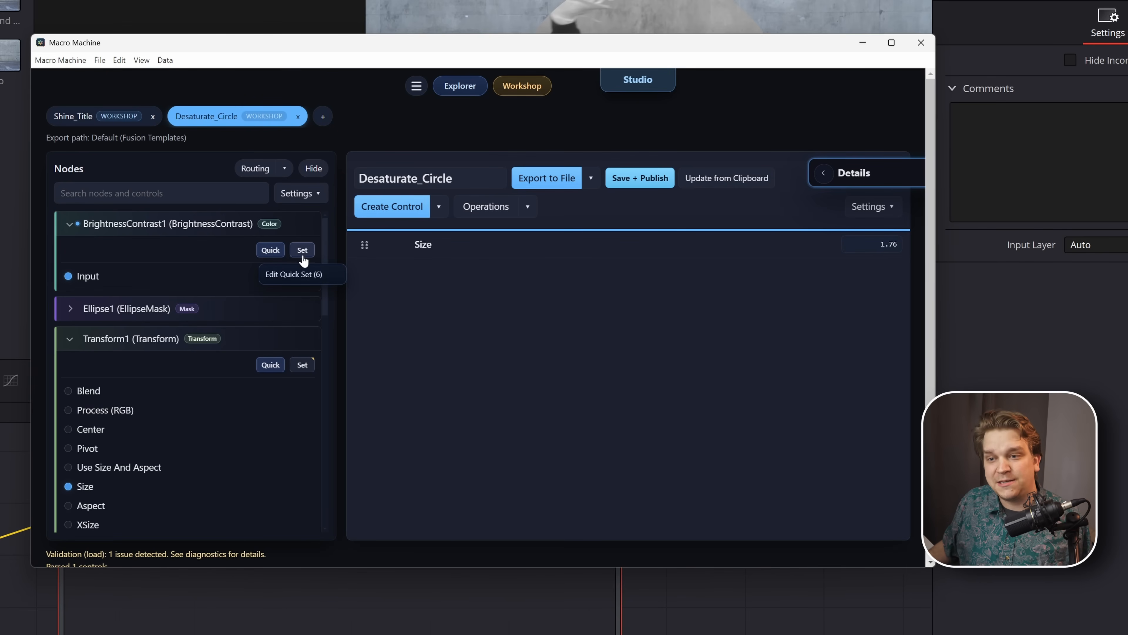
pyautogui.click(449, 250)
pyautogui.press('Delete')
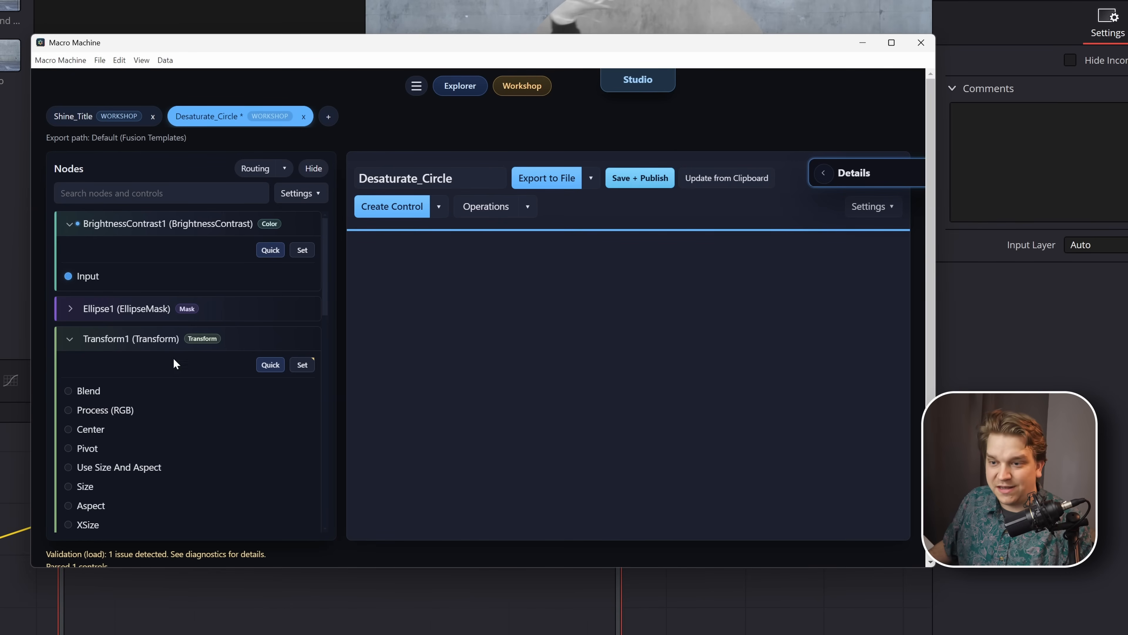
pyautogui.click(269, 367)
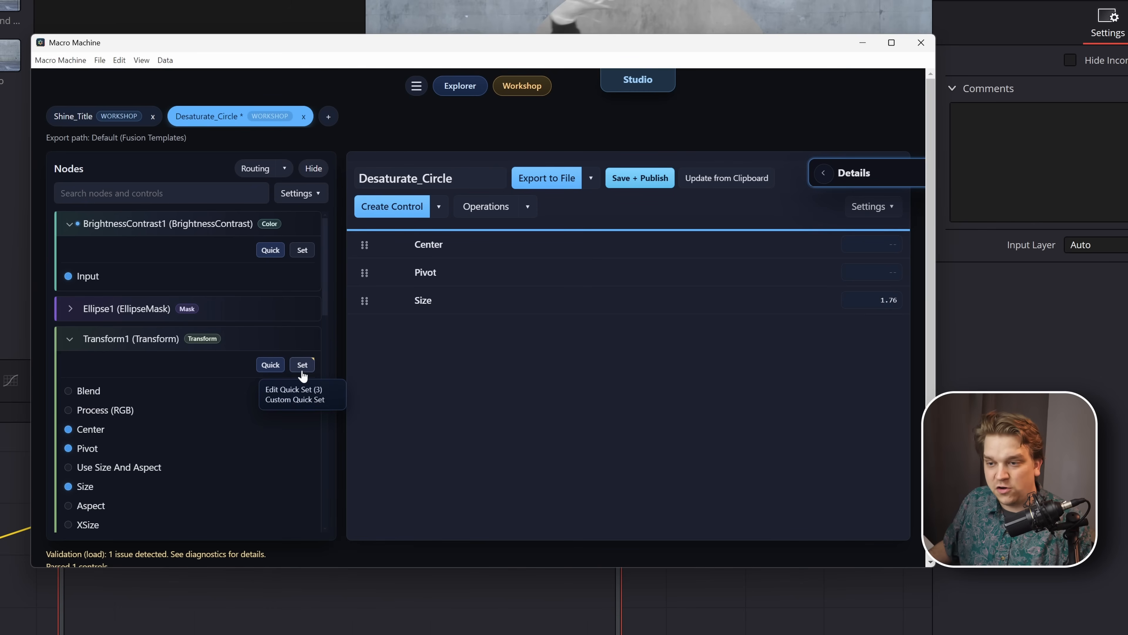
# - Add Aspect, XSize and YSize to the Transform Quick Set and save the set
pyautogui.scroll(-1, 243, 431)
pyautogui.scroll(-3, 239, 429)
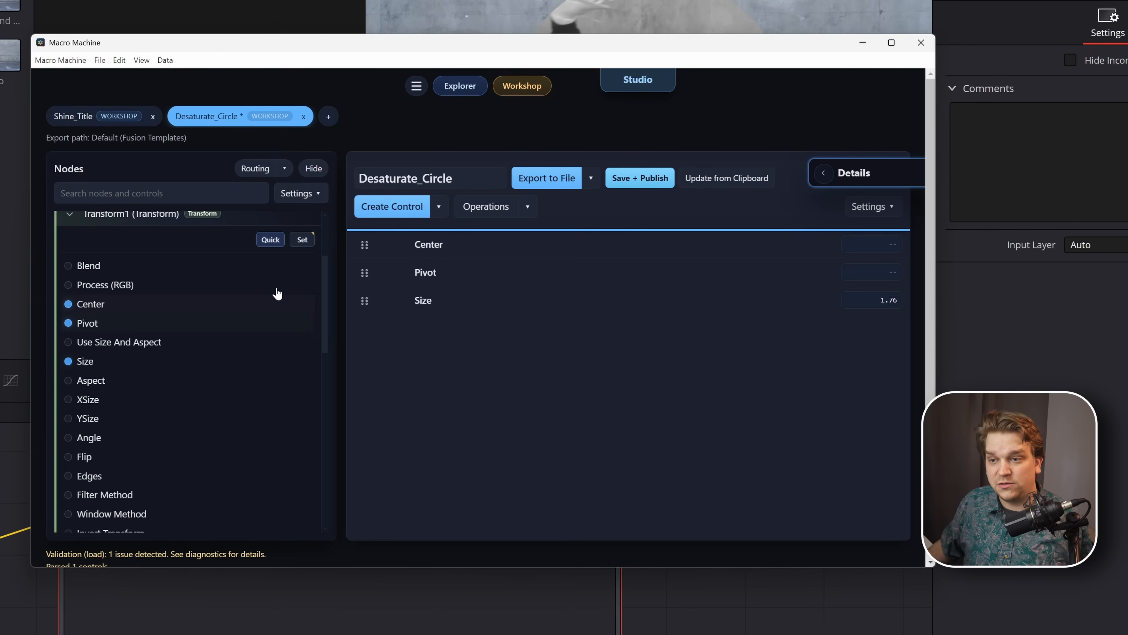
pyautogui.click(304, 241)
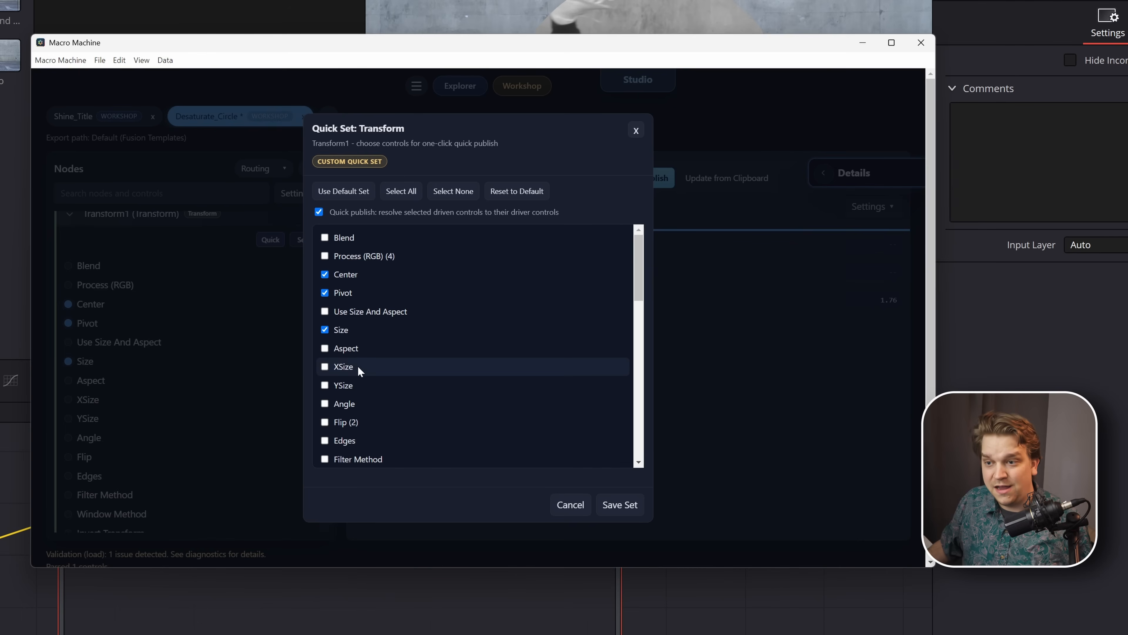
pyautogui.click(338, 347)
pyautogui.click(338, 367)
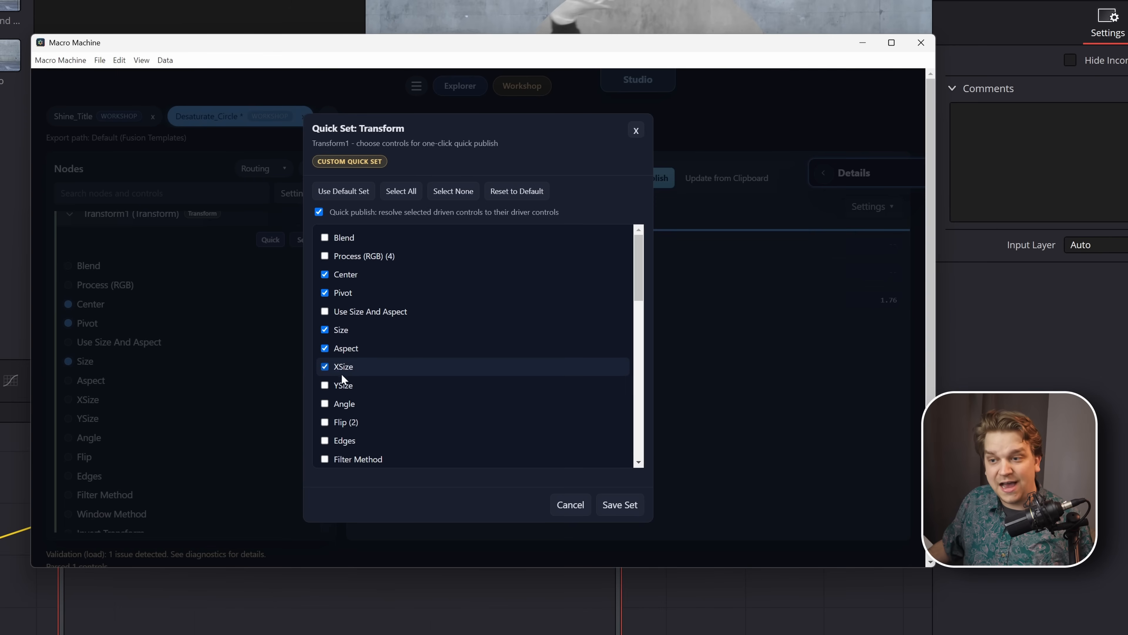
pyautogui.click(339, 383)
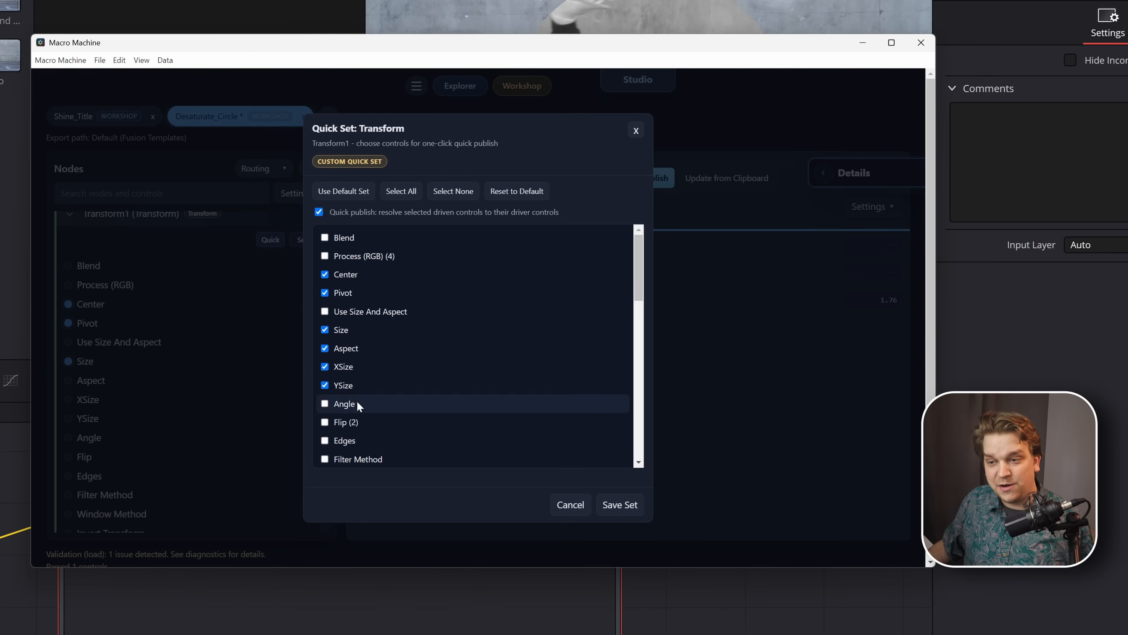
pyautogui.click(599, 507)
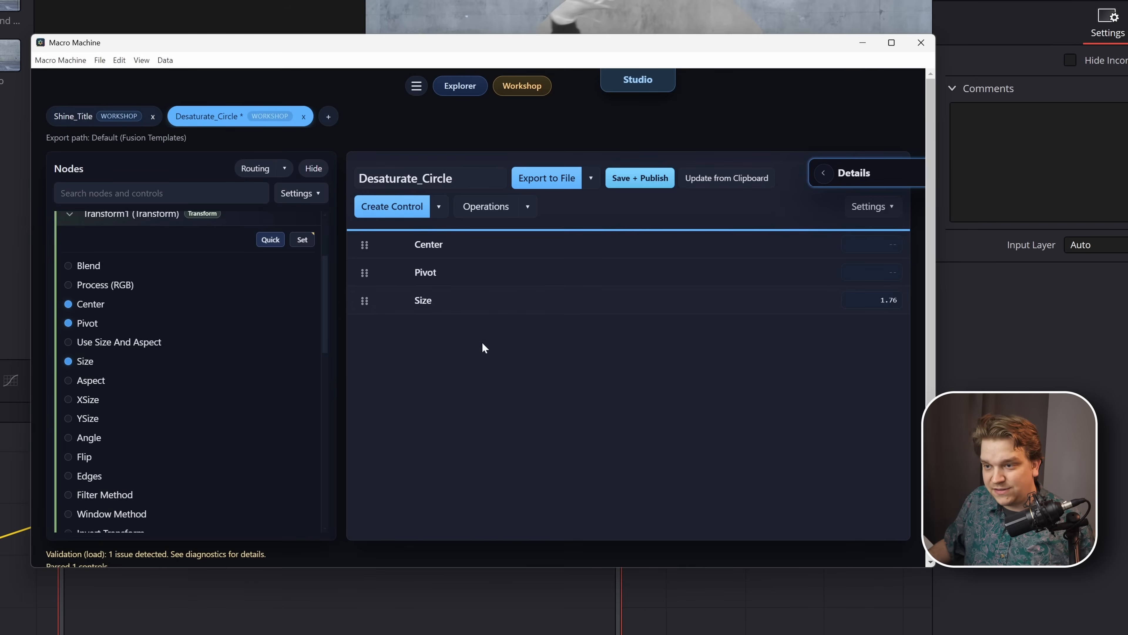
# - Delete the published Center, Pivot and Size controls together
pyautogui.click(464, 301)
pyautogui.keyDown('shift'); pyautogui.click(458, 252); pyautogui.keyUp('shift')
pyautogui.press('Delete')
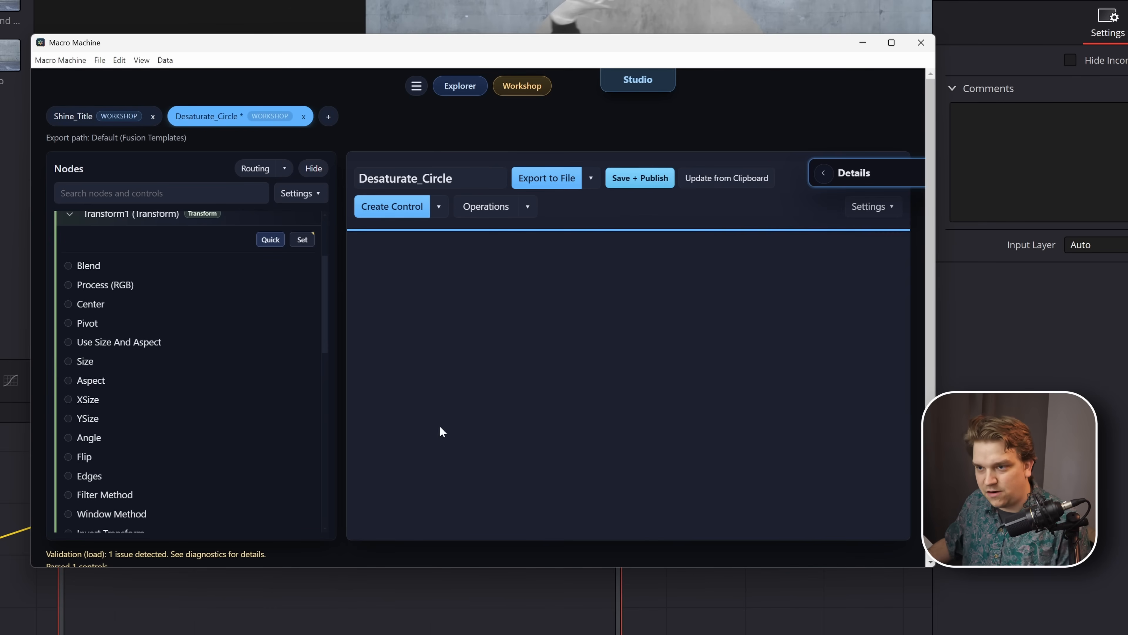
# - Turn on Auto-group Quick Sets and quick-publish Transform1's controls as a group
pyautogui.click(324, 198)
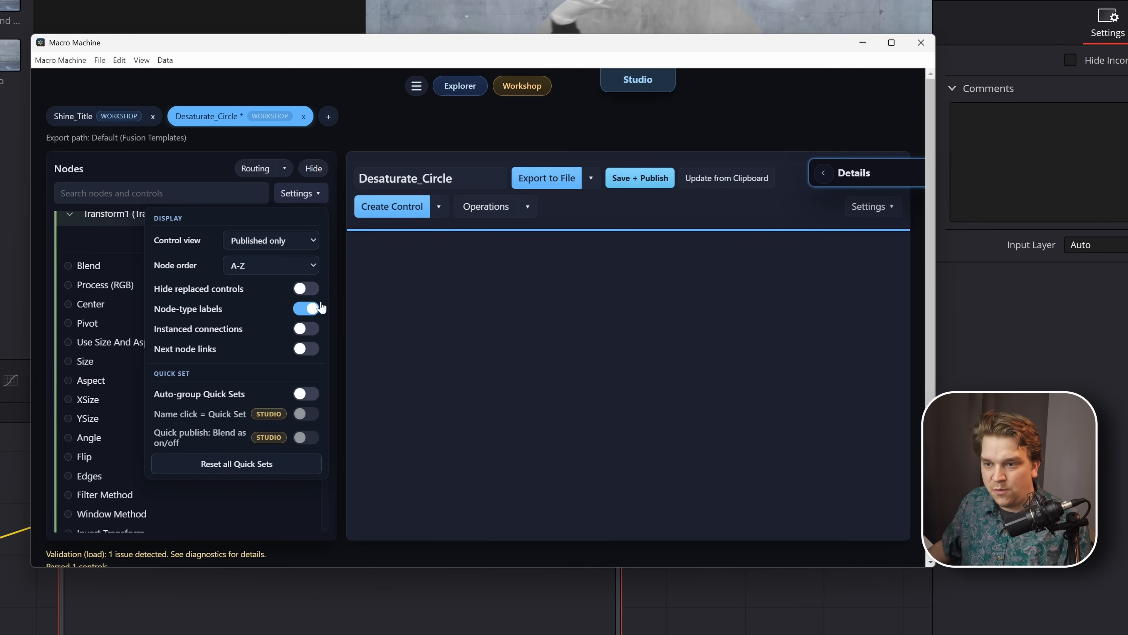
pyautogui.click(306, 393)
pyautogui.scroll(1, 302, 357)
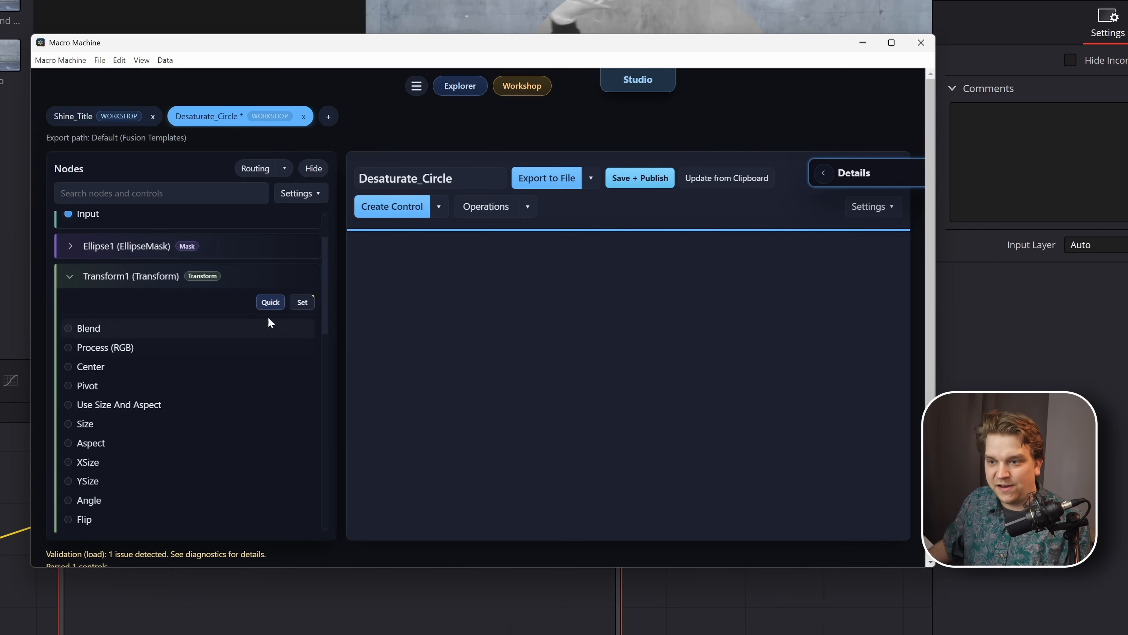
pyautogui.click(270, 302)
pyautogui.click(256, 327)
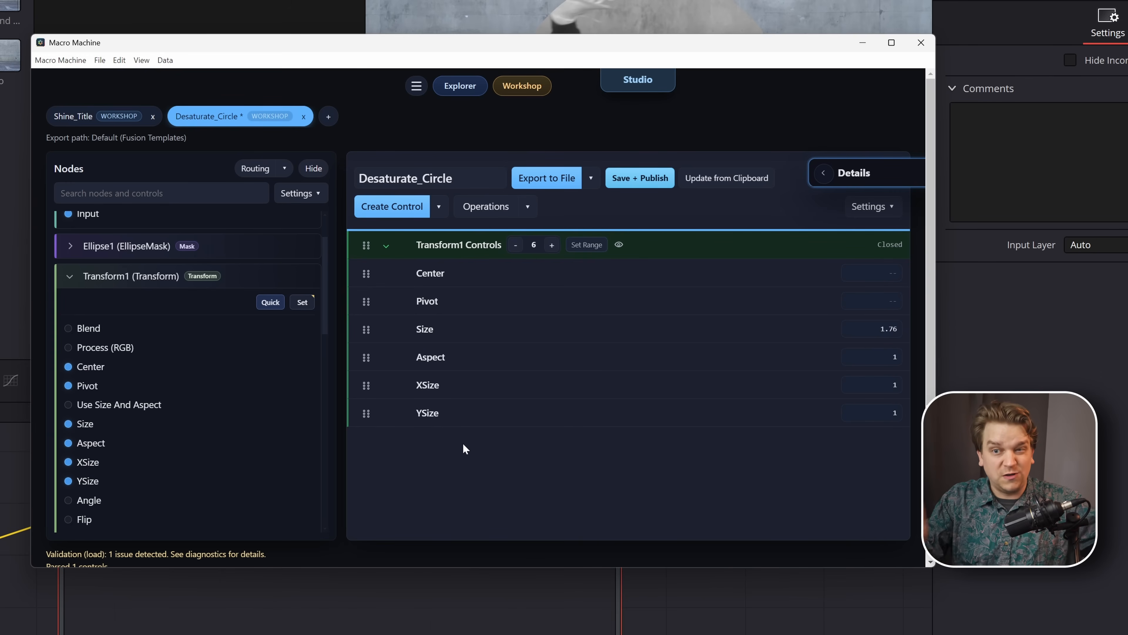
# - Check the Quick Set options, then examine the Blend setting of the Transform1 node in Fusion
pyautogui.click(313, 196)
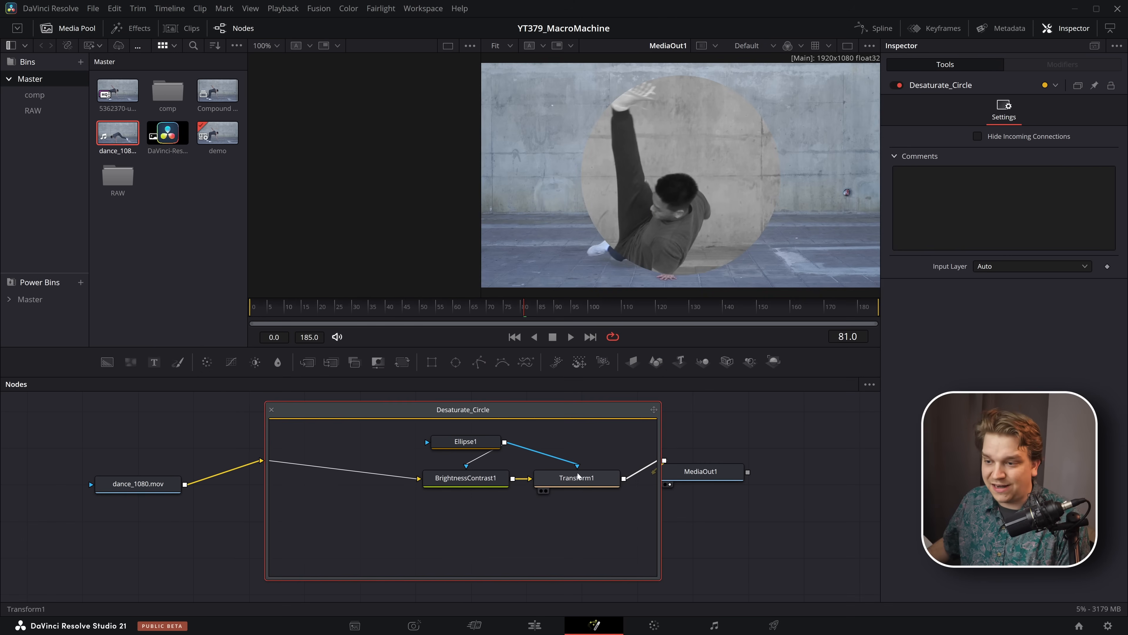
pyautogui.click(577, 477)
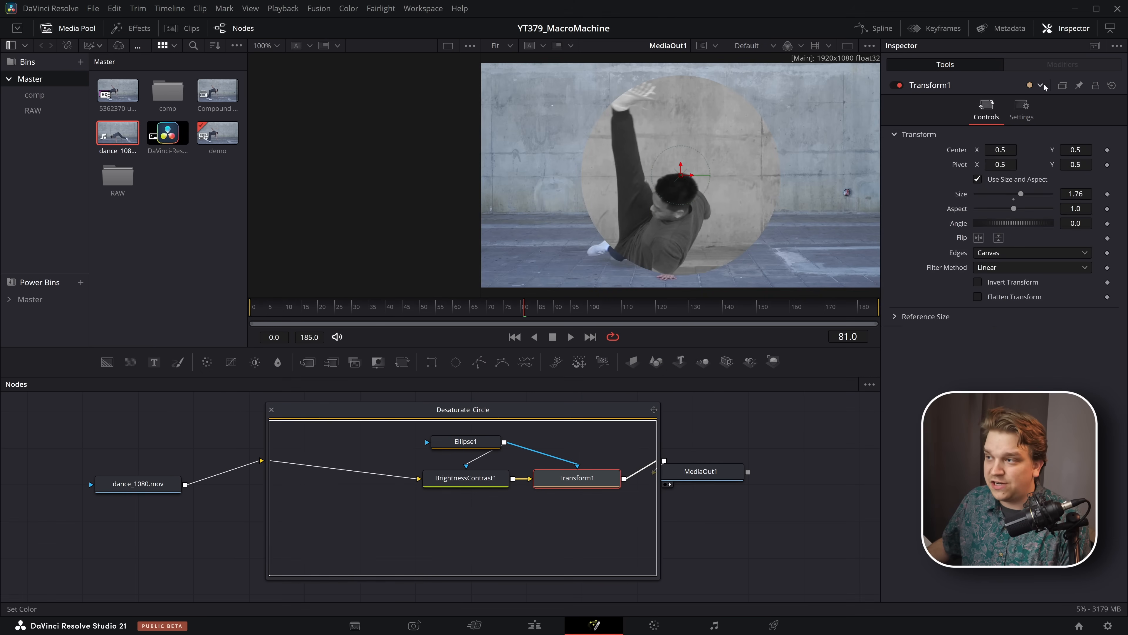
pyautogui.click(1021, 109)
pyautogui.moveTo(1050, 151); pyautogui.dragTo(852, 138)
pyautogui.moveTo(1089, 159)
pyautogui.mouseDown()
pyautogui.moveTo(977, 154)
pyautogui.moveTo(1084, 156)
pyautogui.mouseUp()
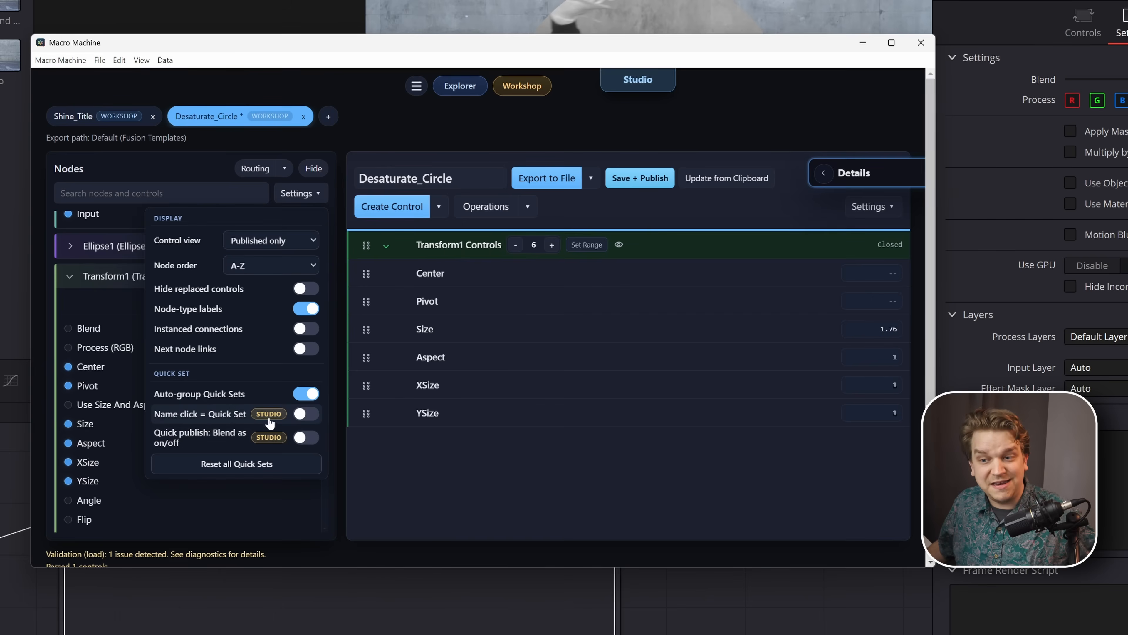
# - Enable the Name click = Quick Set option for the nodes list
pyautogui.click(303, 417)
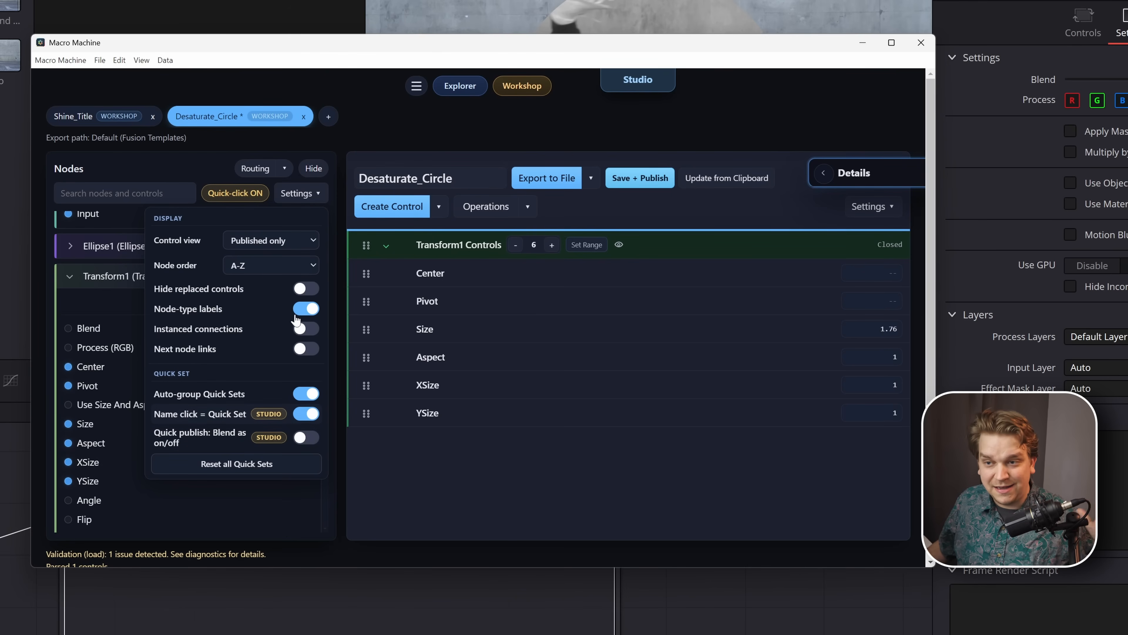
pyautogui.click(311, 198)
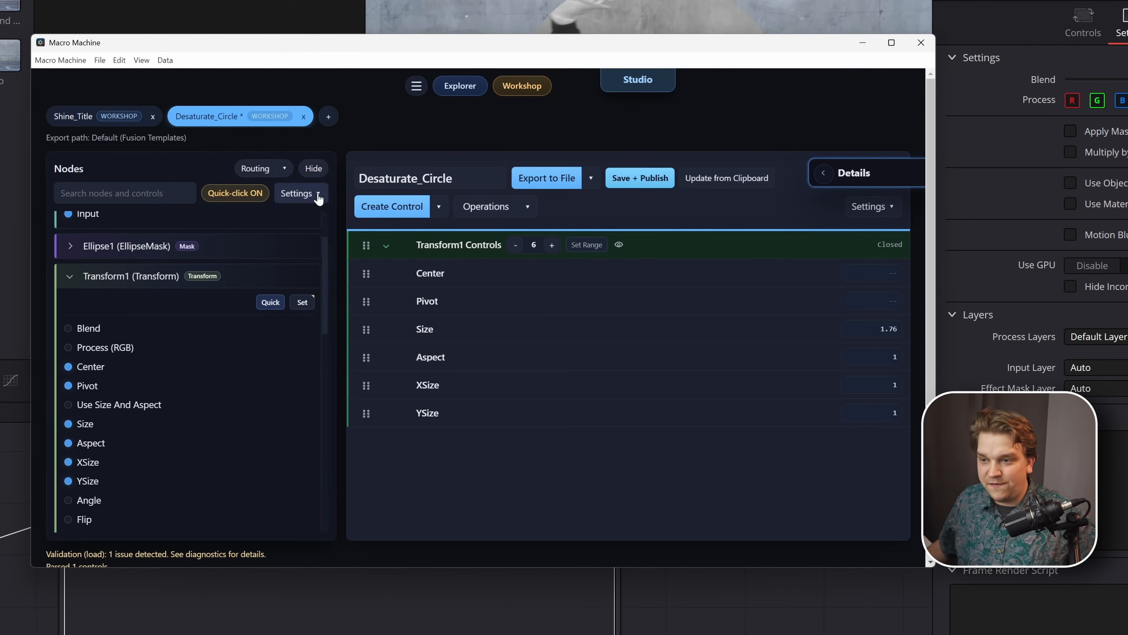
# - Delete the Transform1 Controls group with all its controls and collapse the Transform1 and BrightnessContrast1 nodes
pyautogui.click(459, 409)
pyautogui.keyDown('shift'); pyautogui.click(646, 249); pyautogui.keyUp('shift')
pyautogui.press('Delete')
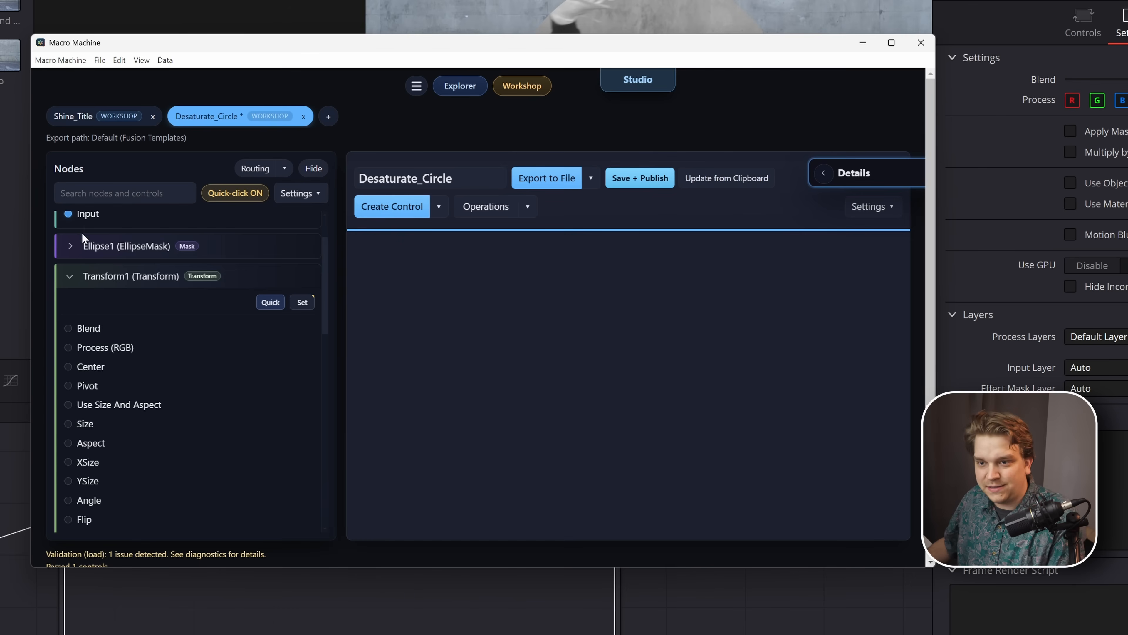
pyautogui.click(74, 283)
pyautogui.click(69, 224)
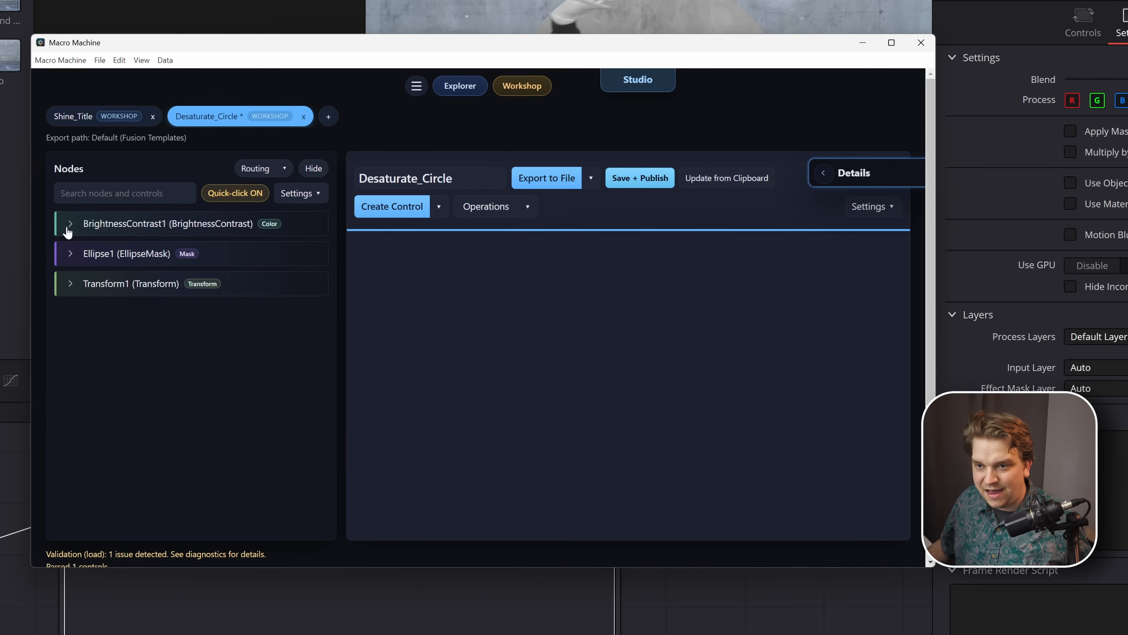
pyautogui.click(312, 200)
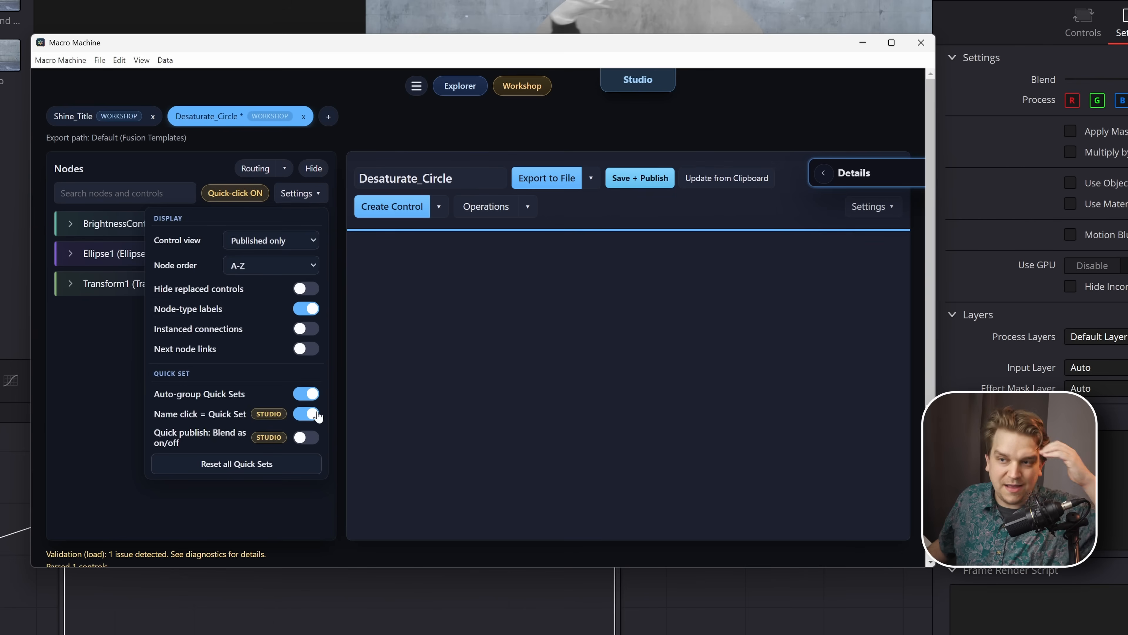
pyautogui.click(357, 157)
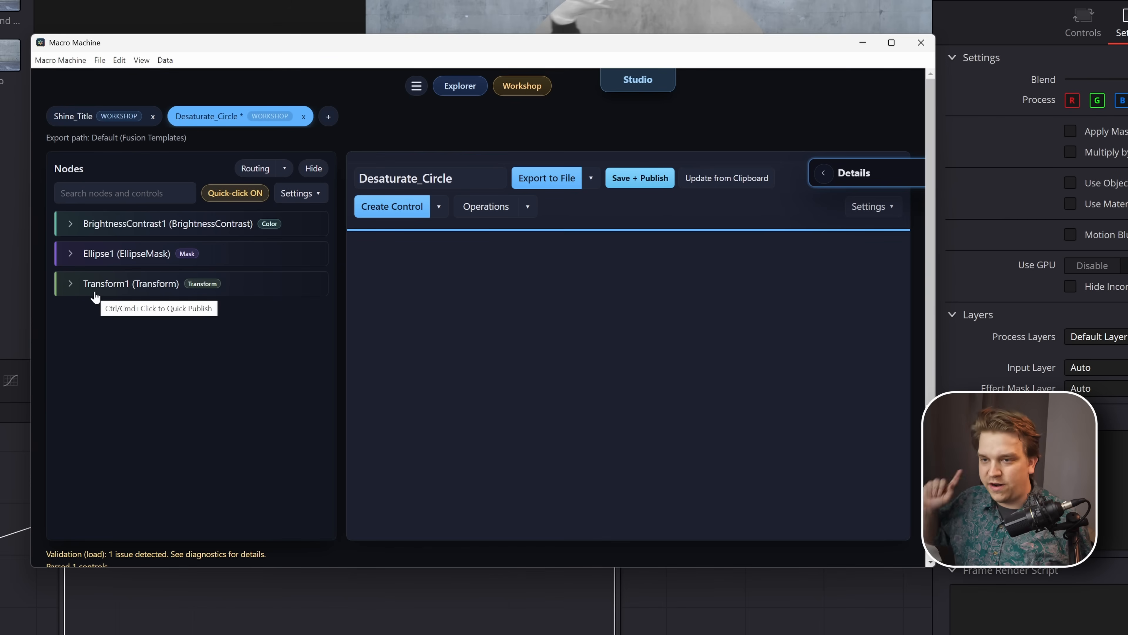
pyautogui.click(297, 198)
pyautogui.click(363, 141)
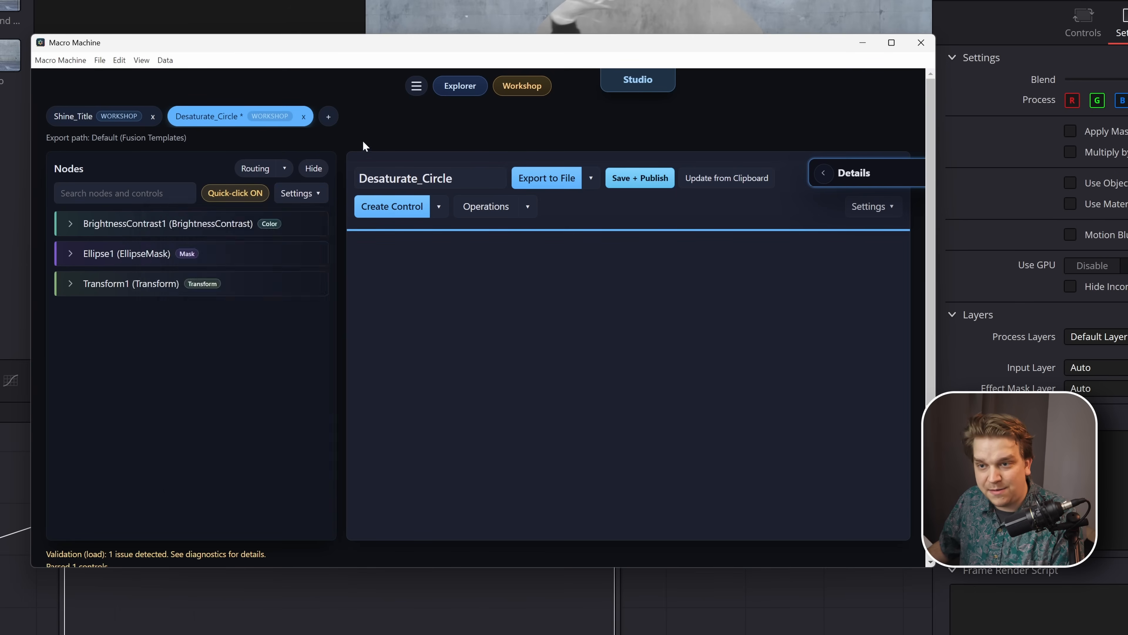
# - Publish the Quick Sets of BrightnessContrast1, Ellipse1 and Transform1 as control groups and collapse all three groups
pyautogui.click(112, 227)
pyautogui.click(116, 255)
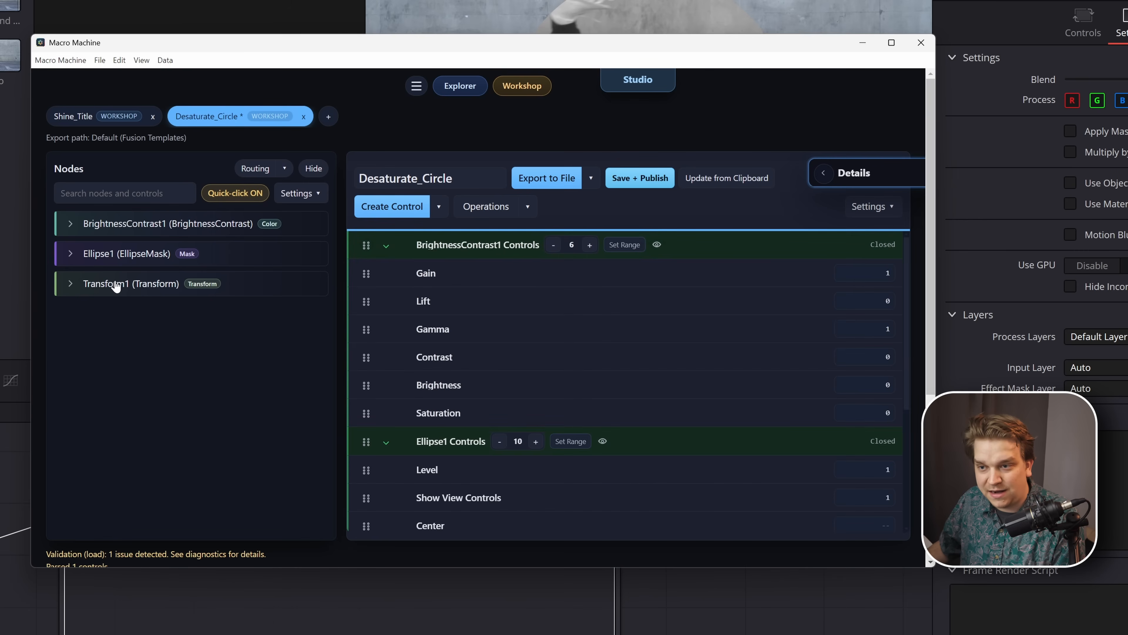
pyautogui.click(111, 284)
pyautogui.click(386, 246)
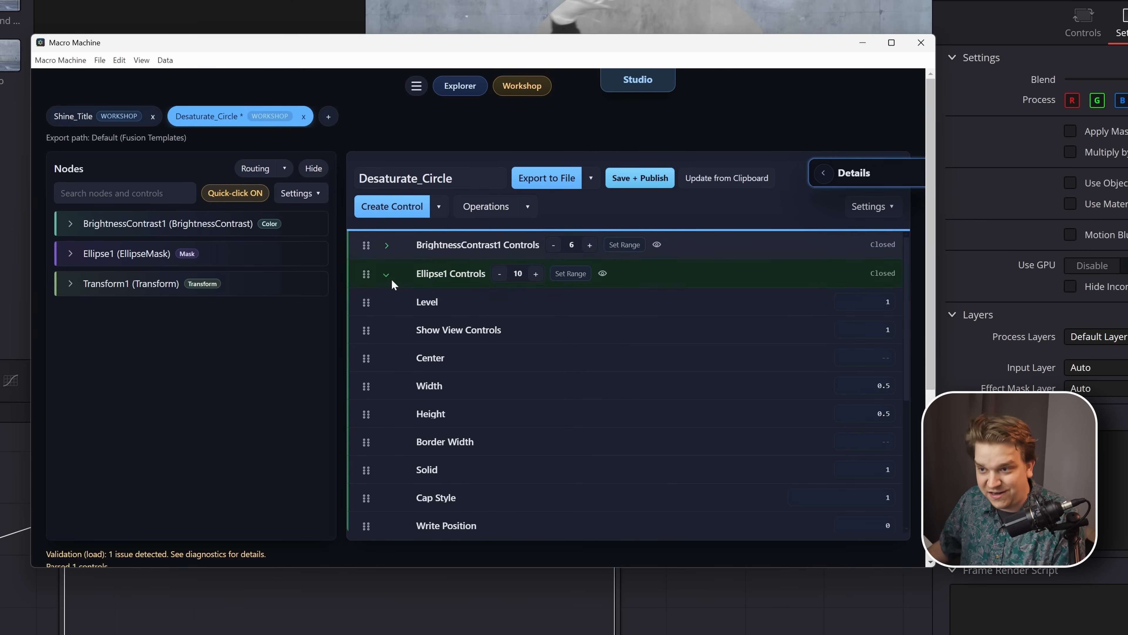
pyautogui.click(386, 275)
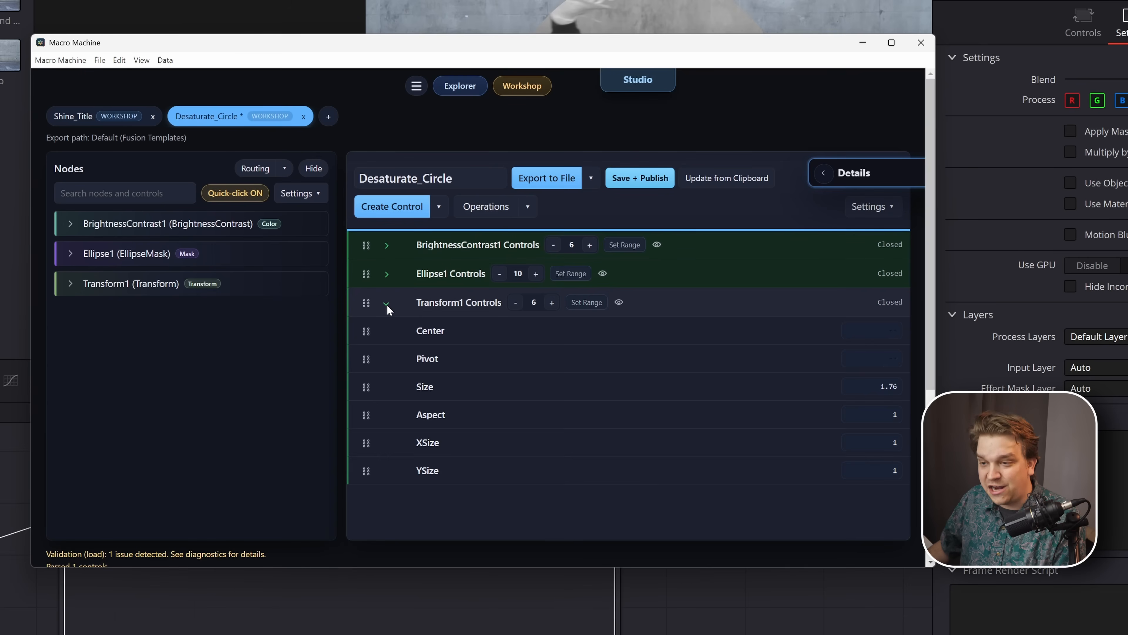
pyautogui.click(386, 304)
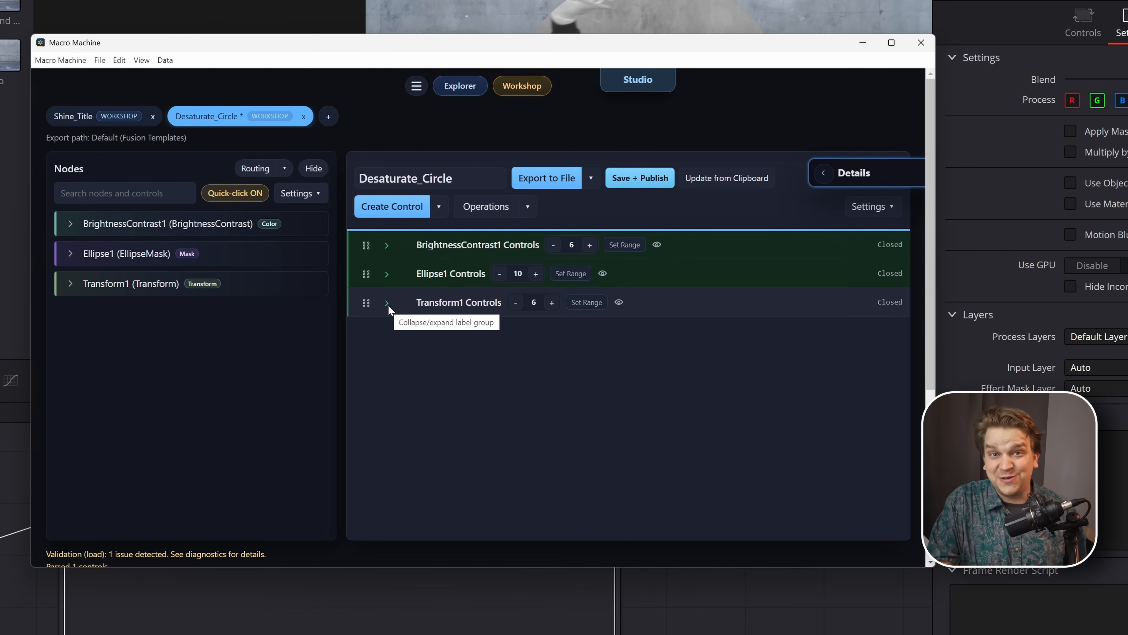
# - Create a button control in the Desaturate_Circle macro
pyautogui.click(681, 302)
pyautogui.click(439, 211)
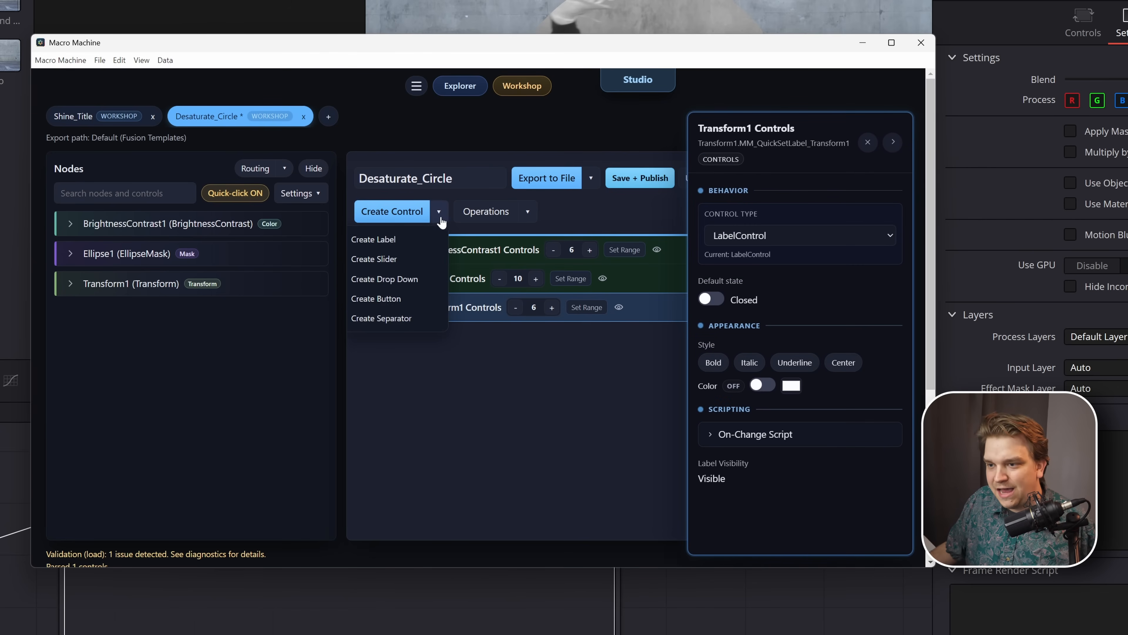
pyautogui.click(400, 300)
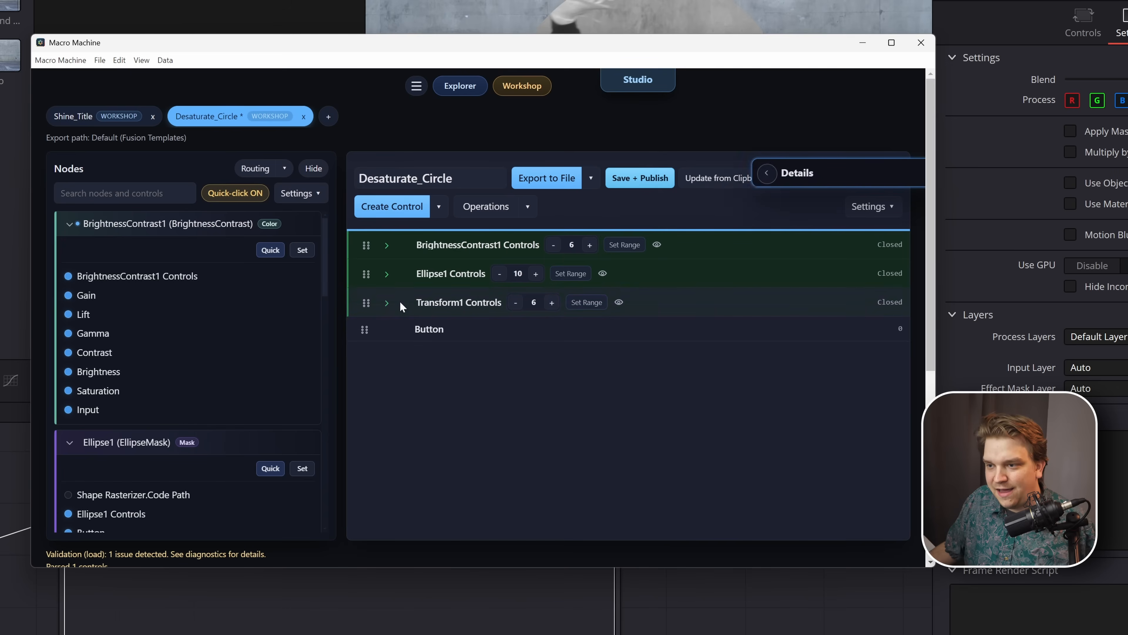
pyautogui.click(456, 334)
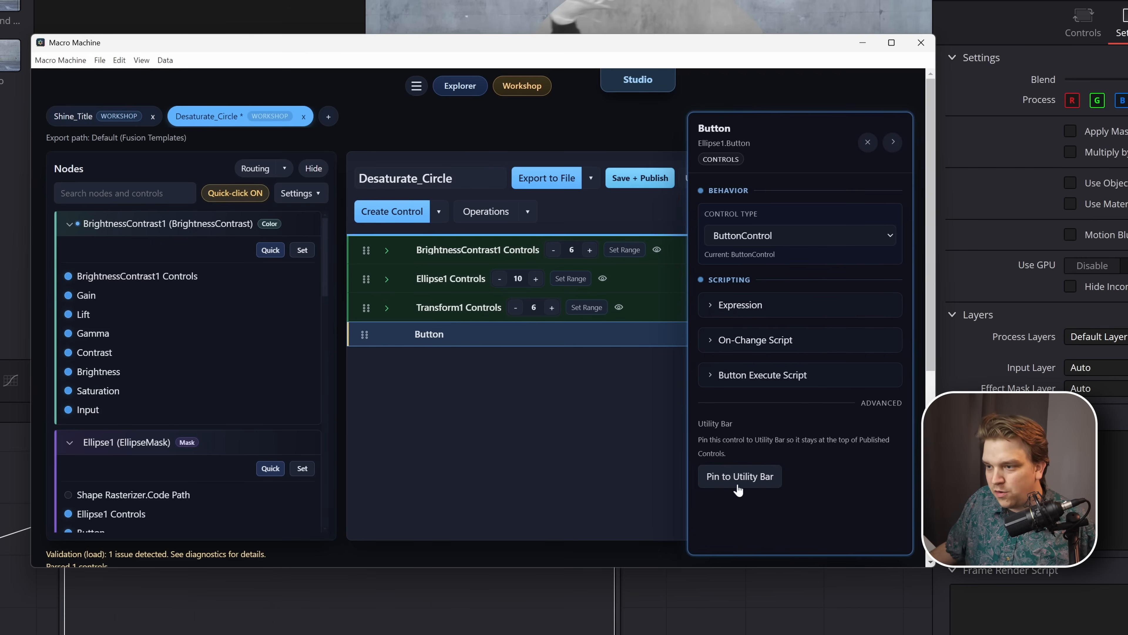
pyautogui.click(709, 377)
pyautogui.scroll(-1, 700, 385)
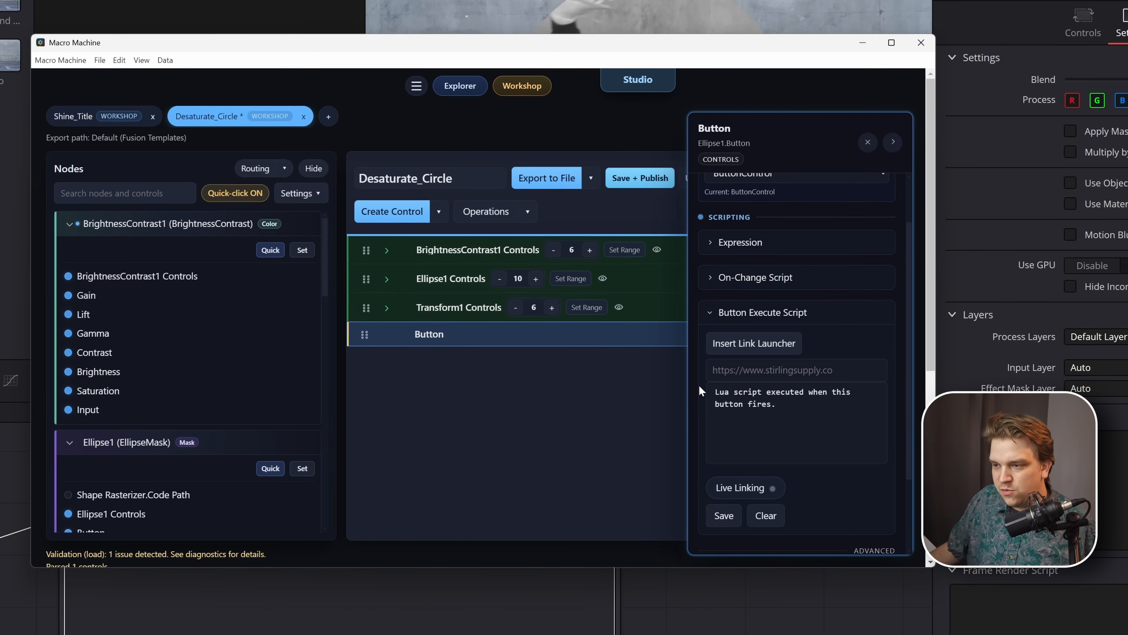
pyautogui.click(731, 345)
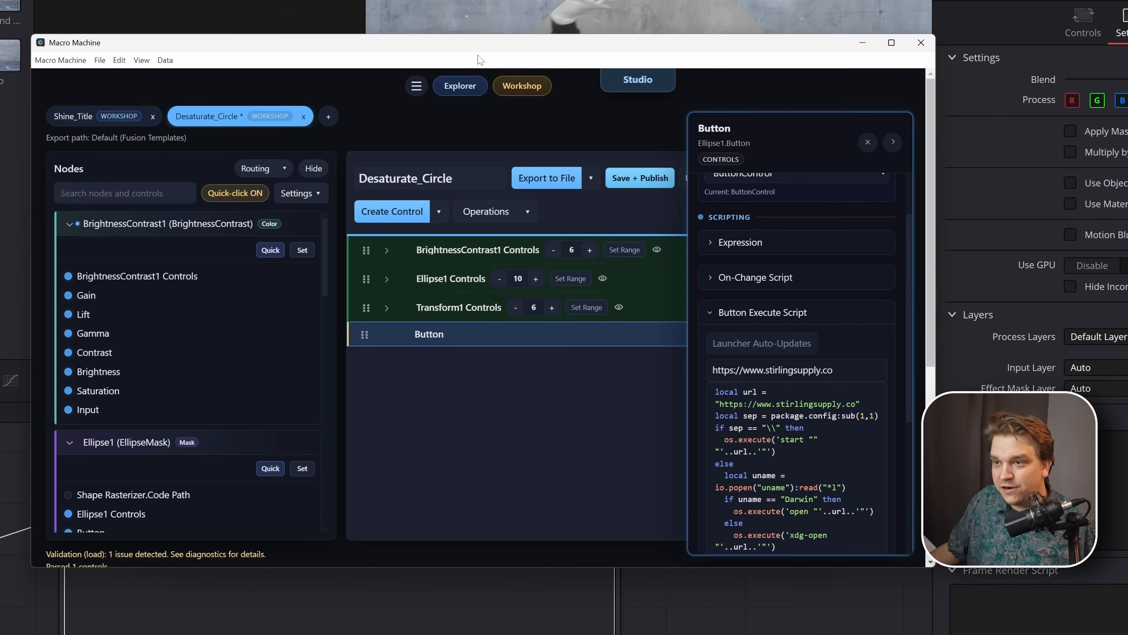
pyautogui.moveTo(480, 60); pyautogui.dragTo(296, 0)
pyautogui.moveTo(750, 478); pyautogui.dragTo(1027, 629)
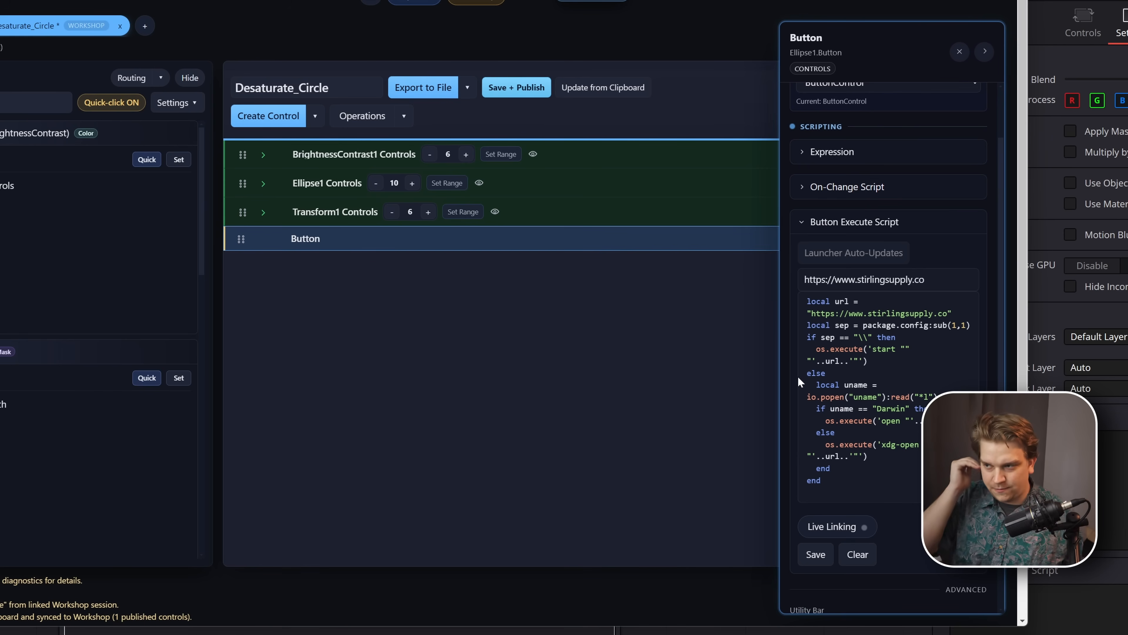
pyautogui.scroll(-2, 864, 462)
pyautogui.scroll(2, 864, 311)
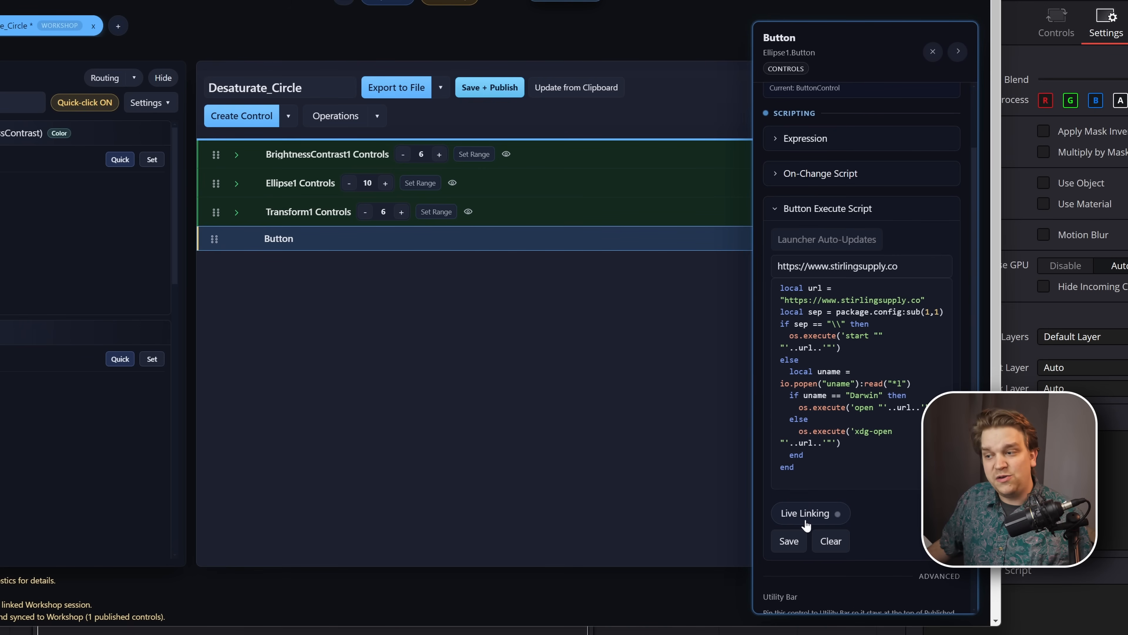
# - Create a drop-down control and check its default option setting
pyautogui.click(287, 115)
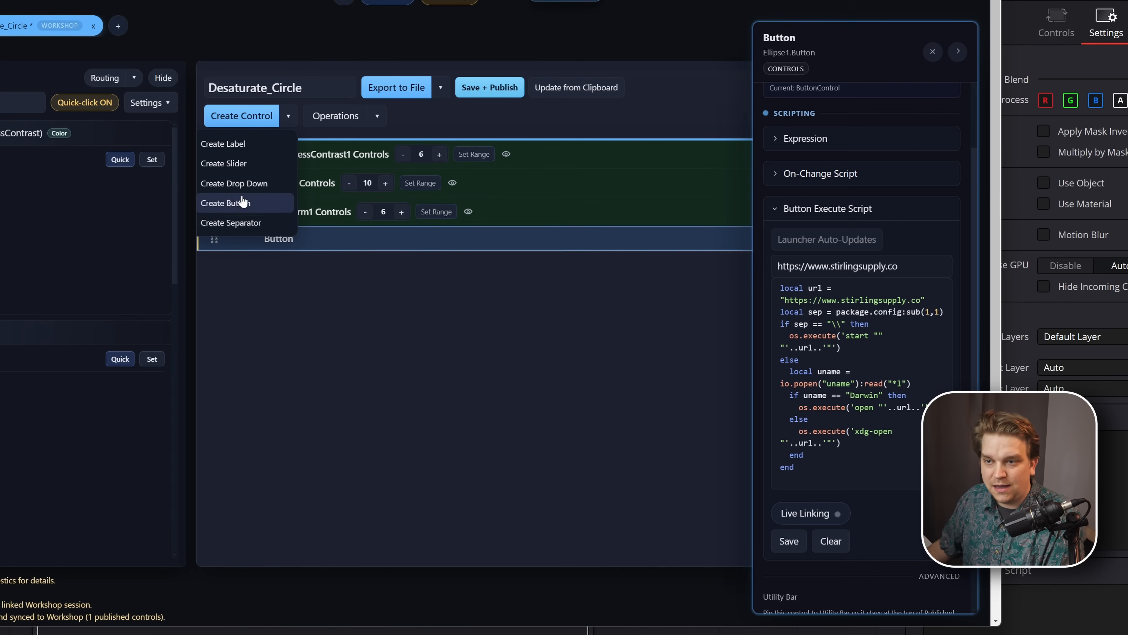
pyautogui.click(233, 185)
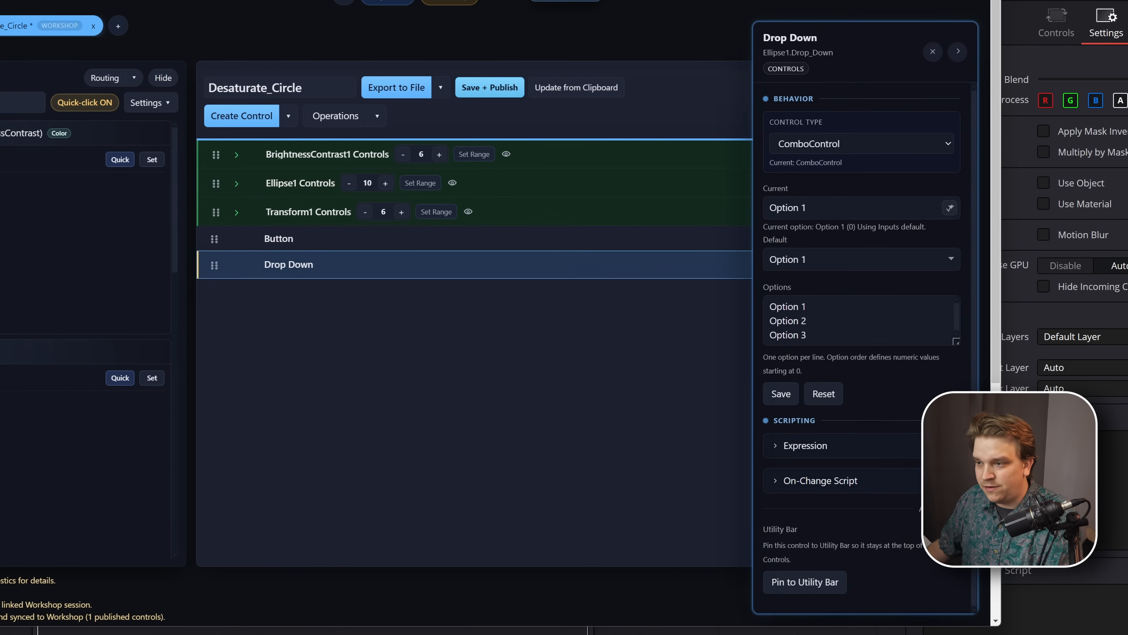
pyautogui.click(817, 259)
pyautogui.click(837, 275)
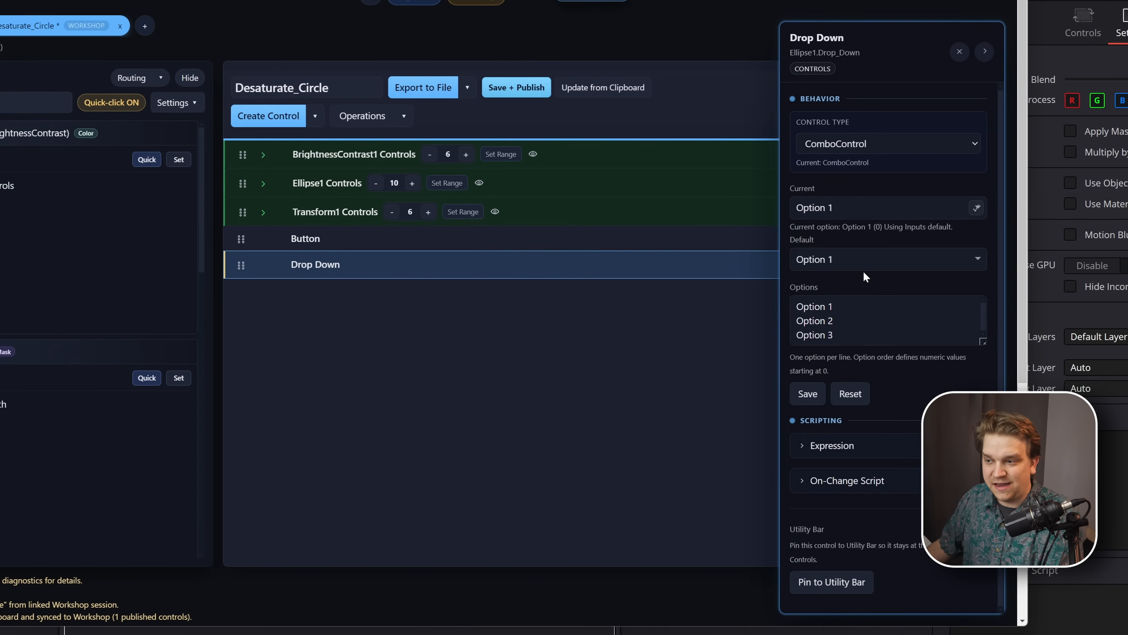
# - Open the drop-down's On-Change Script, expand the Transform1 Controls group and turn on Live Linking
pyautogui.click(800, 482)
pyautogui.scroll(-1, 844, 471)
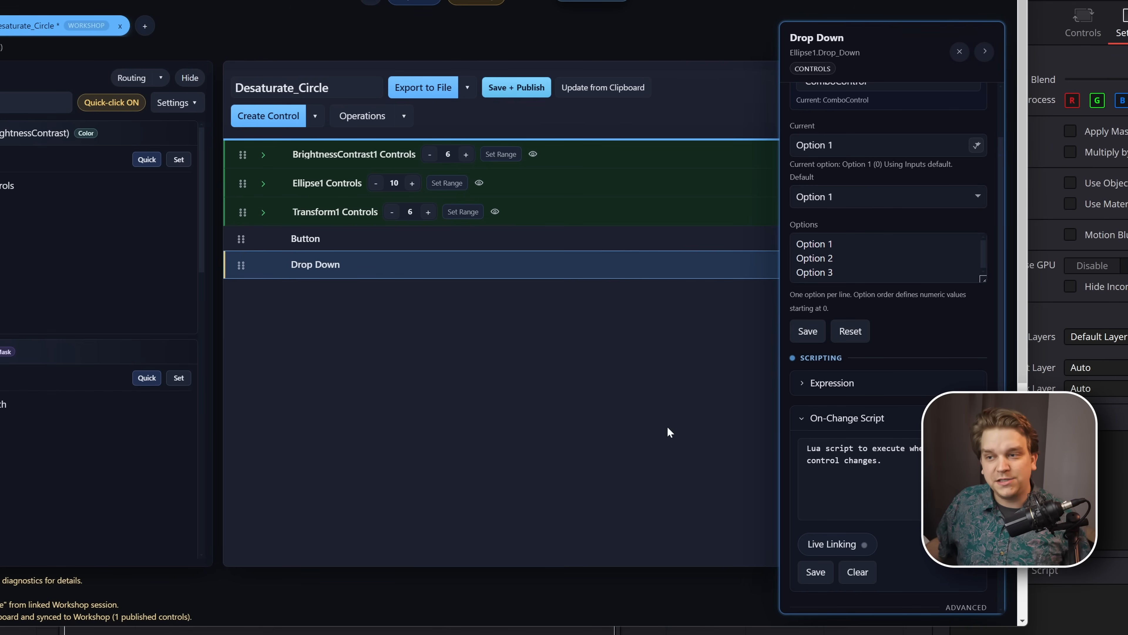
pyautogui.click(263, 212)
pyautogui.scroll(-2, 413, 278)
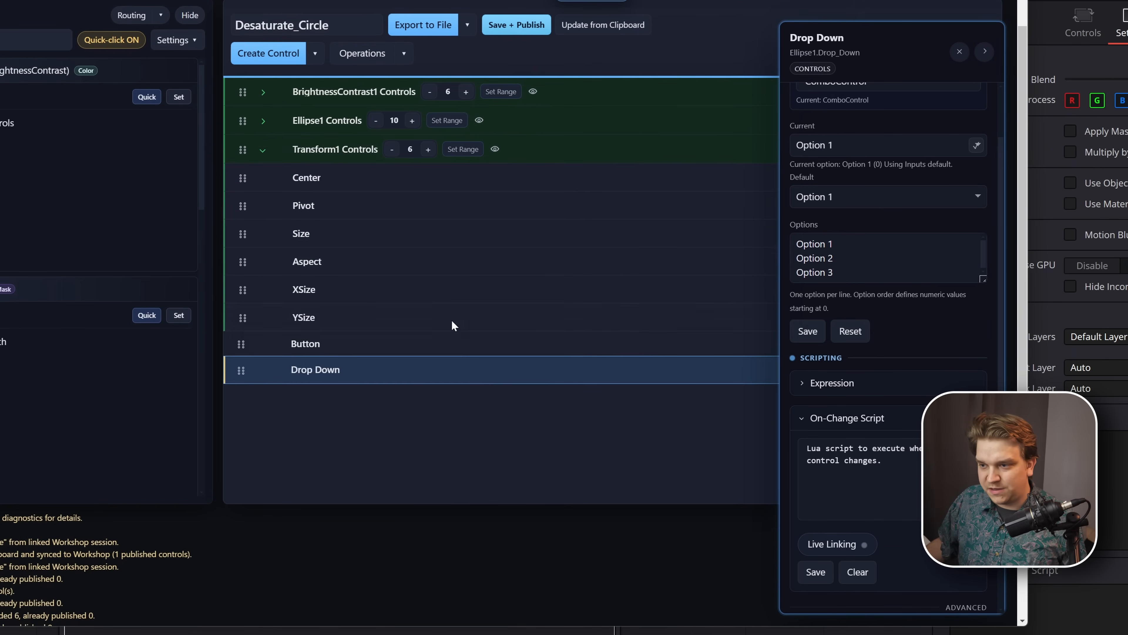
pyautogui.click(832, 543)
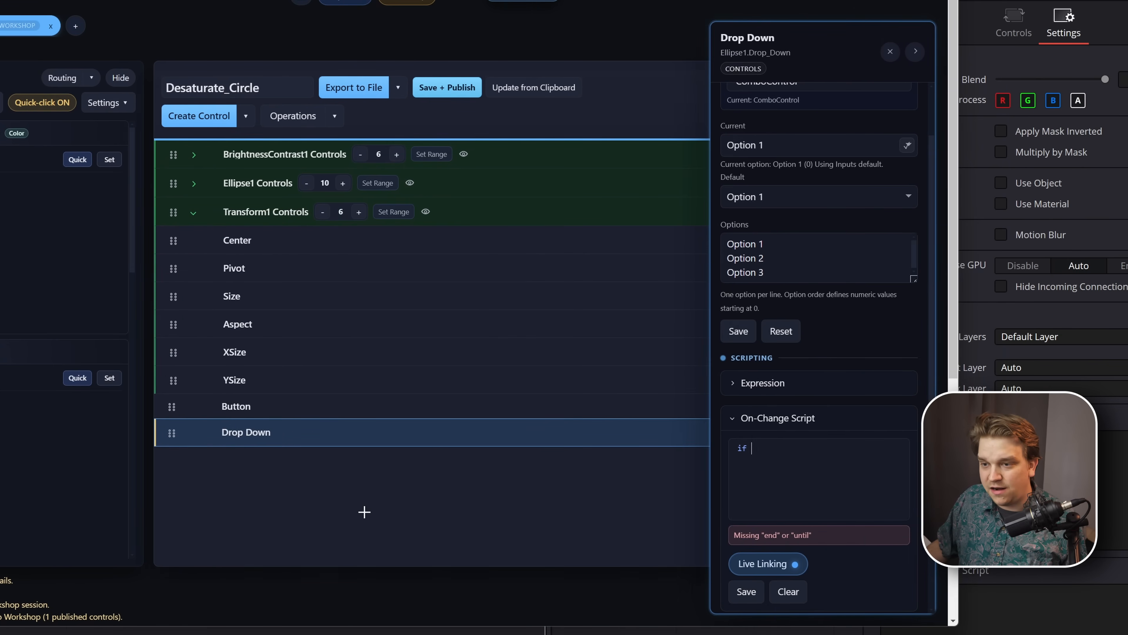
# - Write the script "if Ellipse1.Drop_Down = 0 then Transform1.Size = 1", link Ellipse1.Filter, add "end" and link Ellipse1.Button
pyautogui.click(231, 432)
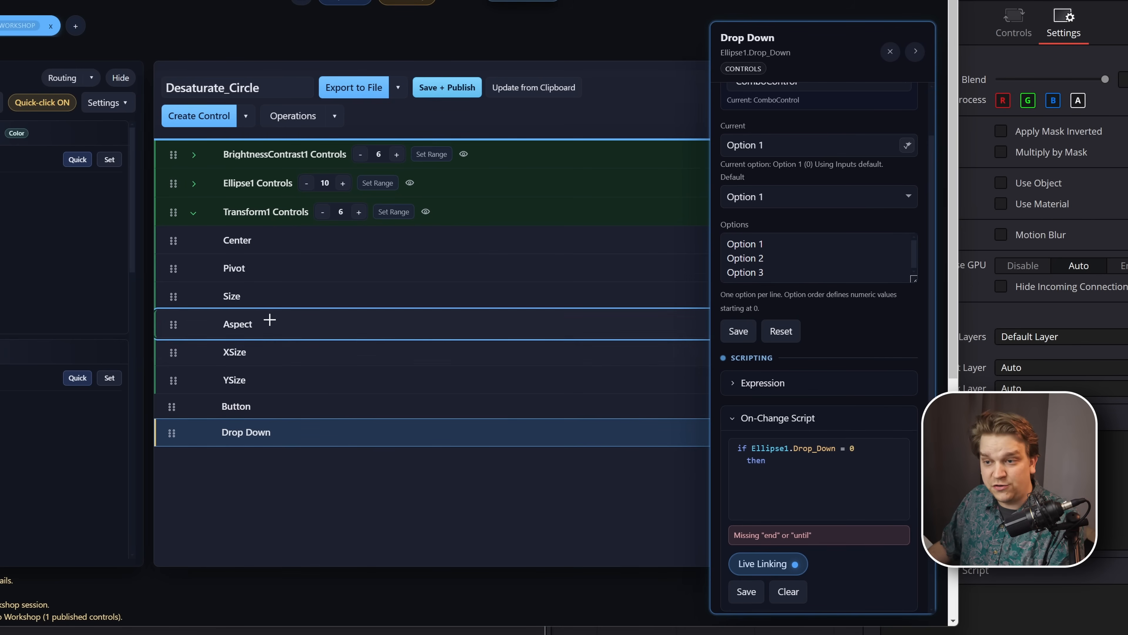
pyautogui.click(239, 298)
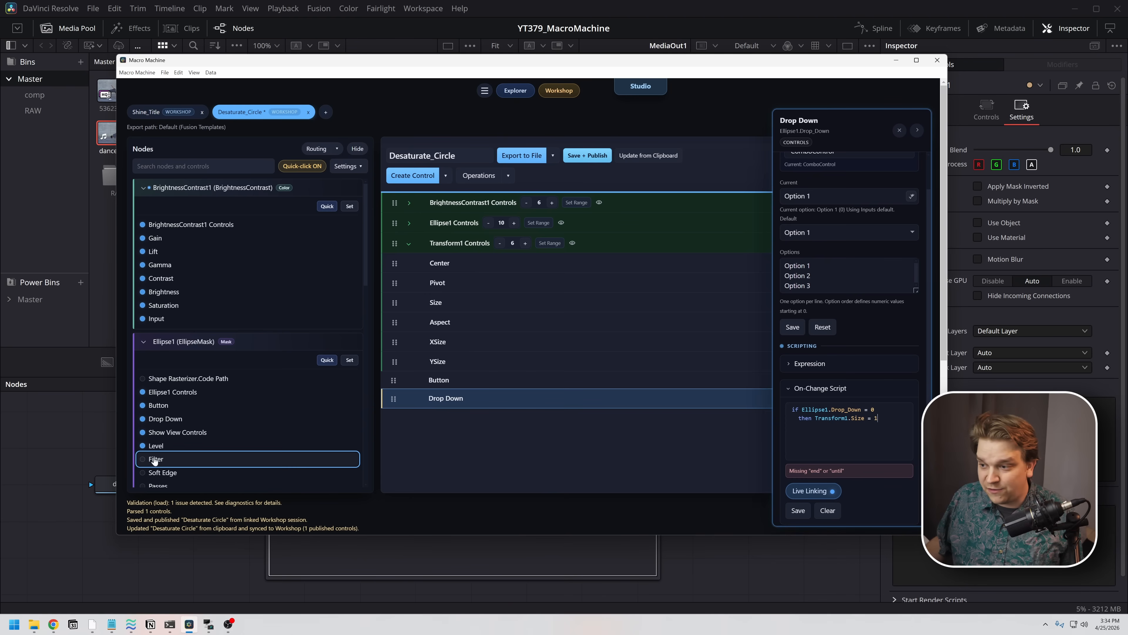
pyautogui.click(154, 459)
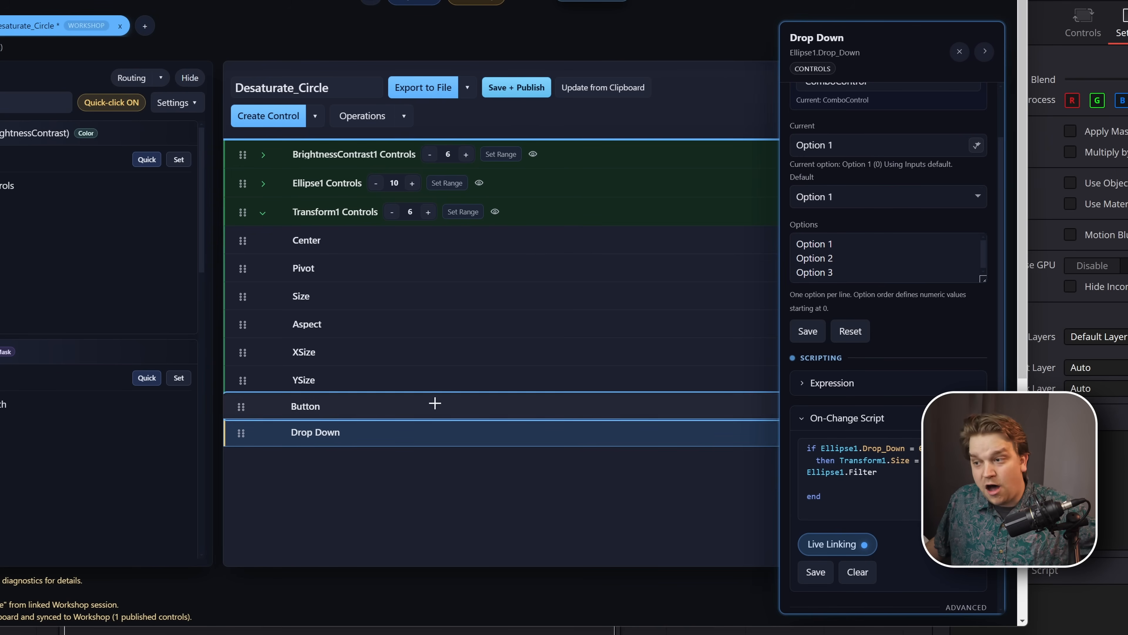
pyautogui.click(504, 404)
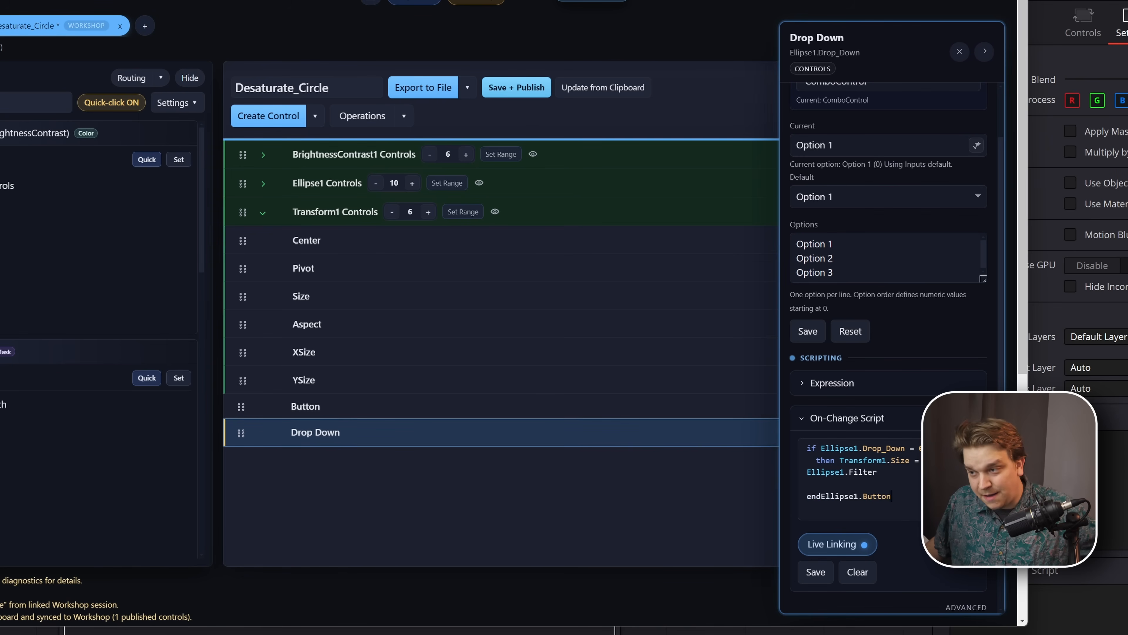
# - Open the drop-down's Expression section and turn off Live Linking for its On-Change Script
pyautogui.click(801, 387)
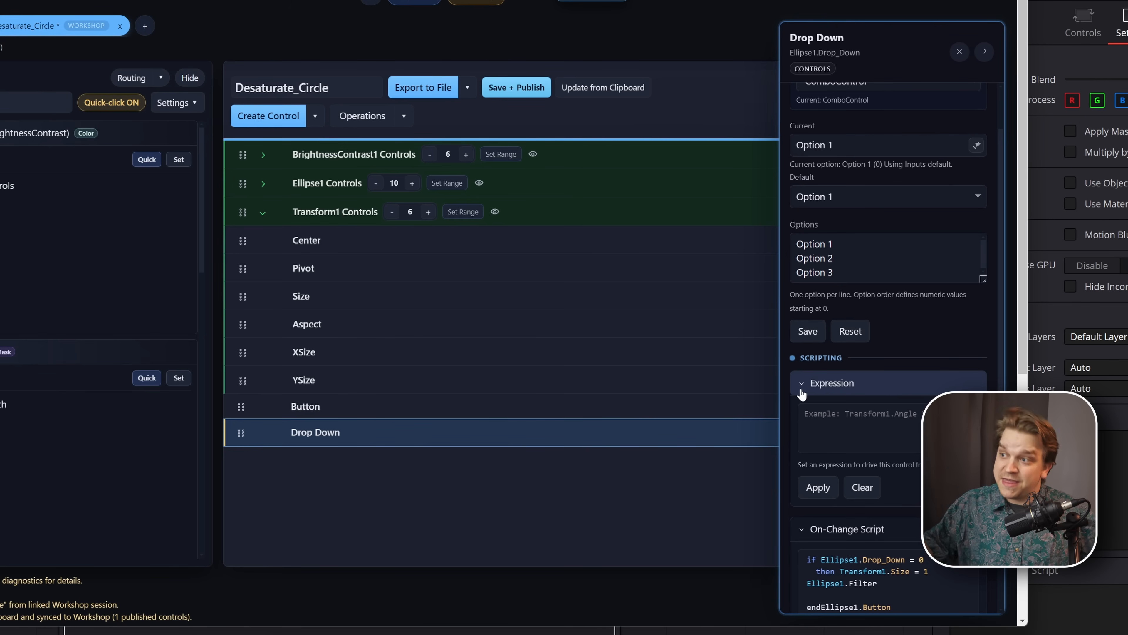
pyautogui.scroll(-1, 799, 393)
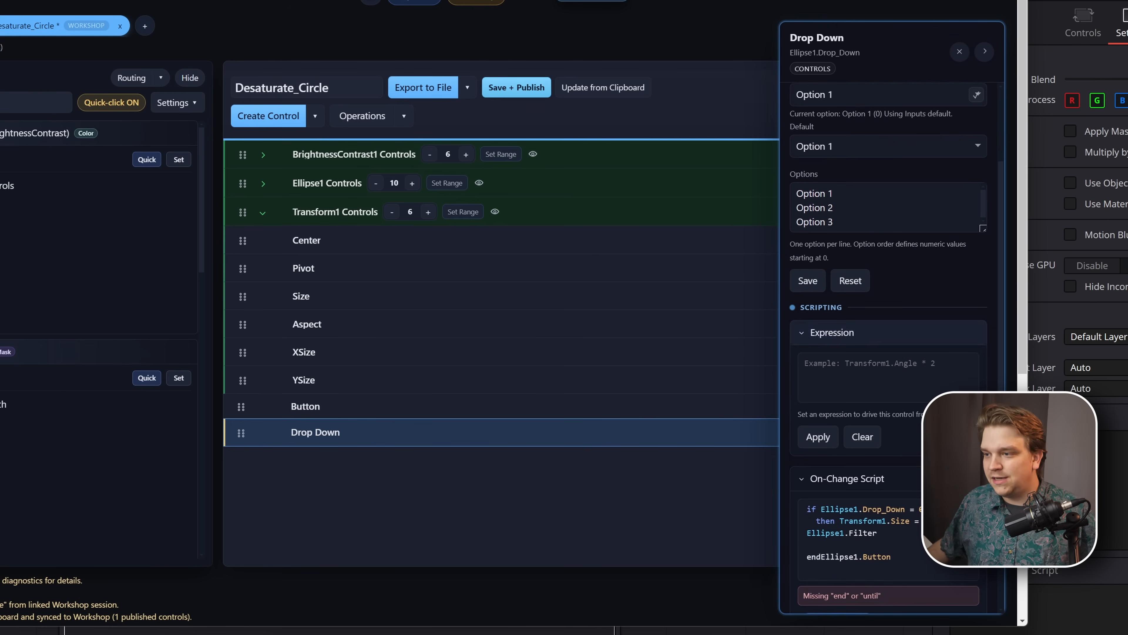
pyautogui.scroll(-1, 795, 393)
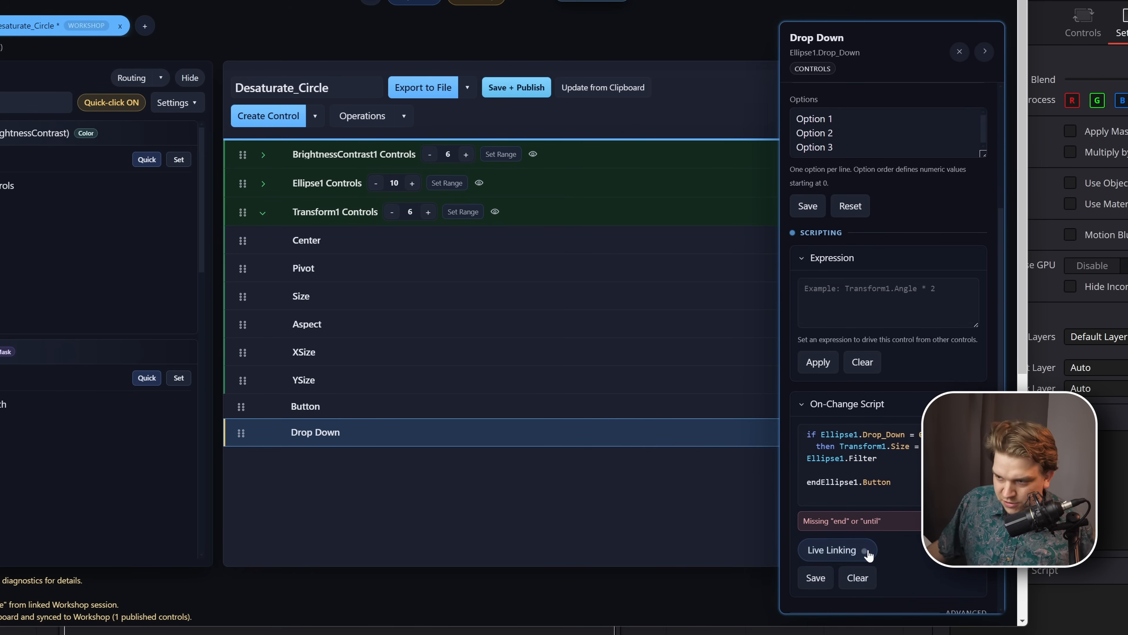
# - Compare the settings of the Button and Drop Down controls and pin Button to the Utility Bar
pyautogui.click(350, 404)
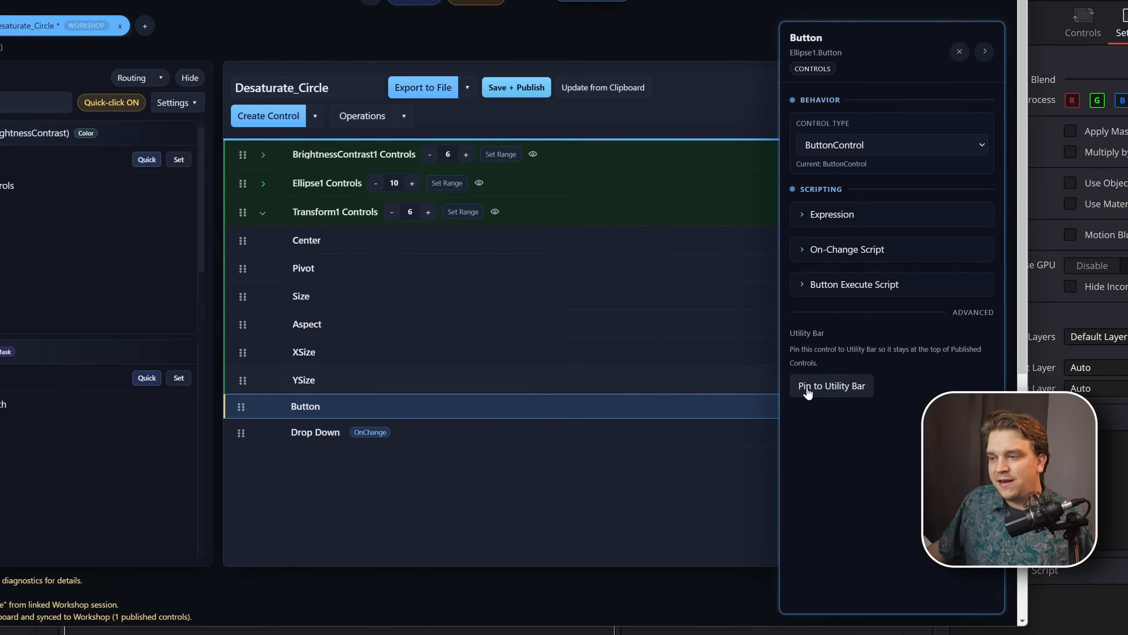
pyautogui.click(438, 439)
pyautogui.scroll(-8, 891, 433)
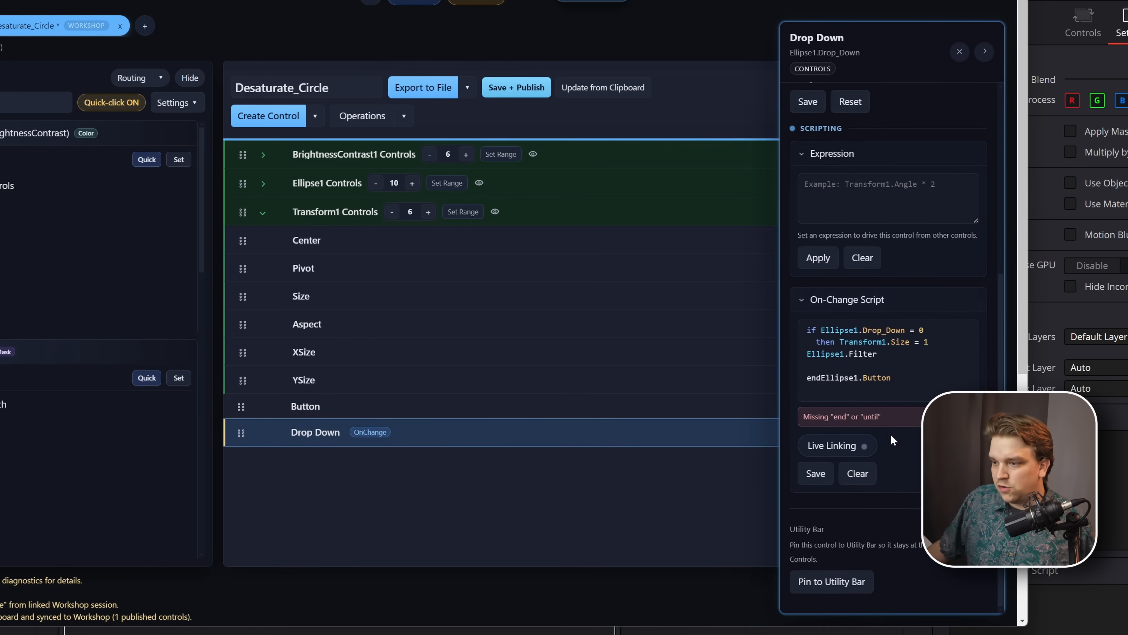
pyautogui.click(400, 220)
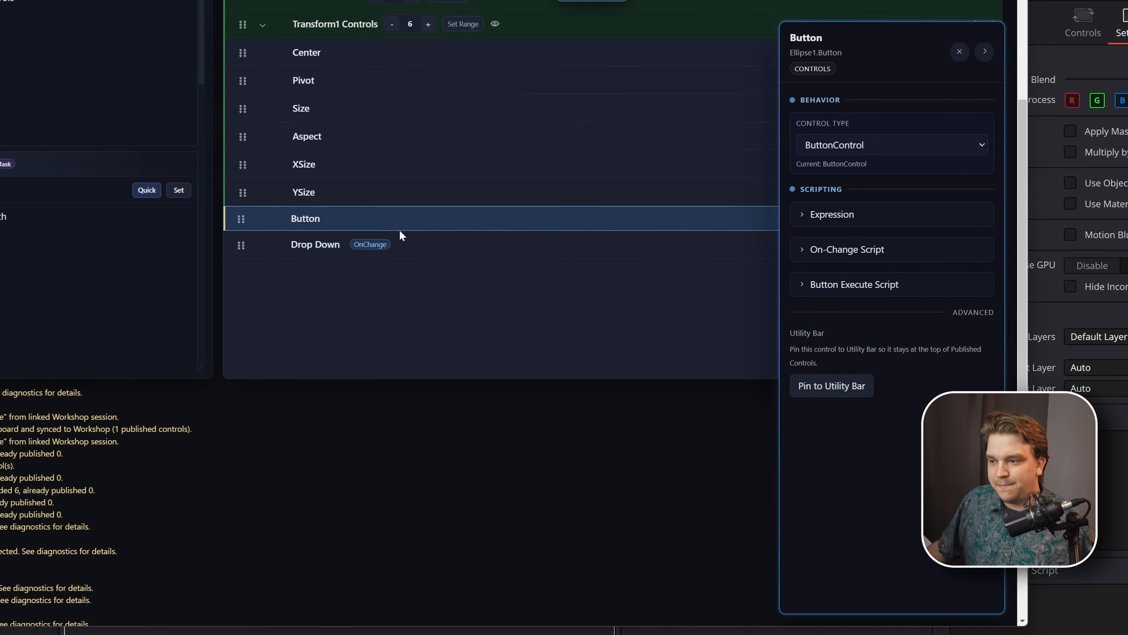
pyautogui.scroll(5, 914, 368)
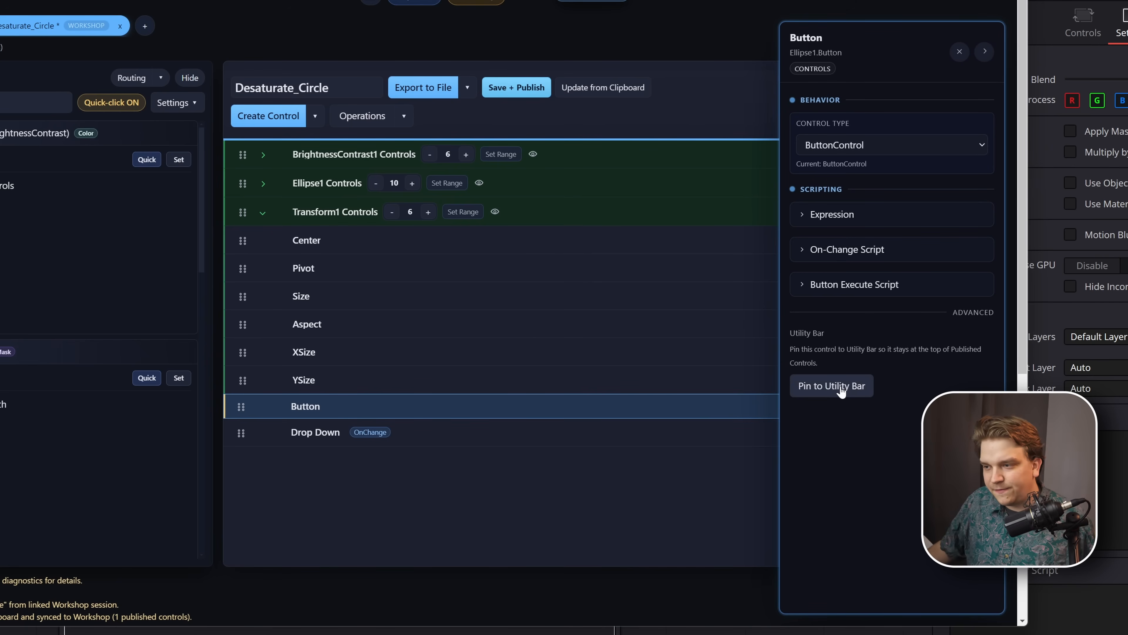
pyautogui.click(841, 387)
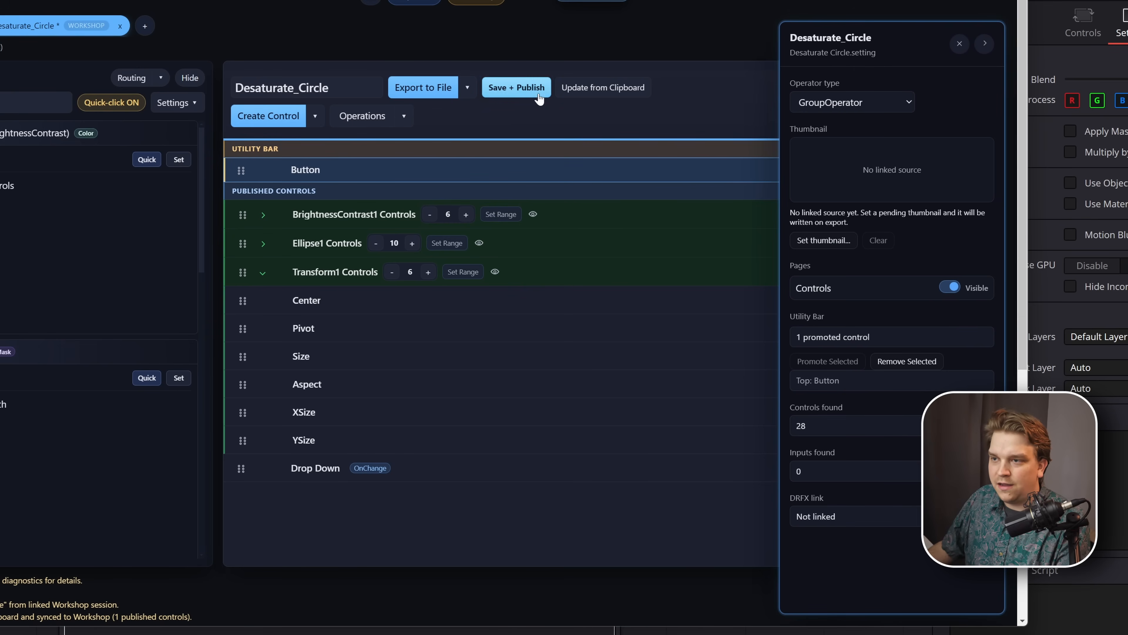
# - Export the Desaturate_Circle macro to the clipboard and switch to DaVinci Resolve
pyautogui.click(467, 87)
pyautogui.click(444, 112)
pyautogui.click(680, 631)
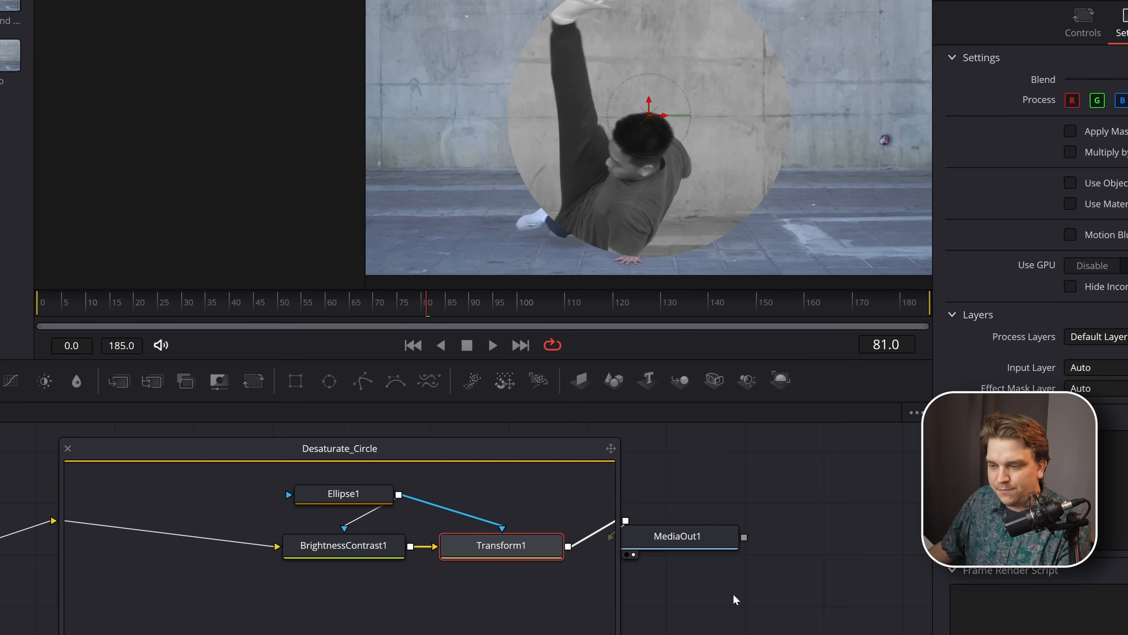
# - Paste the exported macro into an empty area of Fusion's node graph
pyautogui.moveTo(618, 580); pyautogui.dragTo(312, 535)
pyautogui.moveTo(521, 562); pyautogui.dragTo(275, 631)
pyautogui.moveTo(276, 631); pyautogui.dragTo(33, 634)
pyautogui.hotkey('ctrl', 'v')
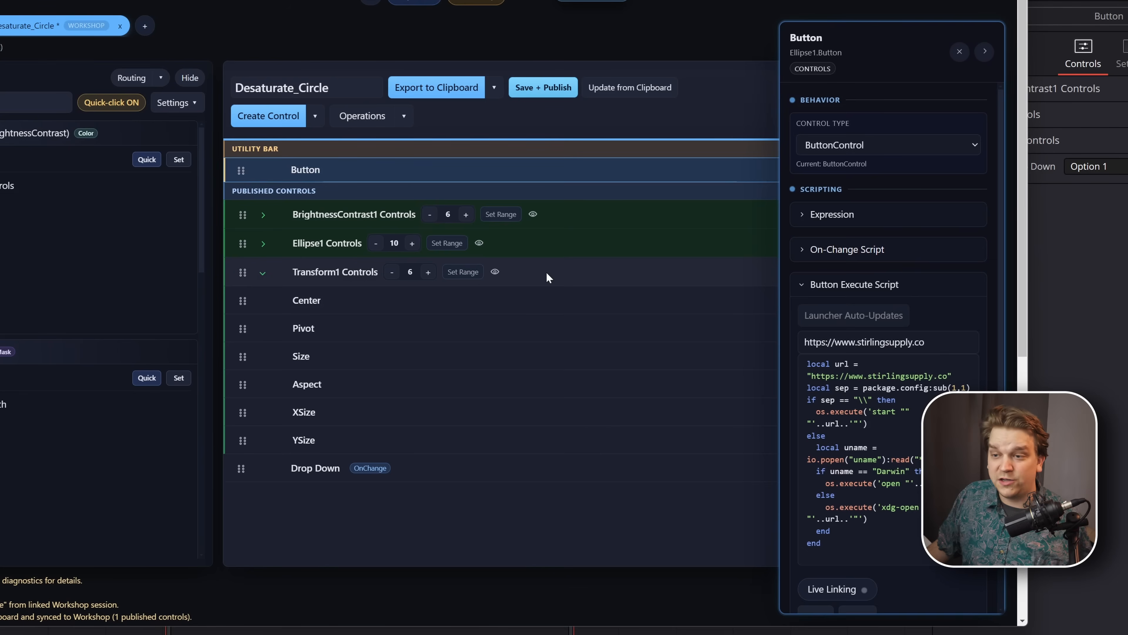
# - In Macro Machine, make the Transform1 Controls label bold, italic and centered, and enable its color with a muted red
pyautogui.click(547, 273)
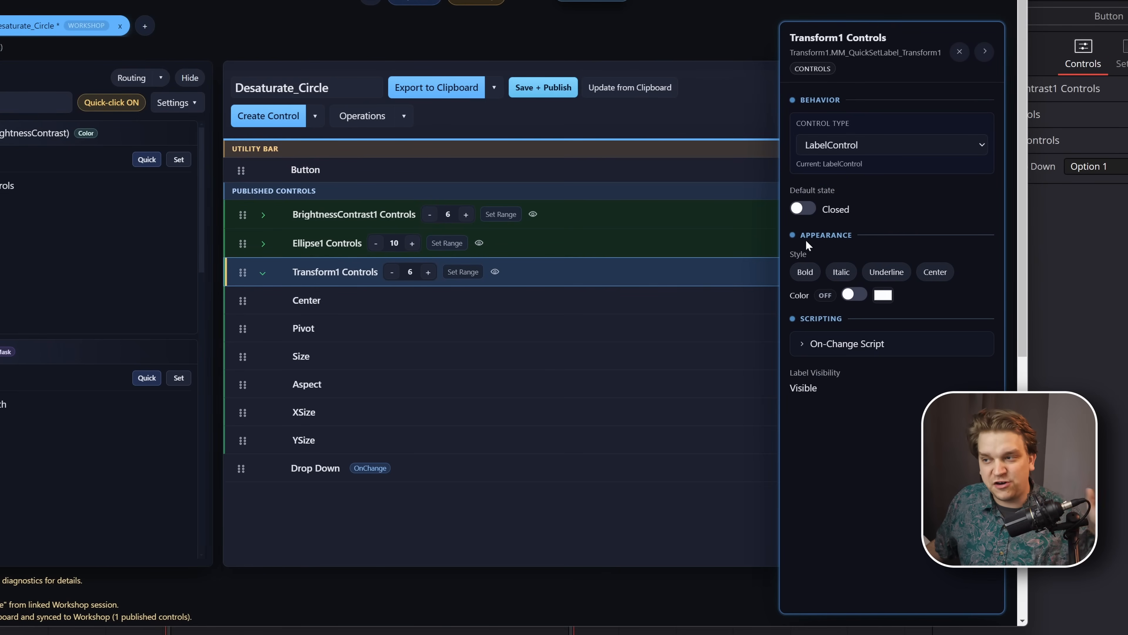
pyautogui.click(806, 274)
pyautogui.click(841, 273)
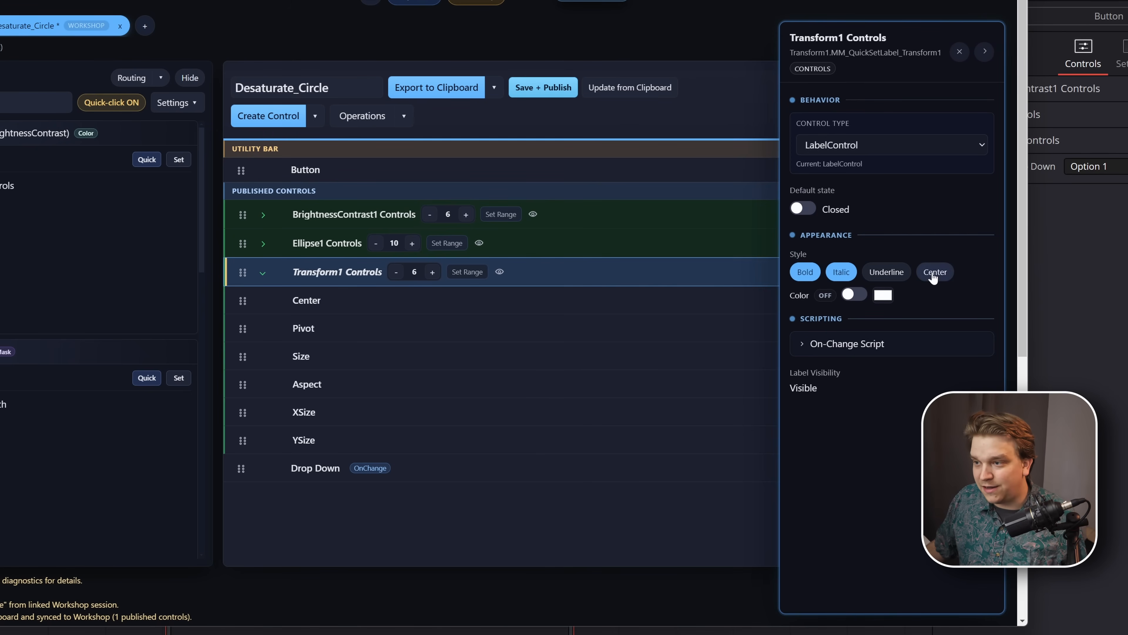
pyautogui.click(934, 275)
pyautogui.click(854, 294)
pyautogui.click(882, 295)
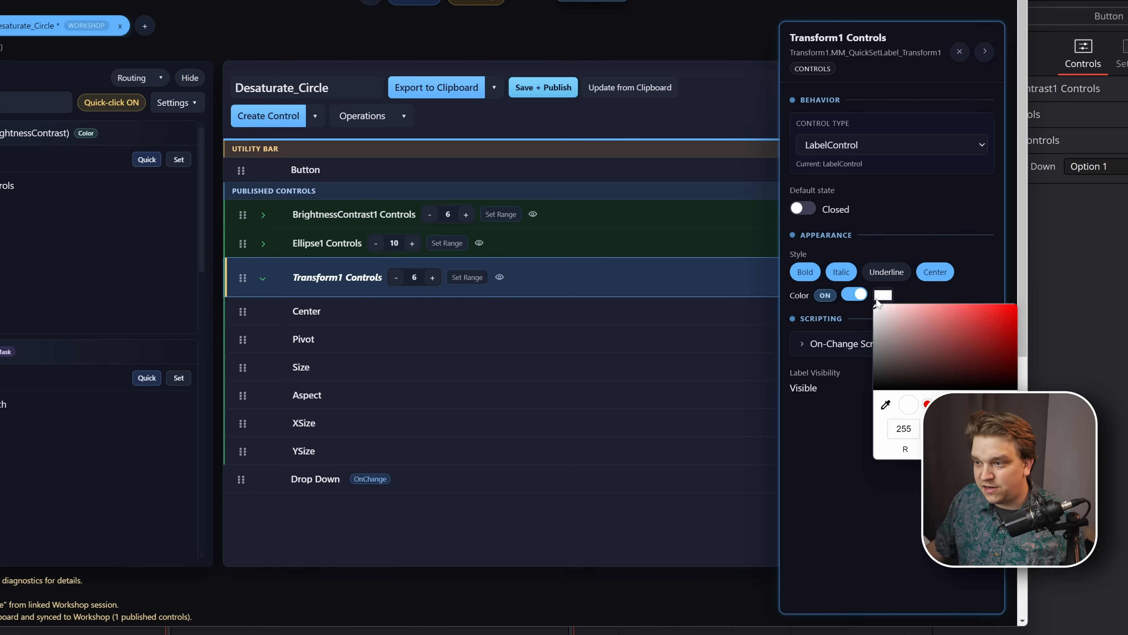
pyautogui.click(967, 323)
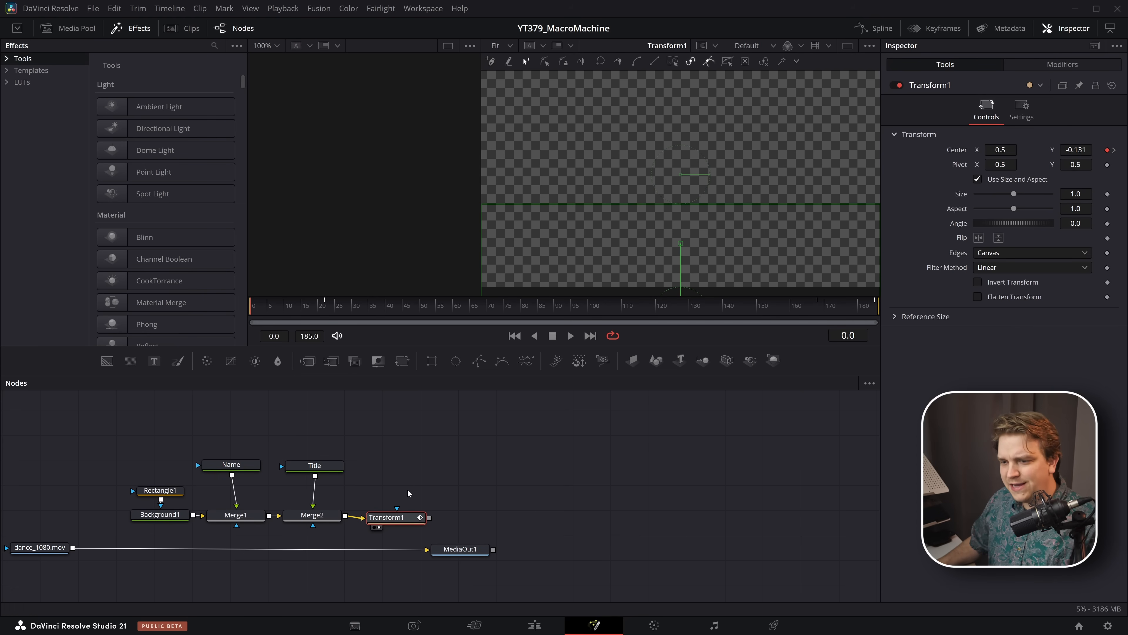
# - Preview the lower third's animation and select its nodes, from Rectangle1 through Transform1, in the node graph
pyautogui.moveTo(302, 311); pyautogui.dragTo(673, 424)
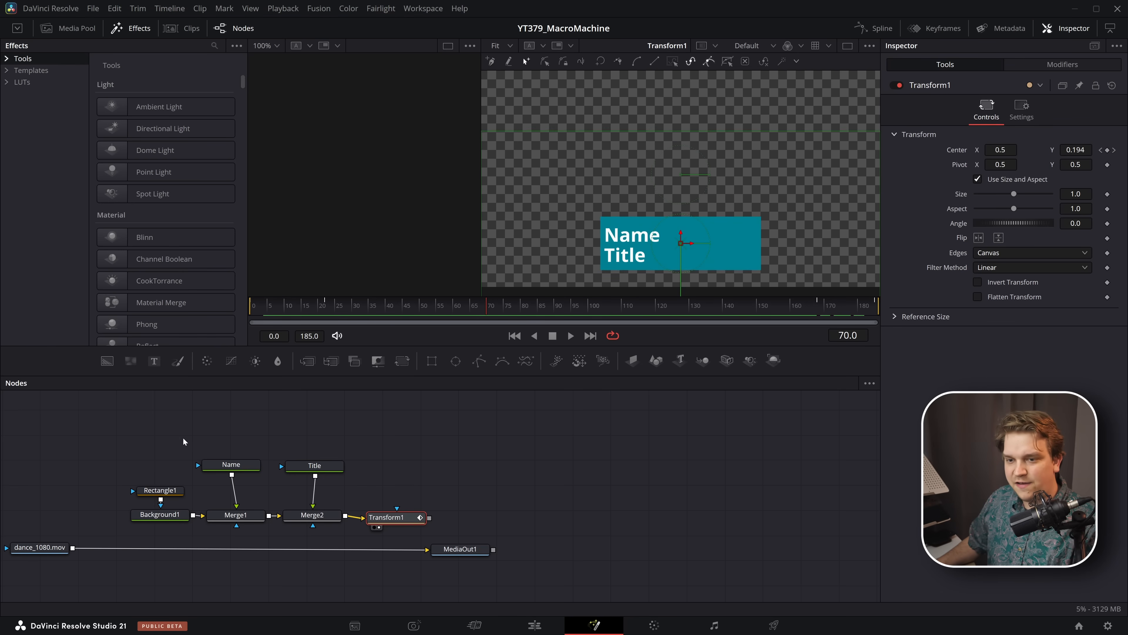
pyautogui.moveTo(164, 431); pyautogui.dragTo(439, 524)
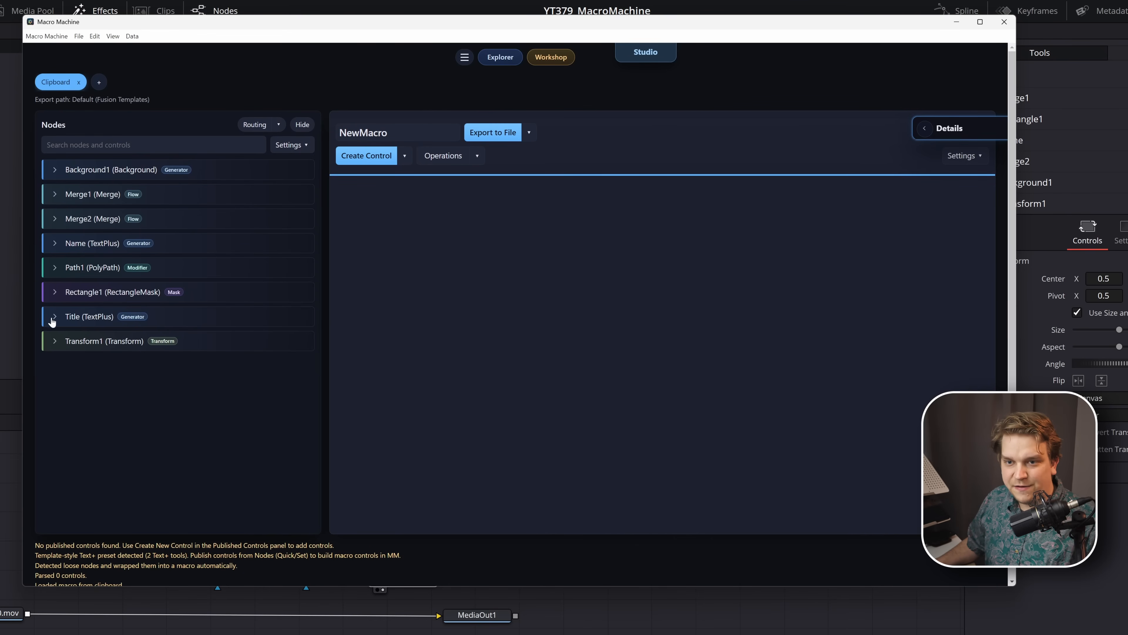
# - Publish the Styled Text controls of the Name and Title nodes and the Color control of Background1
pyautogui.click(53, 244)
pyautogui.click(69, 301)
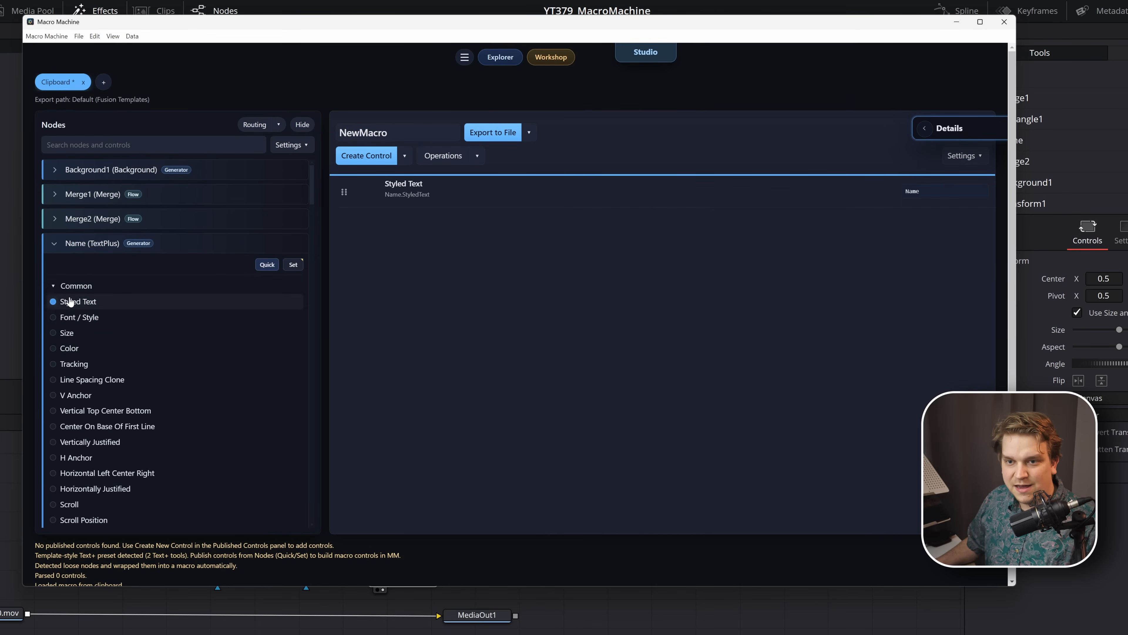
pyautogui.click(55, 247)
pyautogui.click(58, 316)
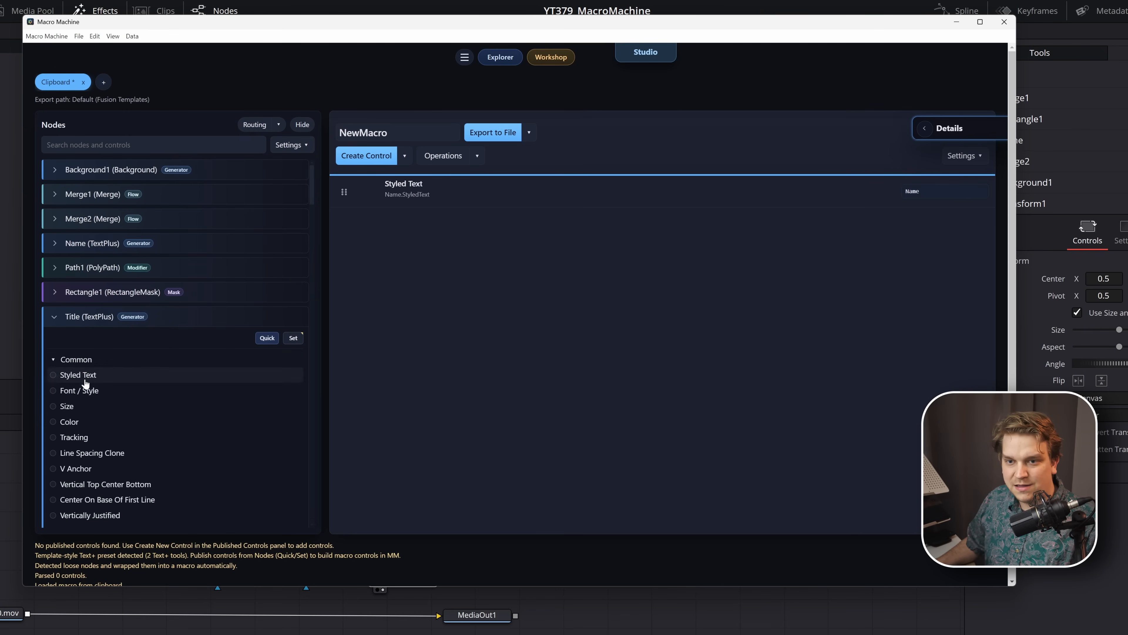
pyautogui.click(67, 375)
pyautogui.click(55, 317)
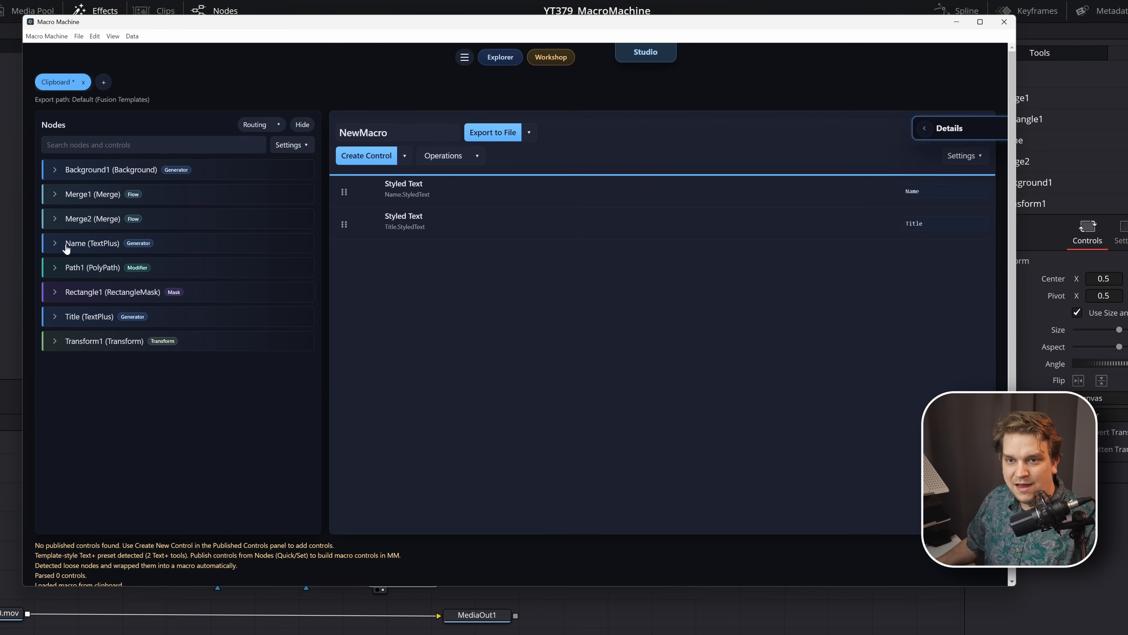
pyautogui.click(54, 170)
pyautogui.click(85, 214)
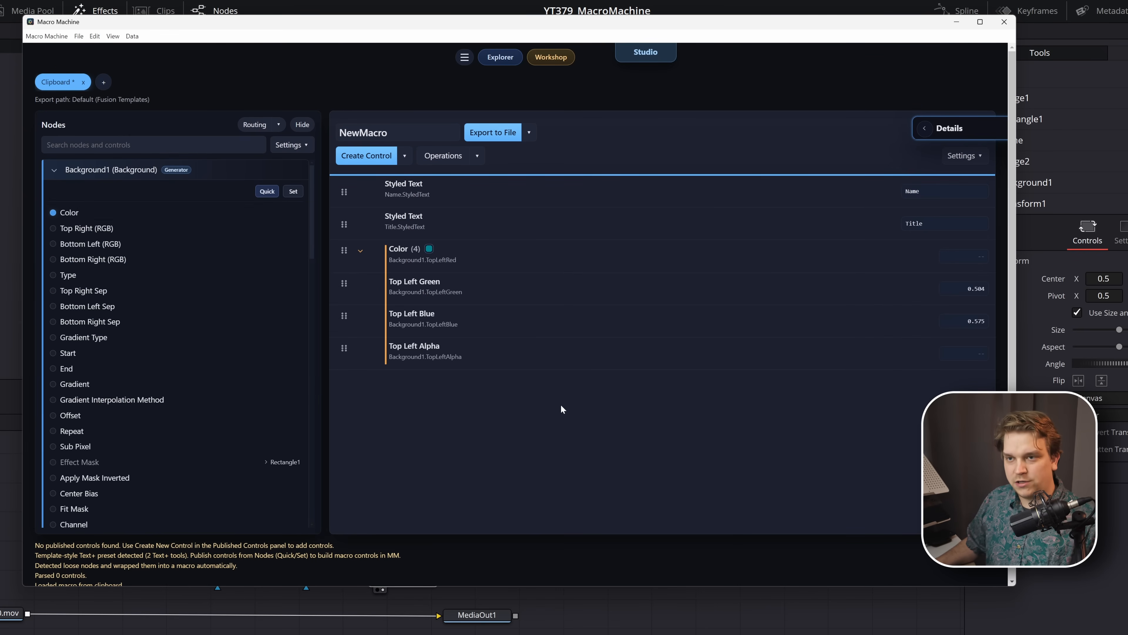
# - Open the public Google Sheet import, switch to the SSCDEV Test sheet in the browser and copy its share link
pyautogui.click(132, 36)
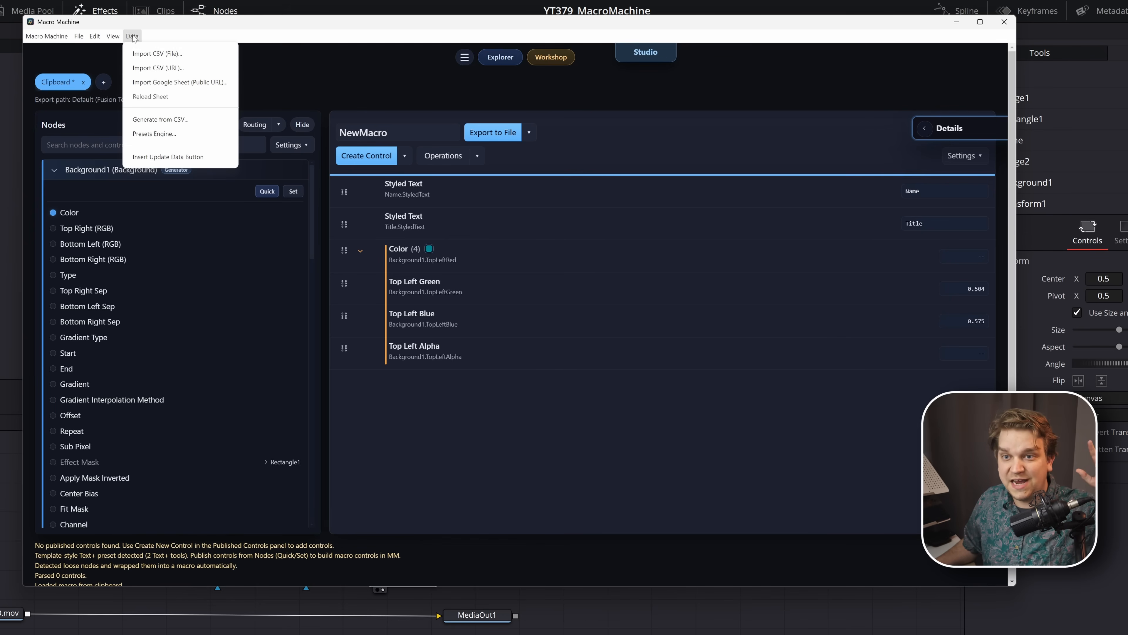
pyautogui.click(179, 82)
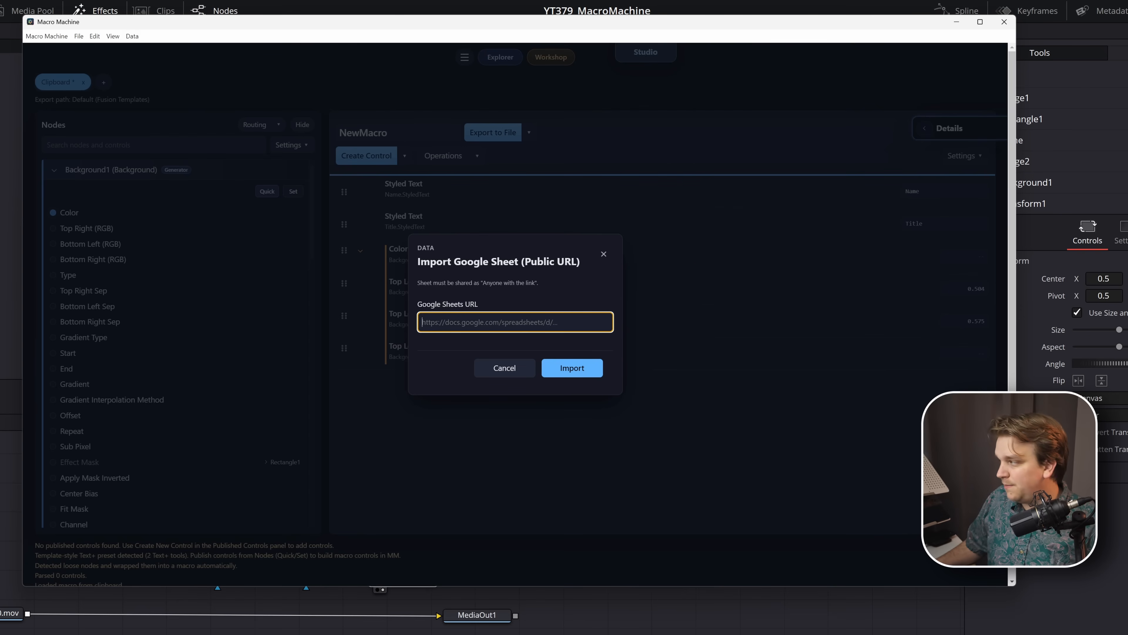
pyautogui.hotkey('alt', 'Tab')
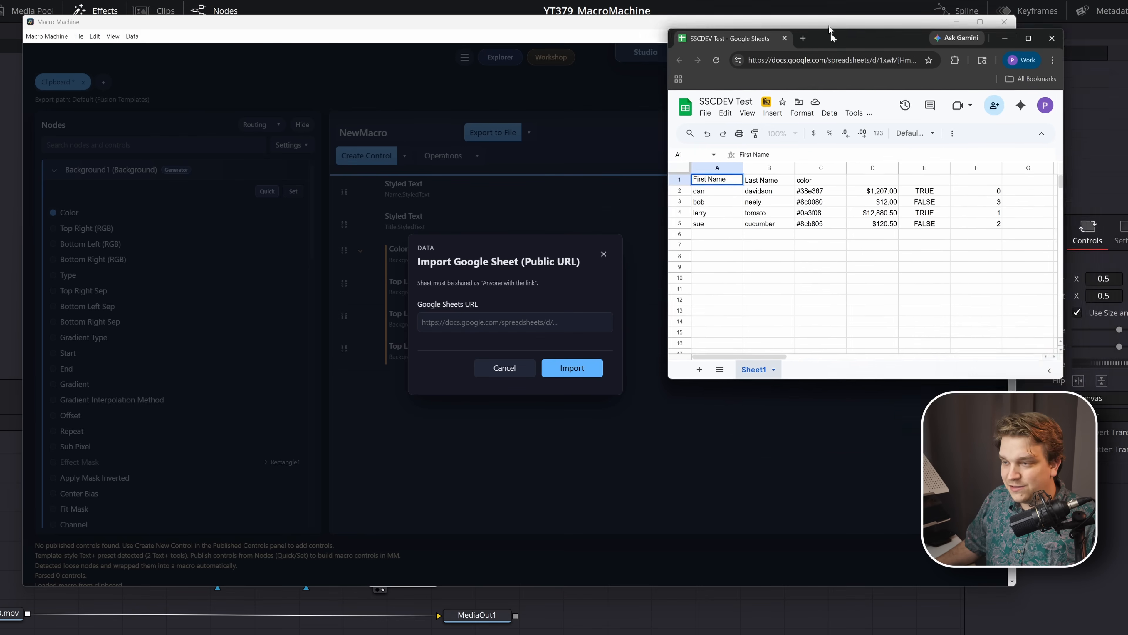
pyautogui.moveTo(832, 34); pyautogui.dragTo(828, 26)
pyautogui.moveTo(1061, 370); pyautogui.dragTo(1127, 601)
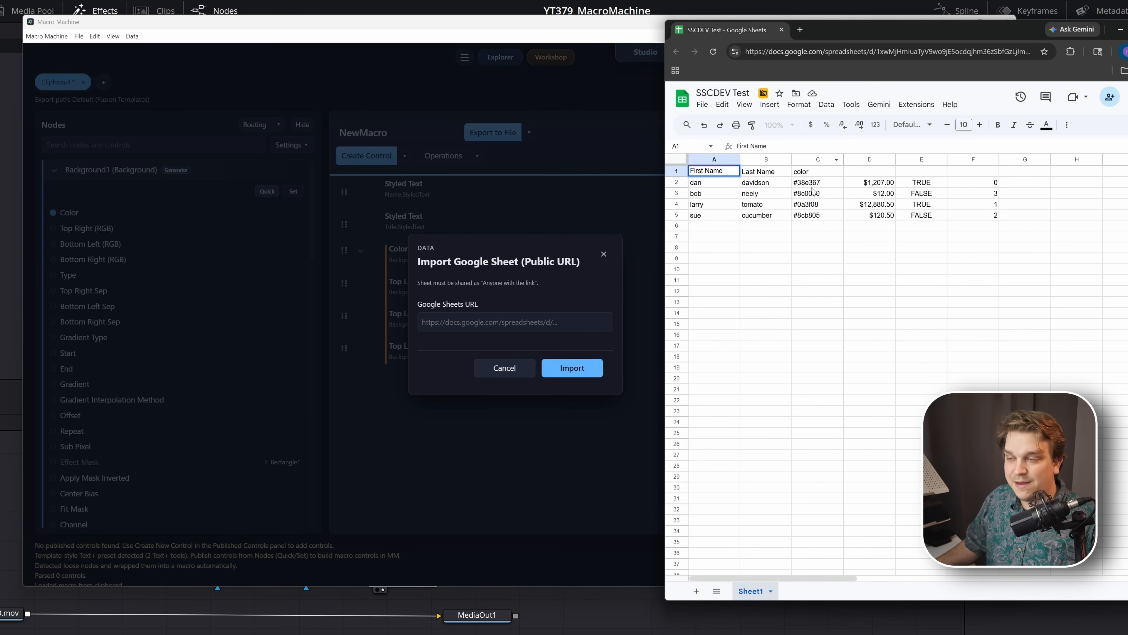
pyautogui.click(1110, 96)
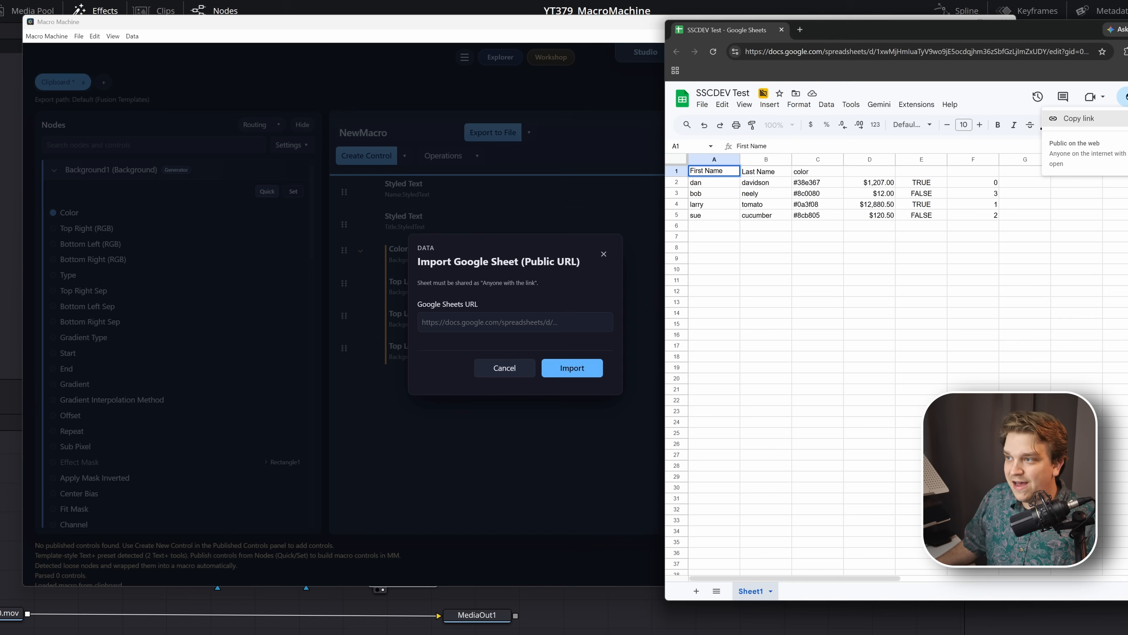
pyautogui.click(1080, 119)
# - Back in Macro Machine, paste the copied sheet link as the Google Sheets URL and import the data
pyautogui.click(536, 323)
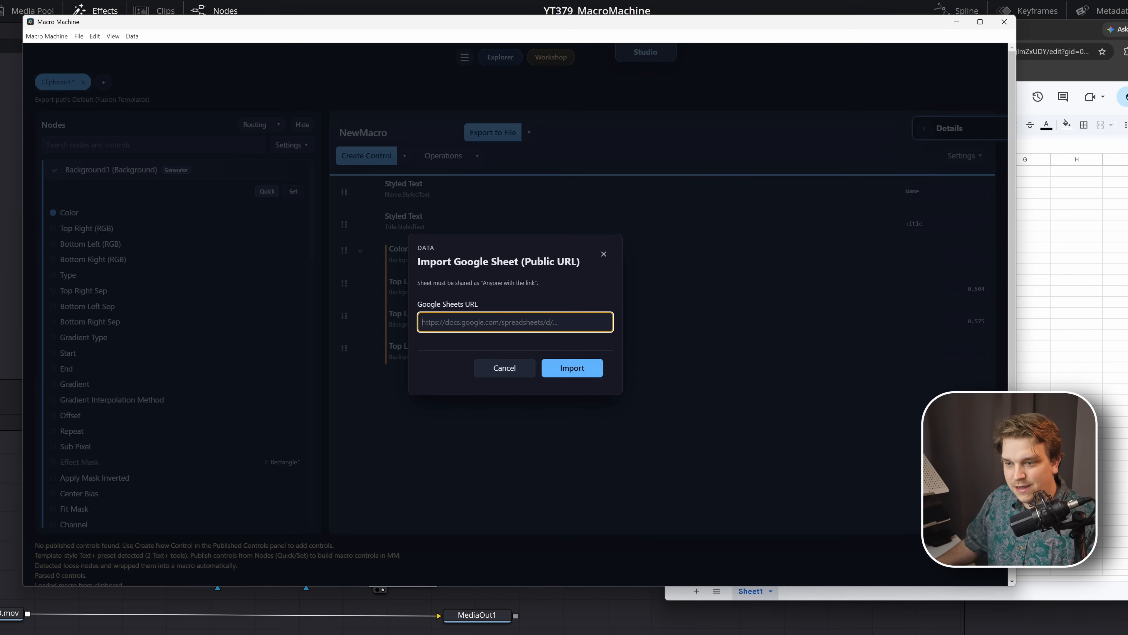
pyautogui.hotkey('ctrl', 'v')
pyautogui.click(567, 375)
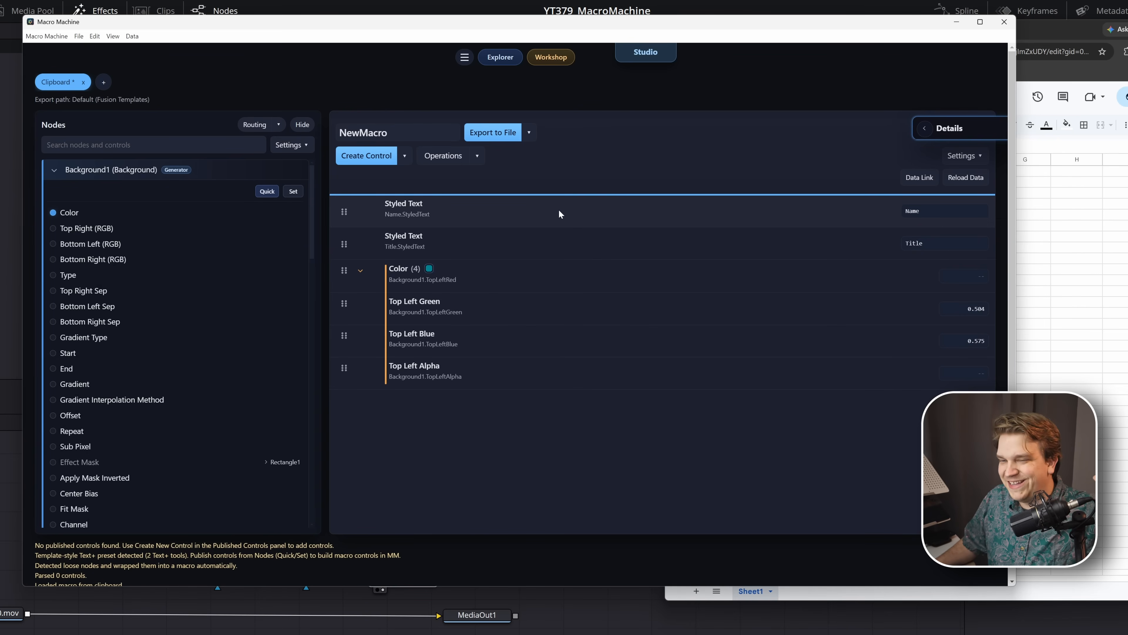
# - Link the Name node's Styled Text control to the sheet's First Name column
pyautogui.click(502, 205)
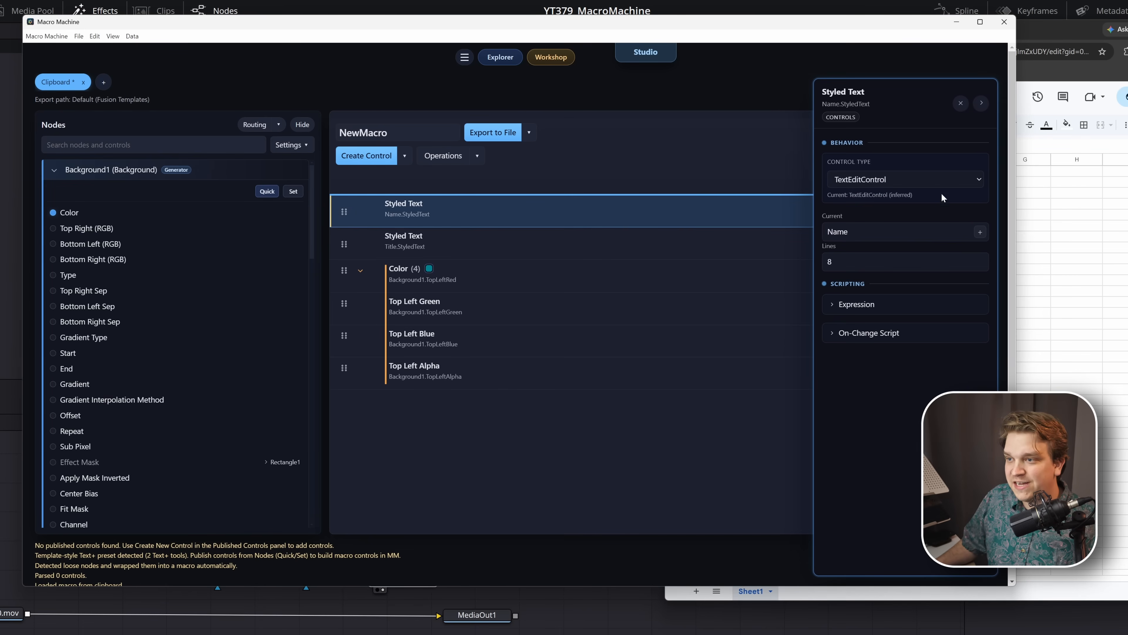
pyautogui.click(981, 237)
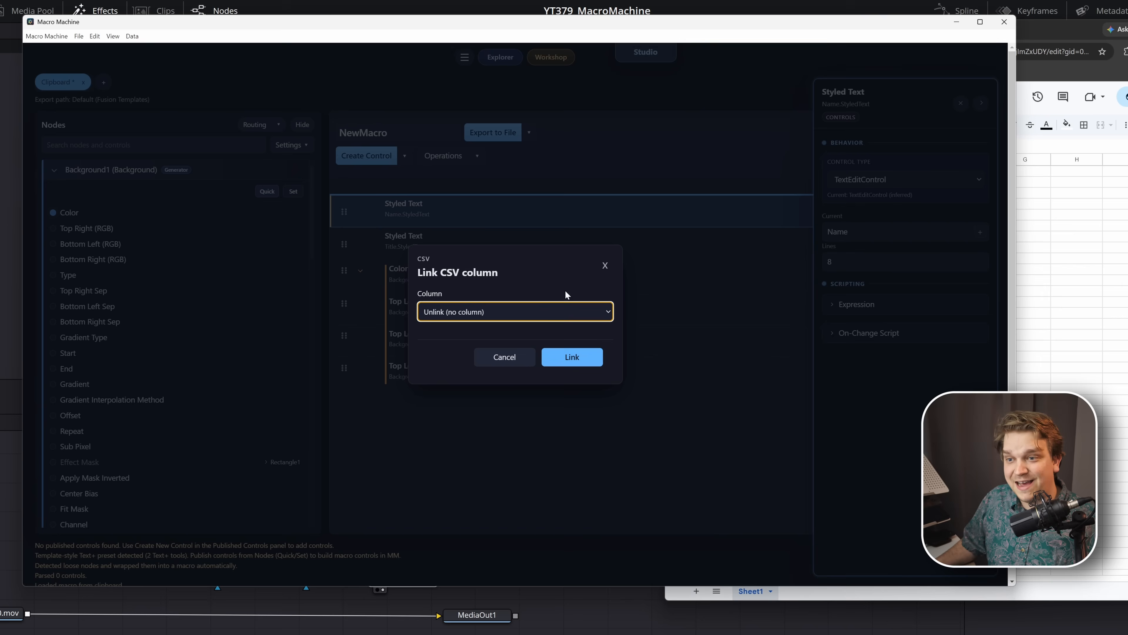
pyautogui.click(508, 315)
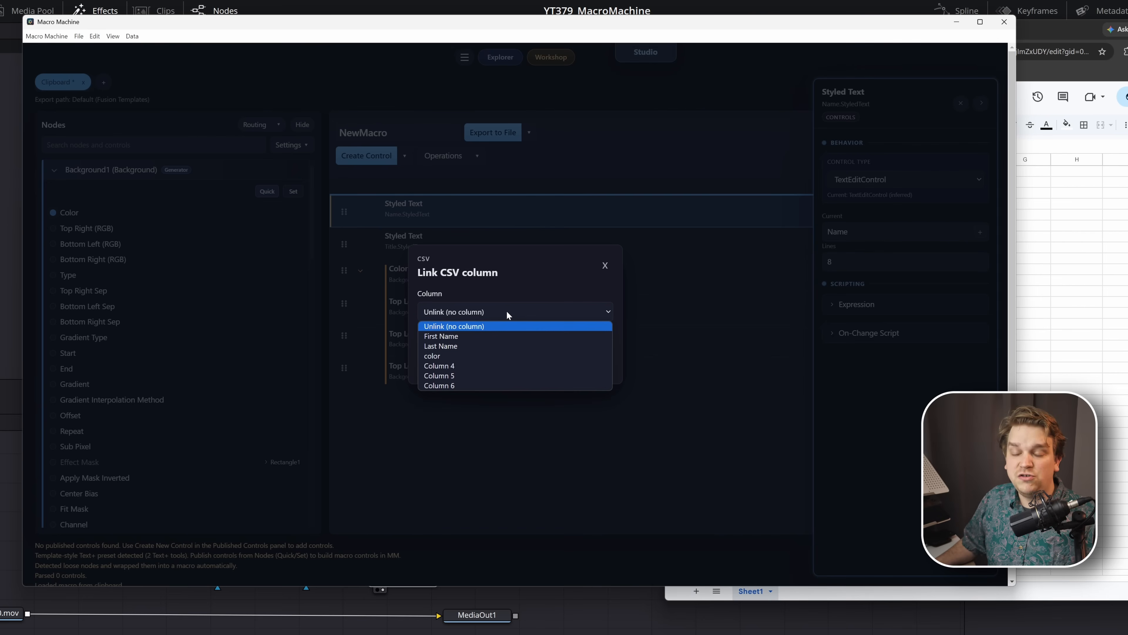
pyautogui.click(460, 337)
pyautogui.click(568, 359)
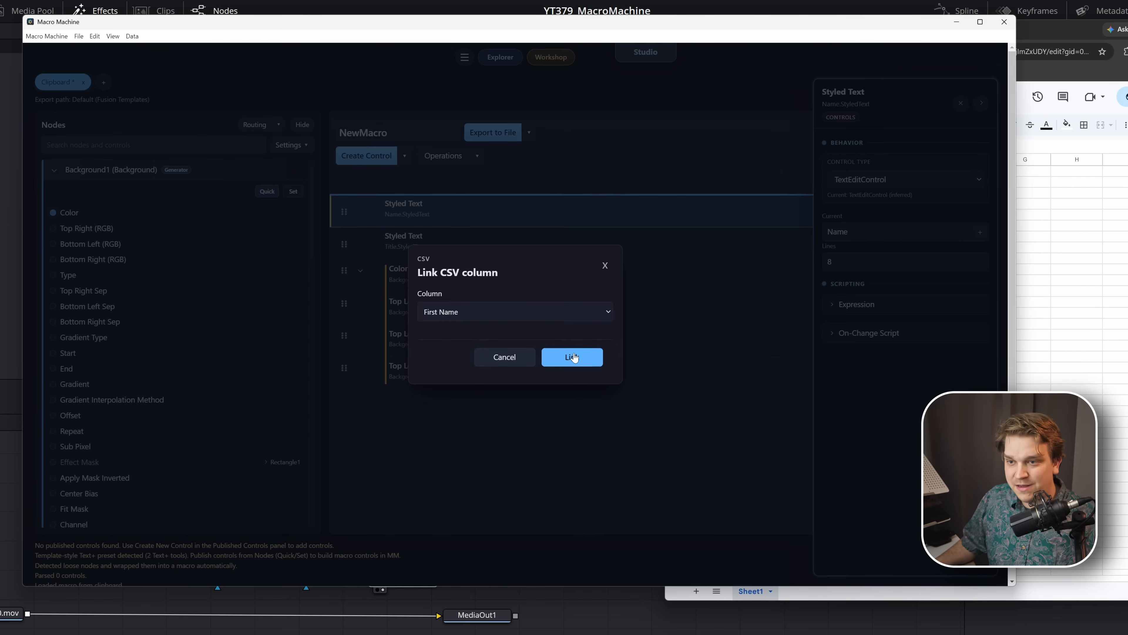
# - Link the Title node's Styled Text control to the sheet's Last Name column
pyautogui.click(498, 237)
pyautogui.click(980, 231)
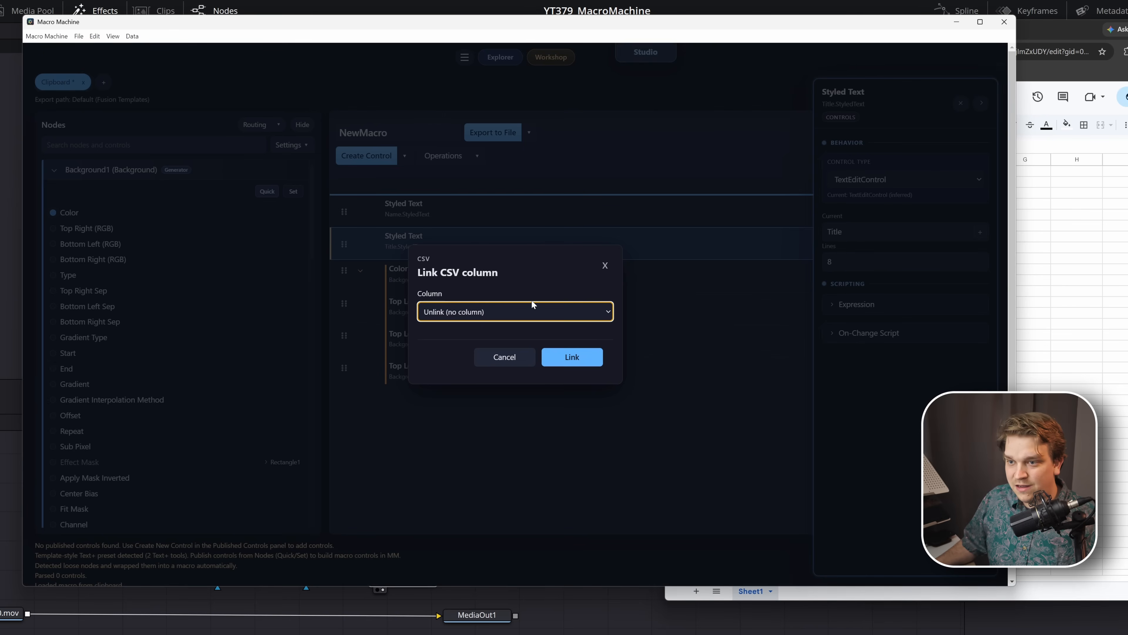
pyautogui.click(533, 306)
pyautogui.click(494, 346)
pyautogui.click(573, 359)
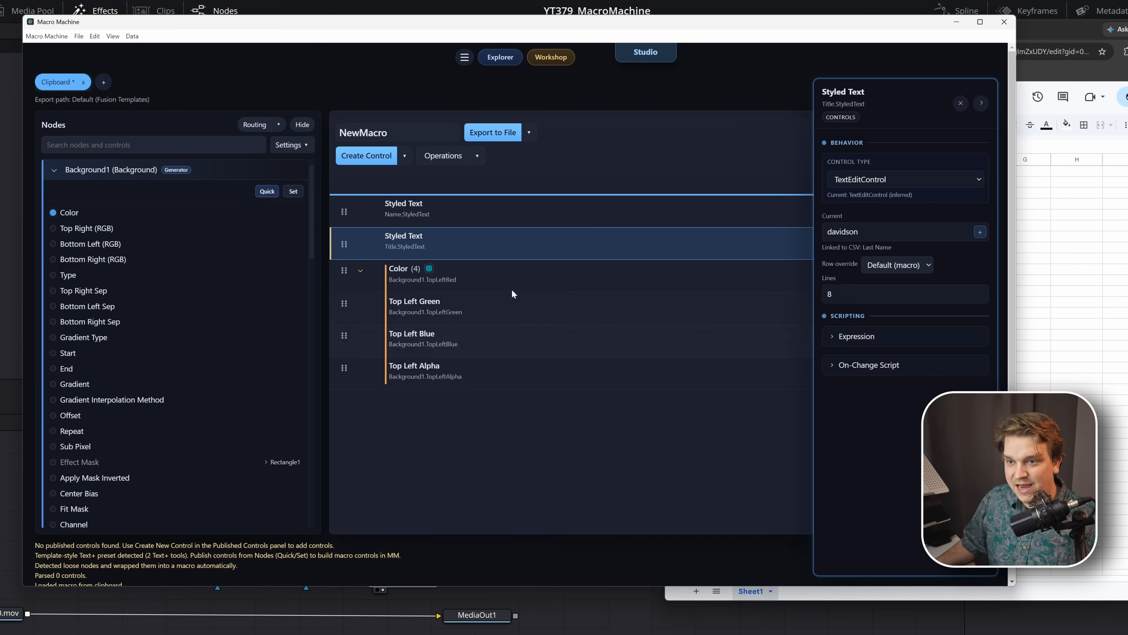
# - Link the Hex value of the Background1 Color control to the sheet's color column
pyautogui.click(498, 276)
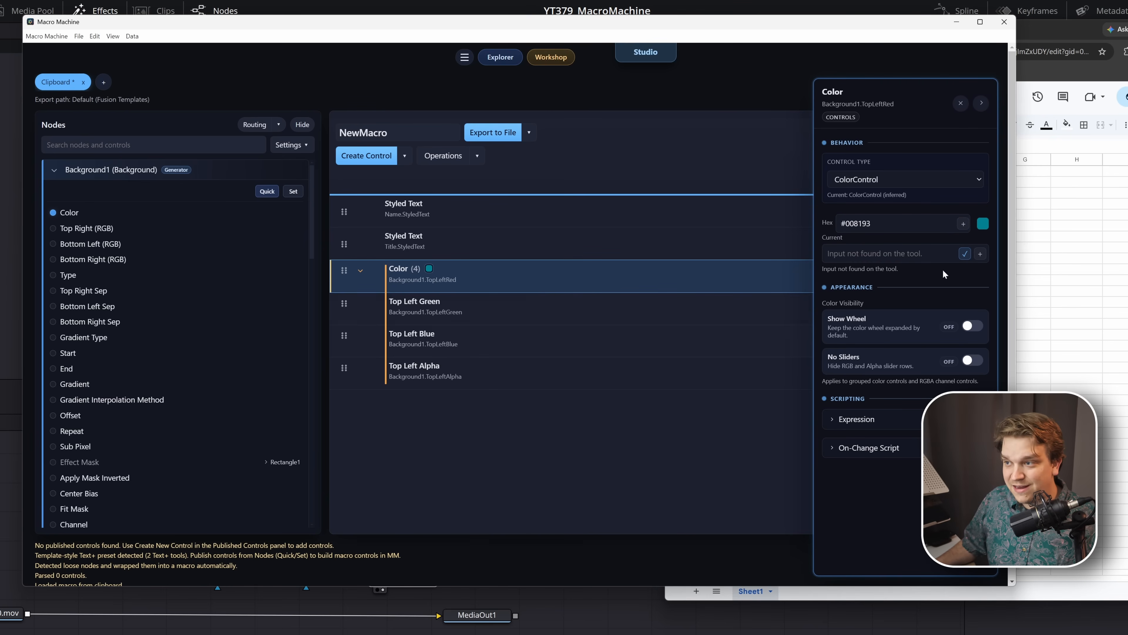
pyautogui.click(962, 225)
pyautogui.click(541, 312)
pyautogui.click(516, 356)
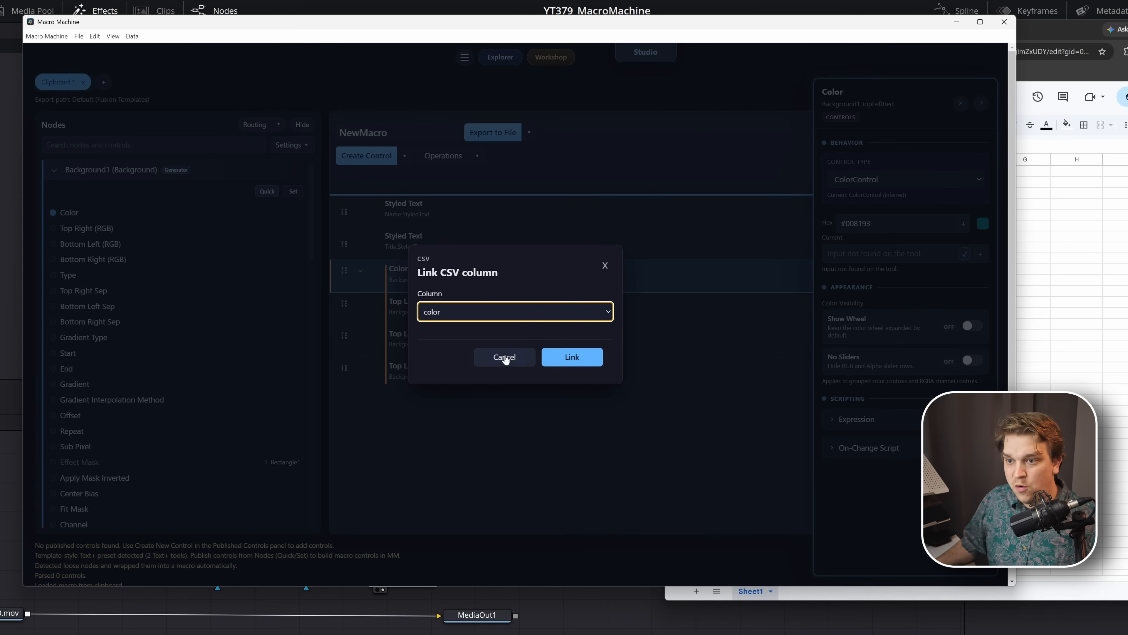
pyautogui.click(572, 357)
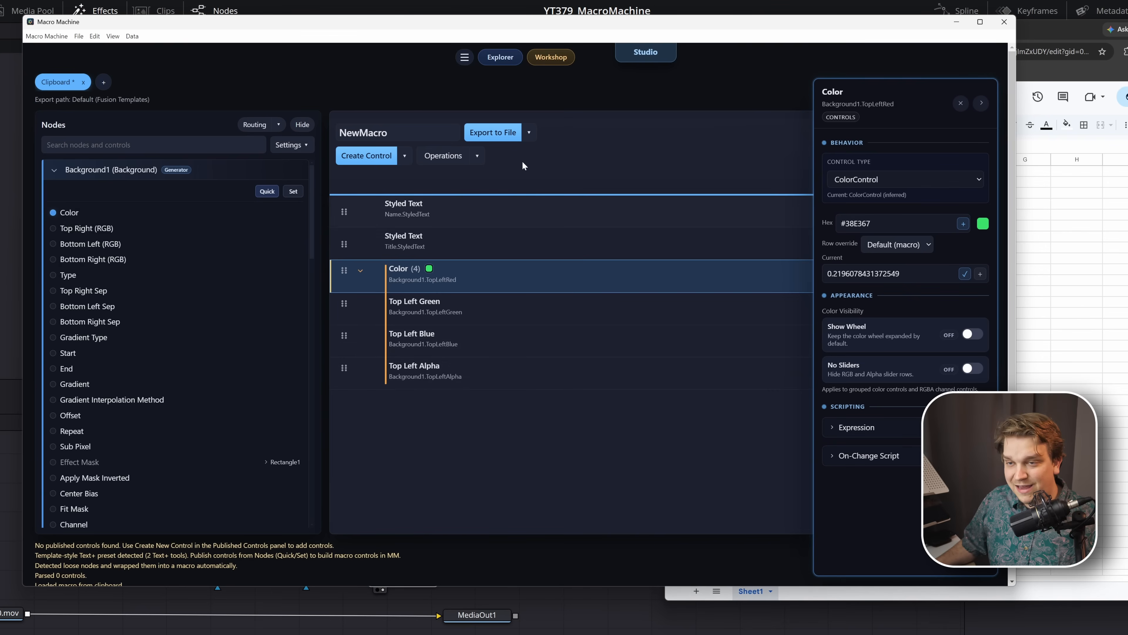
# - Rename the macro to L3 and review the column links of both Styled Text controls
pyautogui.moveTo(399, 133); pyautogui.dragTo(278, 133)
pyautogui.write('L3')
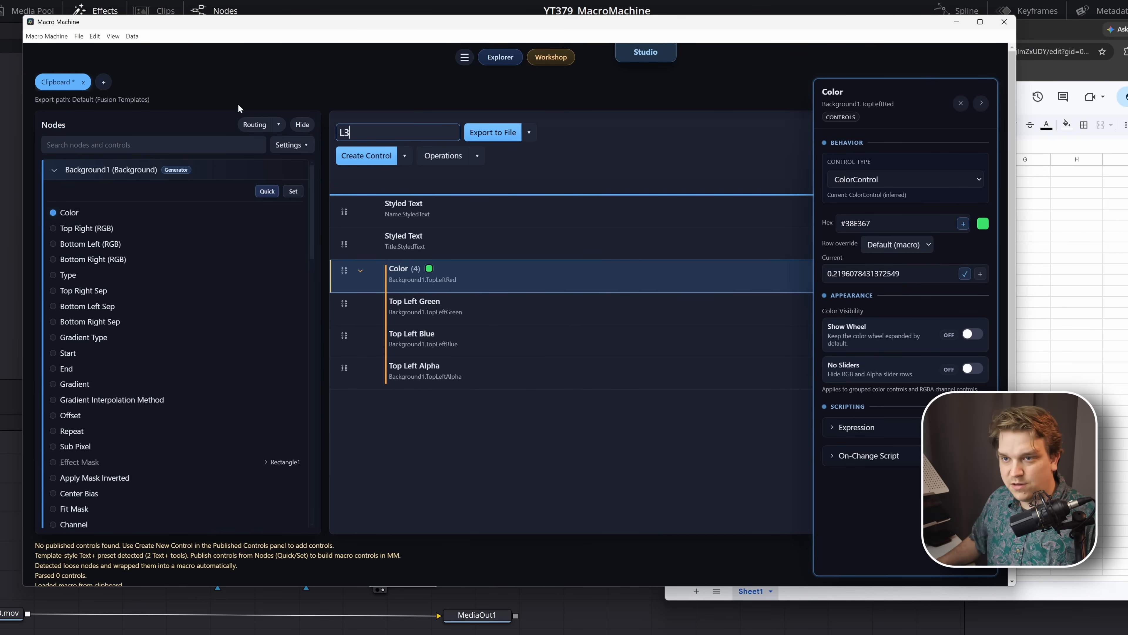
pyautogui.press('Return')
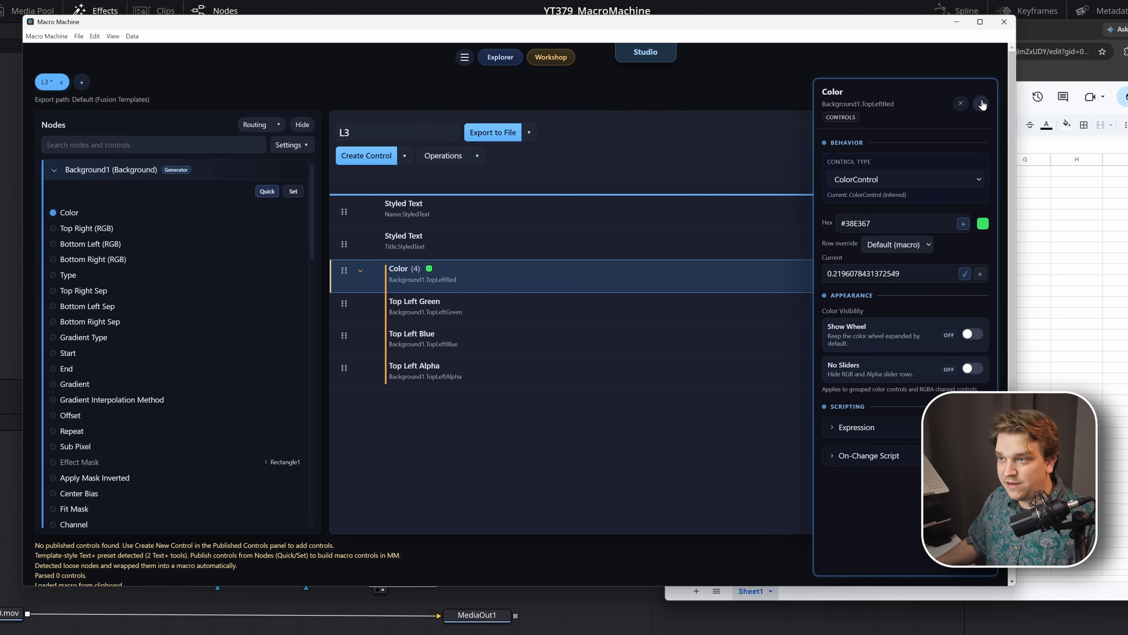
pyautogui.click(457, 218)
pyautogui.click(532, 254)
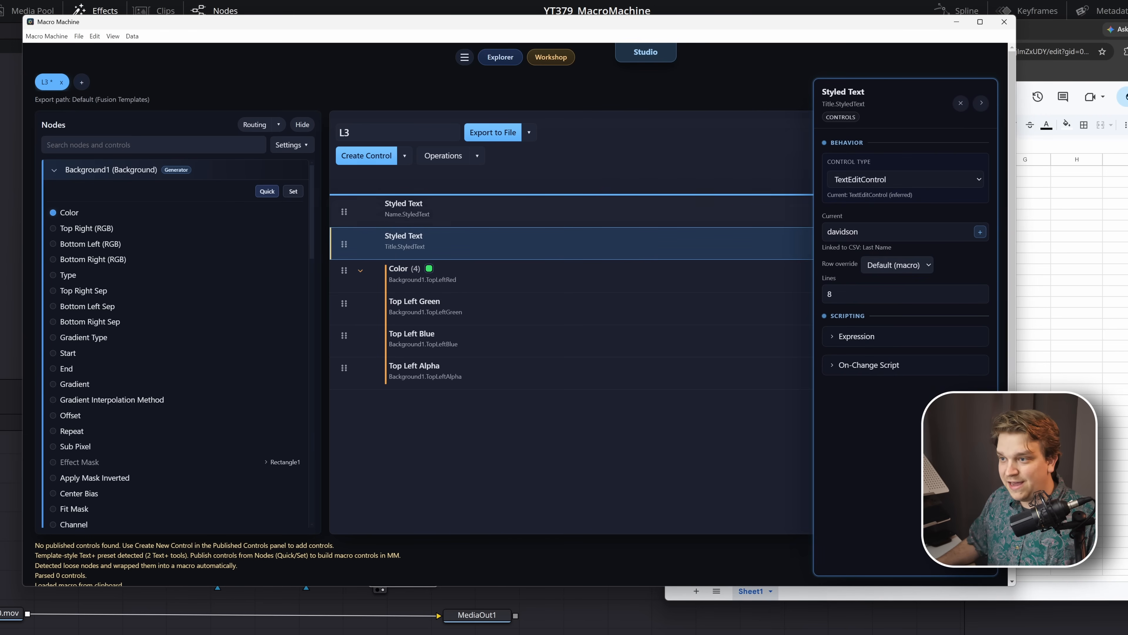
# - Generate macros from the linked CSV data, using the First Name column for their names
pyautogui.click(132, 37)
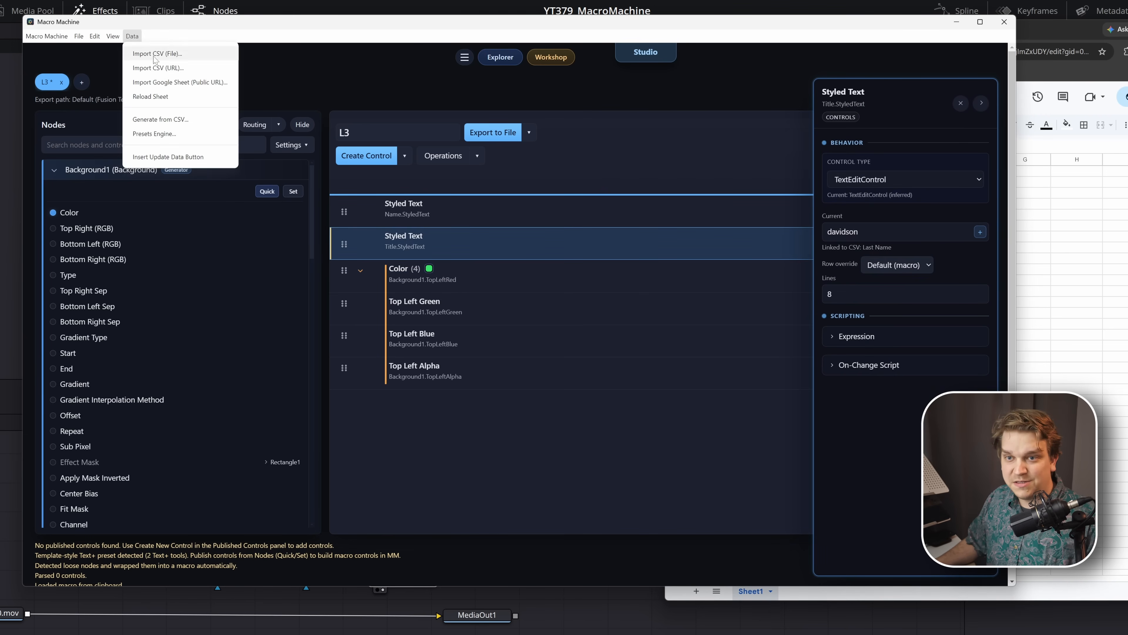
pyautogui.click(165, 123)
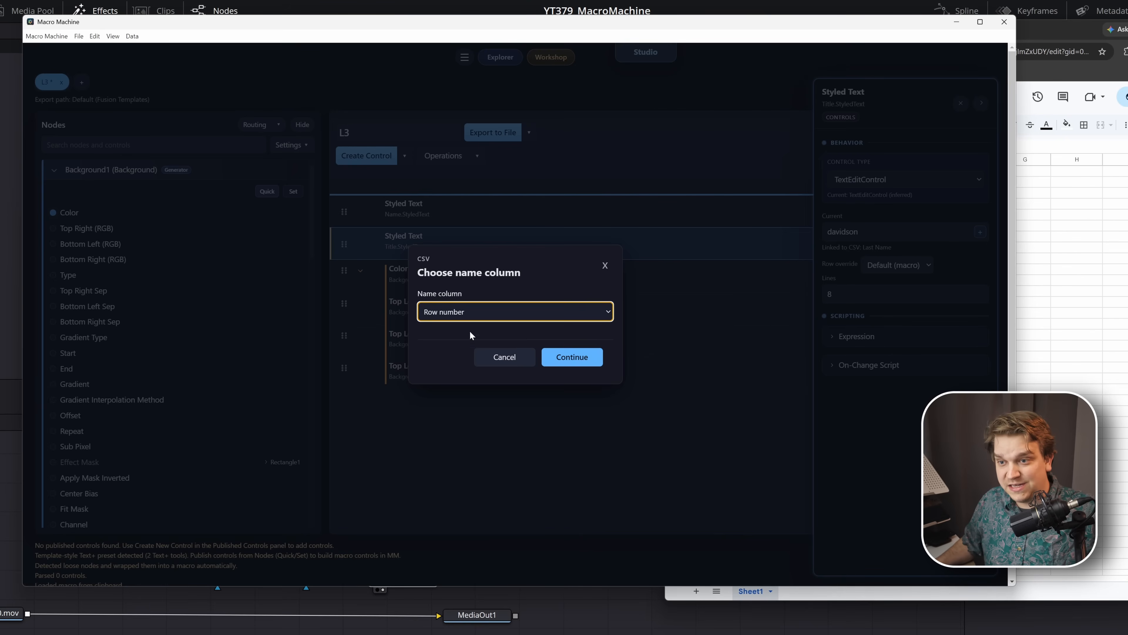
pyautogui.click(453, 313)
pyautogui.click(456, 337)
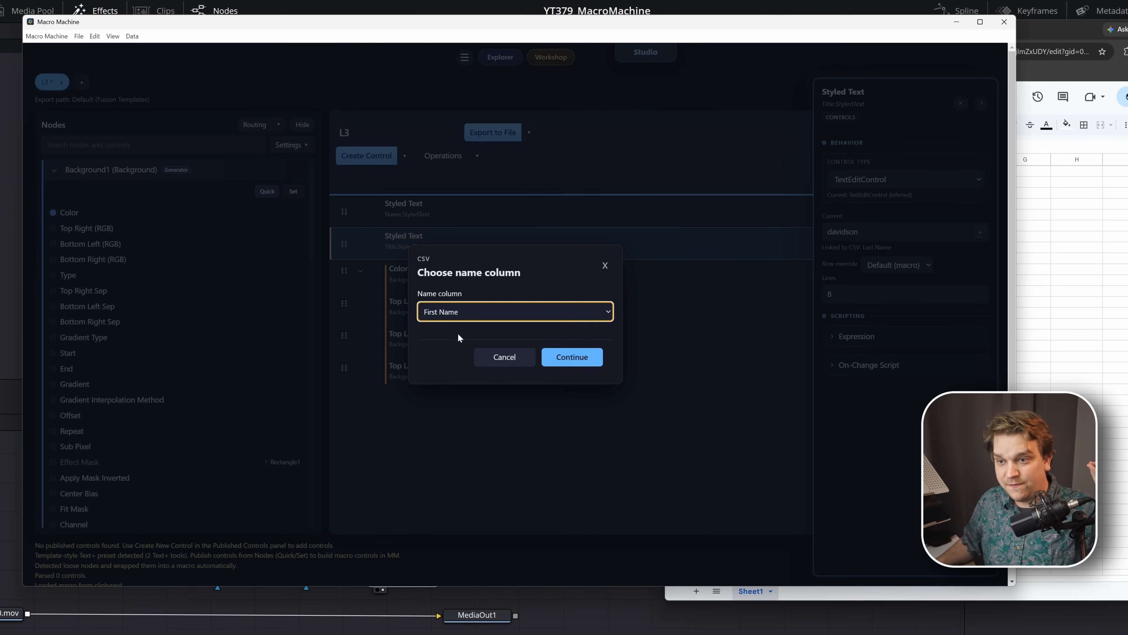
pyautogui.click(582, 367)
# - Look through the macros generated from the sheet rows and select all of them together, leaving out L3
pyautogui.click(88, 81)
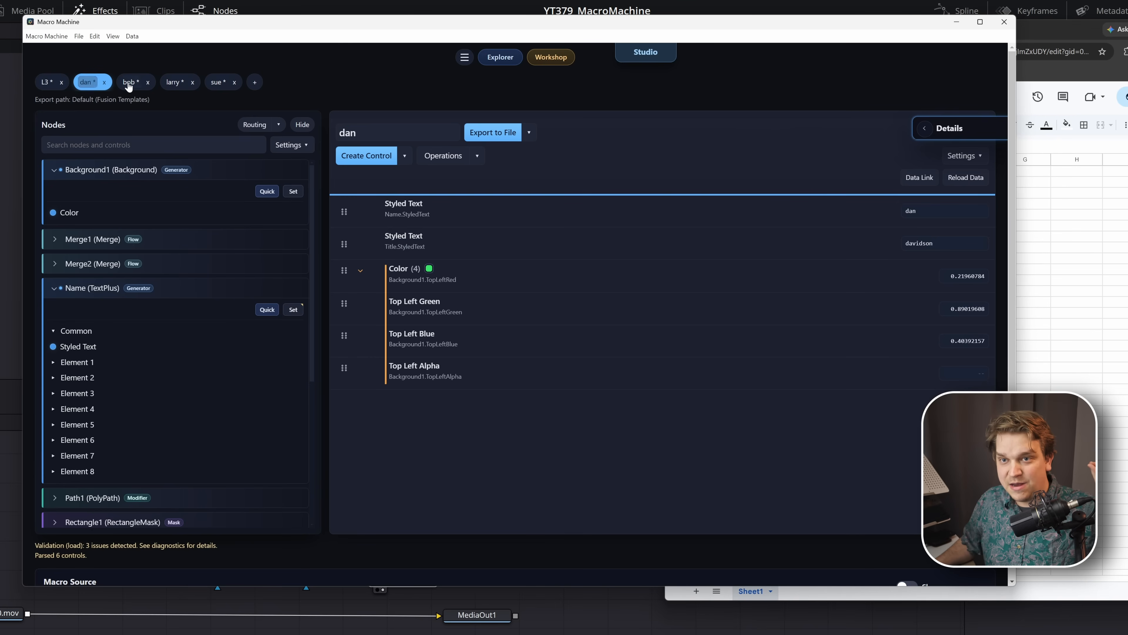
pyautogui.click(130, 81)
pyautogui.click(218, 83)
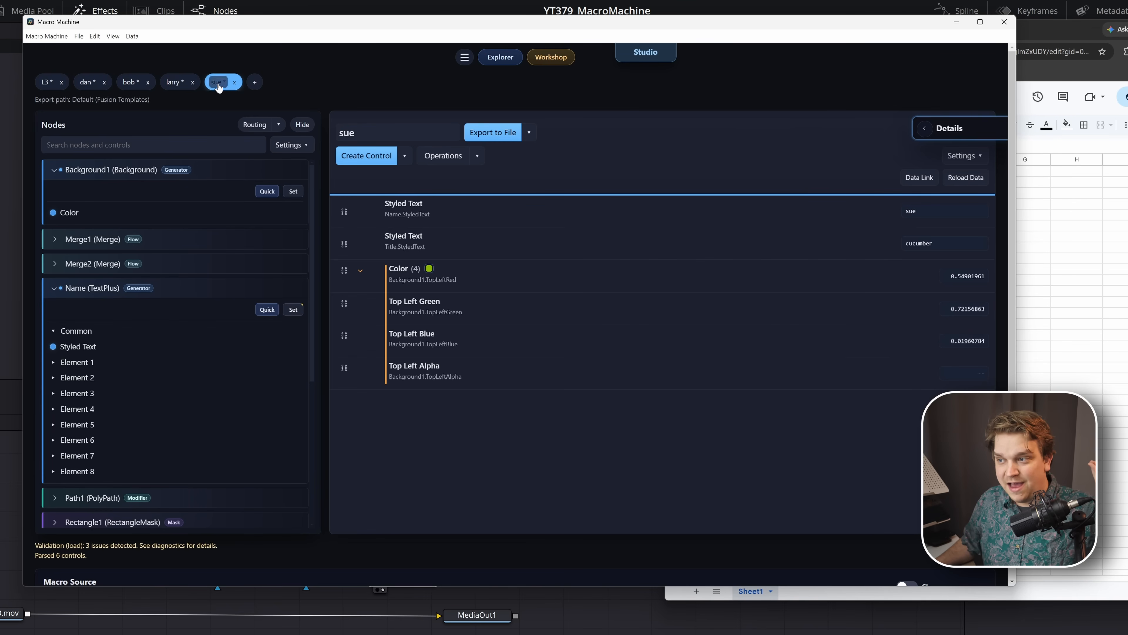
pyautogui.click(176, 83)
pyautogui.click(130, 85)
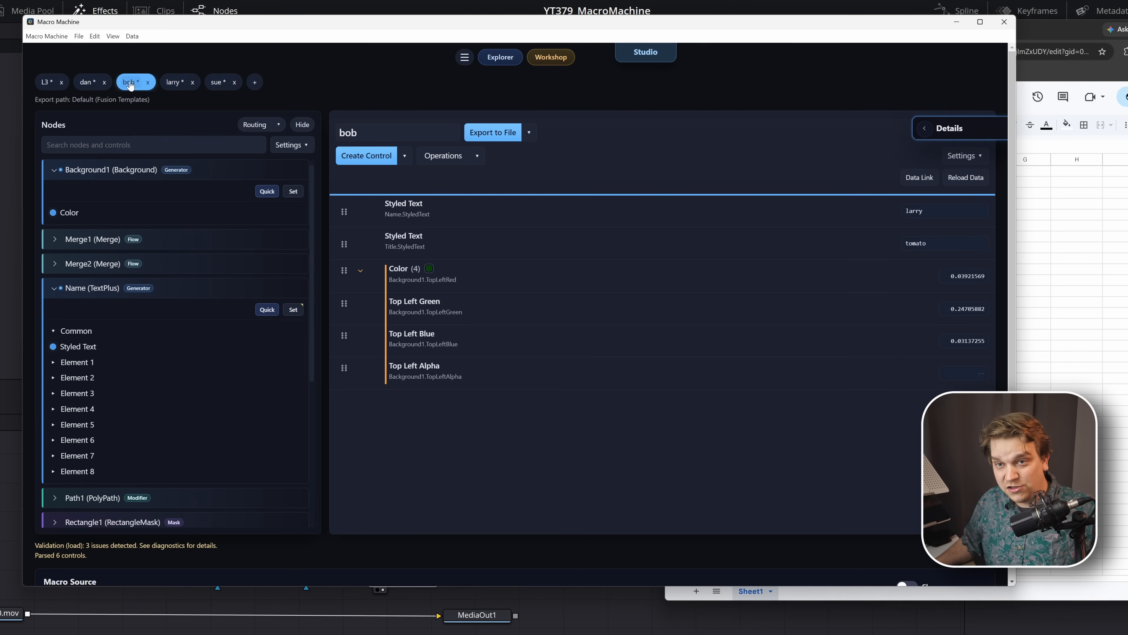
pyautogui.click(87, 85)
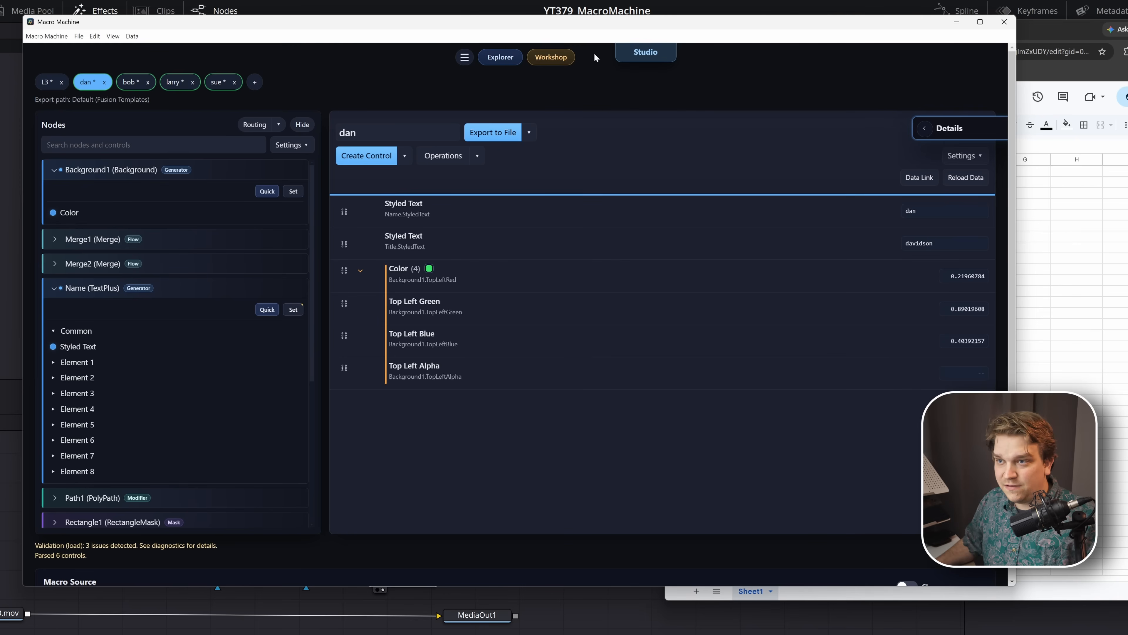
# - Show the template folders and set the export folder to TEST under Edit\Titles
pyautogui.click(463, 56)
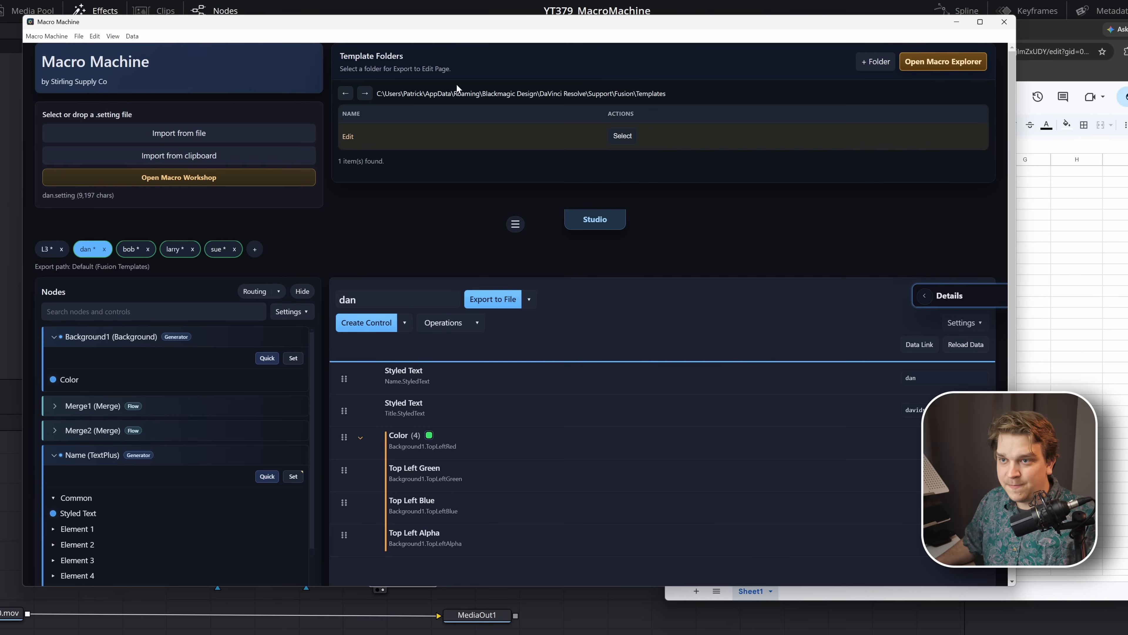
pyautogui.click(432, 137)
pyautogui.scroll(-3, 400, 145)
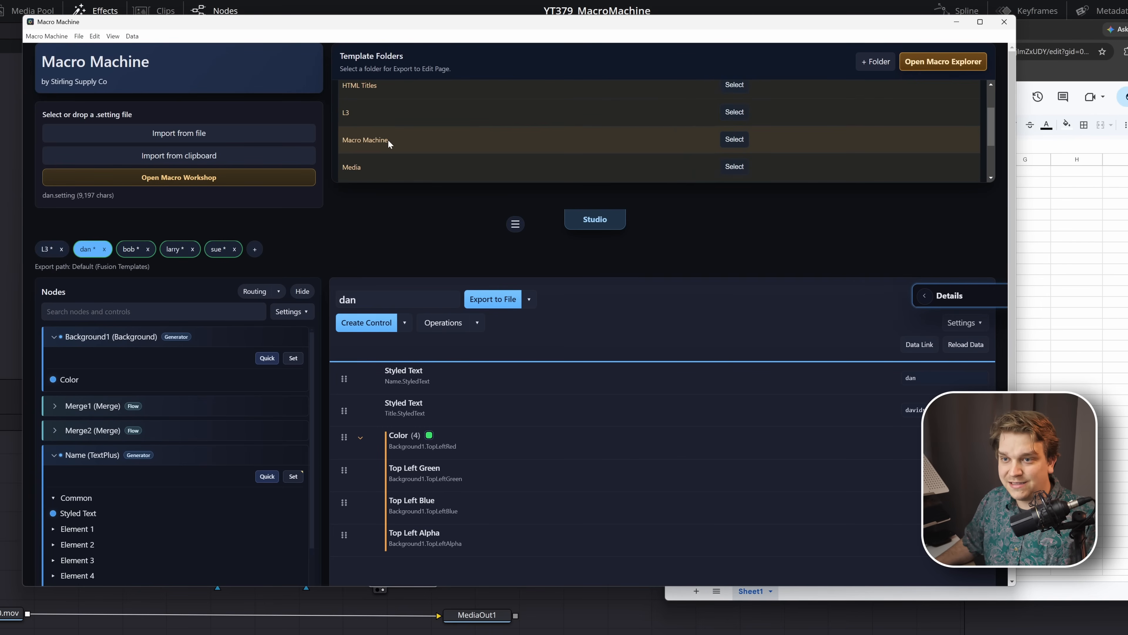
pyautogui.scroll(-2, 388, 140)
pyautogui.click(740, 153)
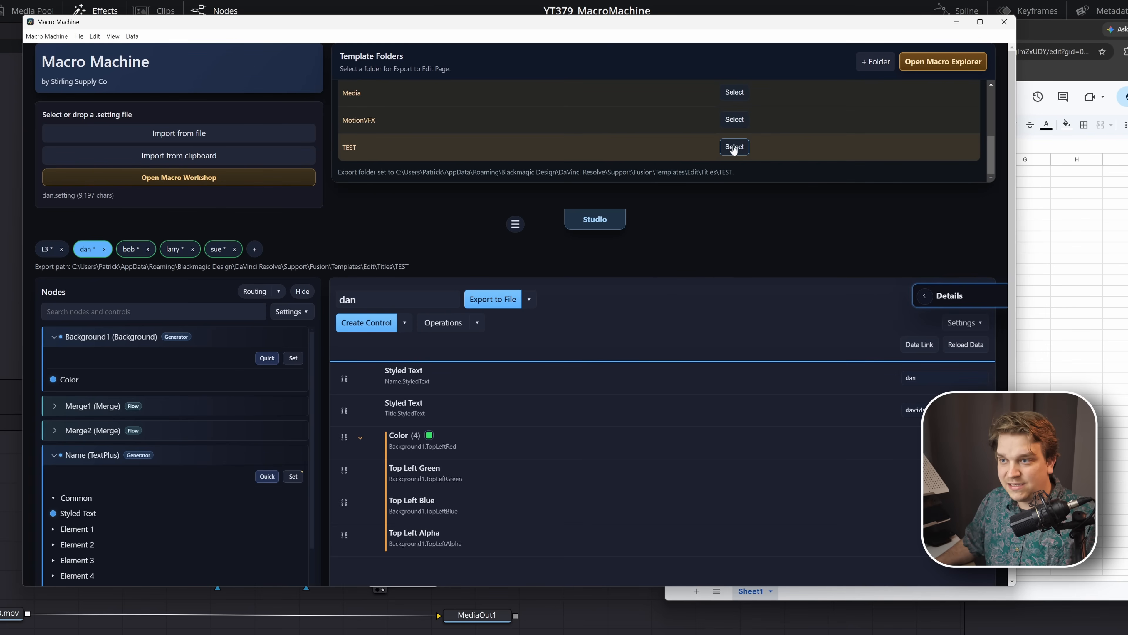
# - Export the four selected generated macros to the Edit page and dismiss the bulk export summary
pyautogui.click(529, 299)
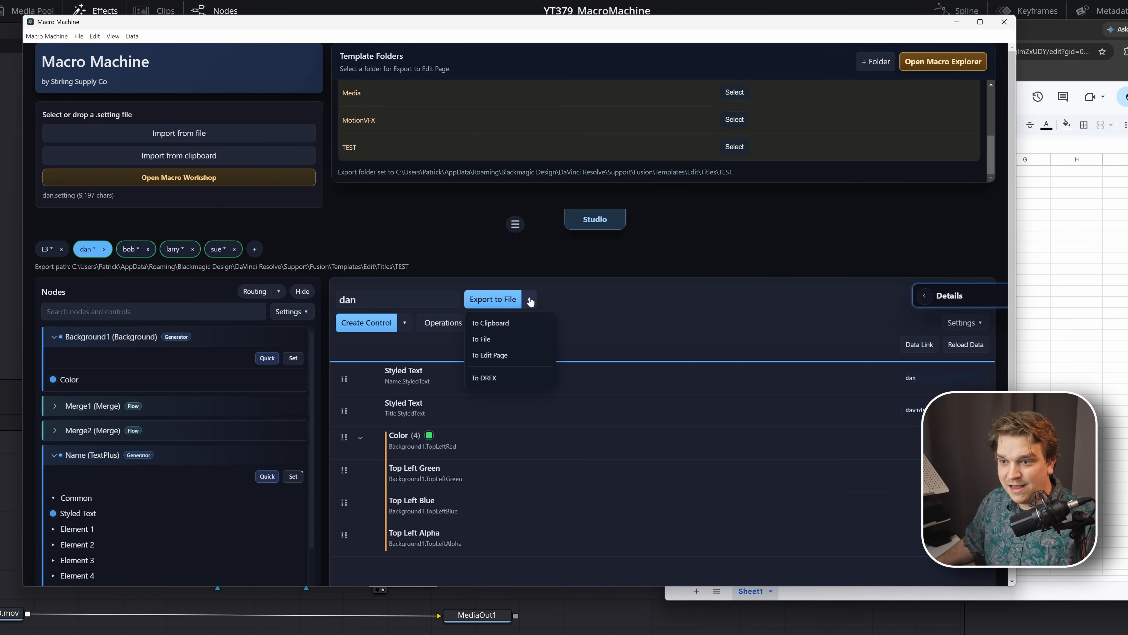
pyautogui.click(498, 356)
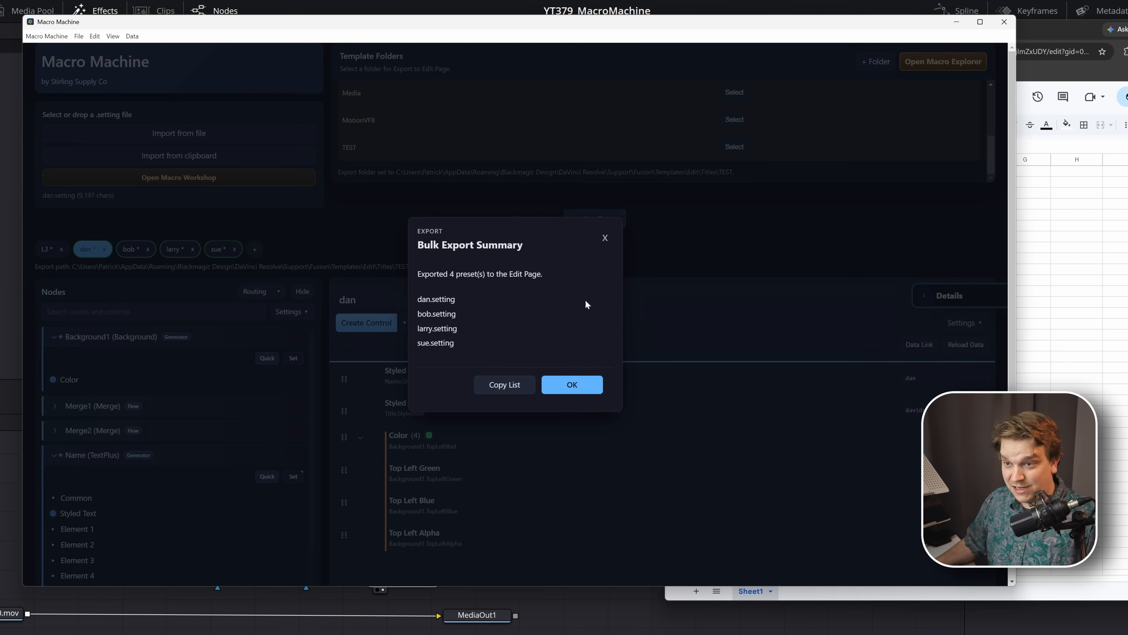
pyautogui.click(573, 387)
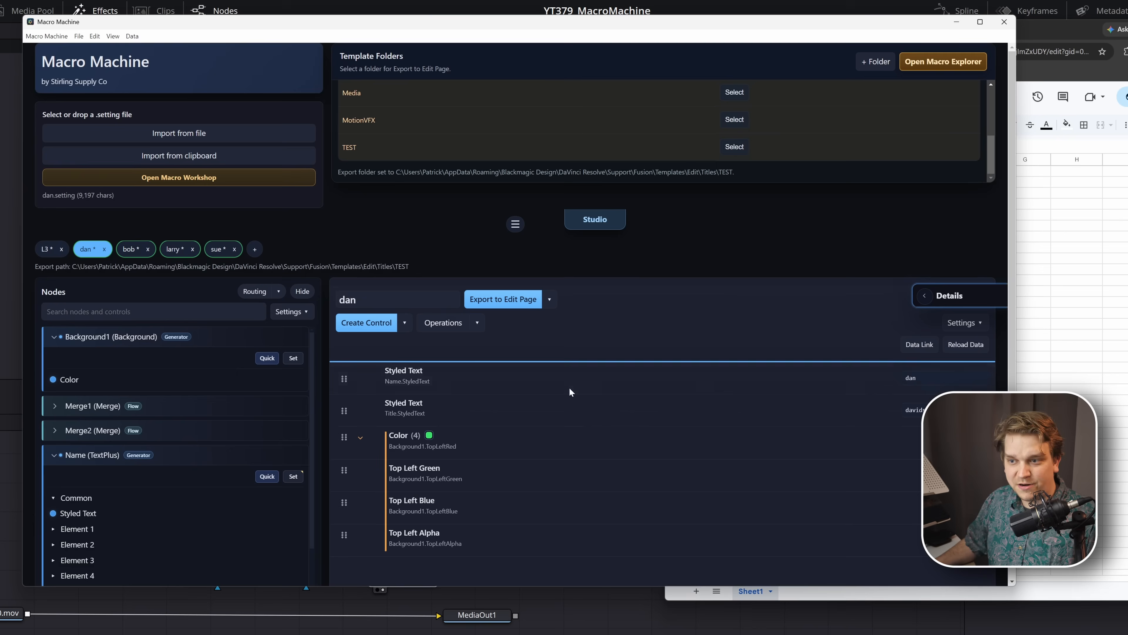
# - Switch to DaVinci Resolve's Edit page and show the exported titles in the TEST folder
pyautogui.click(560, 627)
pyautogui.click(535, 625)
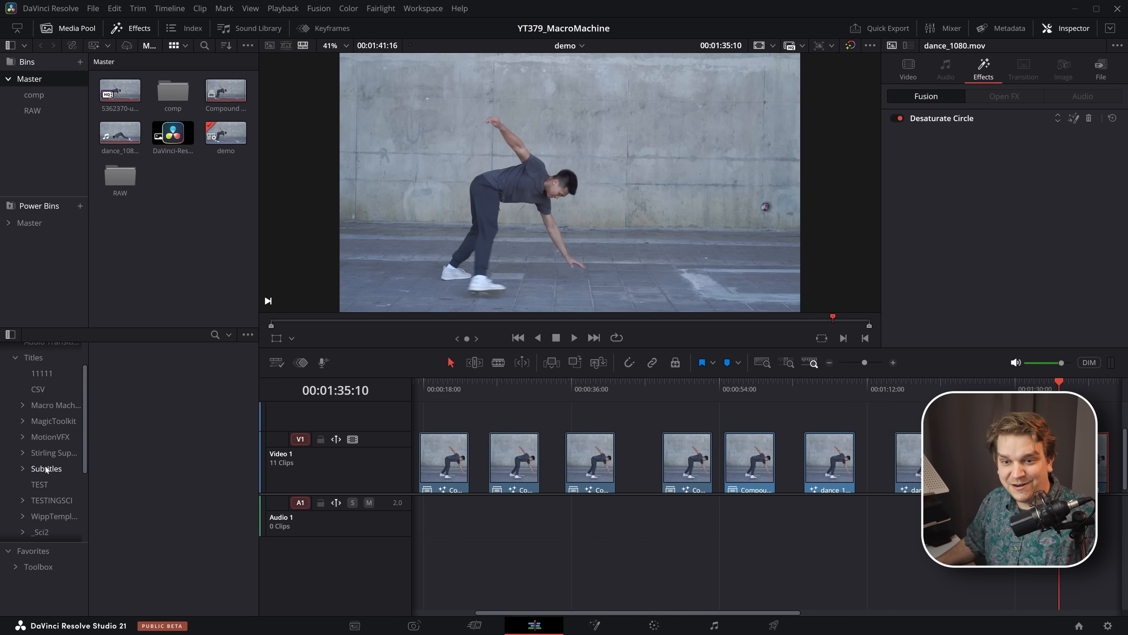
pyautogui.click(53, 481)
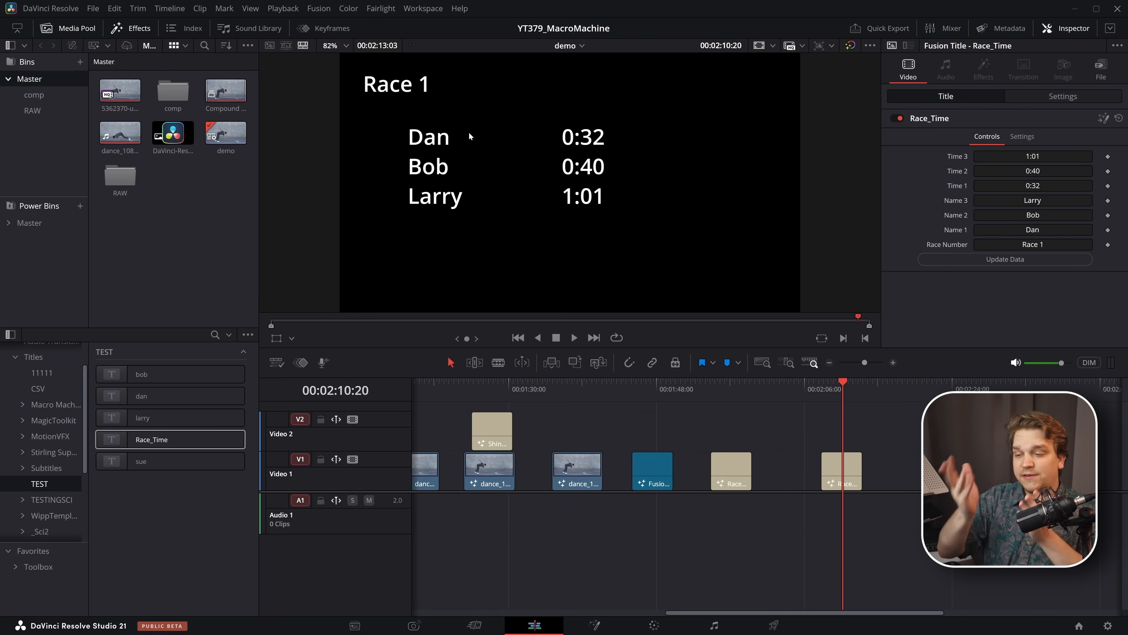
# - In the SSC RACE sheet, change the race to Race 2 and replace the three people and times with the copied entries (1:21, 1:25, 3:50)
pyautogui.hotkey('alt', 'Tab')
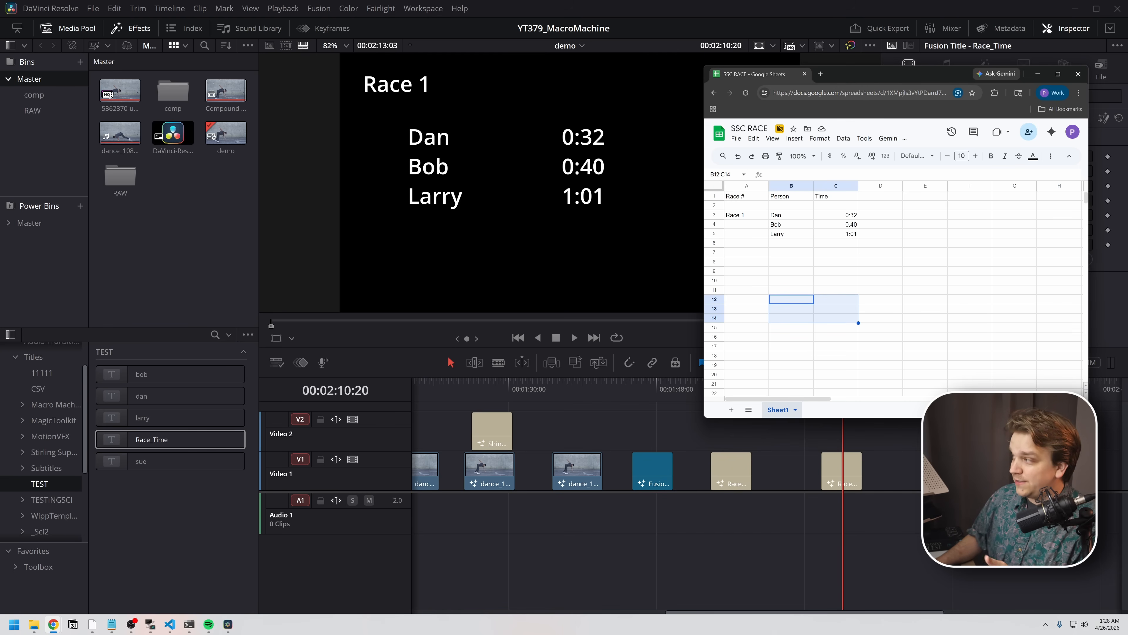
pyautogui.click(757, 217)
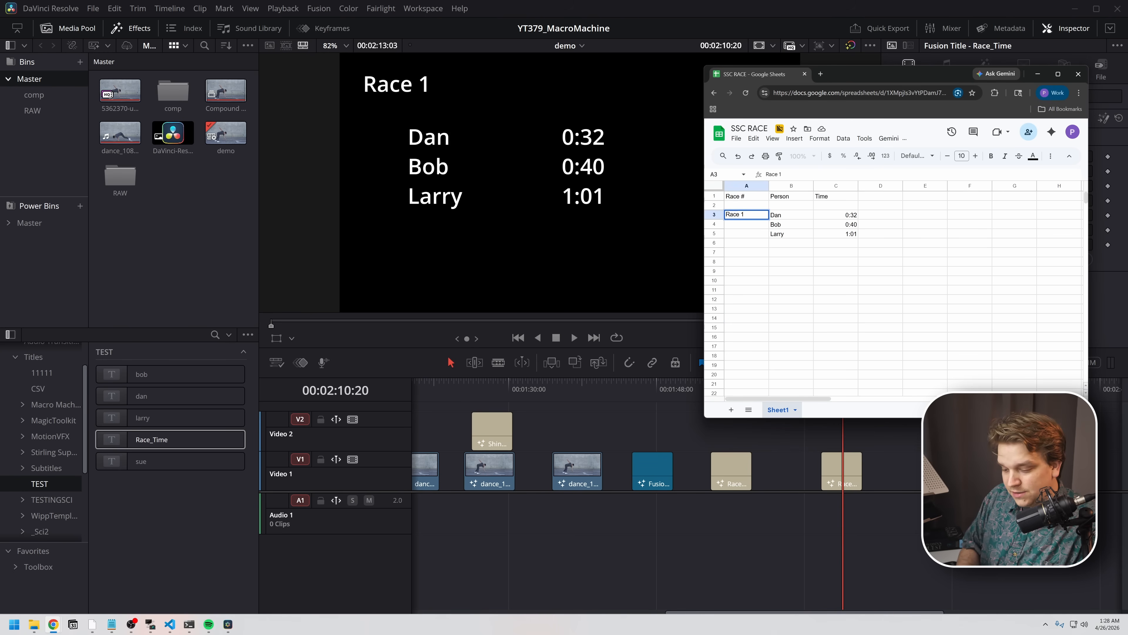
pyautogui.press('Return')
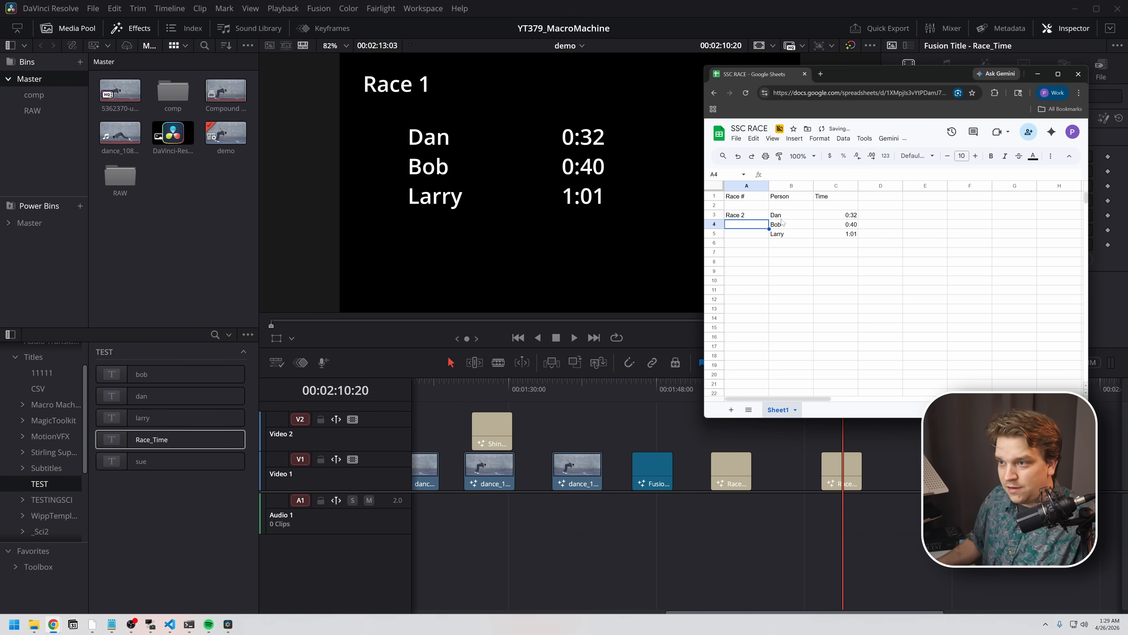
pyautogui.moveTo(781, 215); pyautogui.dragTo(854, 236)
pyautogui.write('Sue\t1:21 Kat\t1:25 Ed\t3:50')
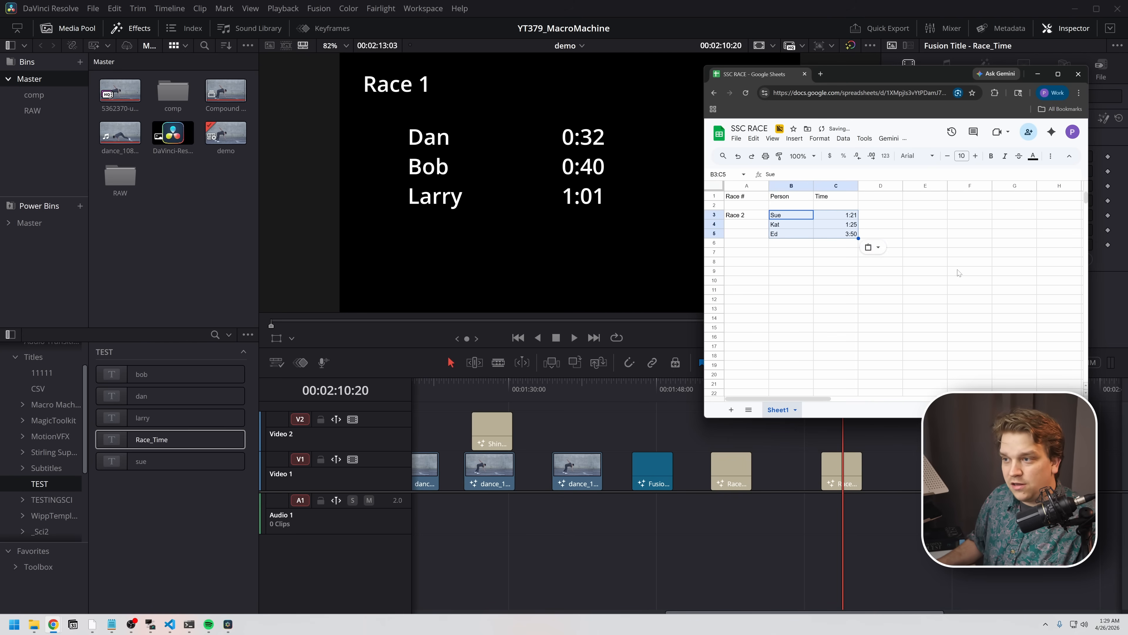
pyautogui.click(966, 273)
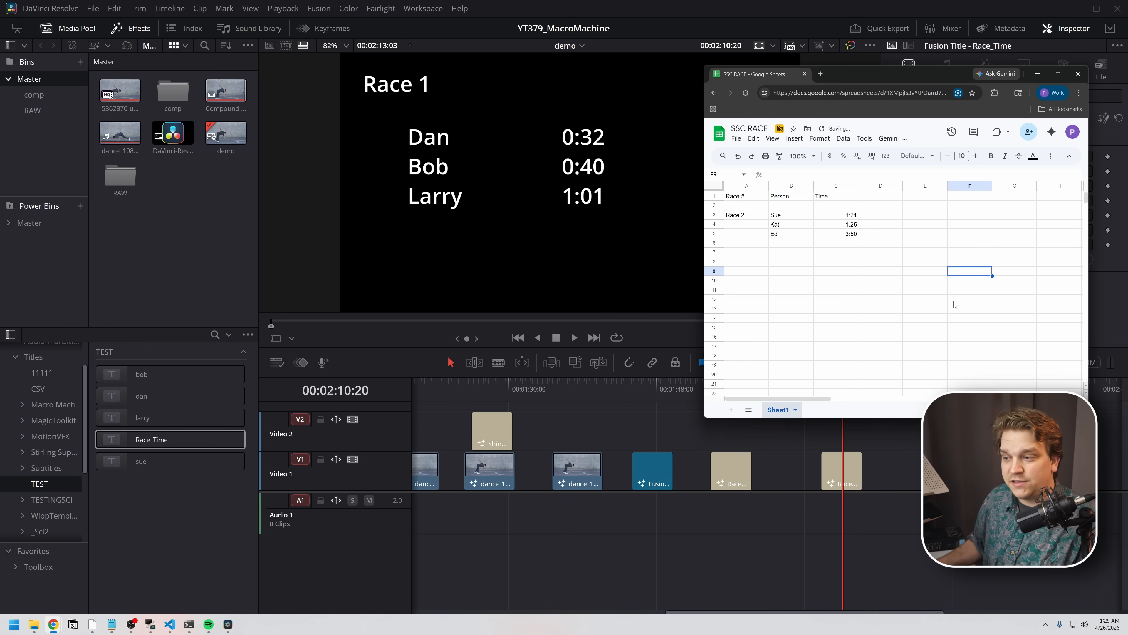
# - Look at the Race_Time title's Update Data control and the Insert Update Data Button option in Macro Machine
pyautogui.click(914, 463)
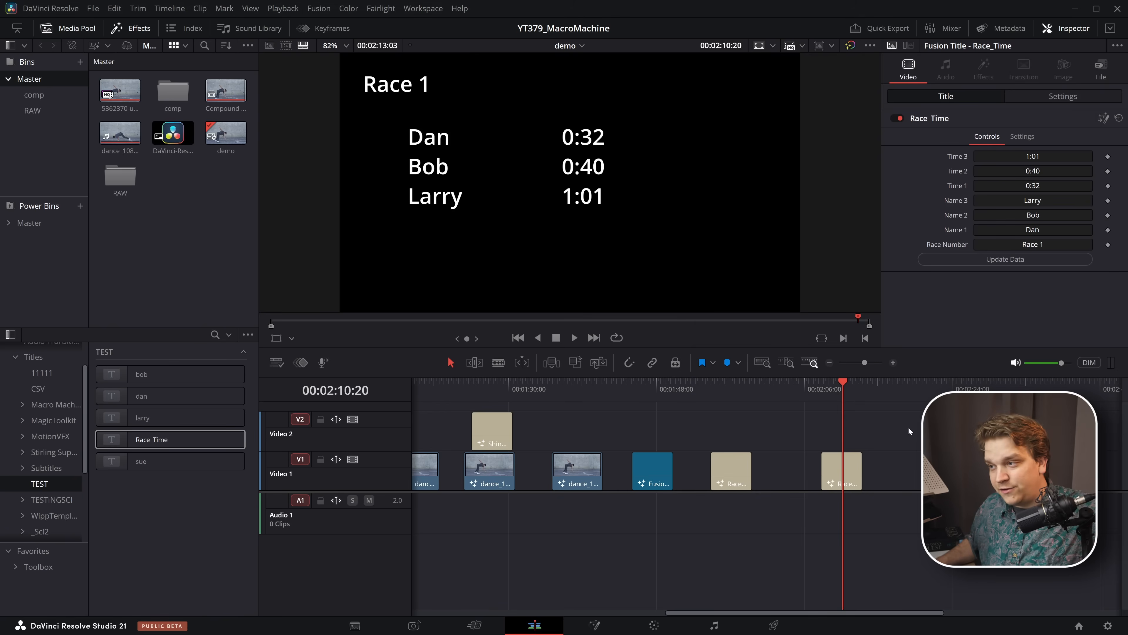
pyautogui.click(1002, 260)
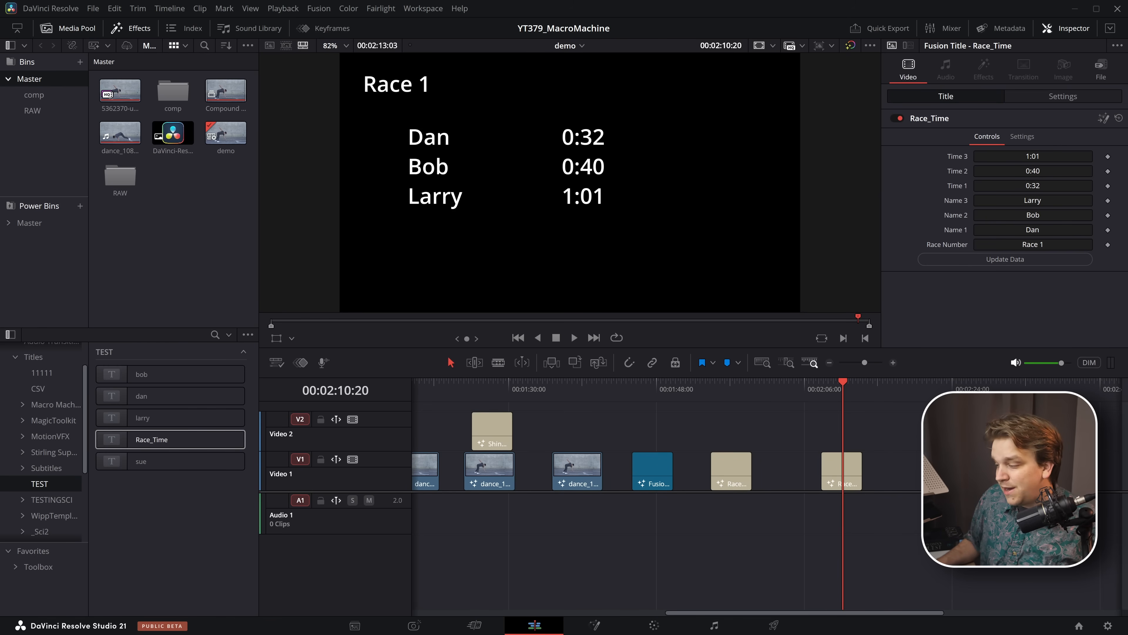
pyautogui.hotkey('alt', 'Tab')
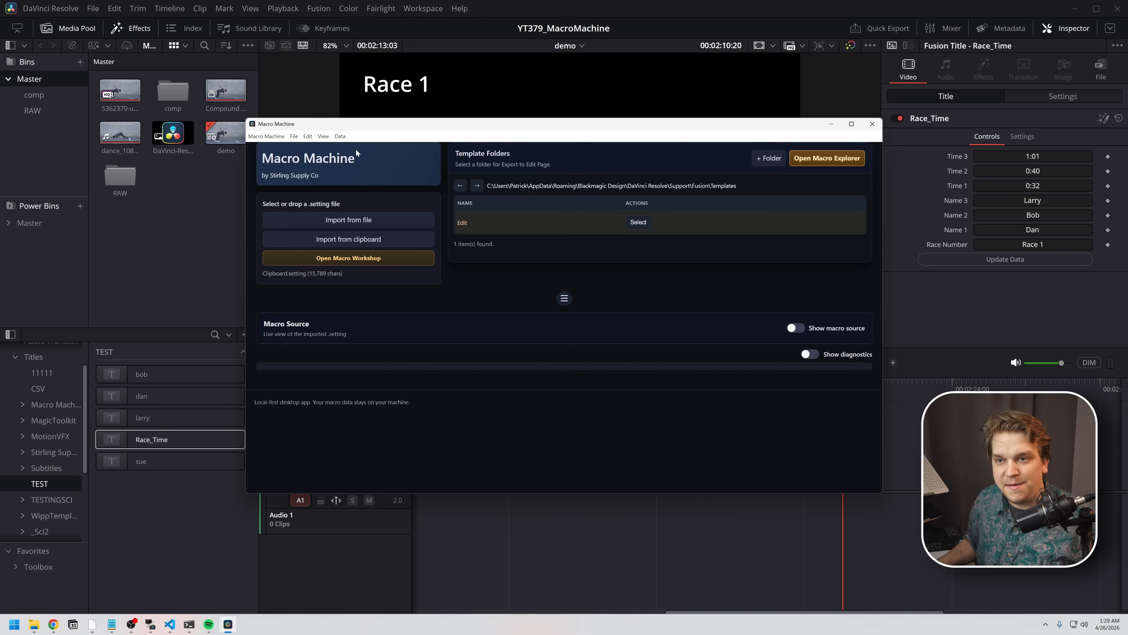
pyautogui.click(340, 136)
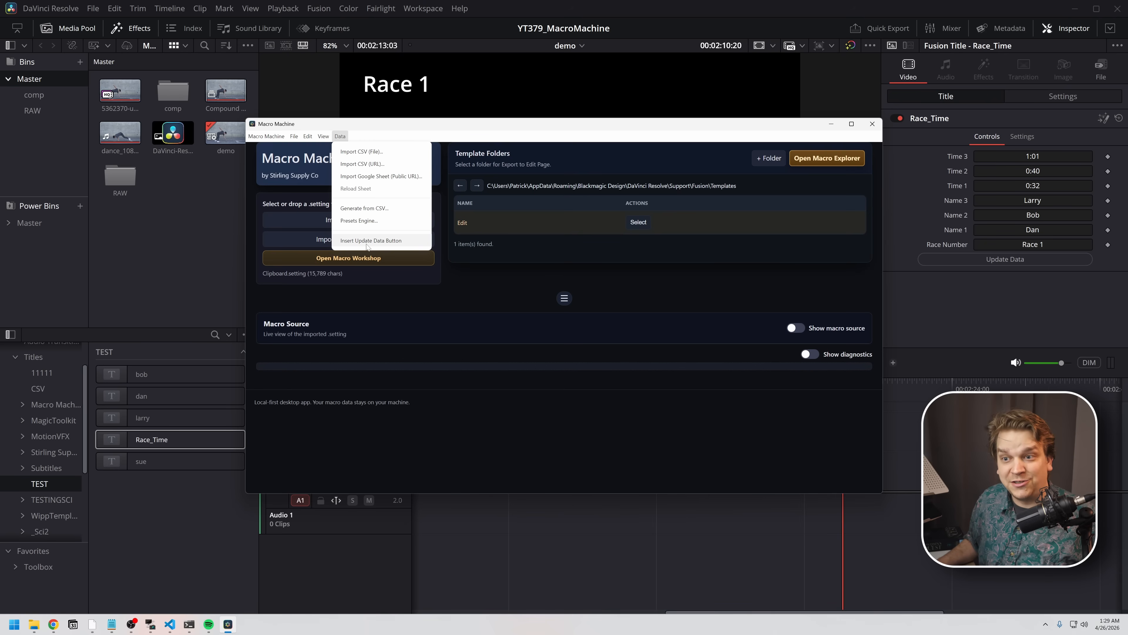
pyautogui.click(979, 307)
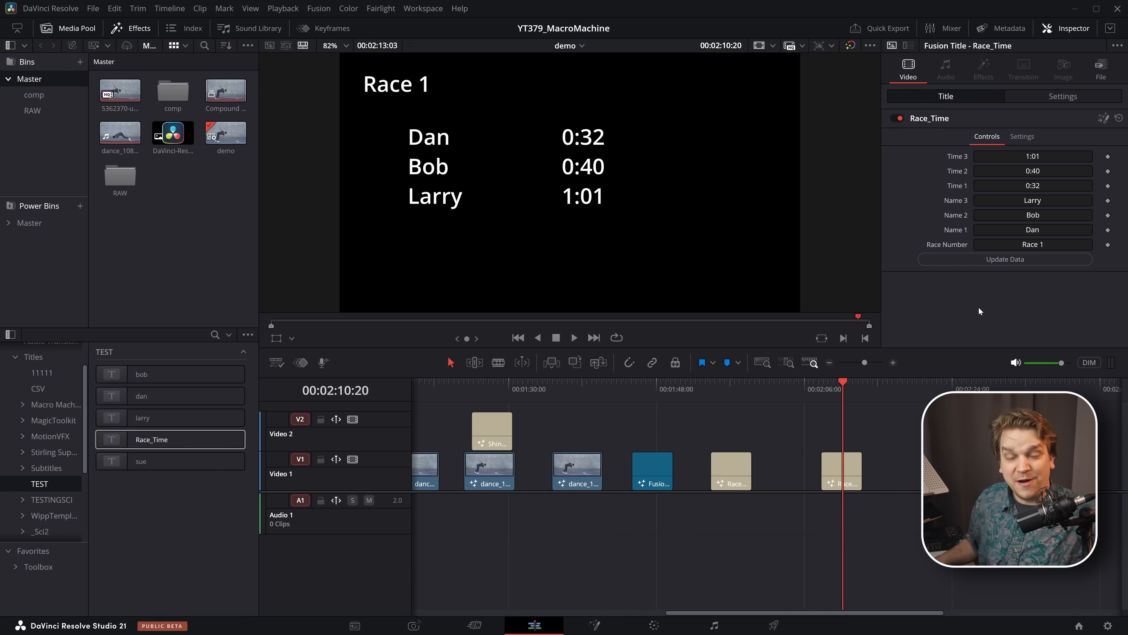
# - Update the Race_Time title from its linked sheet and overwrite the macro's source file with the changes
pyautogui.click(854, 463)
pyautogui.click(997, 261)
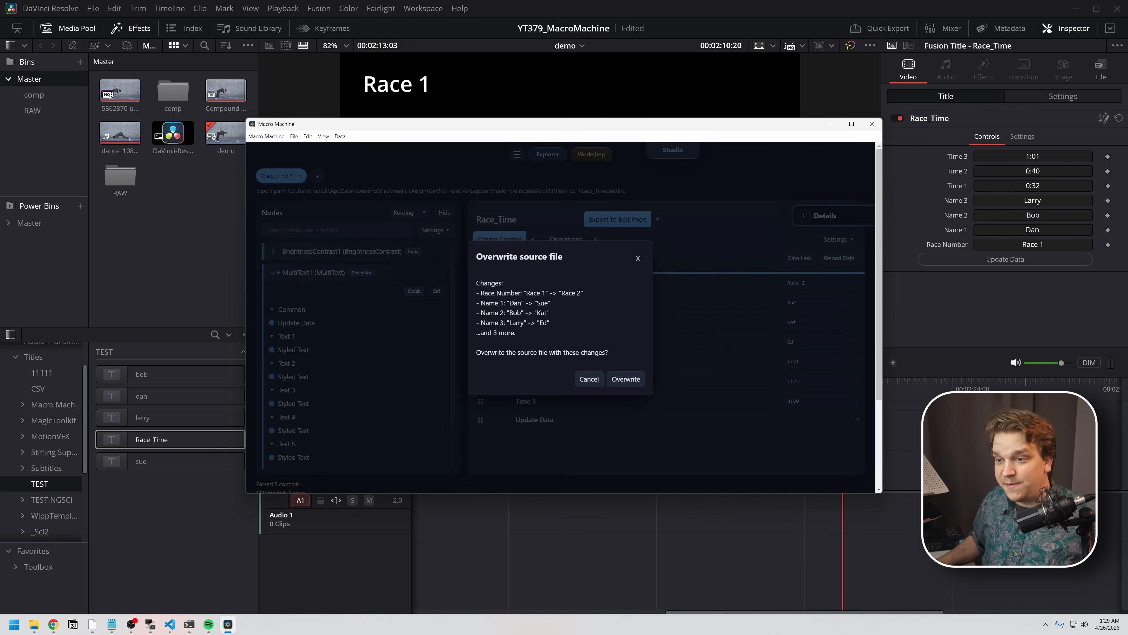
pyautogui.click(632, 384)
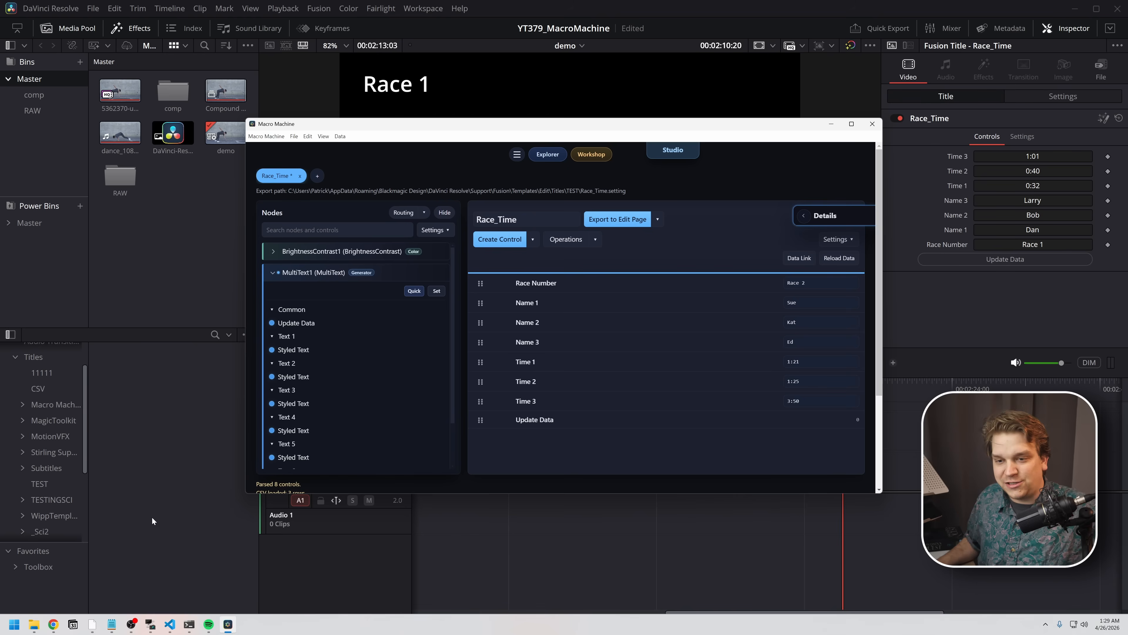
# - Add the refreshed Race_Time title from the TEST folder to Video 1 after the existing one and preview it
pyautogui.click(689, 570)
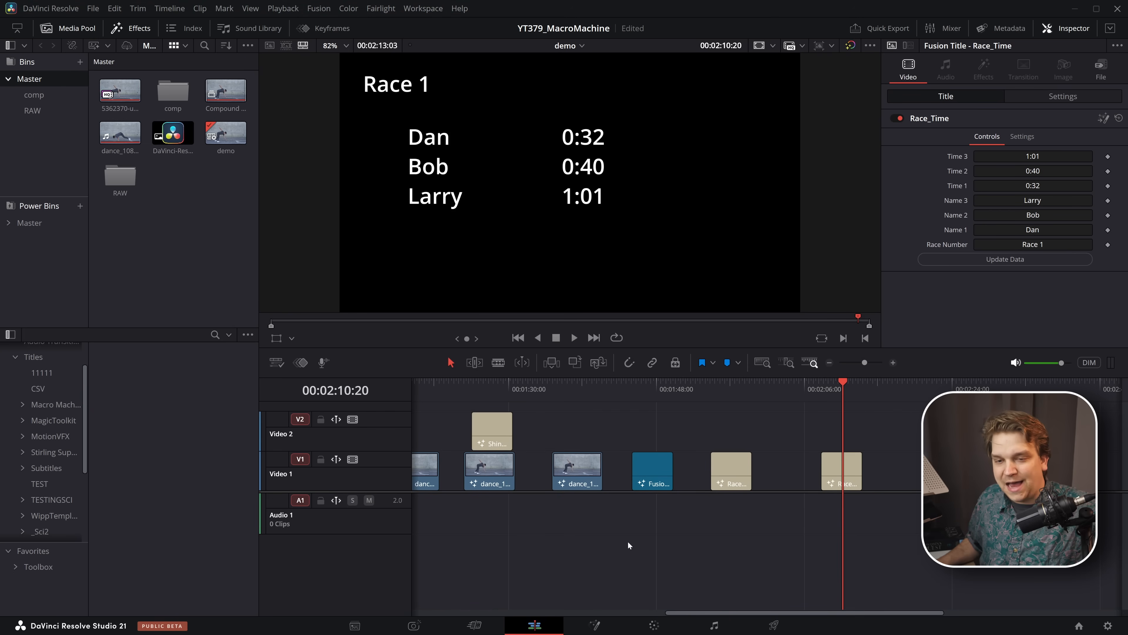
pyautogui.click(39, 484)
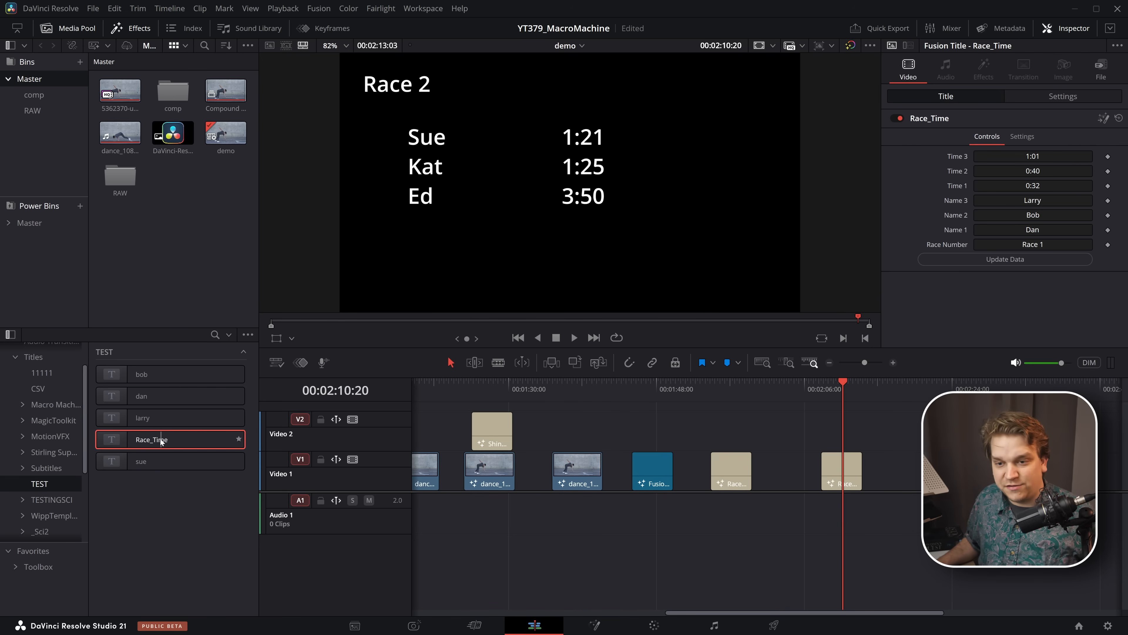
pyautogui.moveTo(191, 439); pyautogui.dragTo(890, 484)
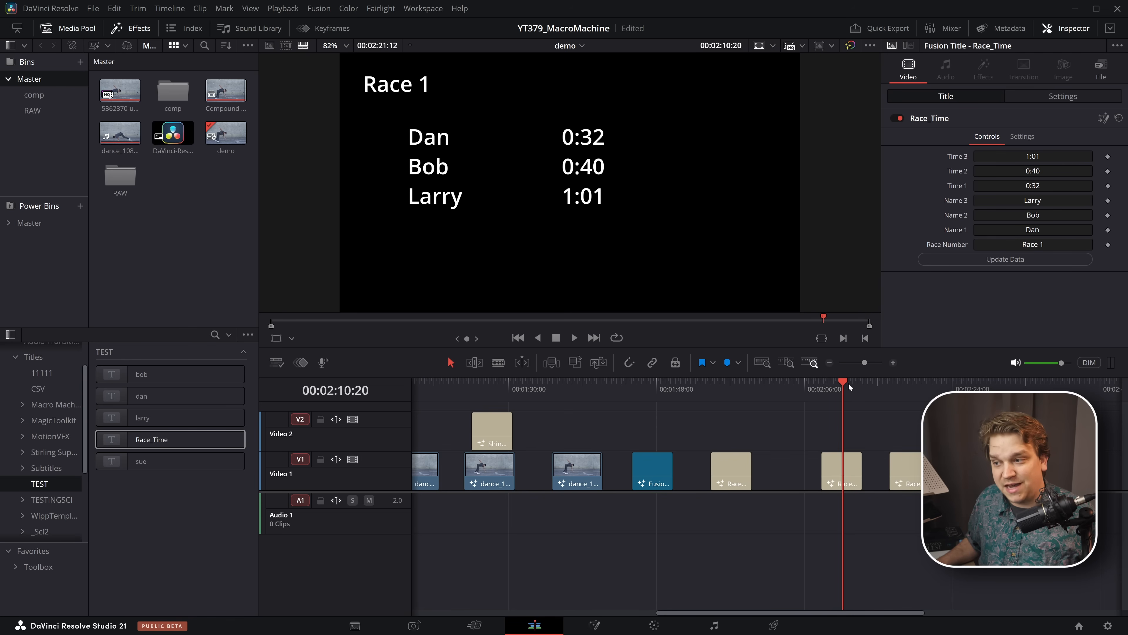
pyautogui.moveTo(839, 389); pyautogui.dragTo(909, 399)
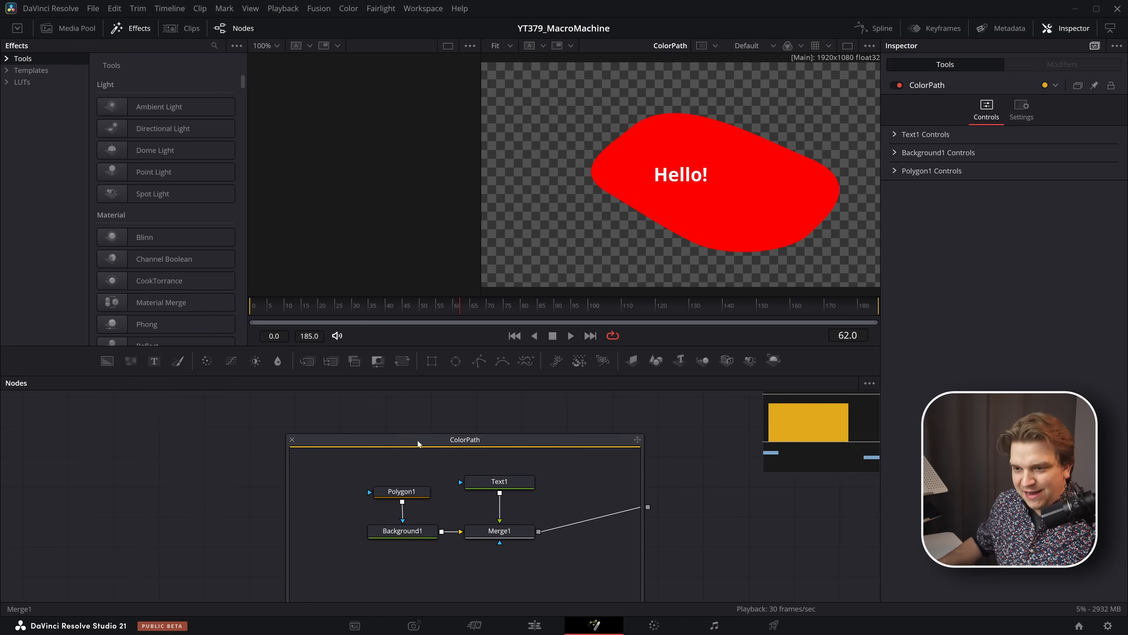
# - Copy the ColorPath macro from the Fusion node graph and import it from the clipboard into Macro Machine
pyautogui.click(417, 443)
pyautogui.moveTo(466, 446); pyautogui.dragTo(470, 416)
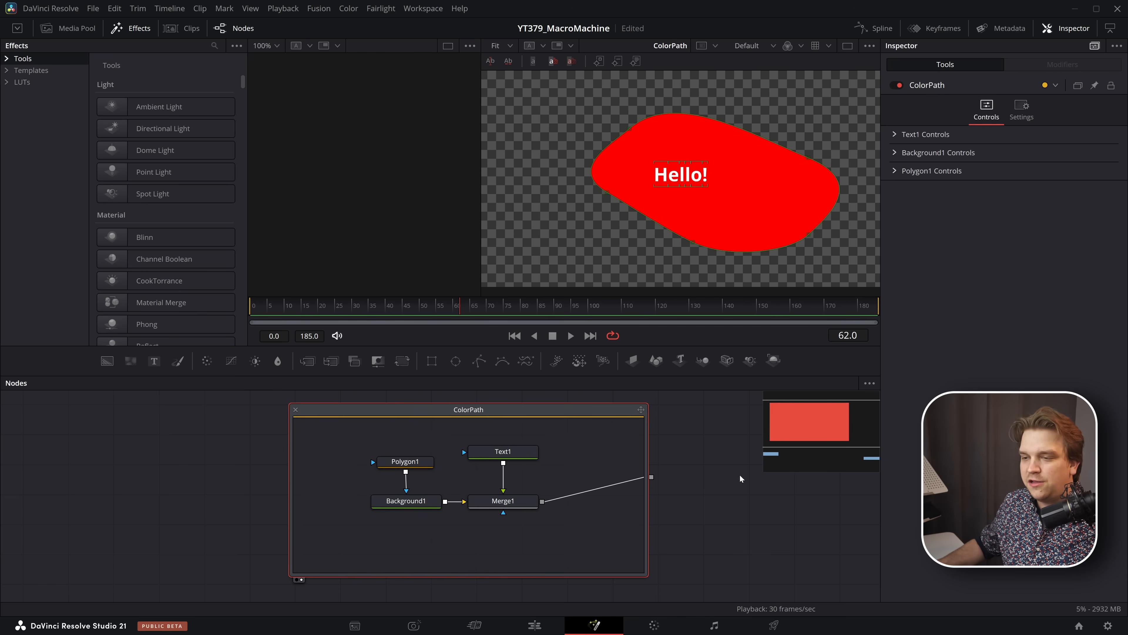
pyautogui.moveTo(678, 392); pyautogui.dragTo(617, 427)
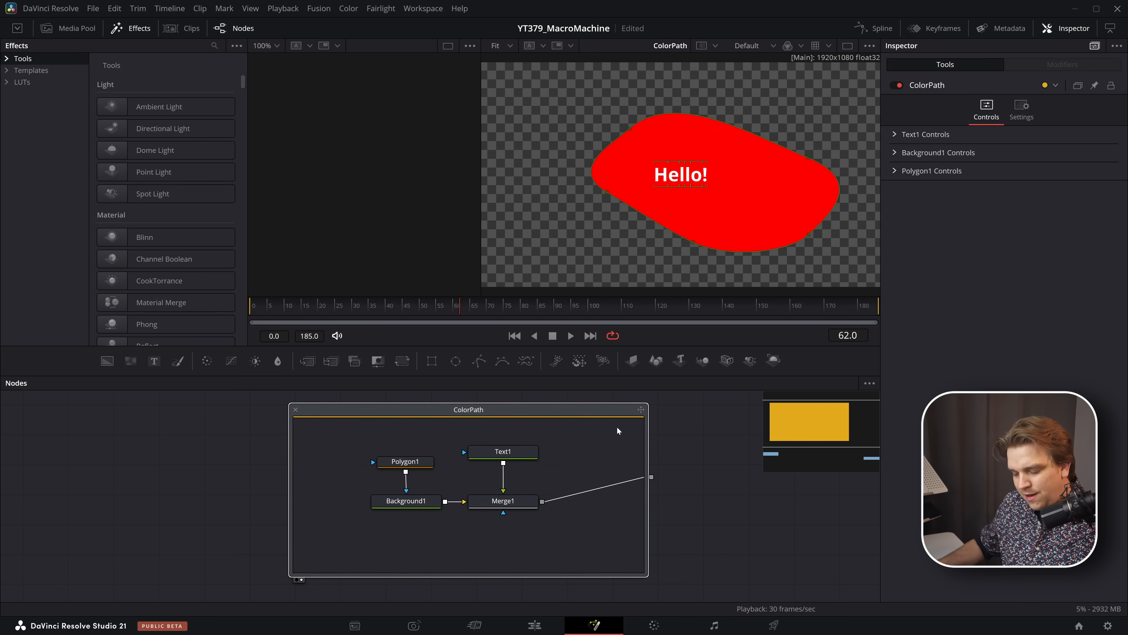
pyautogui.hotkey('alt', 'Tab')
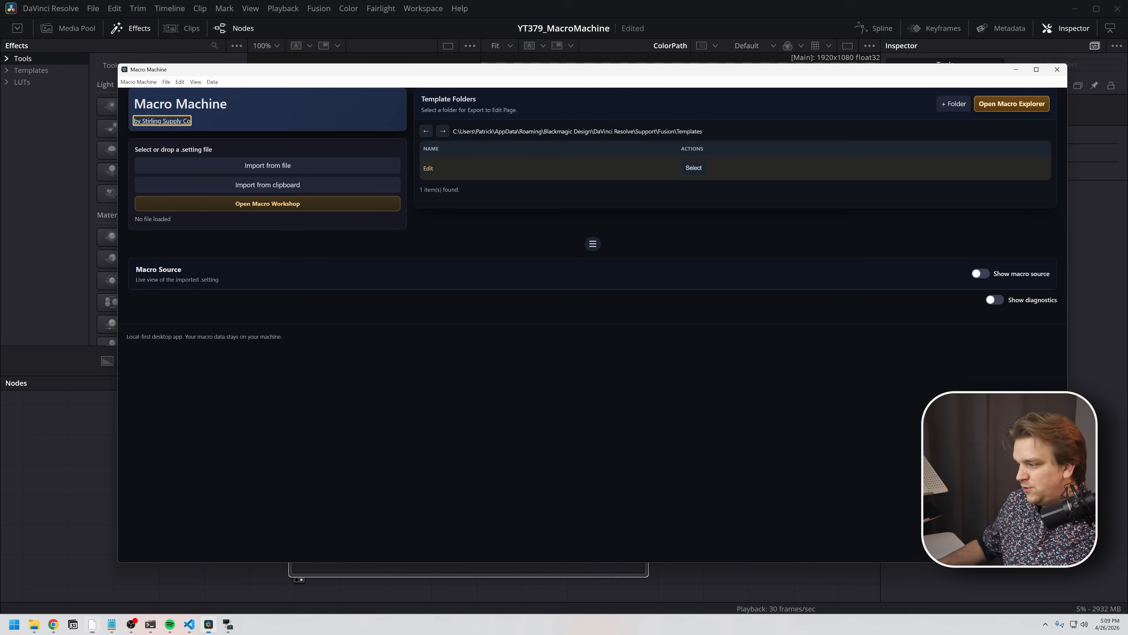
pyautogui.click(304, 186)
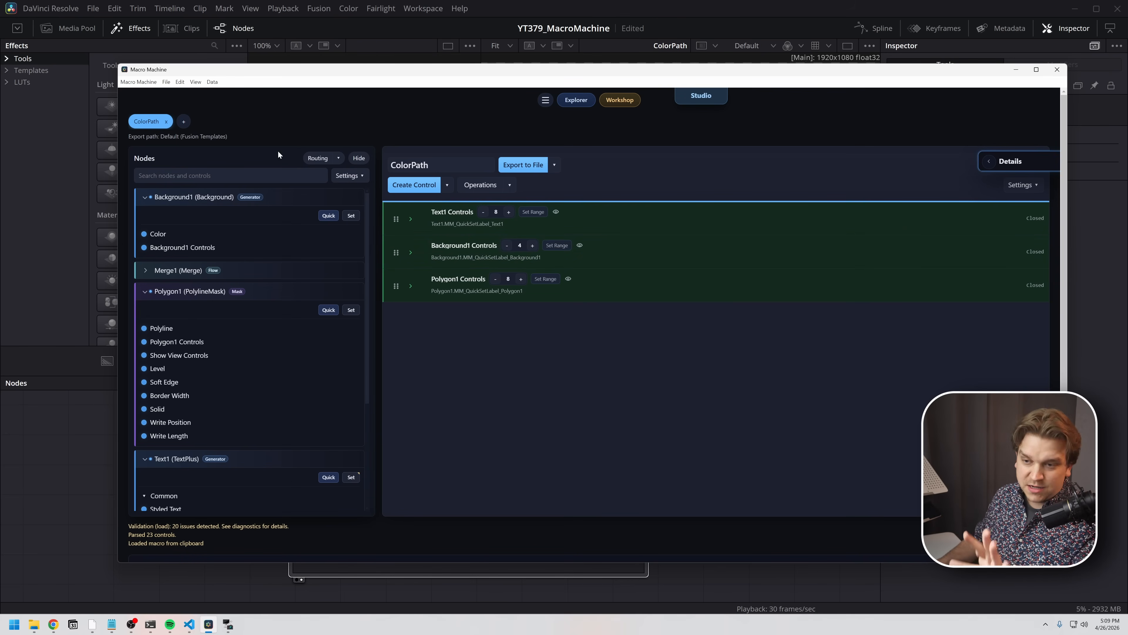
# - Back in Fusion, set ColorPath's background to green (Red 0.0, Green 1.0) and reshape its polygon by moving several points
pyautogui.click(67, 420)
pyautogui.moveTo(399, 408); pyautogui.dragTo(406, 416)
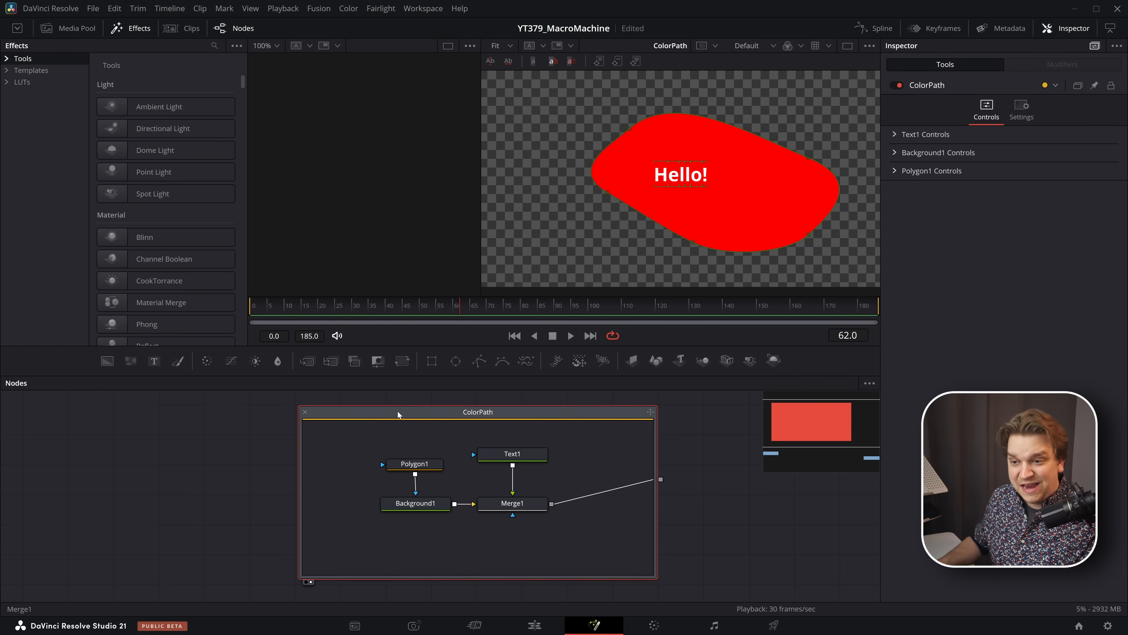
pyautogui.click(894, 152)
pyautogui.moveTo(976, 197); pyautogui.dragTo(749, 177)
pyautogui.moveTo(630, 129); pyautogui.dragTo(746, 88)
pyautogui.moveTo(693, 242)
pyautogui.mouseDown()
pyautogui.moveTo(705, 245)
pyautogui.moveTo(701, 224)
pyautogui.mouseUp()
# - Copy the green ColorPath variant and import it from the clipboard as a second macro in Macro Machine
pyautogui.moveTo(229, 399); pyautogui.dragTo(316, 457)
pyautogui.hotkey('alt', 'Tab')
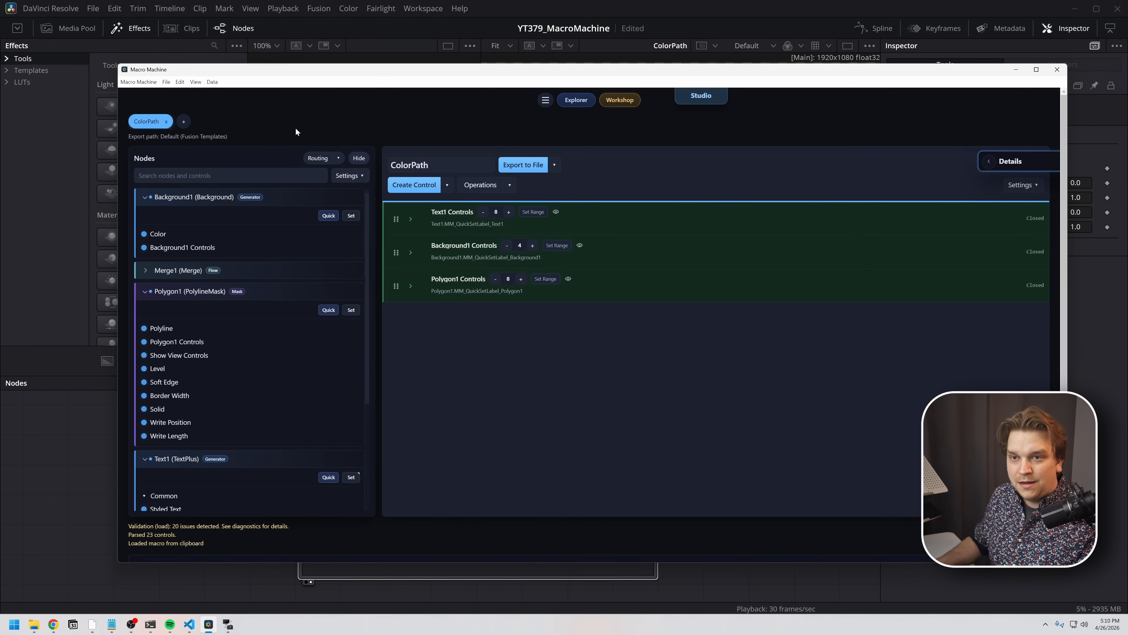
pyautogui.click(183, 122)
pyautogui.click(202, 148)
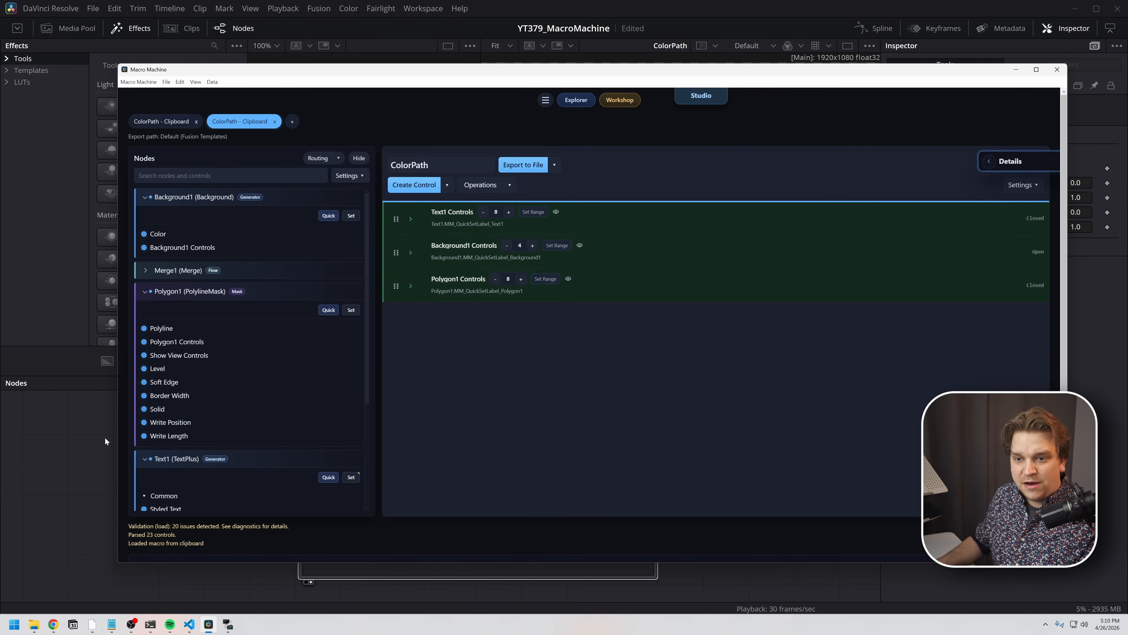
# - Return to Fusion, set ColorPath's background to blue (Green 0.0, Blue 1.0), and reshape the polygon into a different outline
pyautogui.click(105, 437)
pyautogui.click(330, 420)
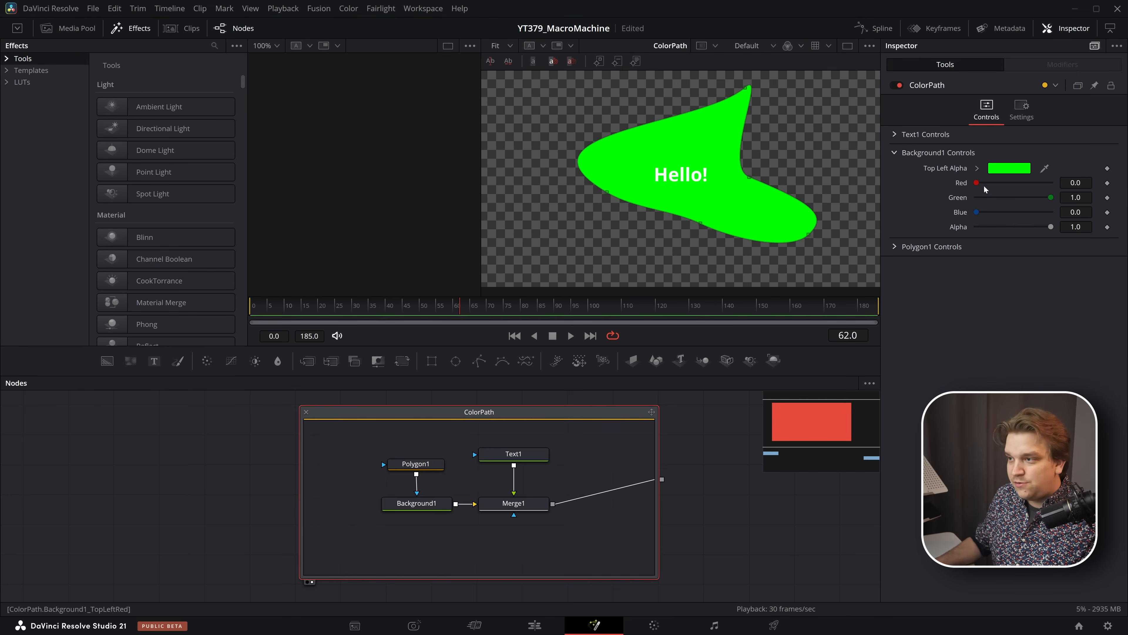
pyautogui.moveTo(978, 212)
pyautogui.mouseDown()
pyautogui.moveTo(1052, 212)
pyautogui.moveTo(975, 199)
pyautogui.mouseUp()
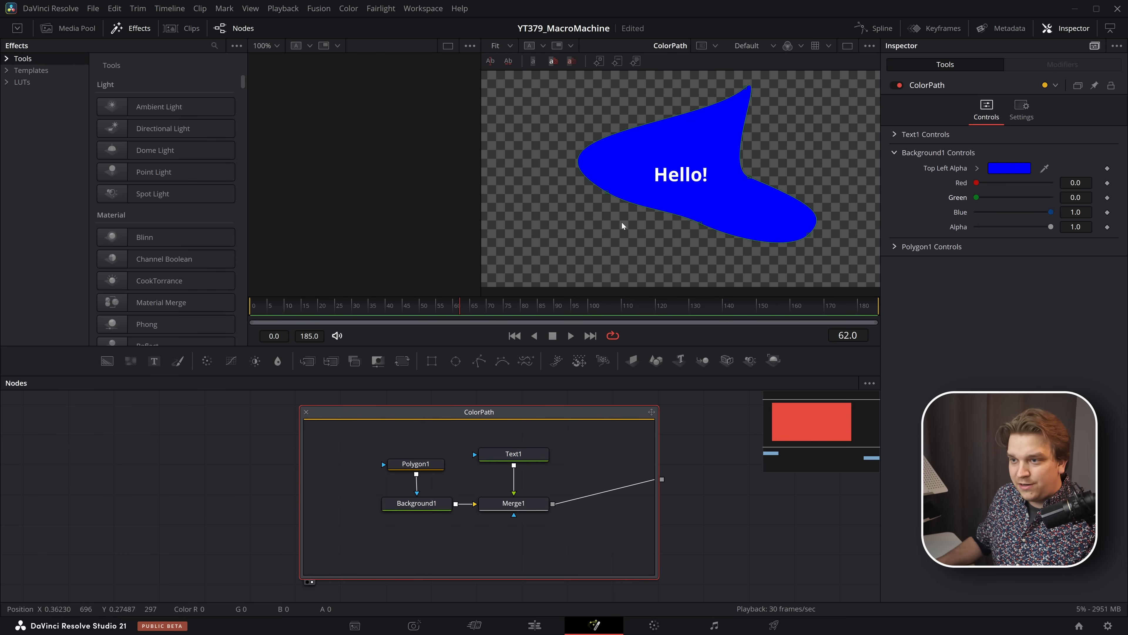
pyautogui.moveTo(606, 192); pyautogui.dragTo(559, 214)
pyautogui.moveTo(711, 156); pyautogui.dragTo(799, 141)
pyautogui.moveTo(808, 234); pyautogui.dragTo(724, 256)
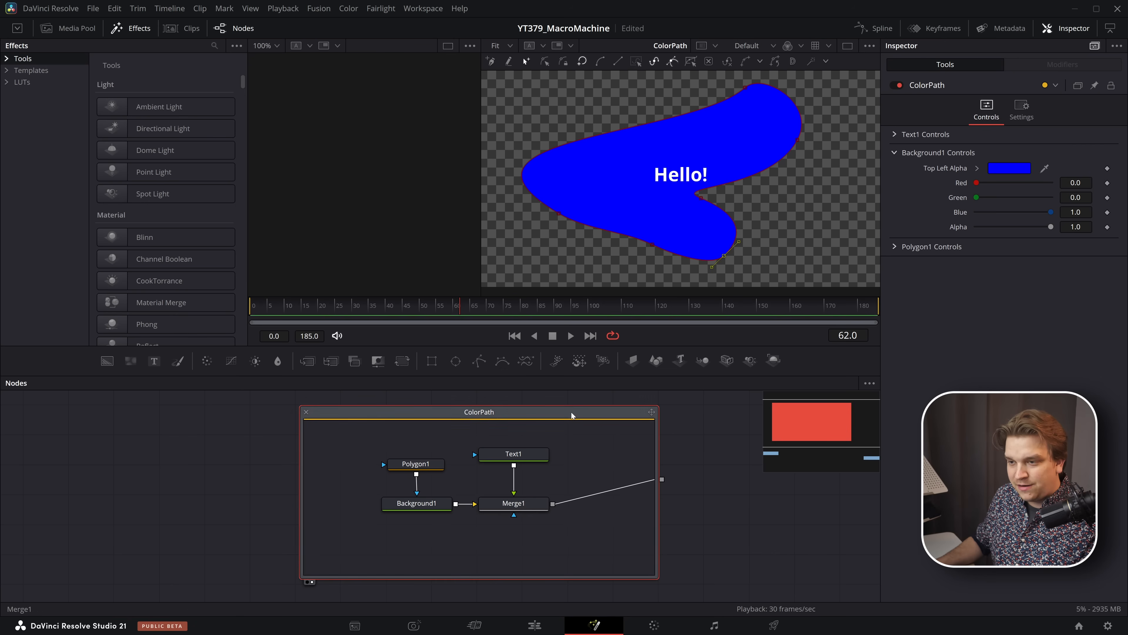
pyautogui.moveTo(701, 199); pyautogui.dragTo(779, 205)
# - Copy the blue ColorPath variant and import it from the clipboard as a third macro in Macro Machine
pyautogui.hotkey('alt', 'Tab')
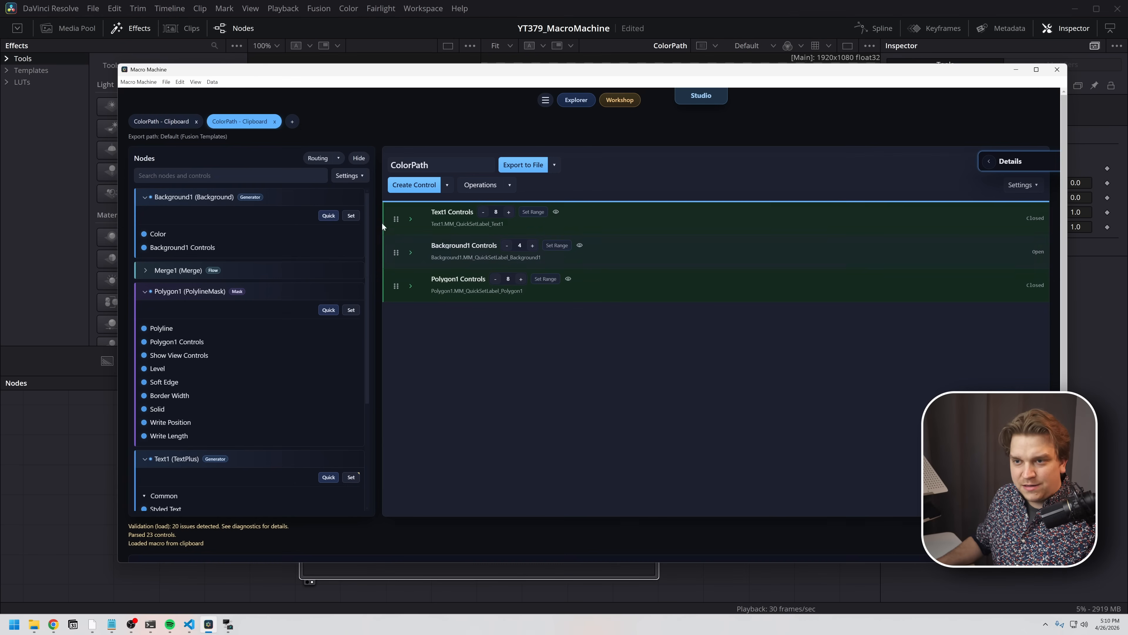
pyautogui.click(296, 124)
pyautogui.click(306, 141)
# - Return to Fusion, set ColorPath's background to black (Blue 0.0), and reshape the polygon's upper-left and lower-right edges
pyautogui.hotkey('alt', 'Tab')
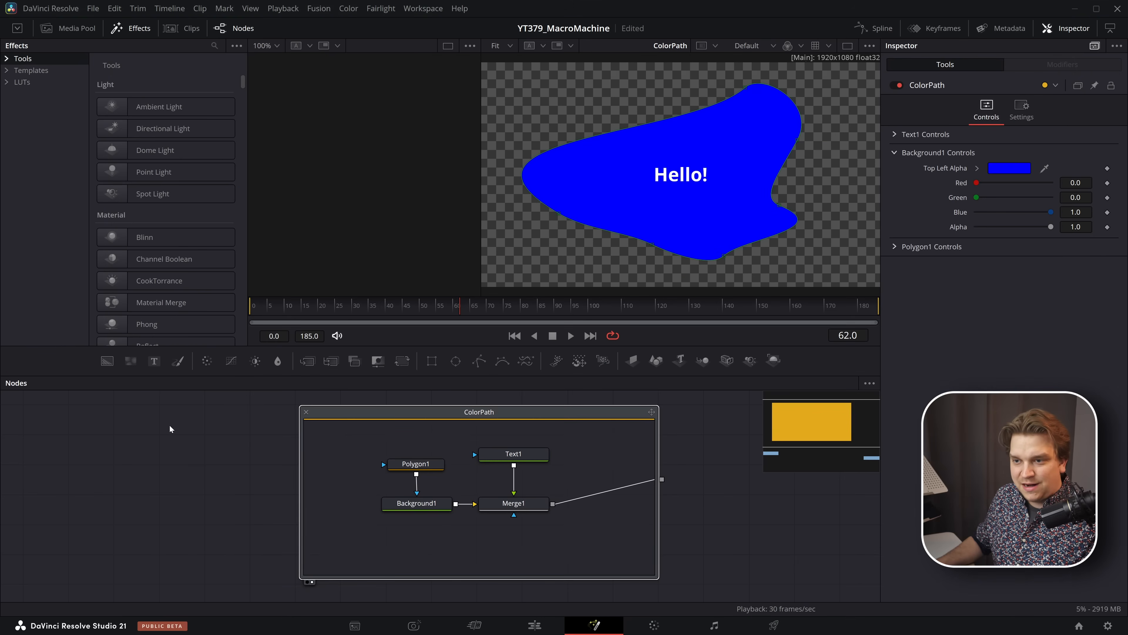
pyautogui.click(413, 412)
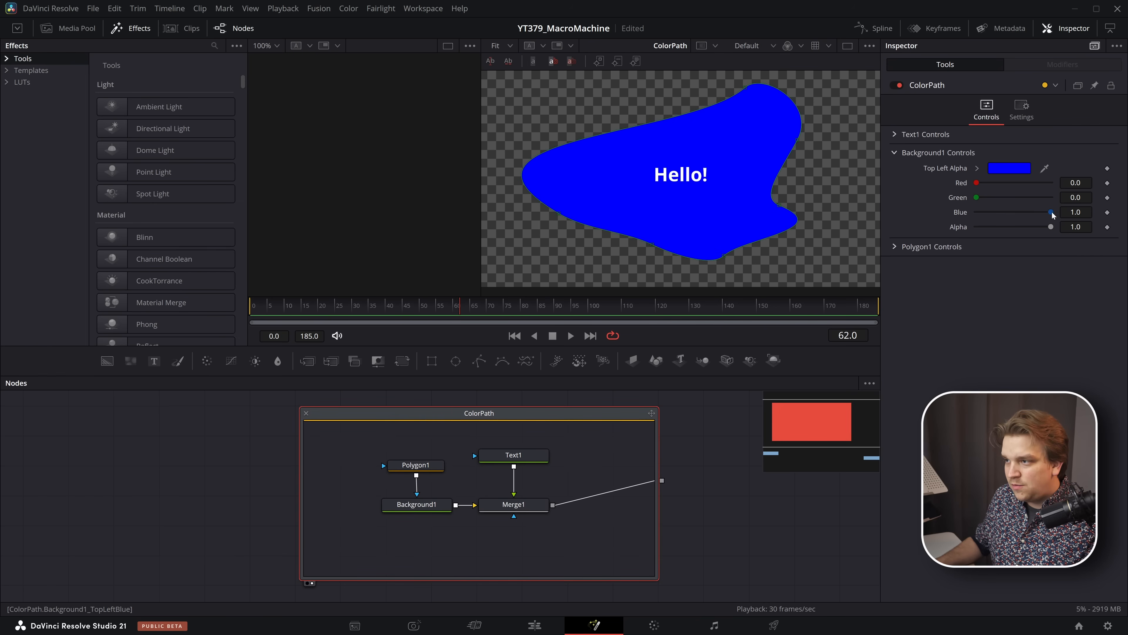
pyautogui.moveTo(1051, 213); pyautogui.dragTo(948, 224)
pyautogui.moveTo(605, 133); pyautogui.dragTo(566, 105)
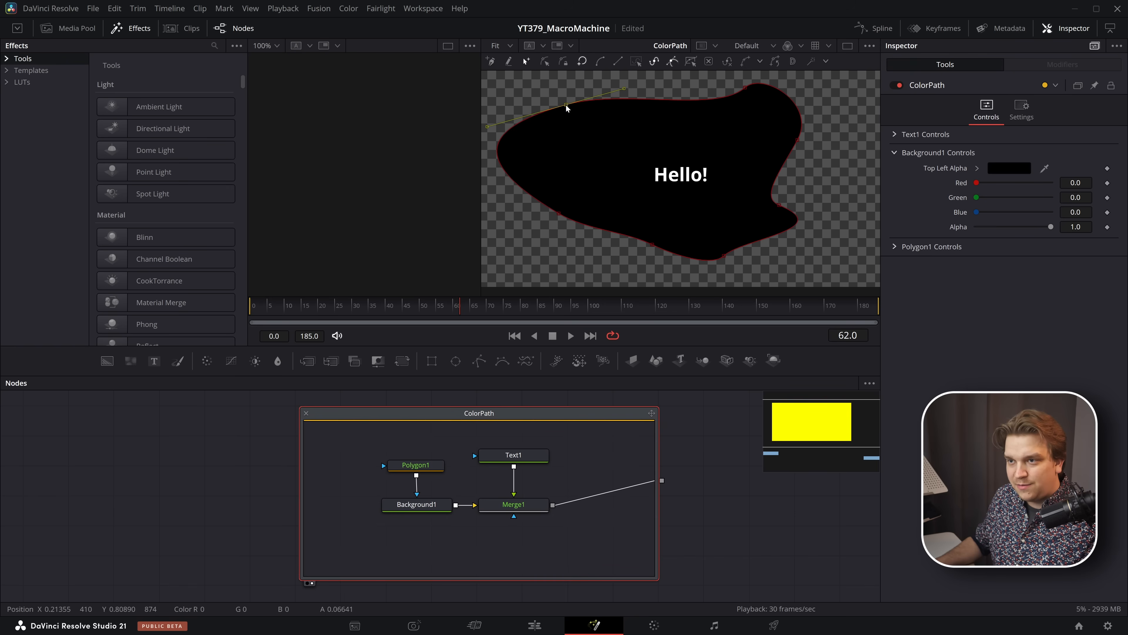
pyautogui.moveTo(781, 206); pyautogui.dragTo(836, 202)
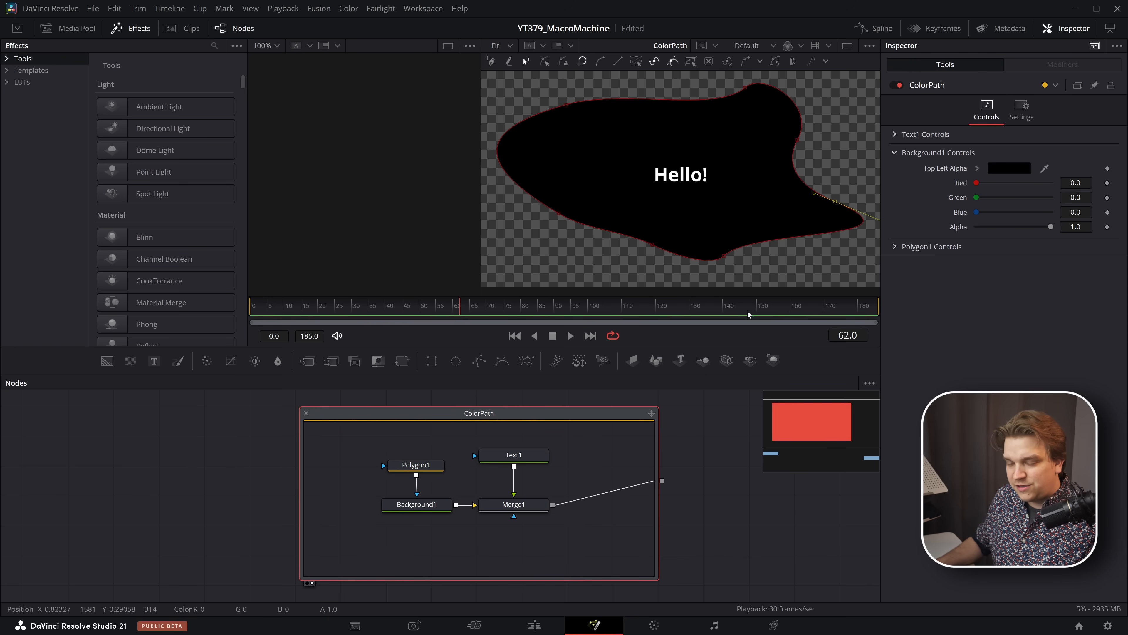
# - Copy the black ColorPath variant and import it from the clipboard as a fourth macro in Macro Machine
pyautogui.click(608, 470)
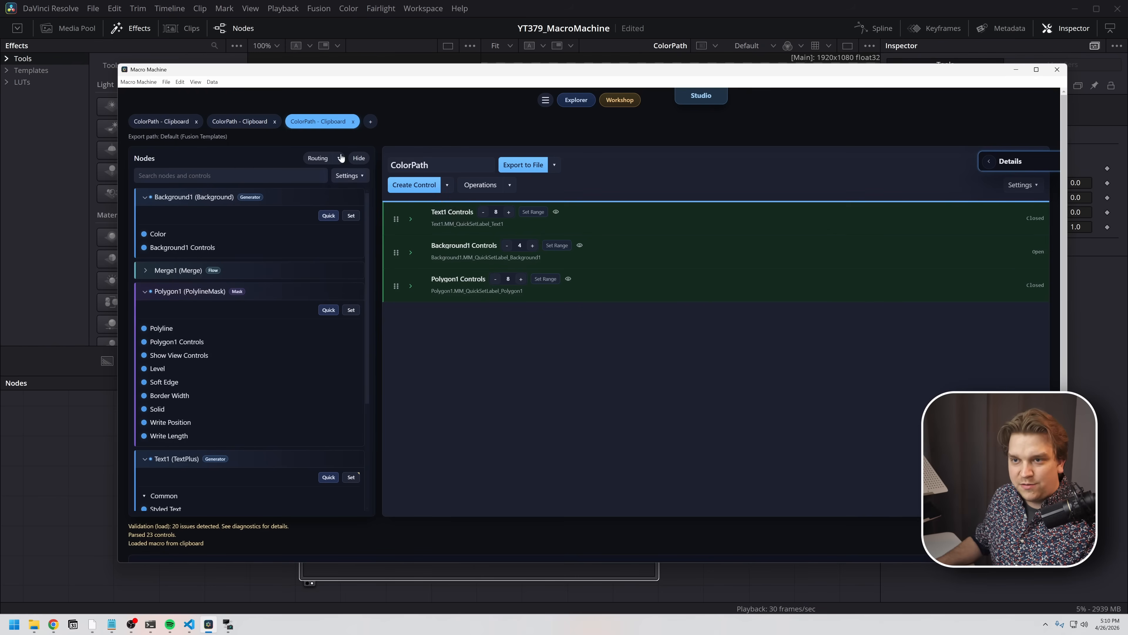
pyautogui.click(371, 122)
pyautogui.click(389, 147)
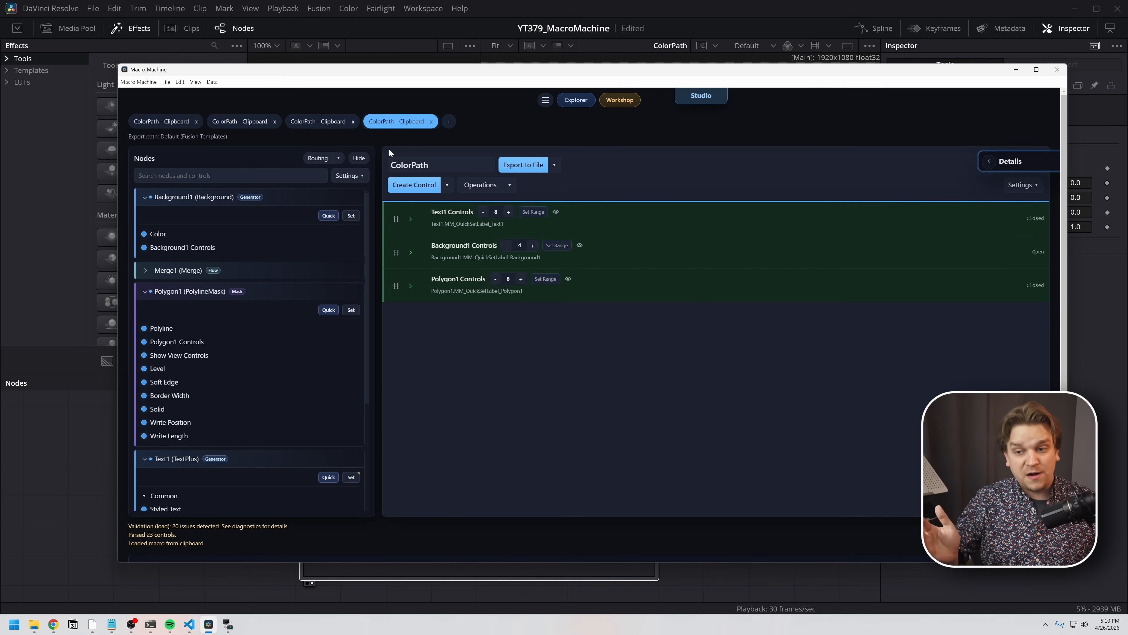
# - Open the Presets Engine with the first ColorPath macro as root and build a preset pack from the background color channels and Polyline
pyautogui.doubleClick(180, 123)
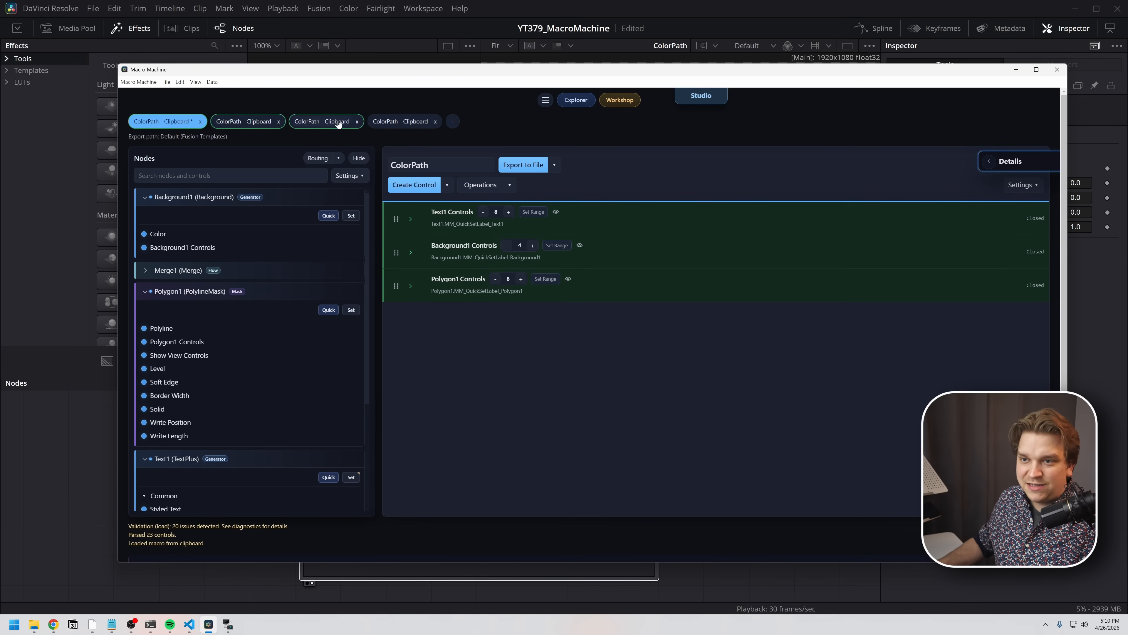
pyautogui.click(215, 84)
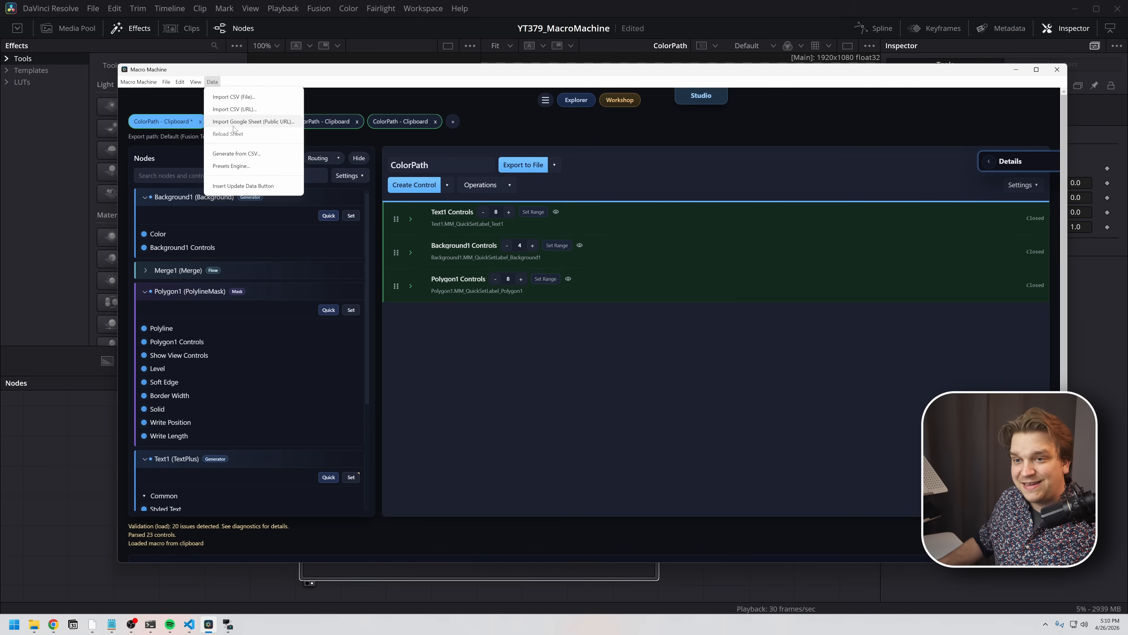
pyautogui.click(232, 167)
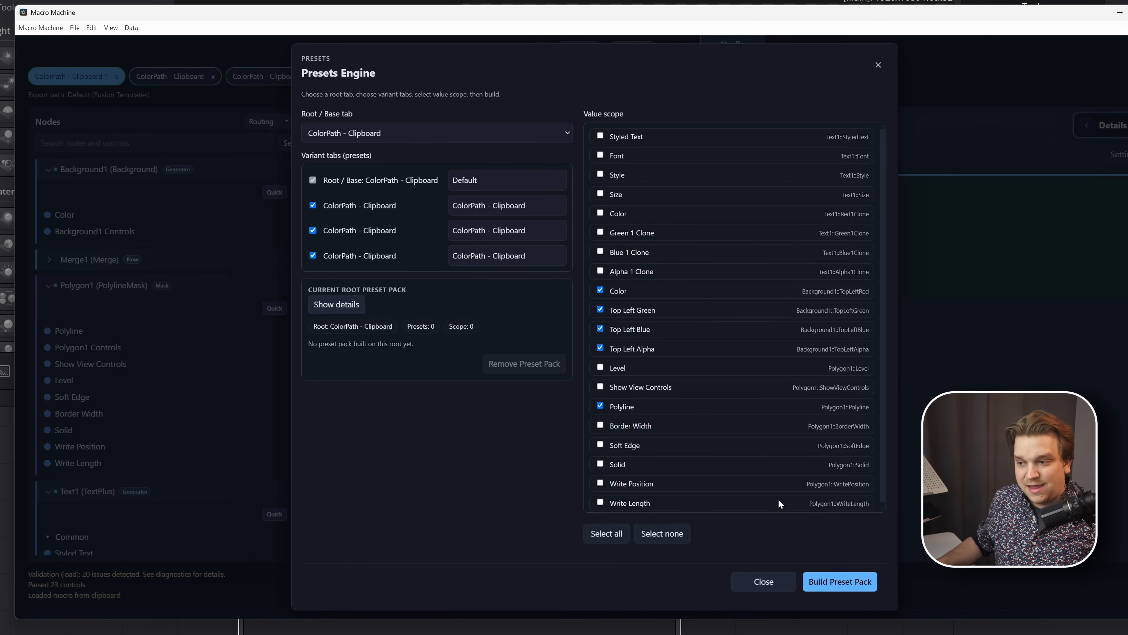
pyautogui.click(839, 583)
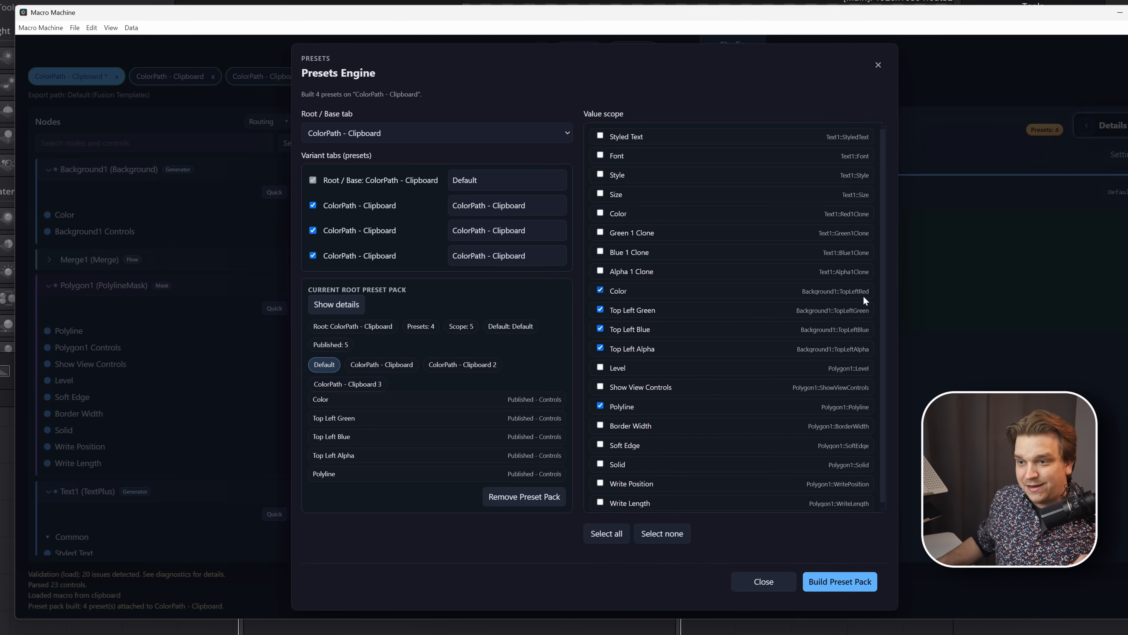
# - Remove the built preset pack and name the four presets Red, Green, Blue and Black
pyautogui.click(522, 500)
pyautogui.doubleClick(464, 181)
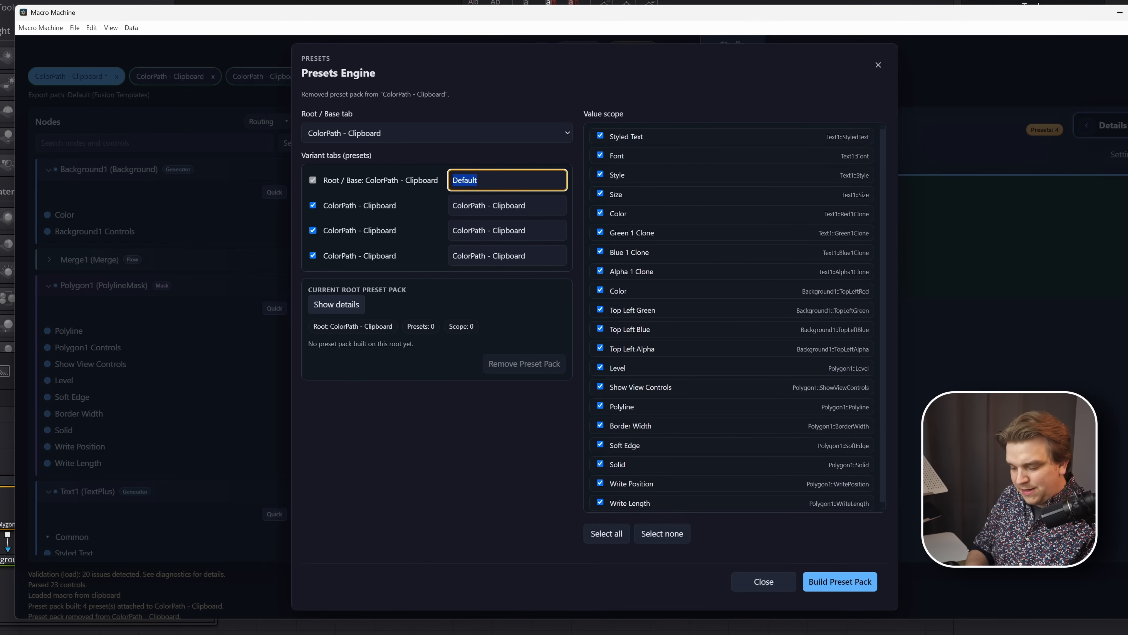
pyautogui.write('Red')
pyautogui.press('Tab')
pyautogui.write('G')
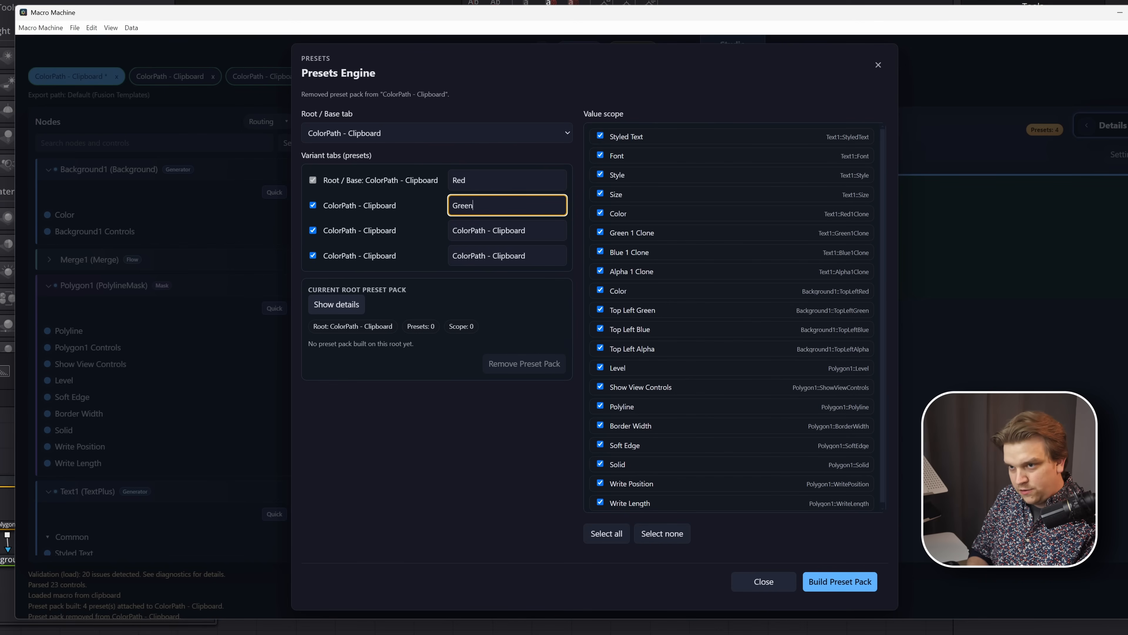
pyautogui.press('Tab')
pyautogui.write('Blue')
pyautogui.press('Tab')
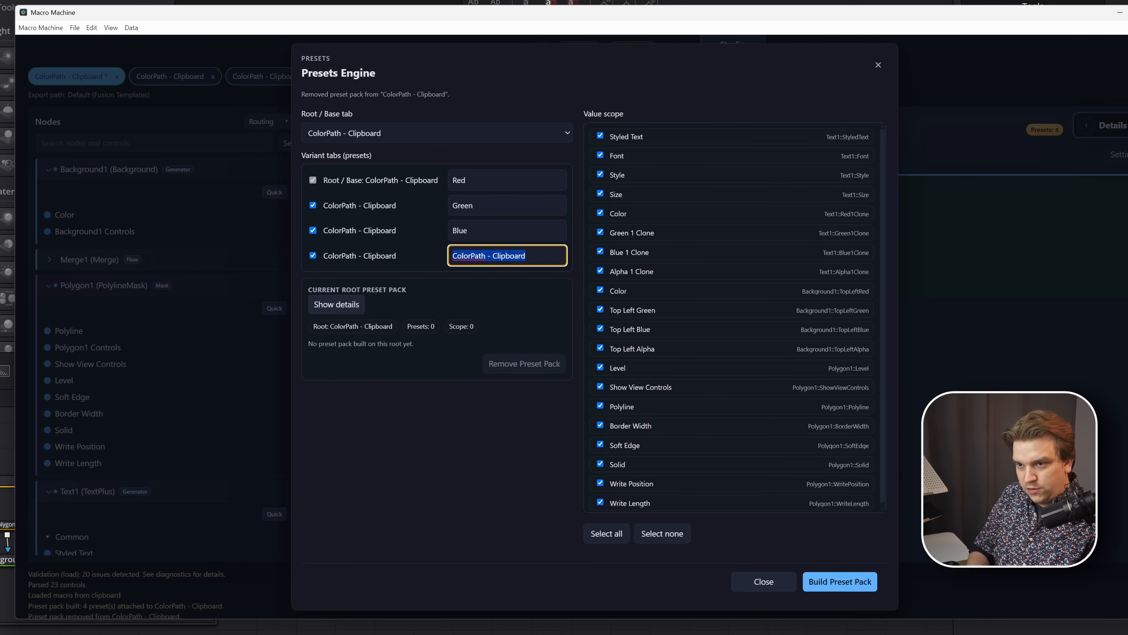
pyautogui.write('Black')
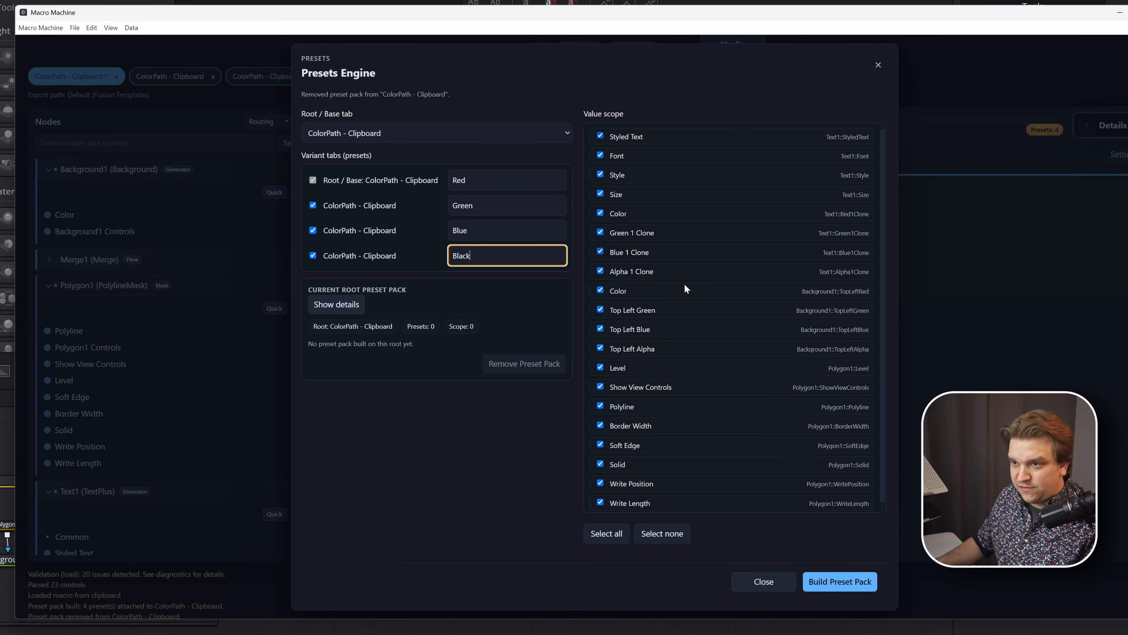
# - Limit the value scope to Background1's Color, Top Left Green, Blue and Alpha plus Polygon1's Polyline, and build the preset pack
pyautogui.click(662, 533)
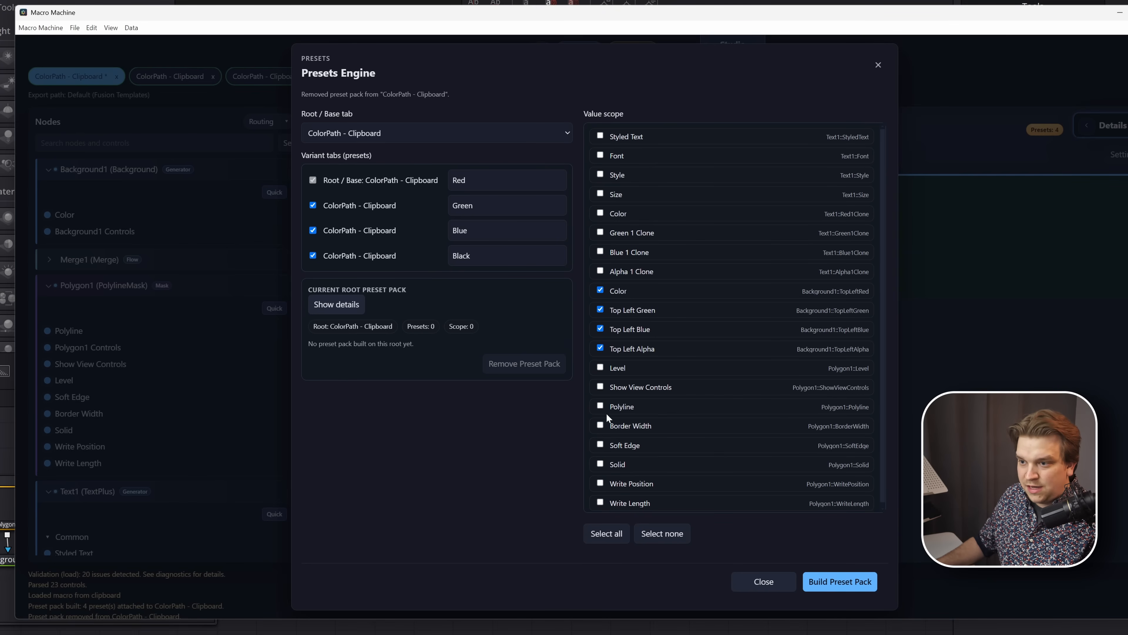
pyautogui.click(831, 587)
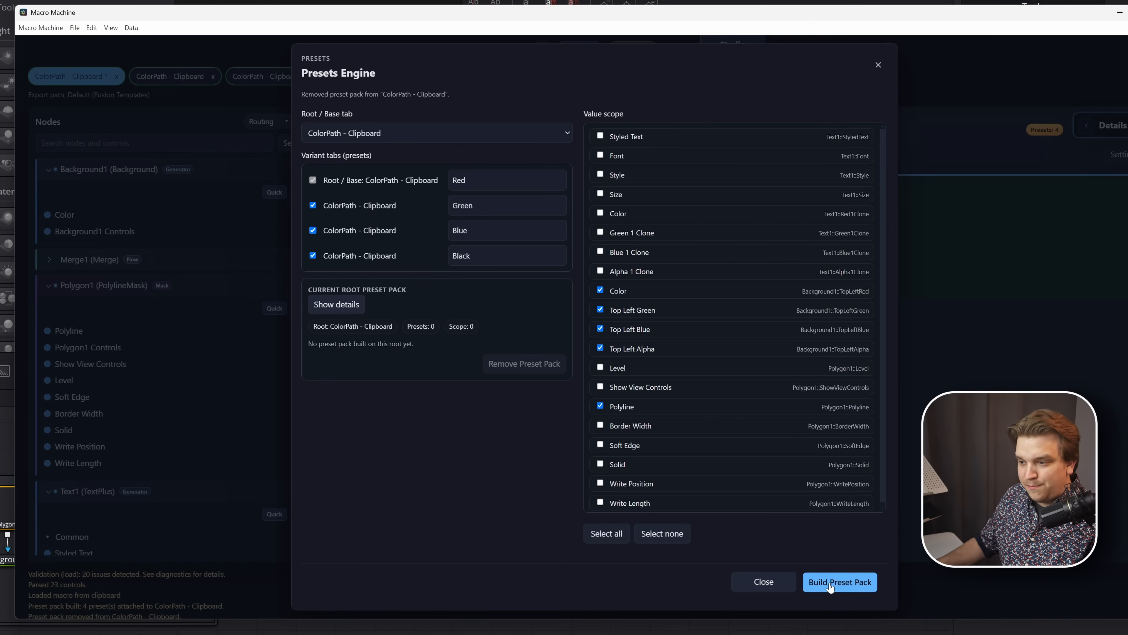
pyautogui.click(878, 66)
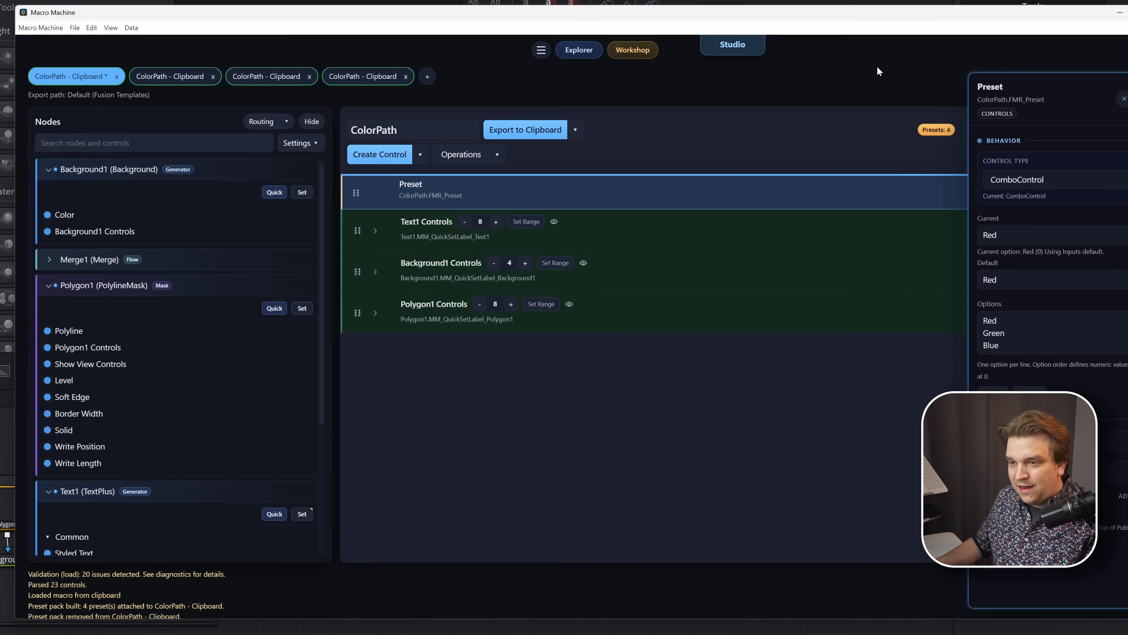
# - Export the preset-equipped ColorPath macro to the clipboard, paste it into the Fusion node graph, and show it in the viewer
pyautogui.click(423, 190)
pyautogui.click(457, 196)
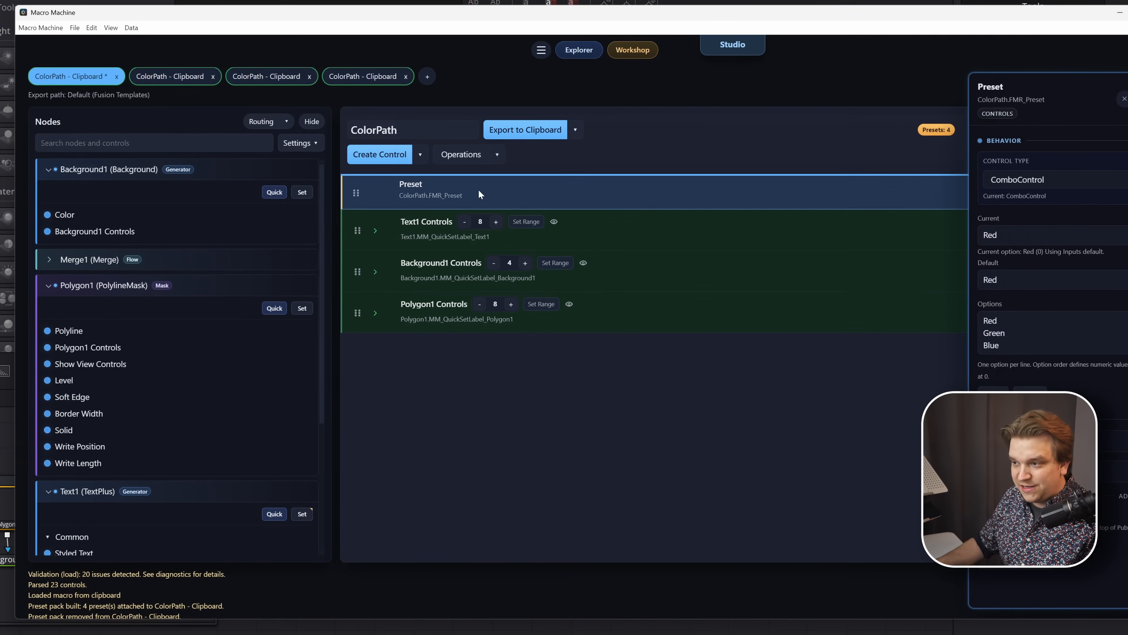
pyautogui.click(553, 133)
pyautogui.hotkey('alt', 'Tab')
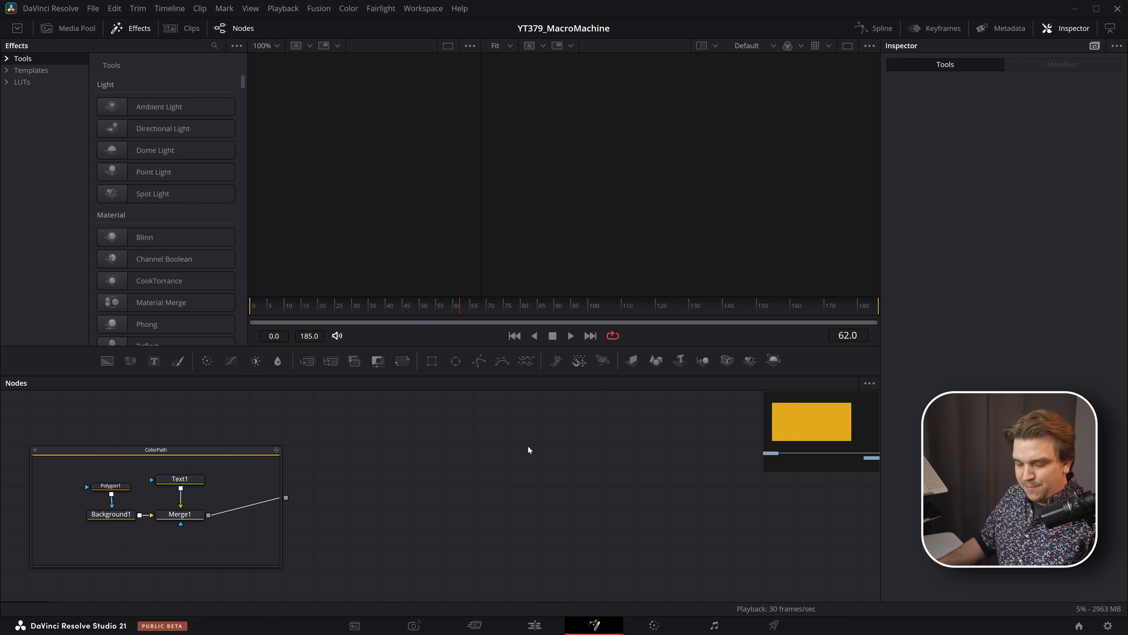
pyautogui.hotkey('ctrl', 'v')
pyautogui.press('2')
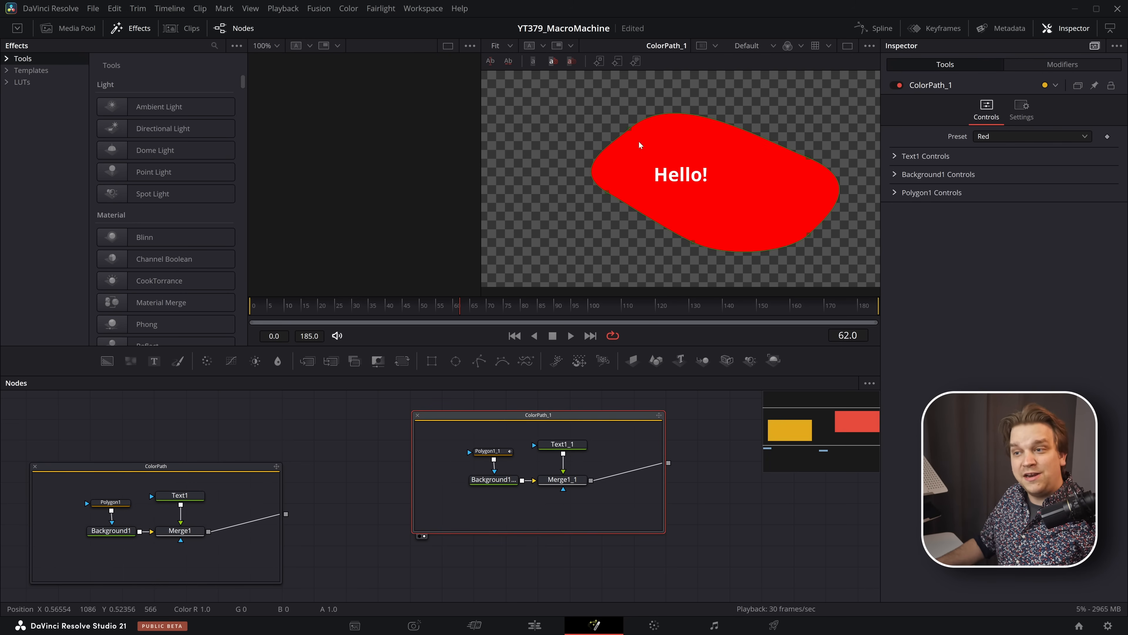
# - Test the pasted macro's Preset control by switching through Green, Blue and Black
pyautogui.click(988, 138)
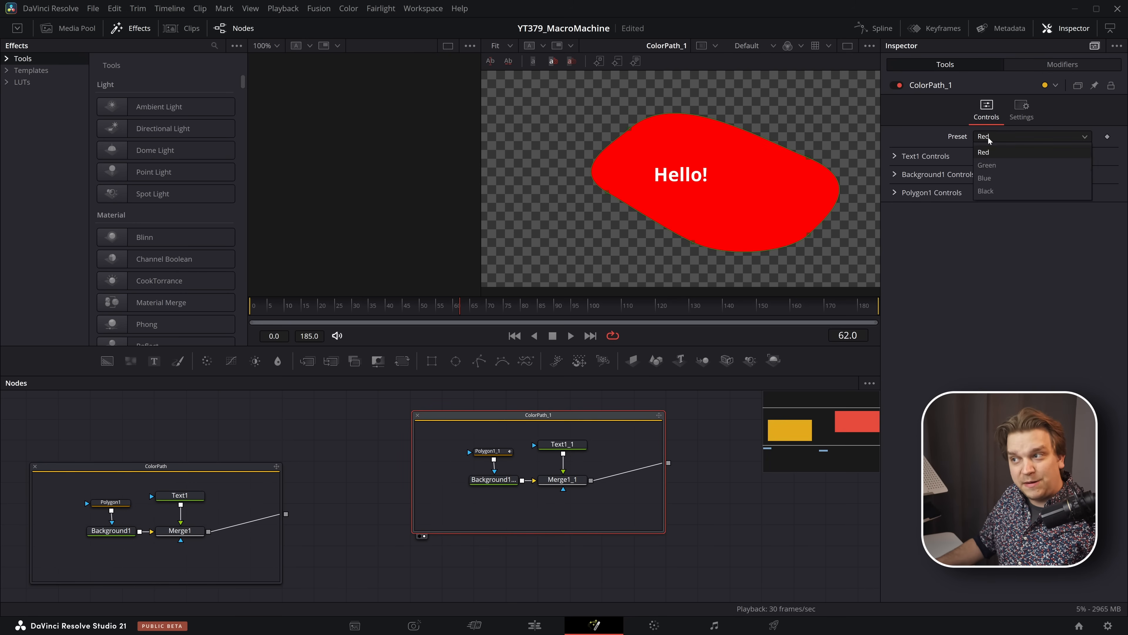
pyautogui.click(988, 165)
pyautogui.click(989, 138)
pyautogui.click(993, 178)
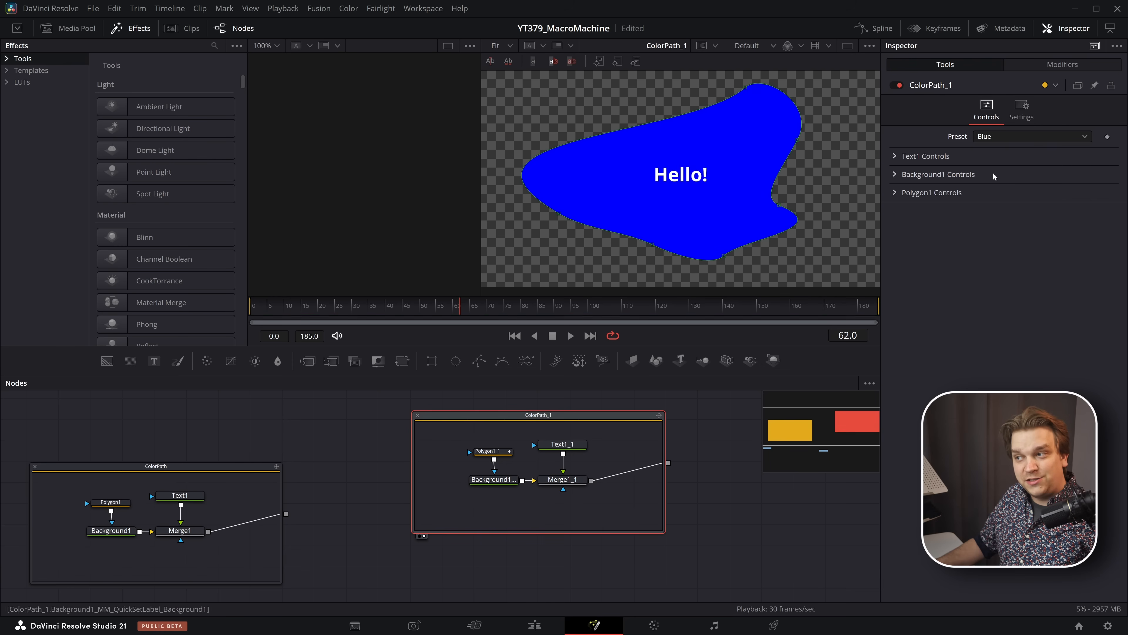
pyautogui.click(991, 136)
pyautogui.click(986, 192)
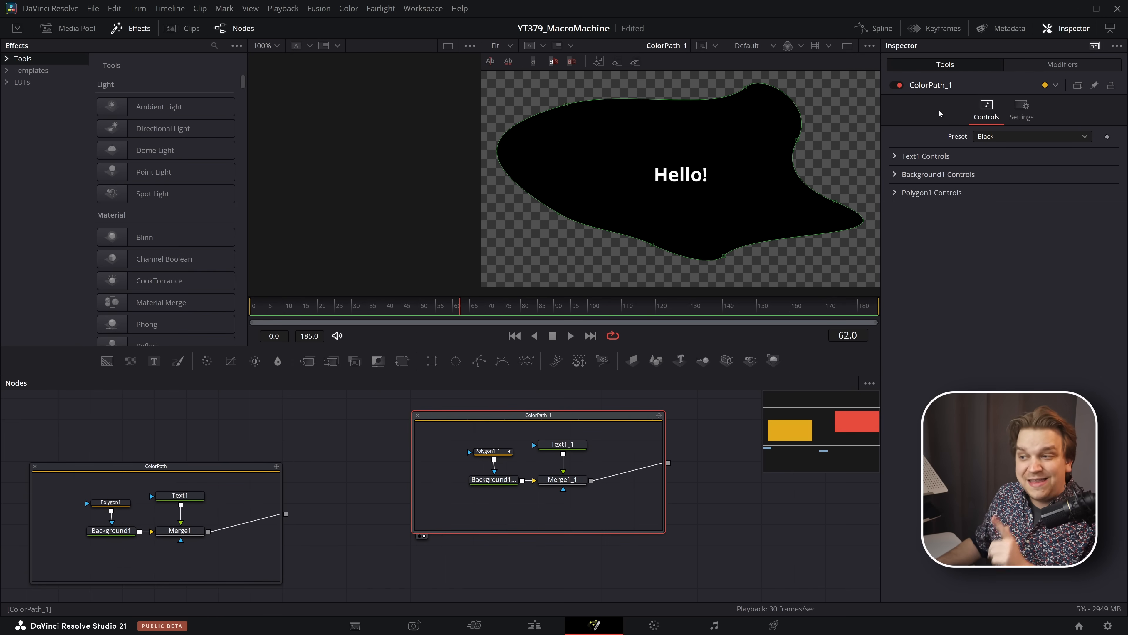
# - Expand the pasted macro's Text1 Controls and change its text to "Like and subscribe!" on two lines
pyautogui.click(898, 157)
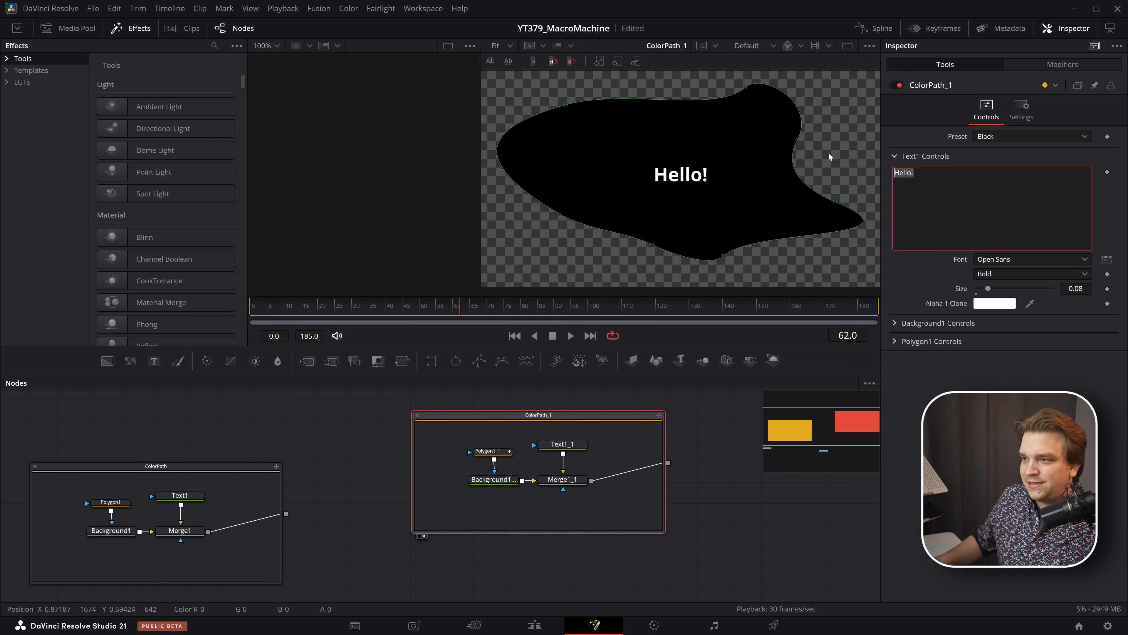
pyautogui.write('Like and')
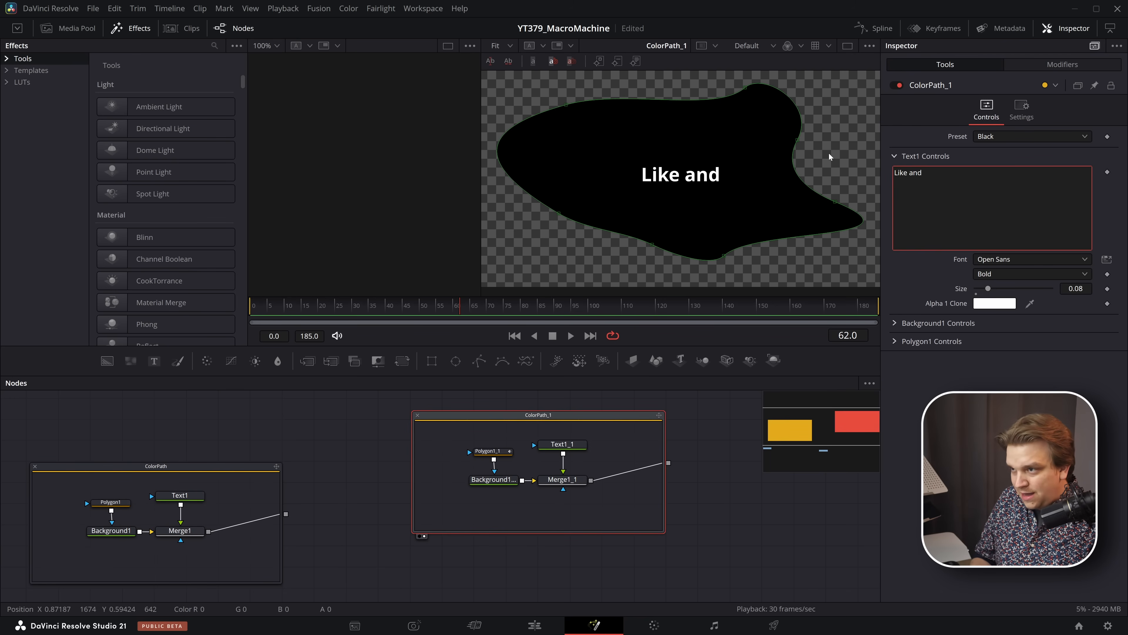
pyautogui.press('Return')
pyautogui.write('subscribe!')
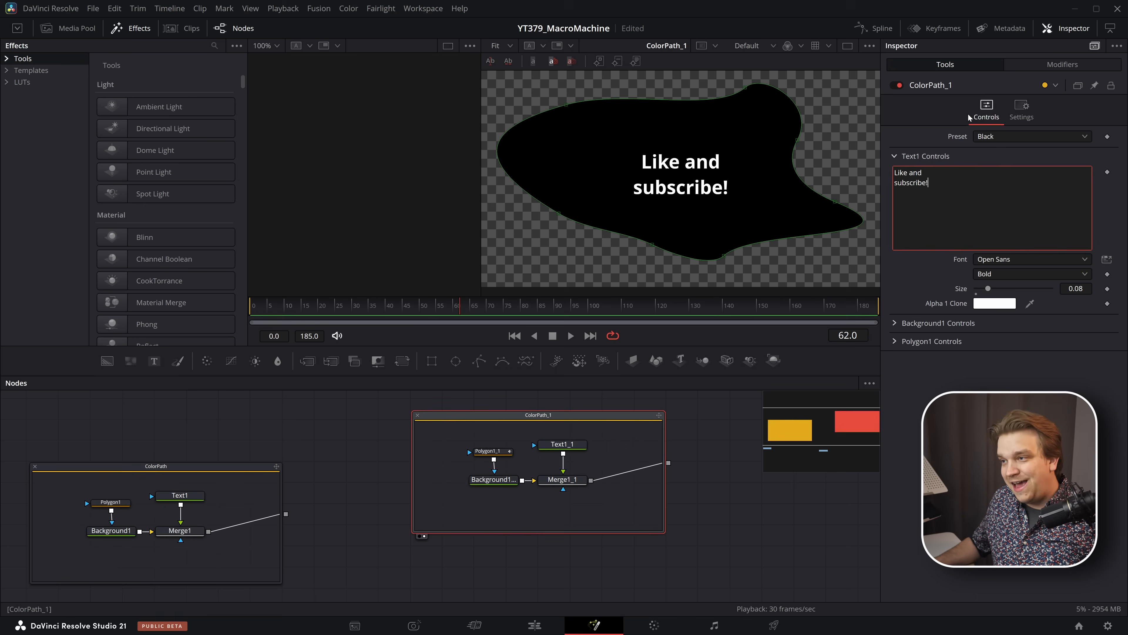
# - Check the presets with the new text by switching the macro to Green and finally to Red
pyautogui.click(991, 136)
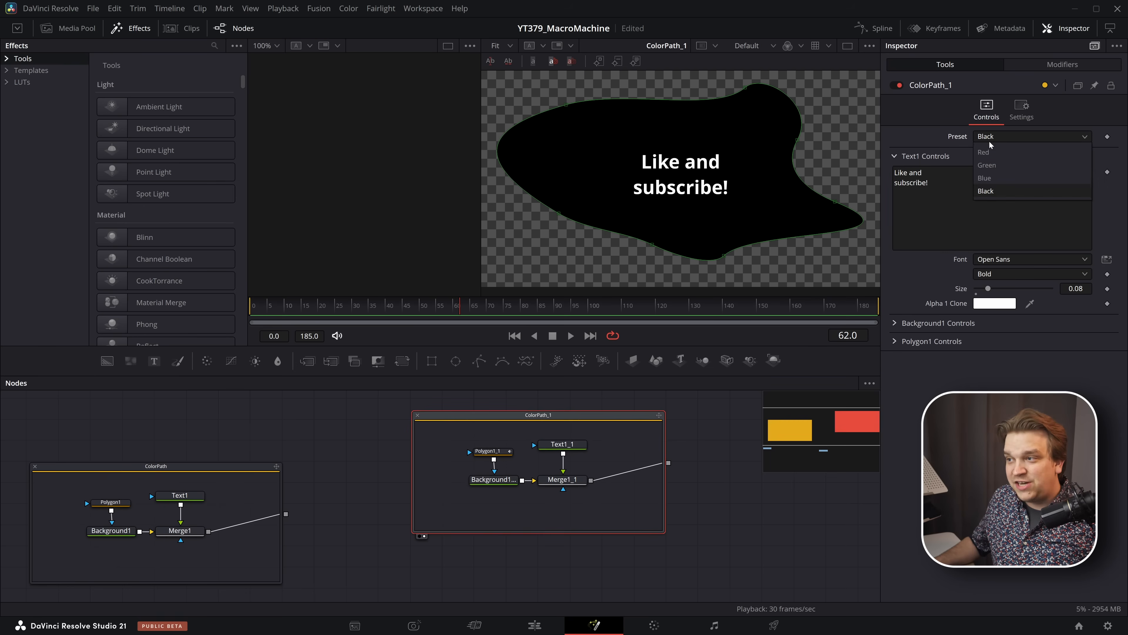
pyautogui.click(985, 162)
pyautogui.click(990, 136)
pyautogui.click(984, 152)
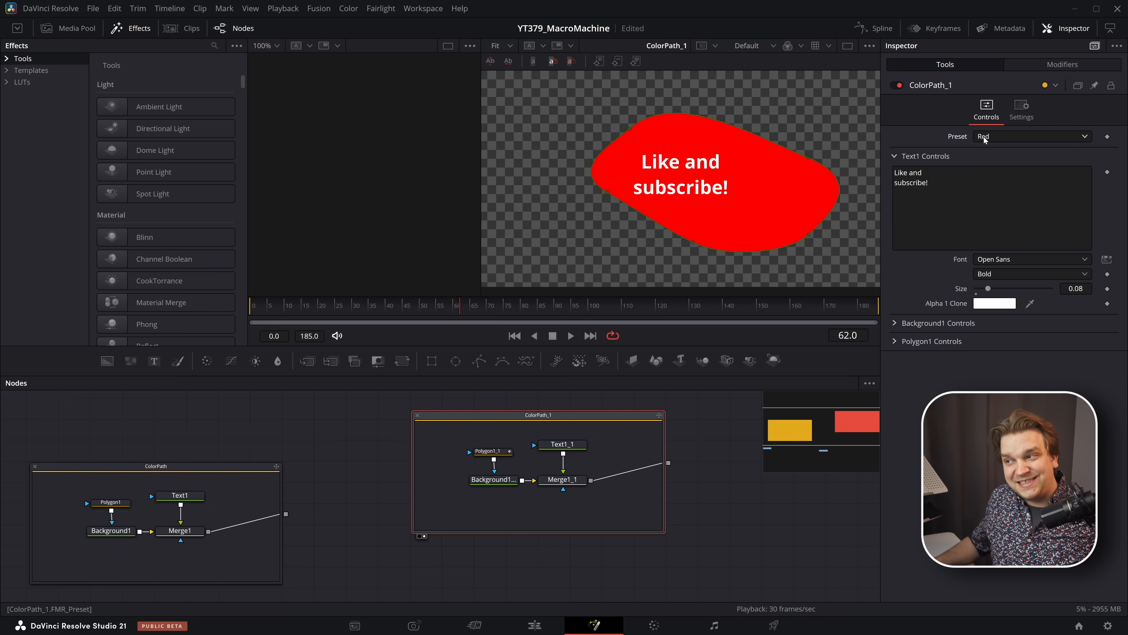